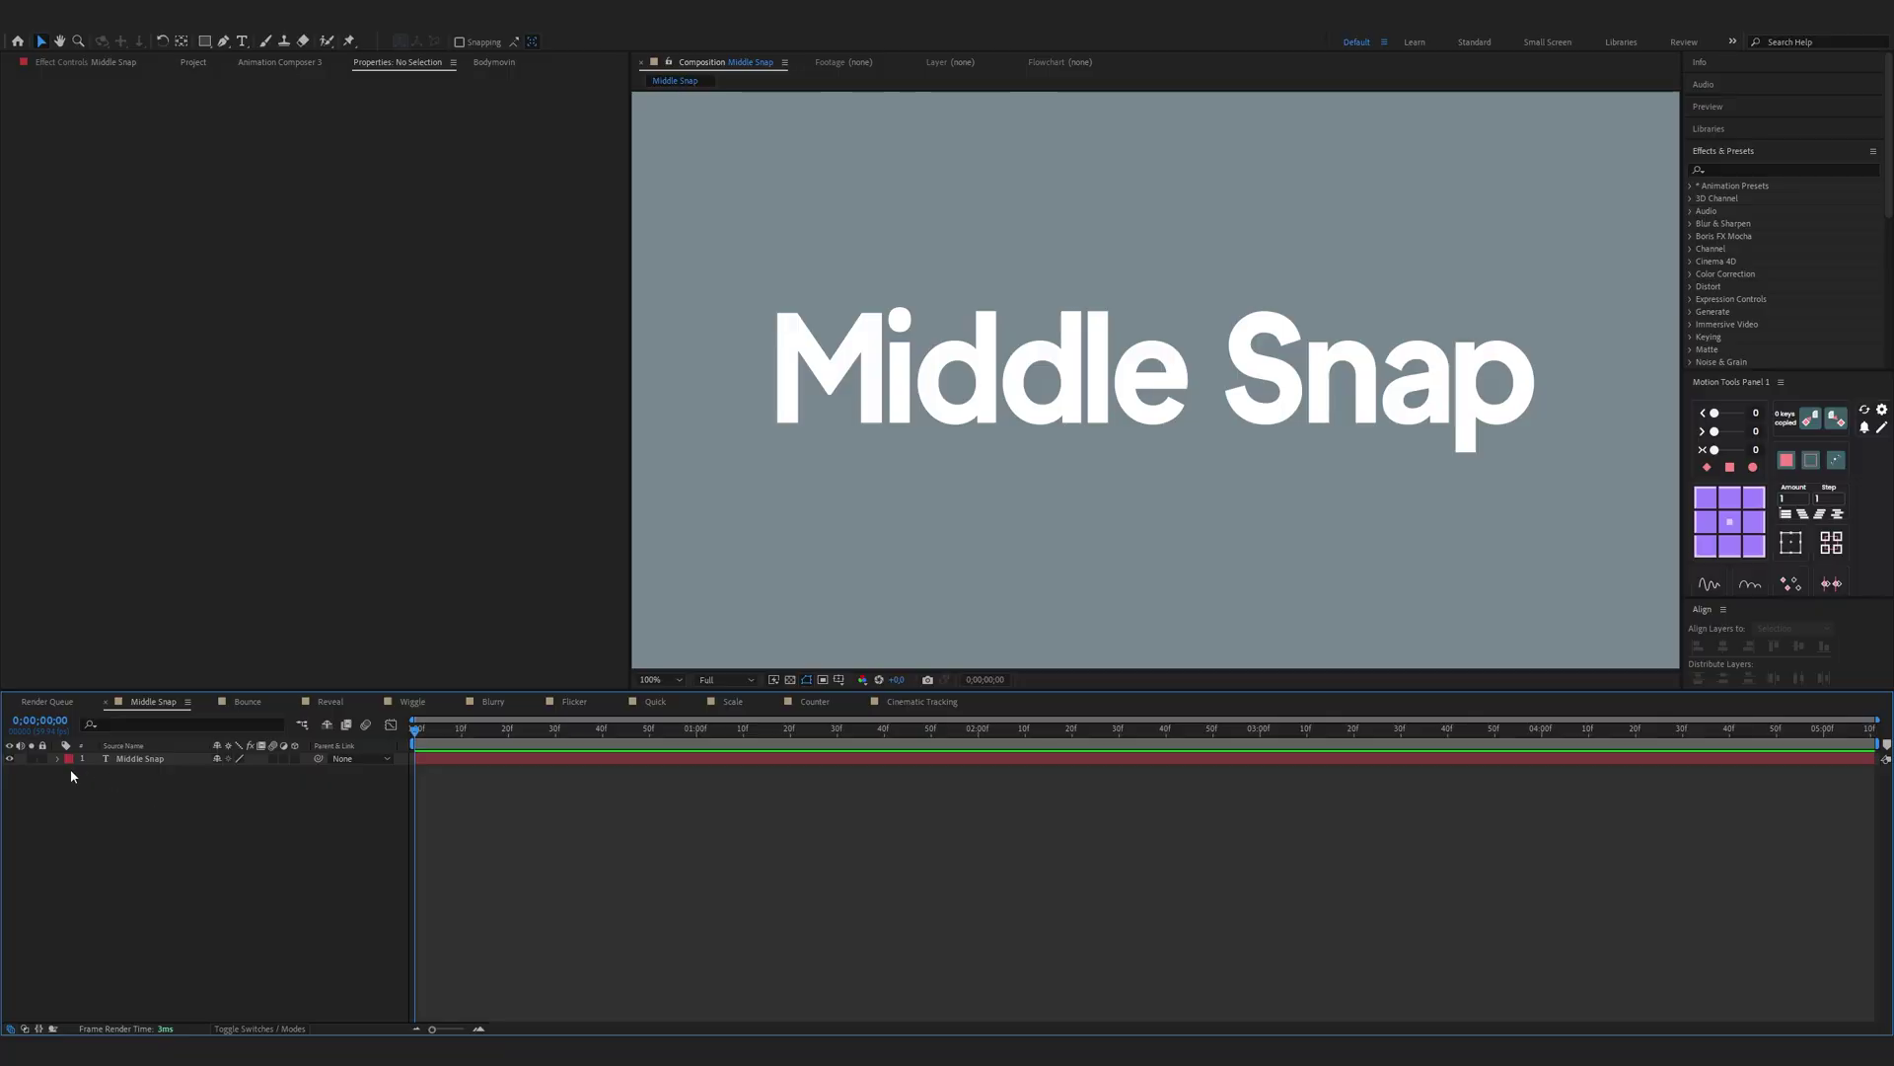
# Step: Add a tracking animator to Middle Snap with 0% opacity and a negative Tracking Amount
pyautogui.click(58, 758)
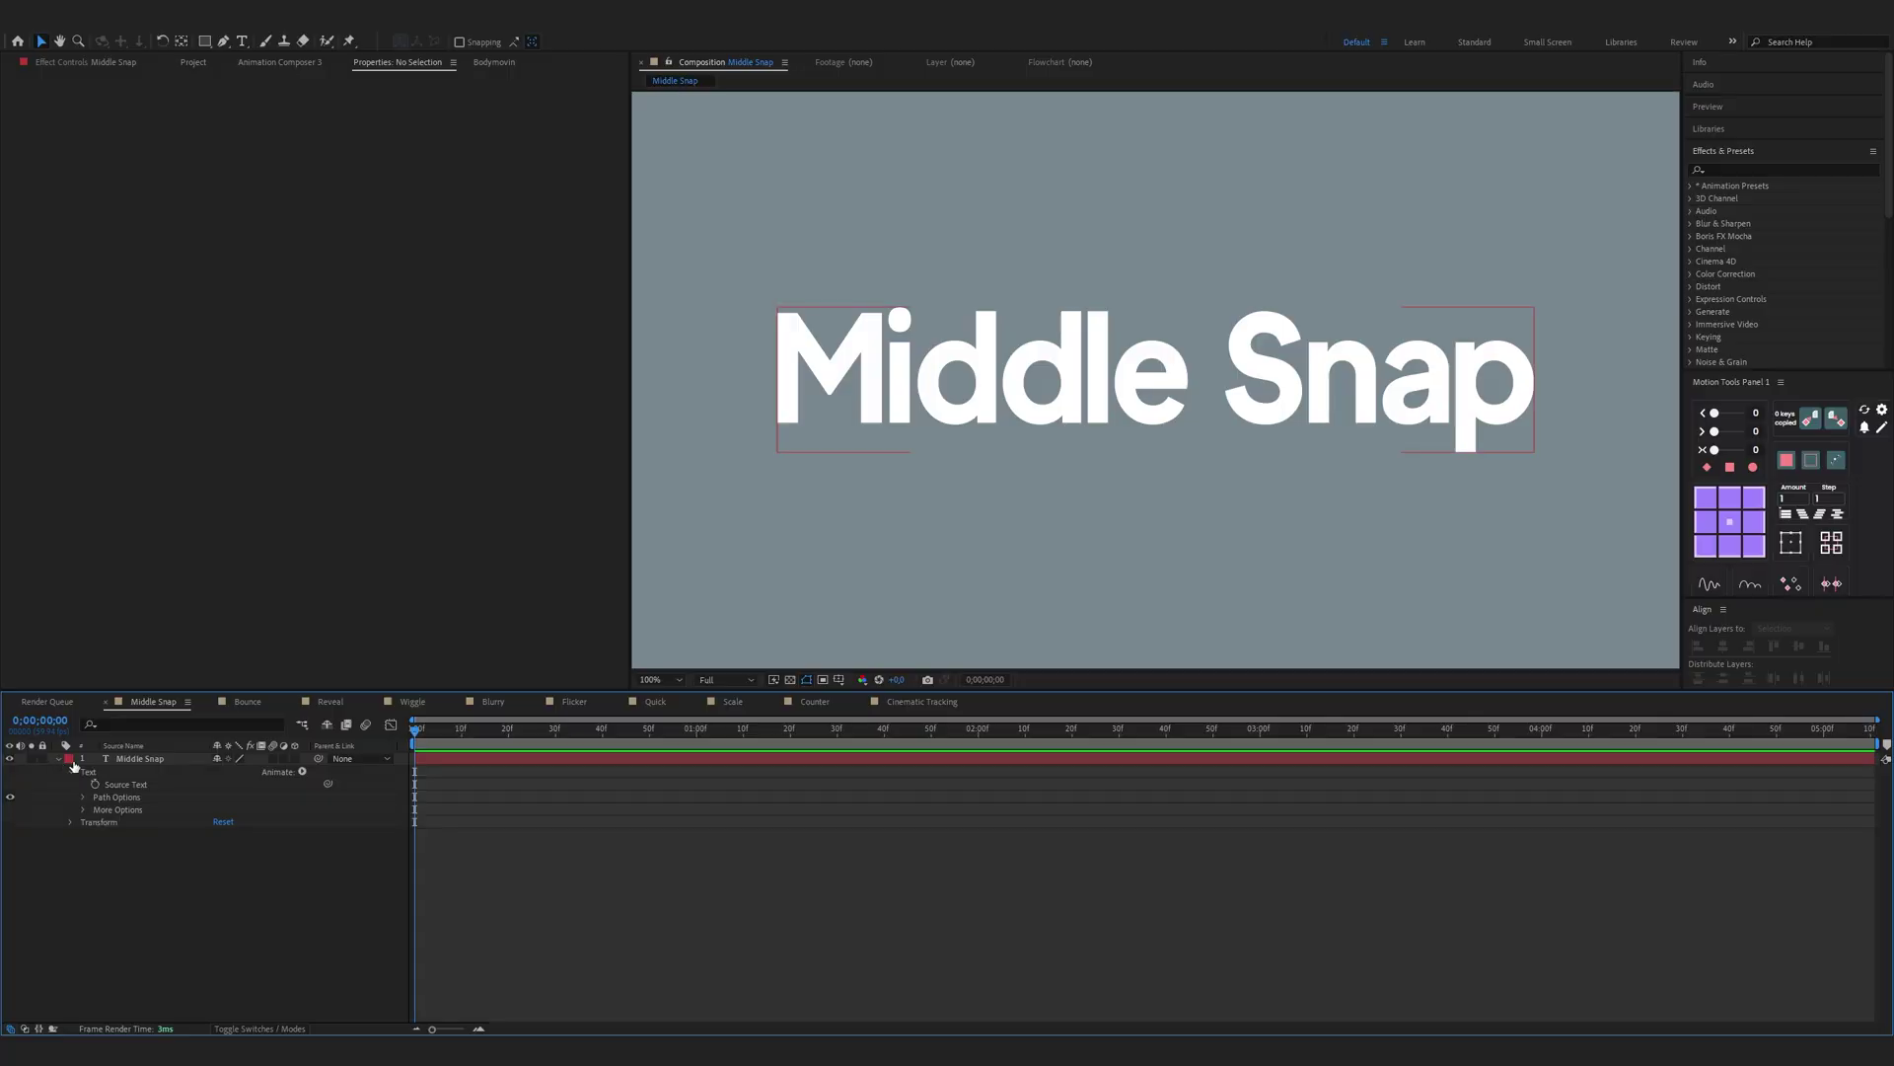
pyautogui.click(303, 772)
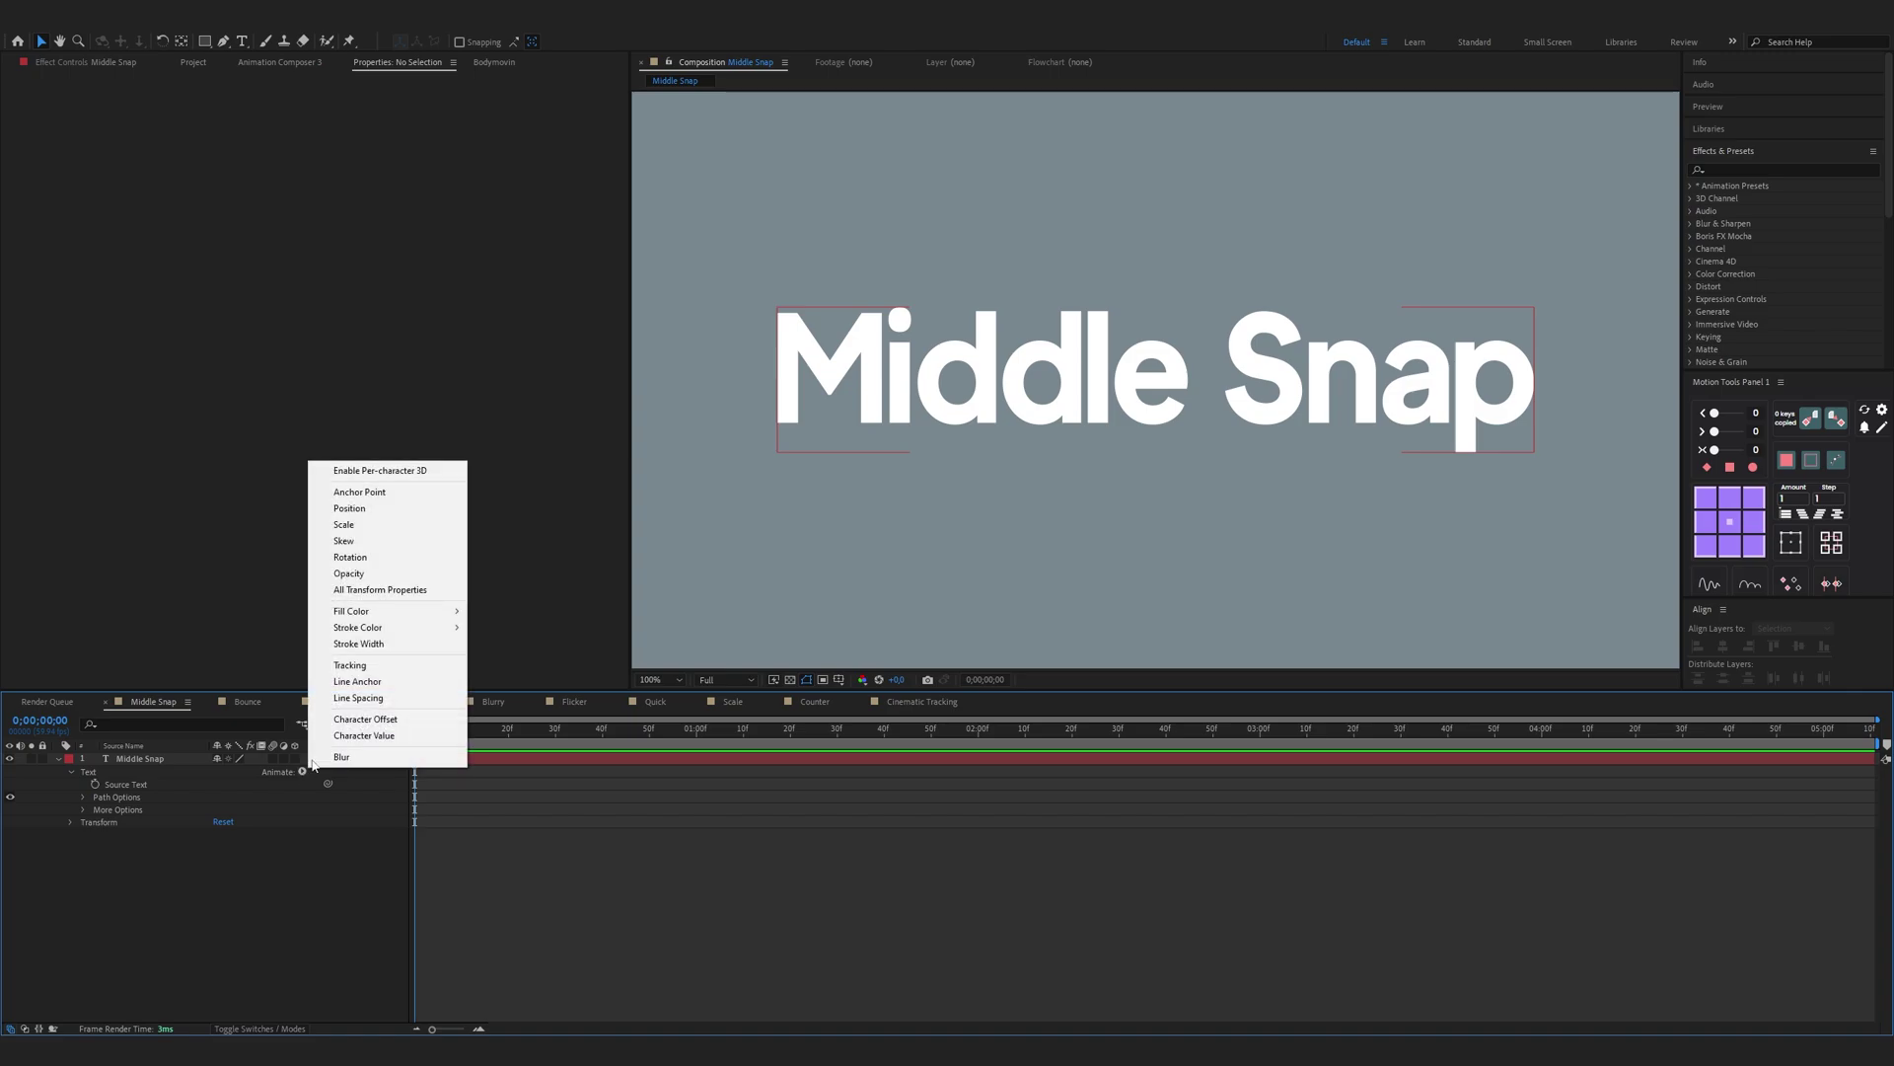
pyautogui.click(367, 667)
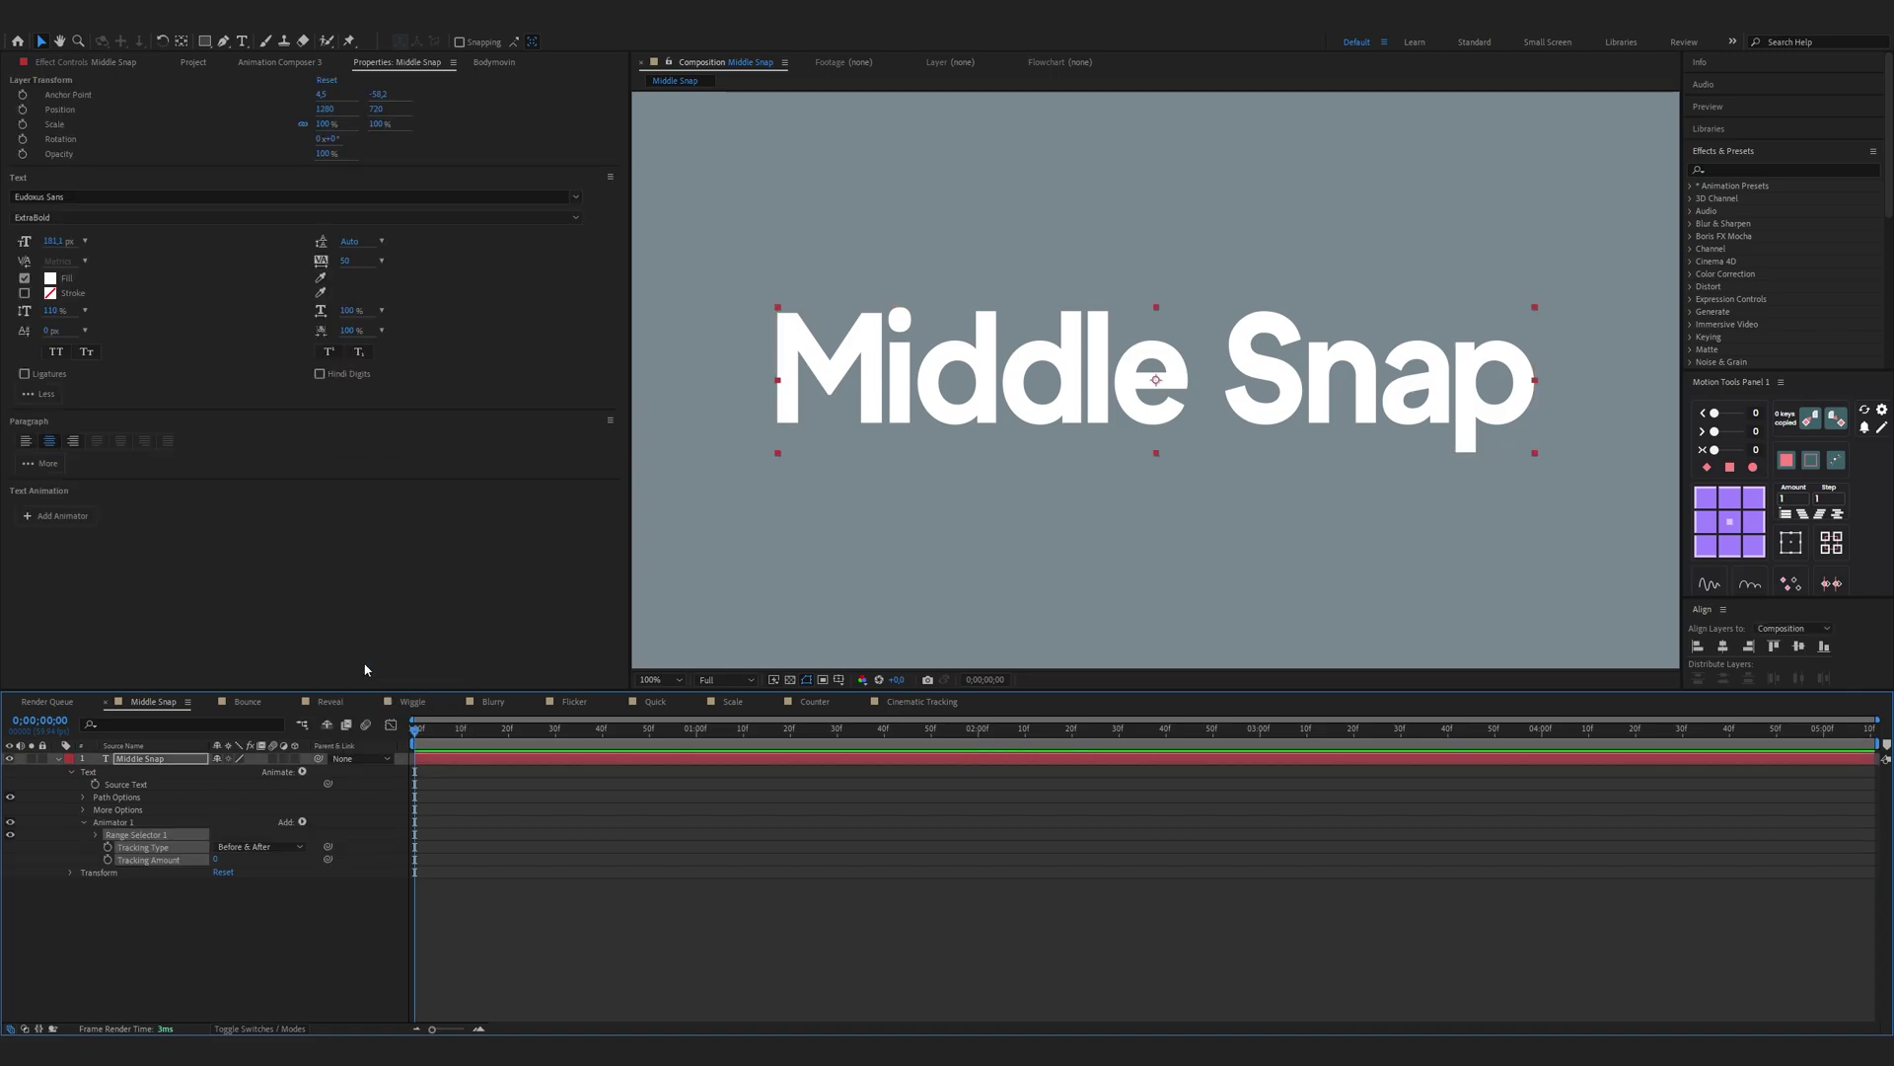
pyautogui.click(303, 823)
pyautogui.moveTo(336, 829)
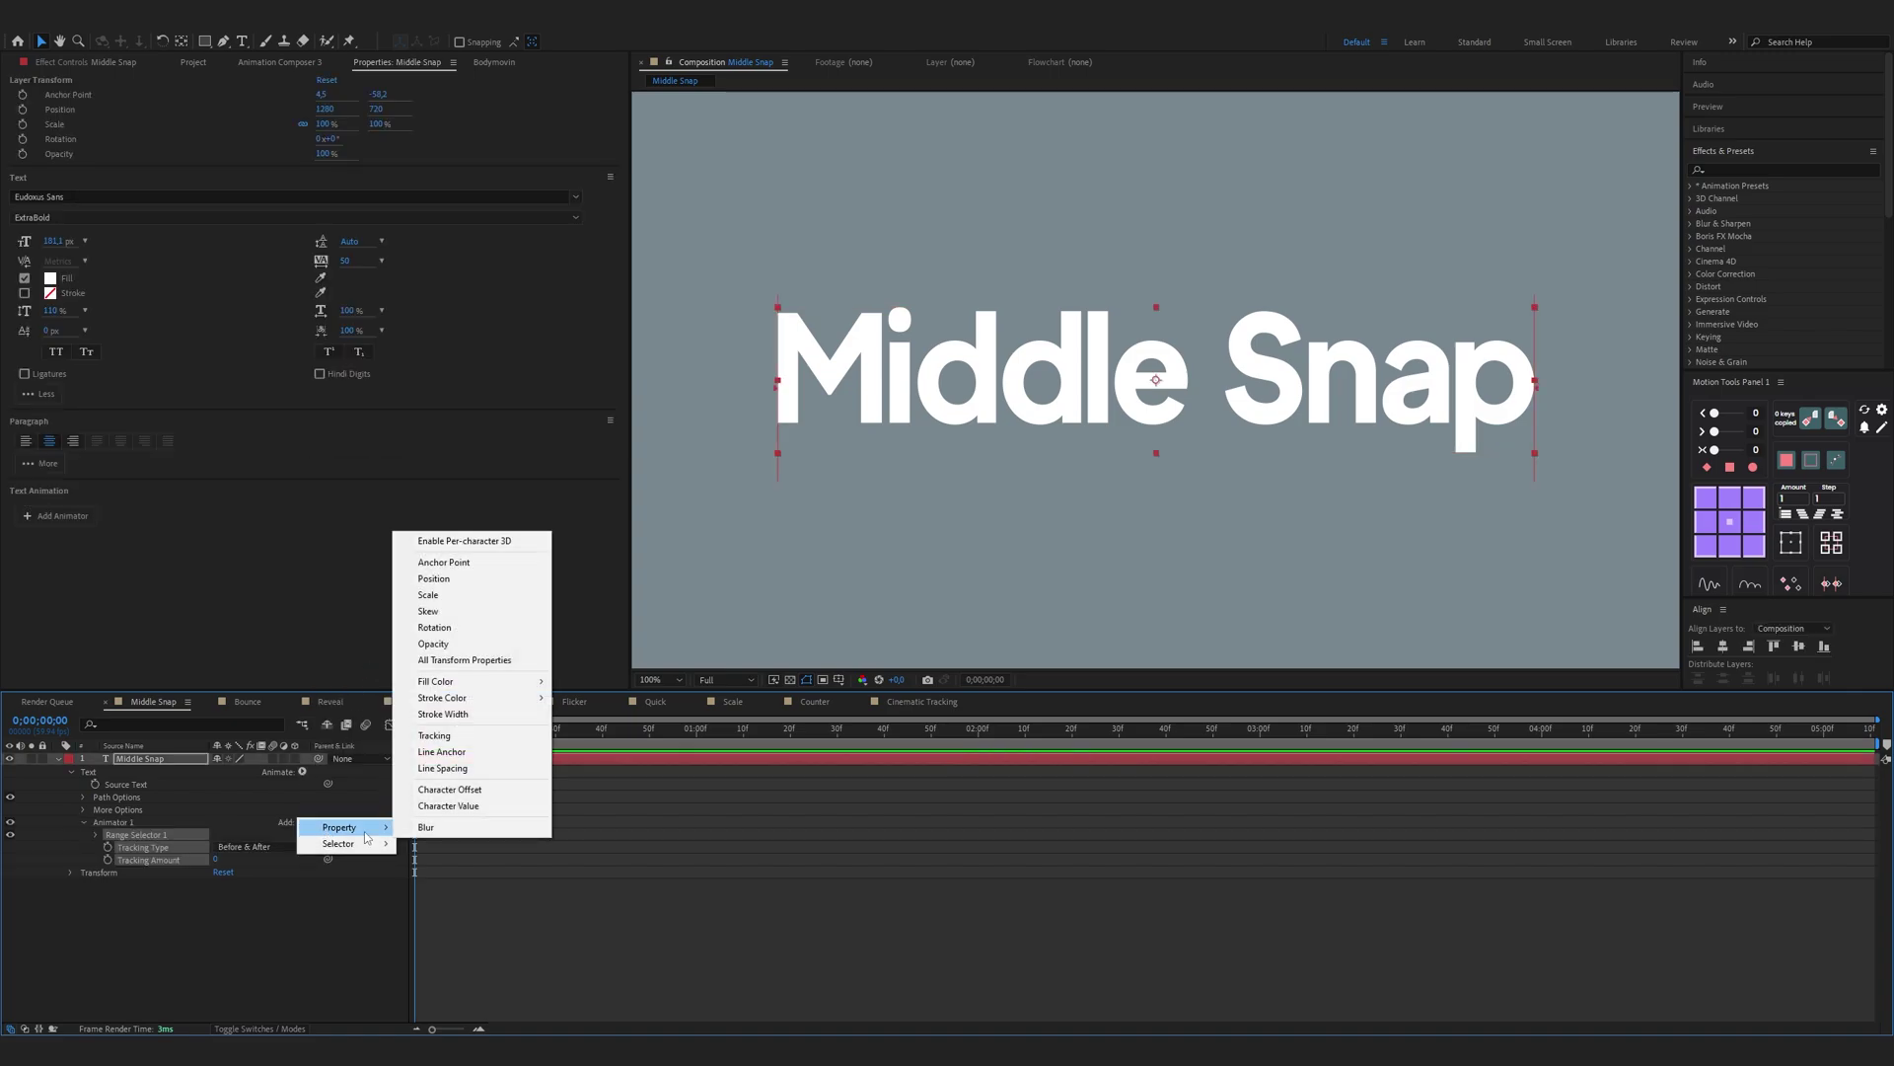
pyautogui.click(461, 646)
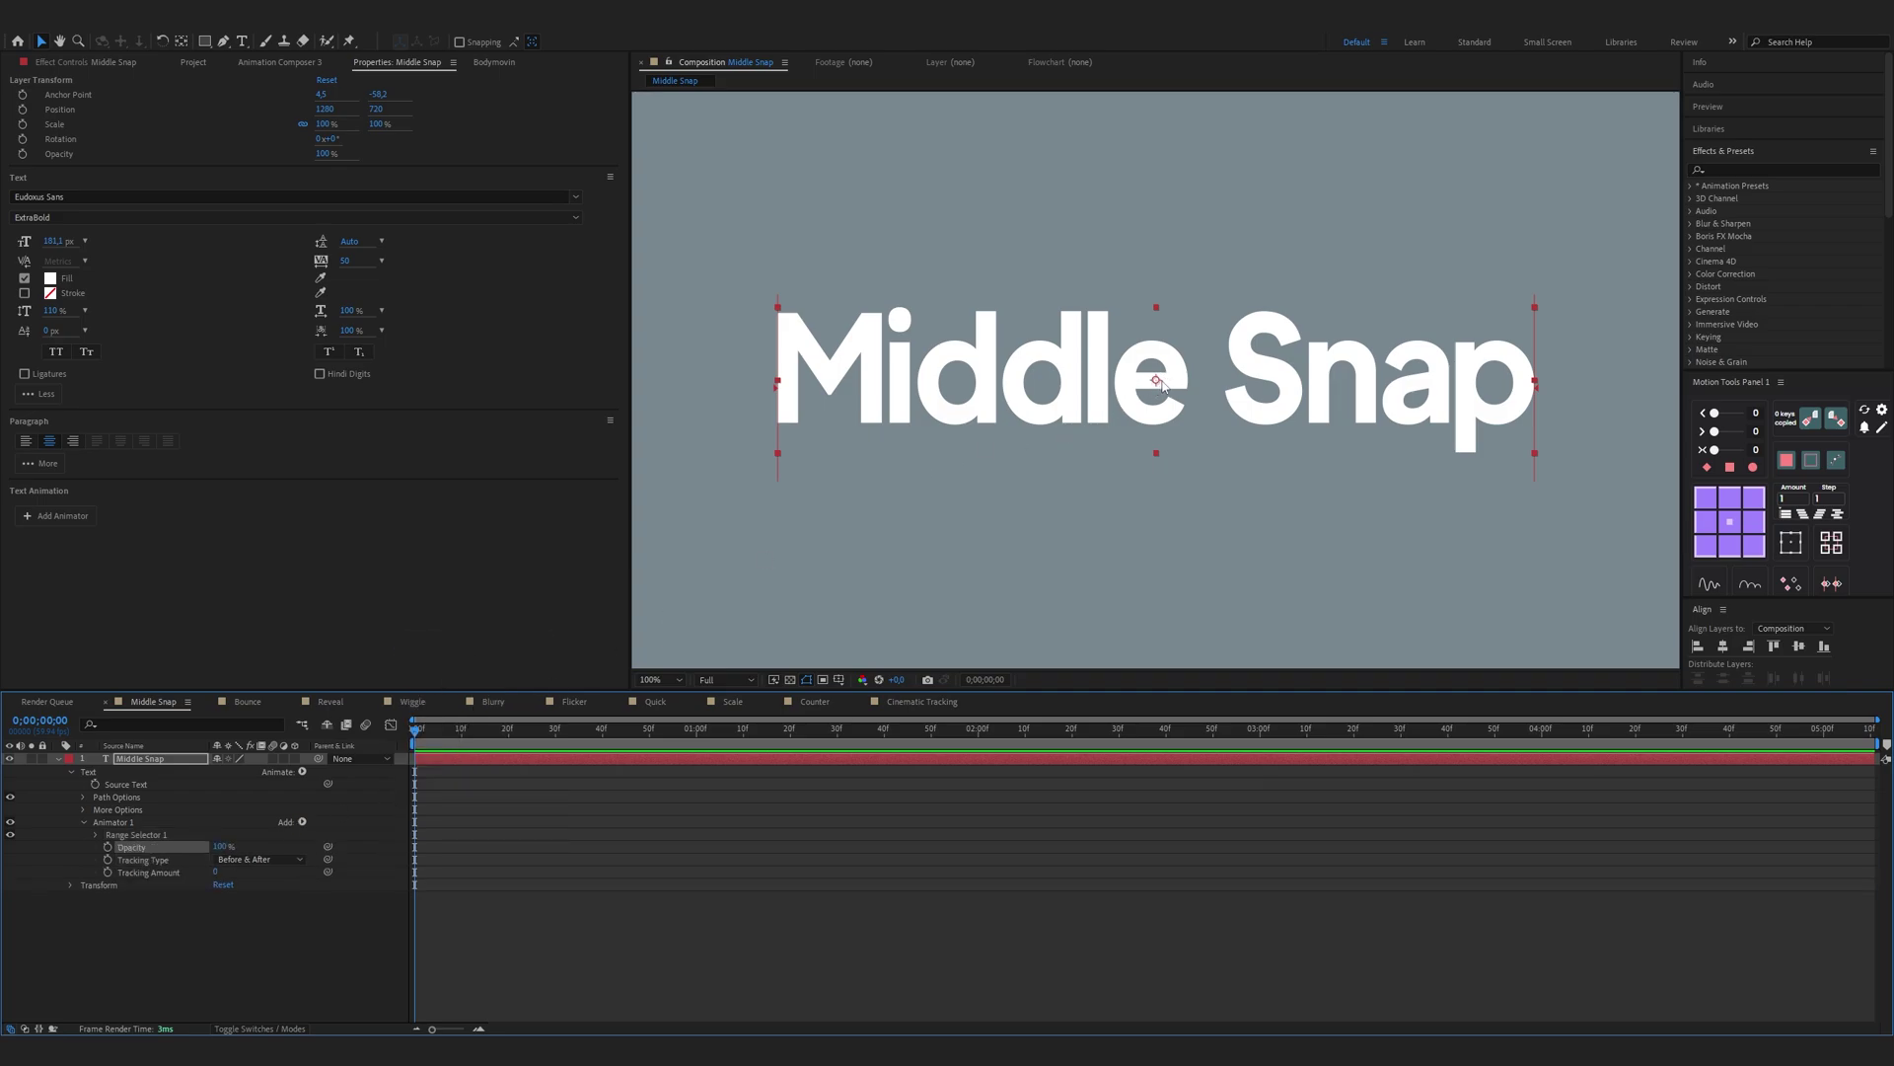
pyautogui.click(1729, 521)
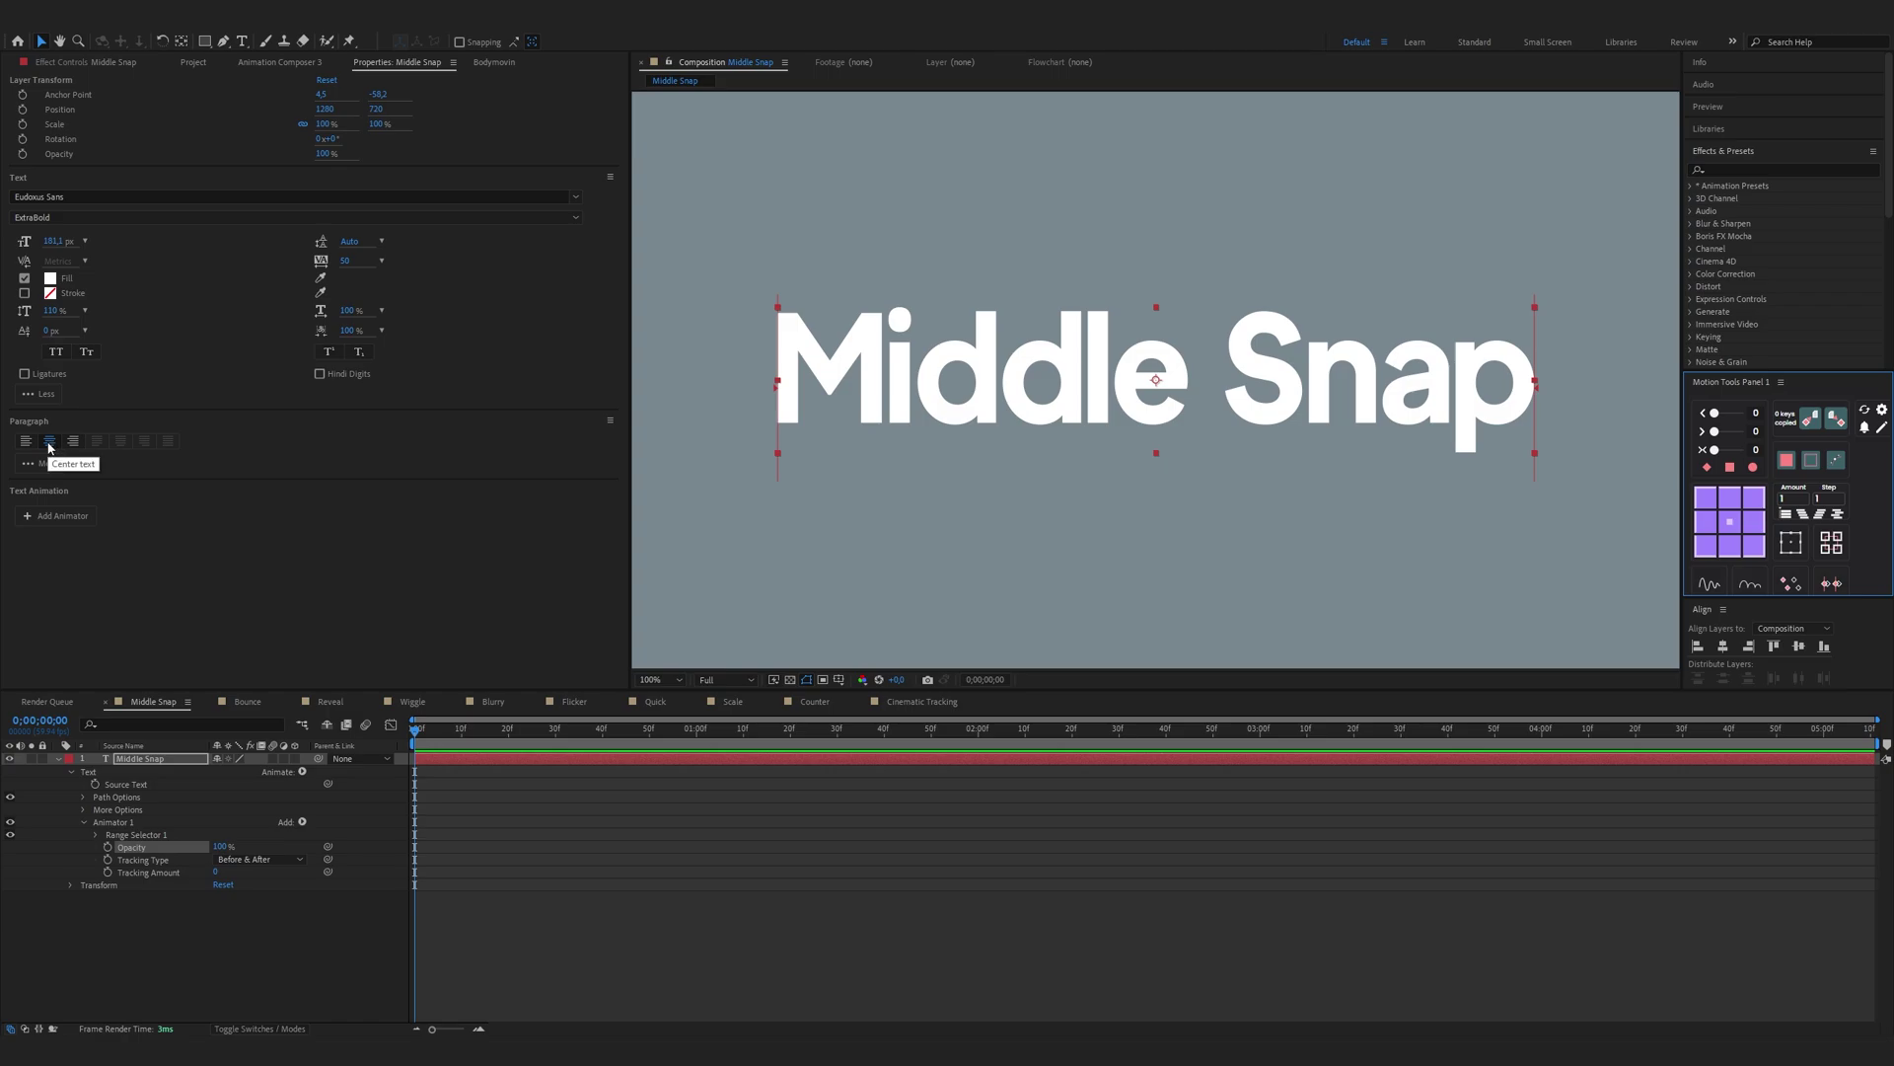
pyautogui.moveTo(214, 873); pyautogui.dragTo(98, 841)
# Step: Keyframe the range Start from 0% to 100% over one second and select both keyframes
pyautogui.click(96, 836)
pyautogui.click(121, 847)
pyautogui.moveTo(691, 732); pyautogui.dragTo(696, 740)
pyautogui.moveTo(217, 846); pyautogui.dragTo(341, 853)
pyautogui.moveTo(762, 846); pyautogui.dragTo(416, 866)
# Step: Apply Easy Ease to both range Start keyframes
pyautogui.rightClick(416, 847)
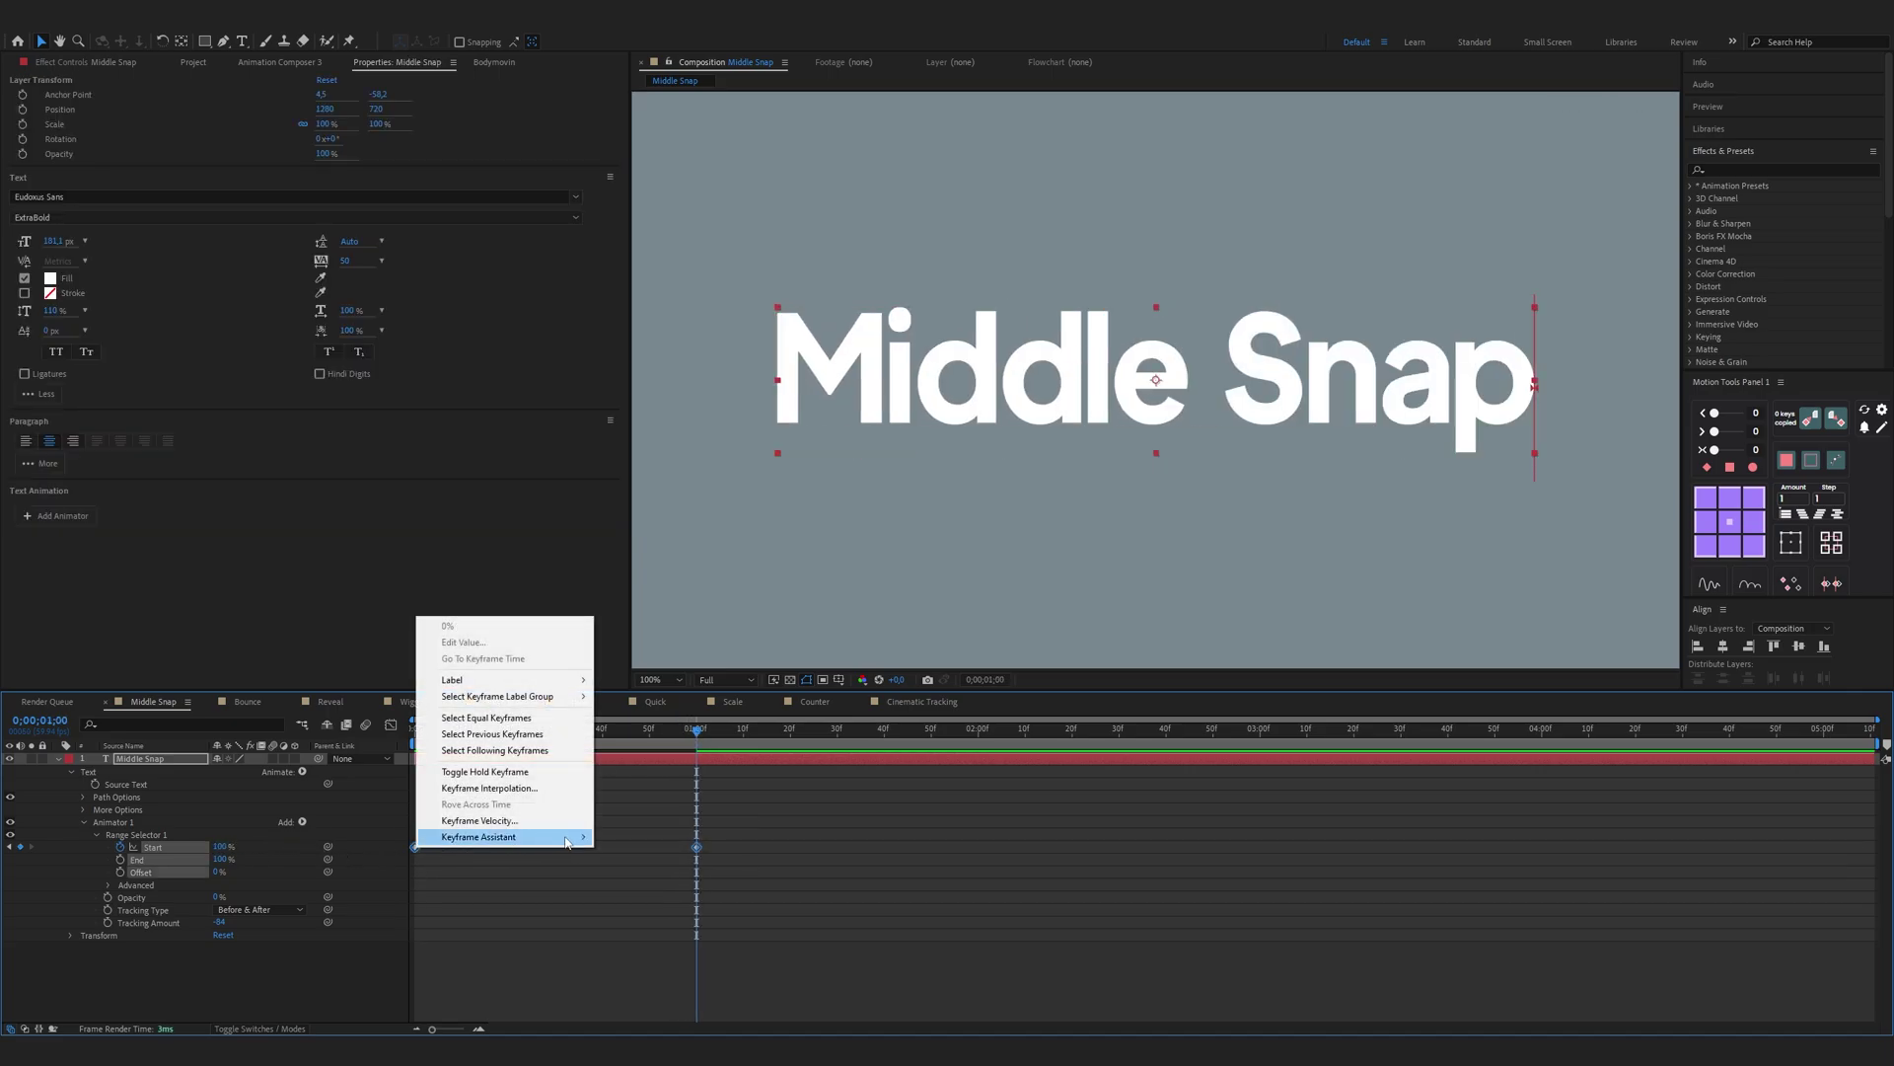
pyautogui.moveTo(567, 841)
pyautogui.click(691, 885)
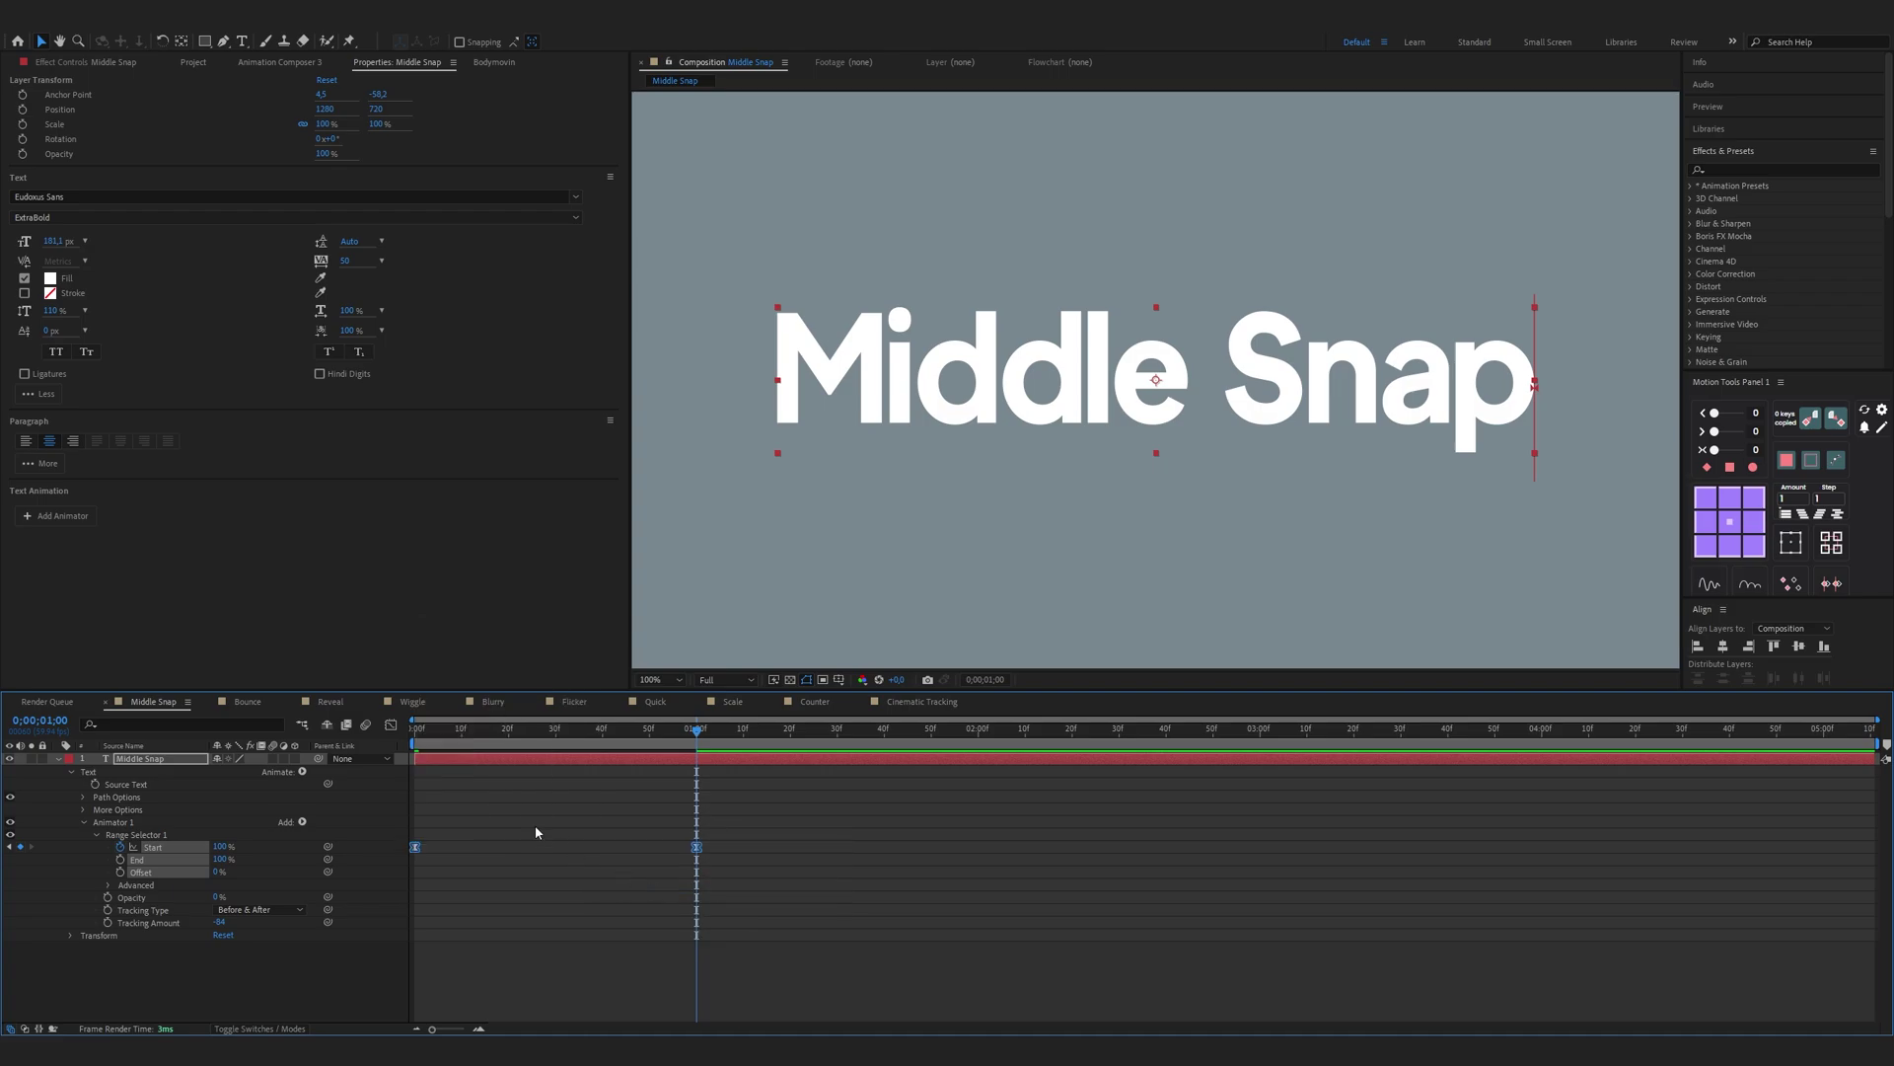
# Step: Stretch the first keyframe's influence in the speed graph for a late peak, then preview
pyautogui.click(390, 724)
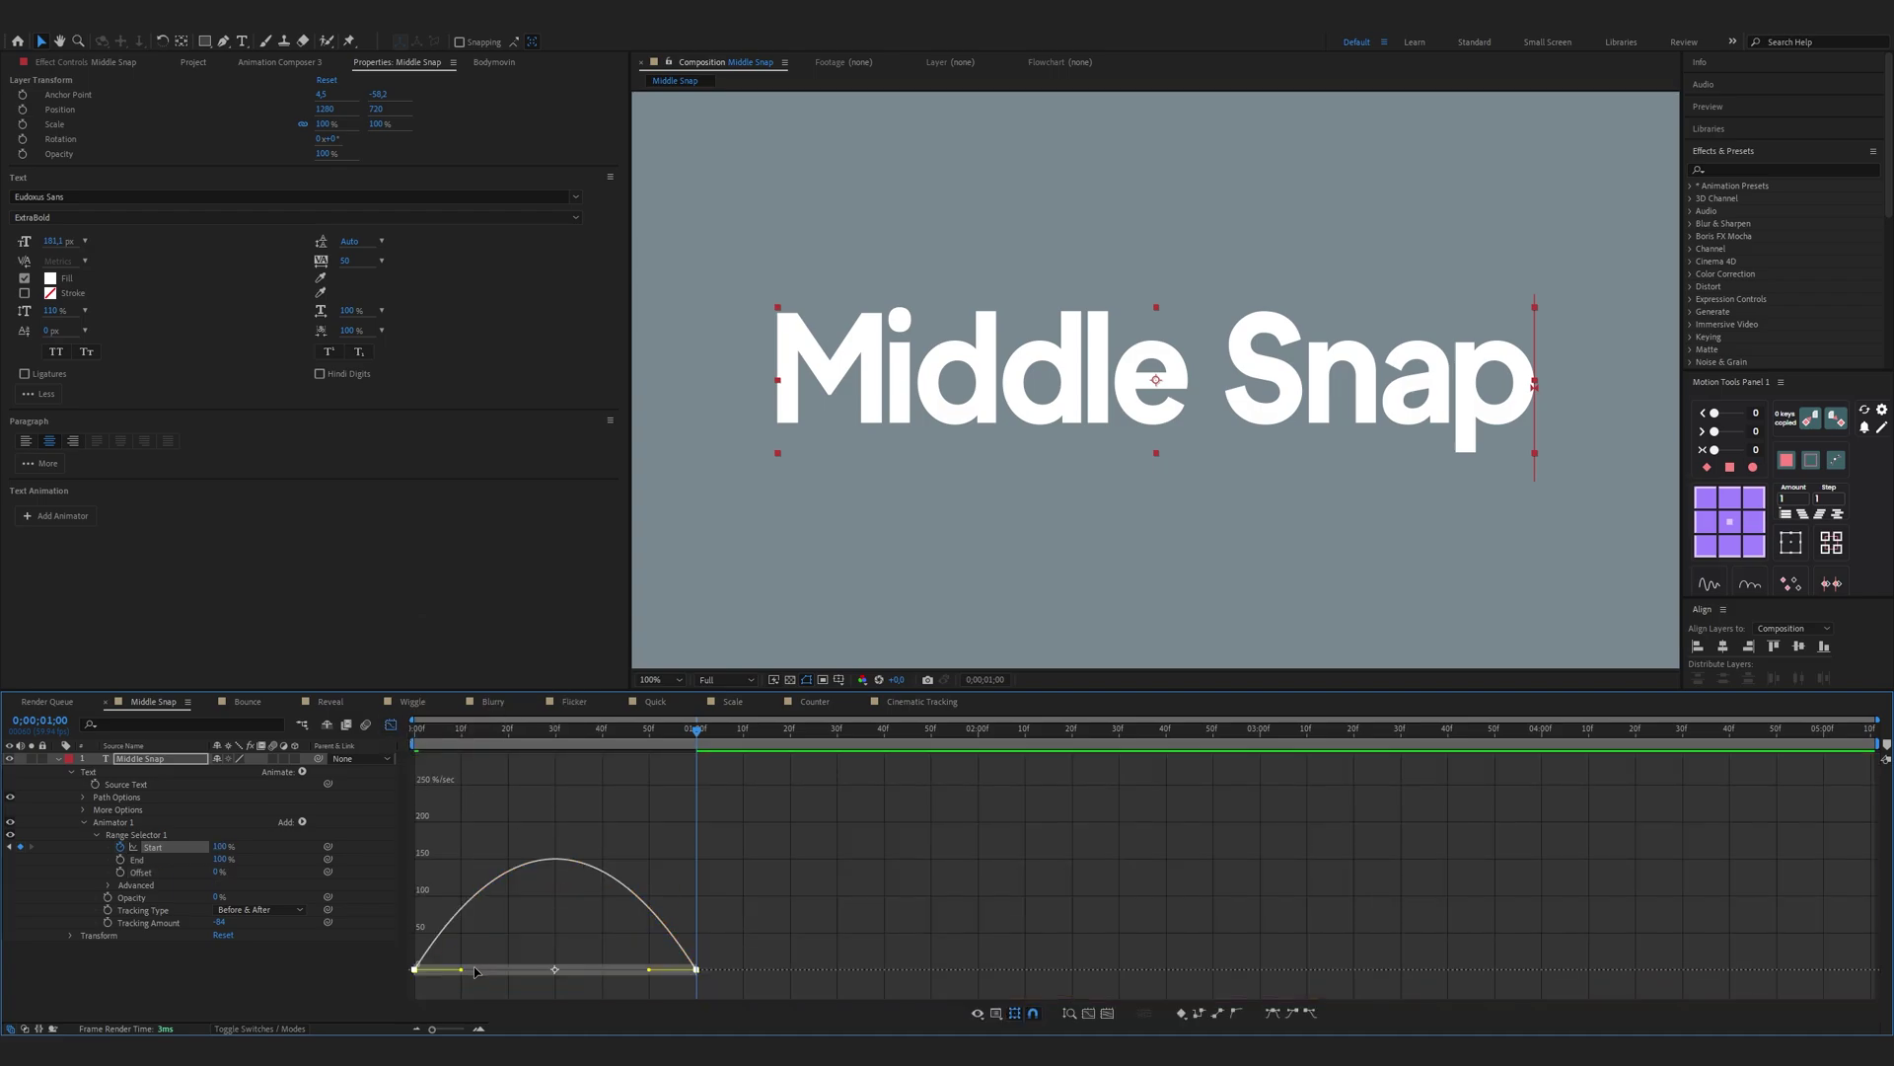
pyautogui.moveTo(461, 969); pyautogui.dragTo(570, 969)
pyautogui.hotkey('shift', 'F3')
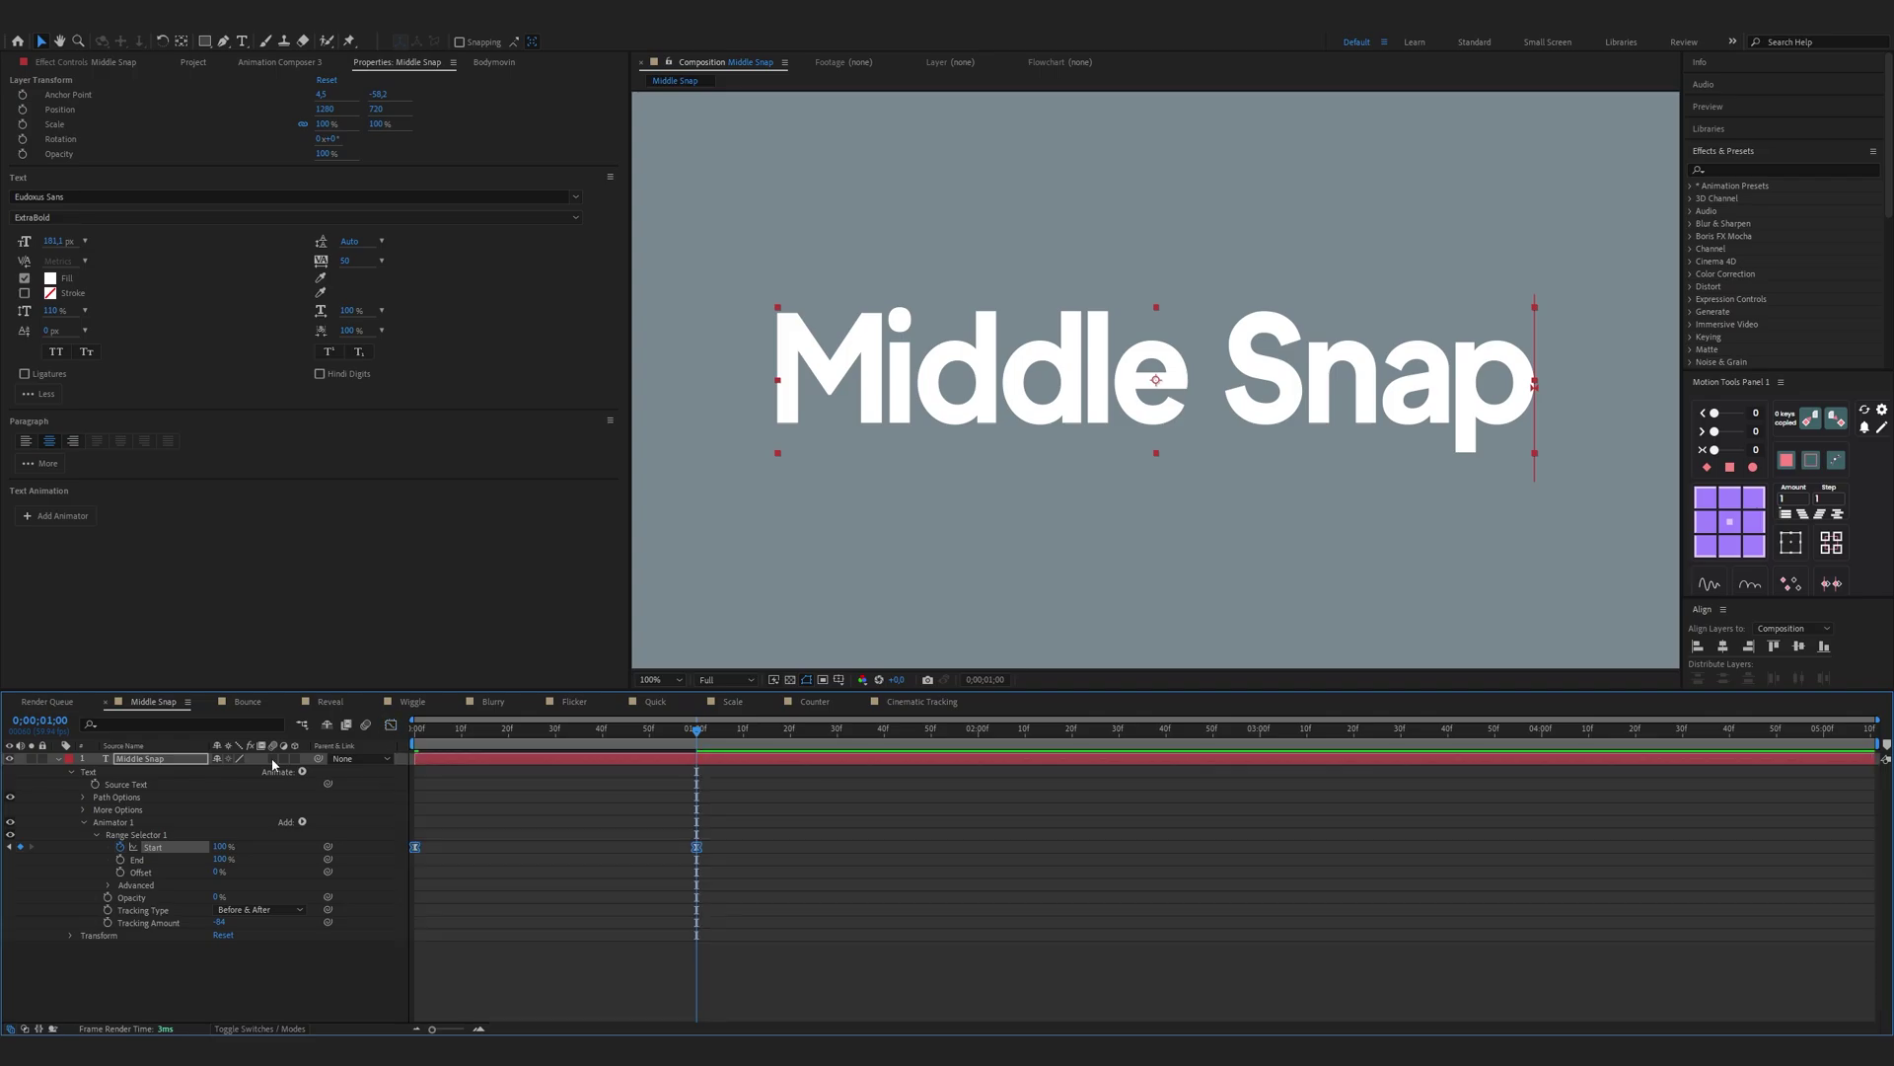
pyautogui.press('space')
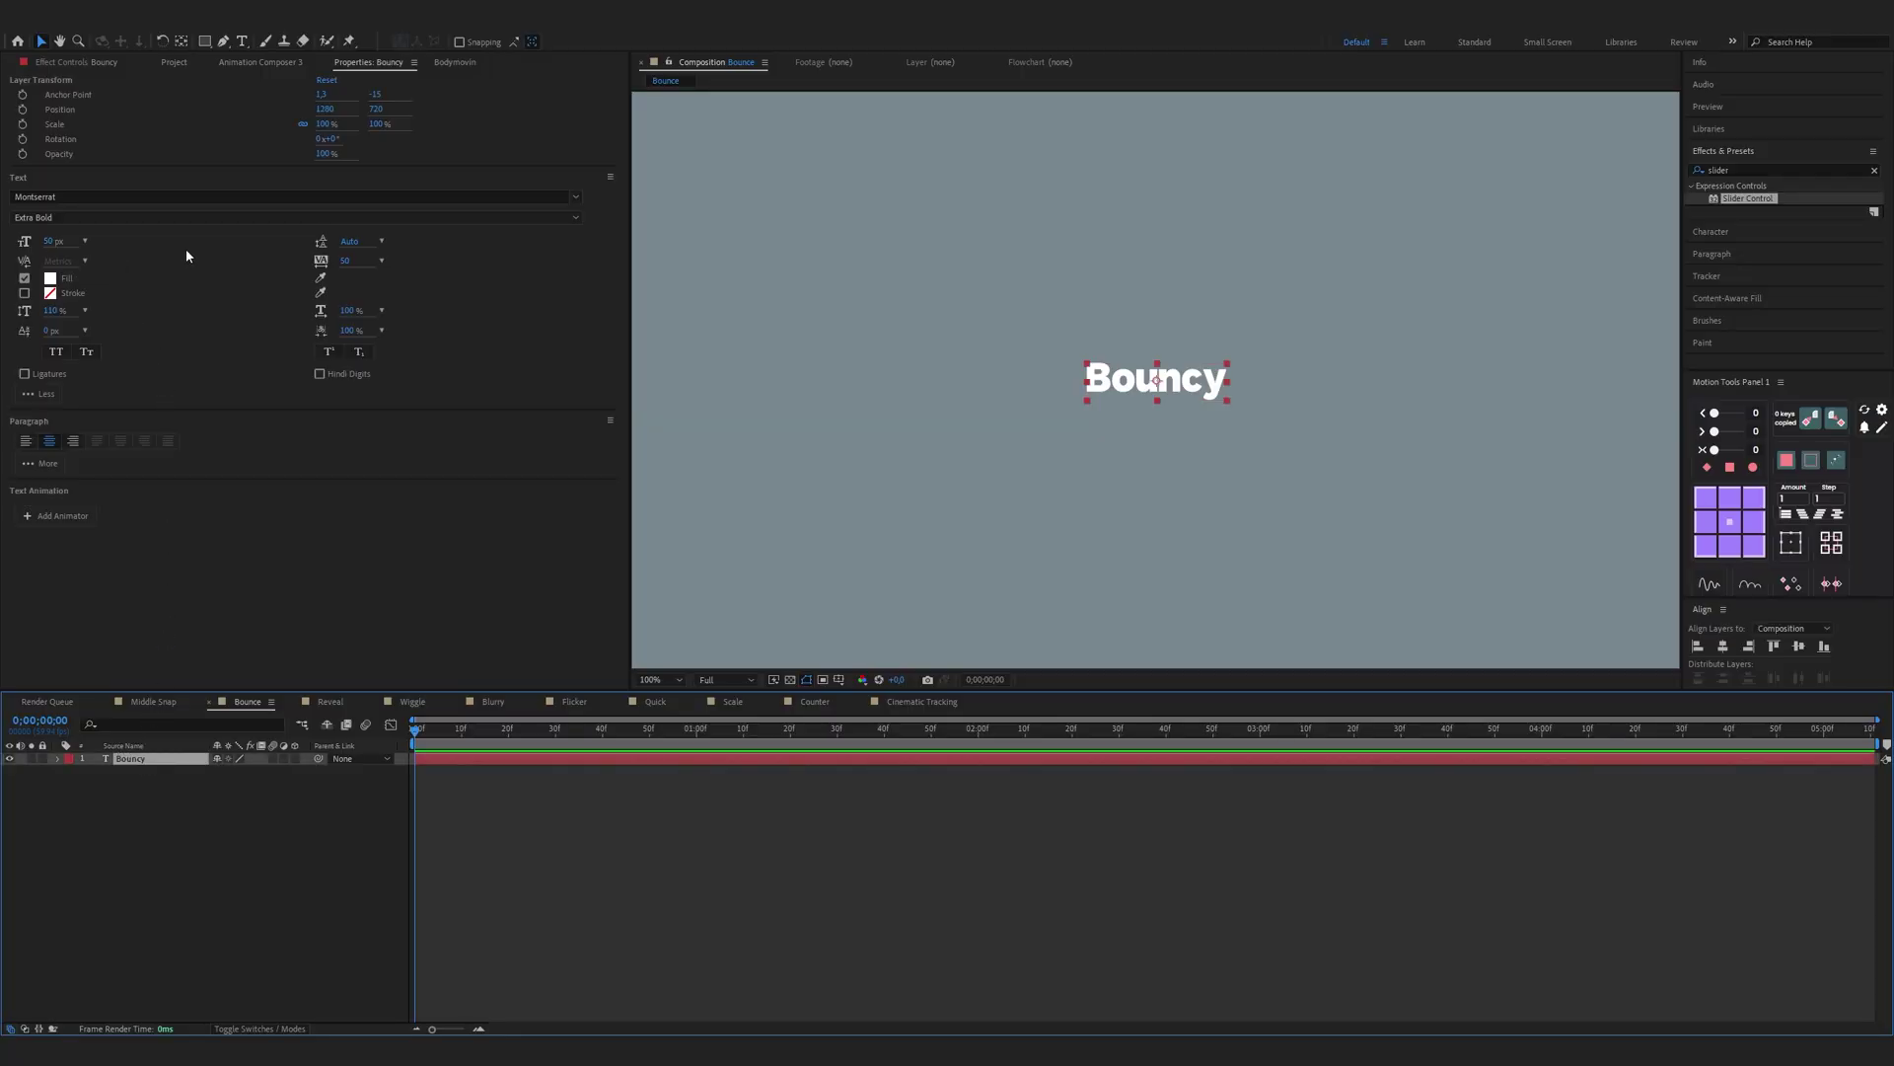
# Step: Scale up the Bouncy text and add a position animator with vertical offset -100
pyautogui.press('s')
pyautogui.moveTo(235, 771); pyautogui.dragTo(294, 770)
pyautogui.click(58, 756)
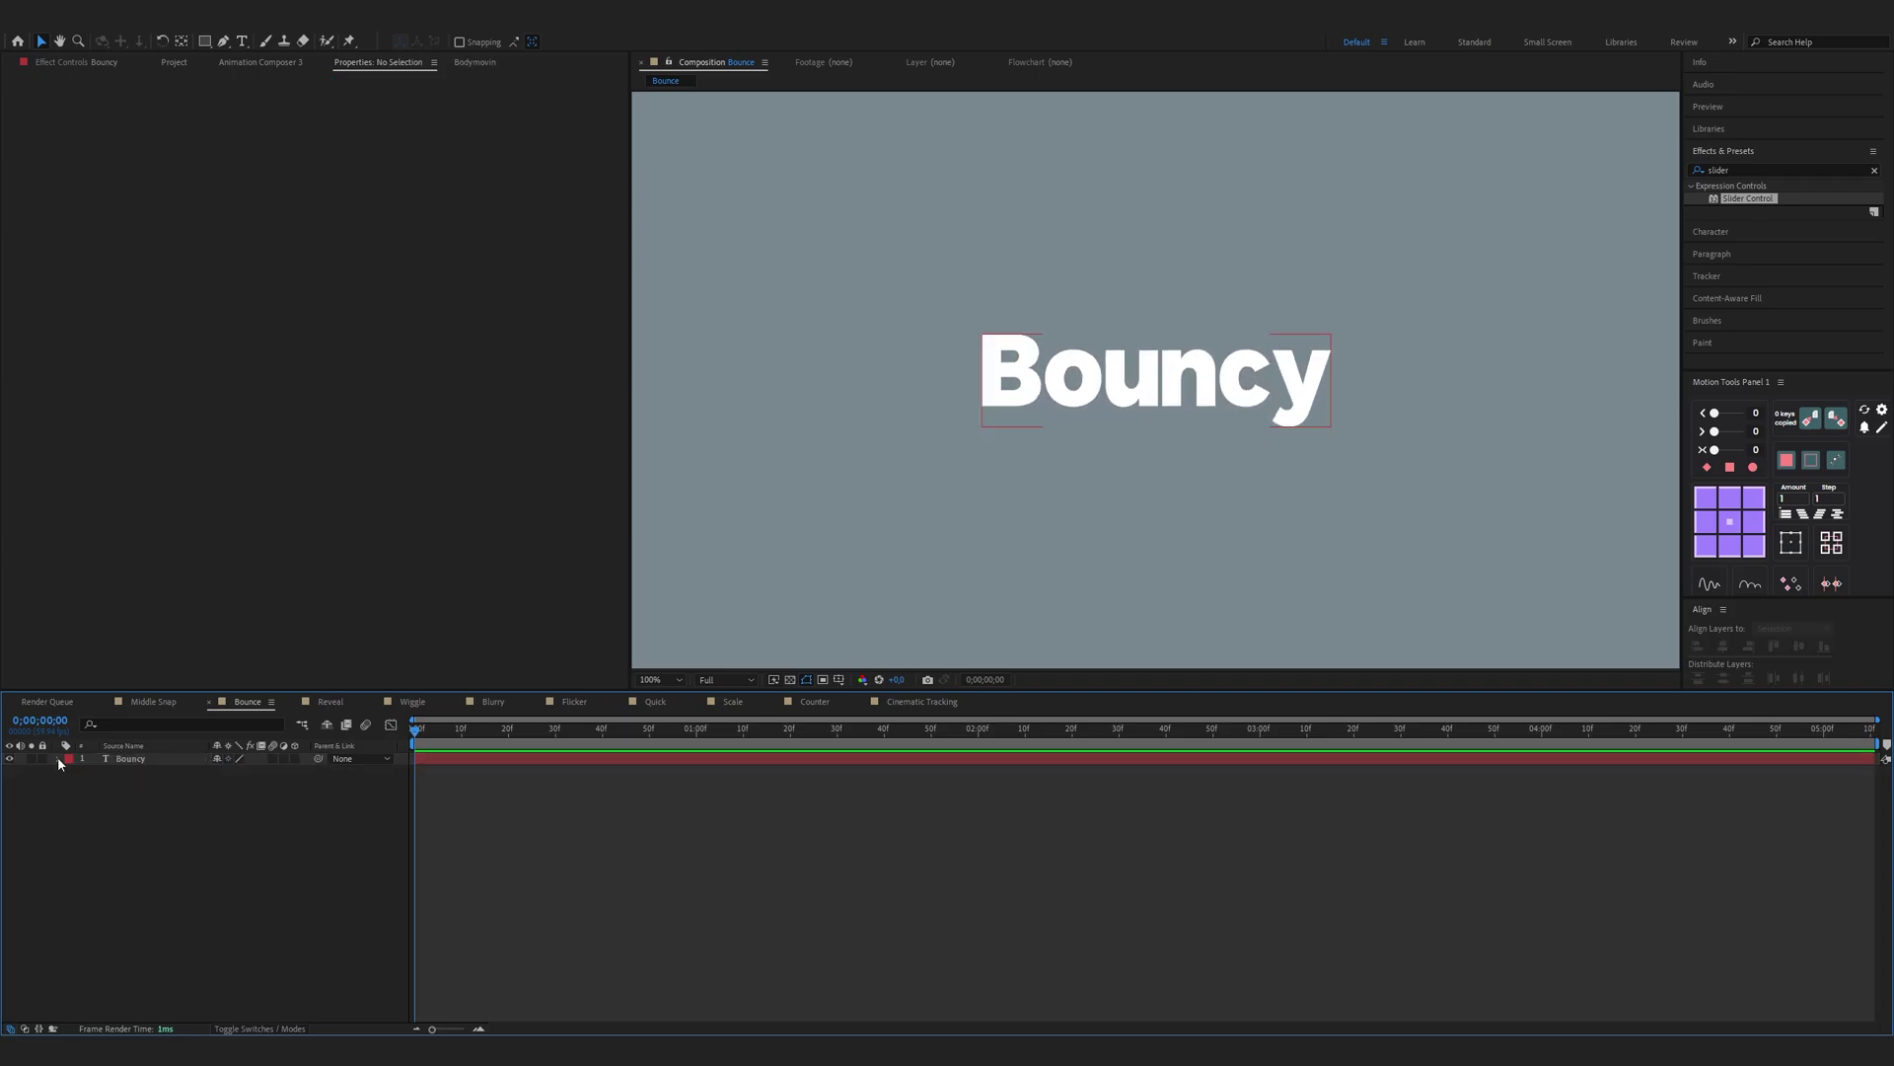
pyautogui.click(58, 757)
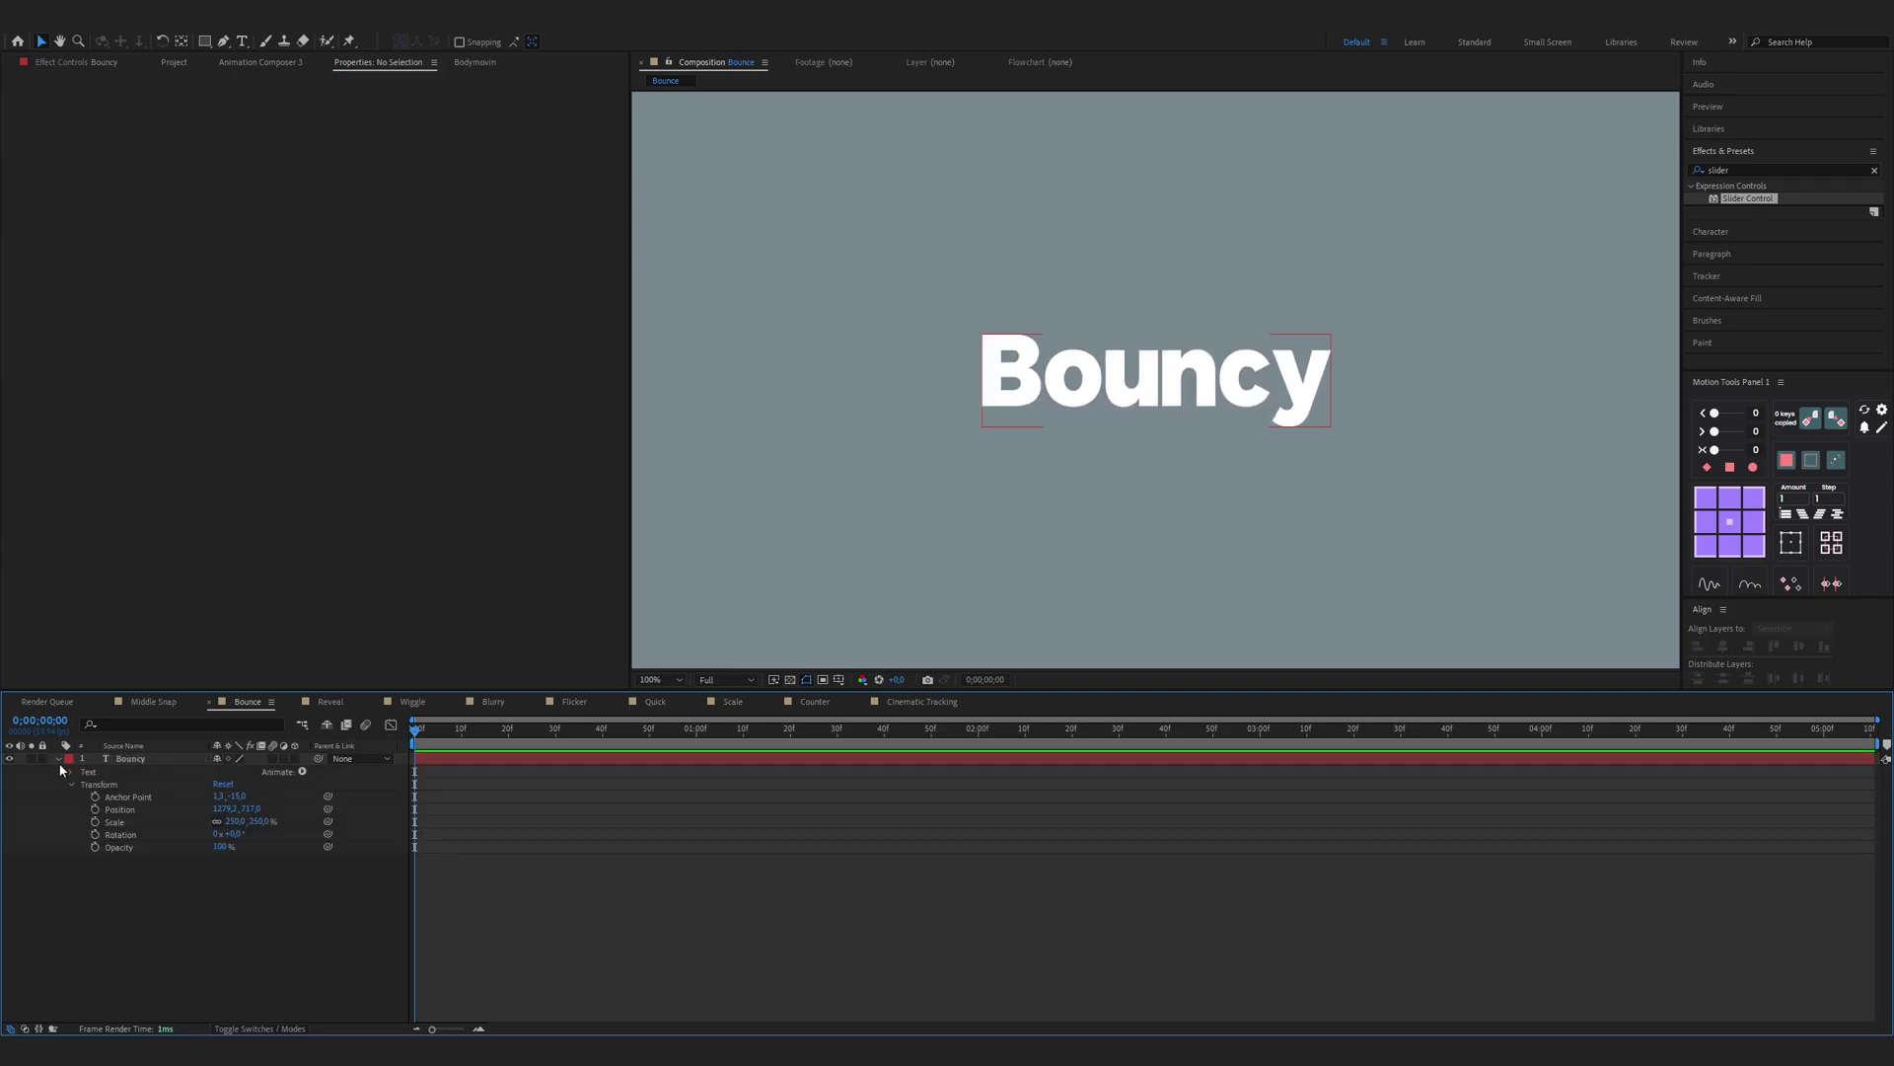
pyautogui.click(303, 772)
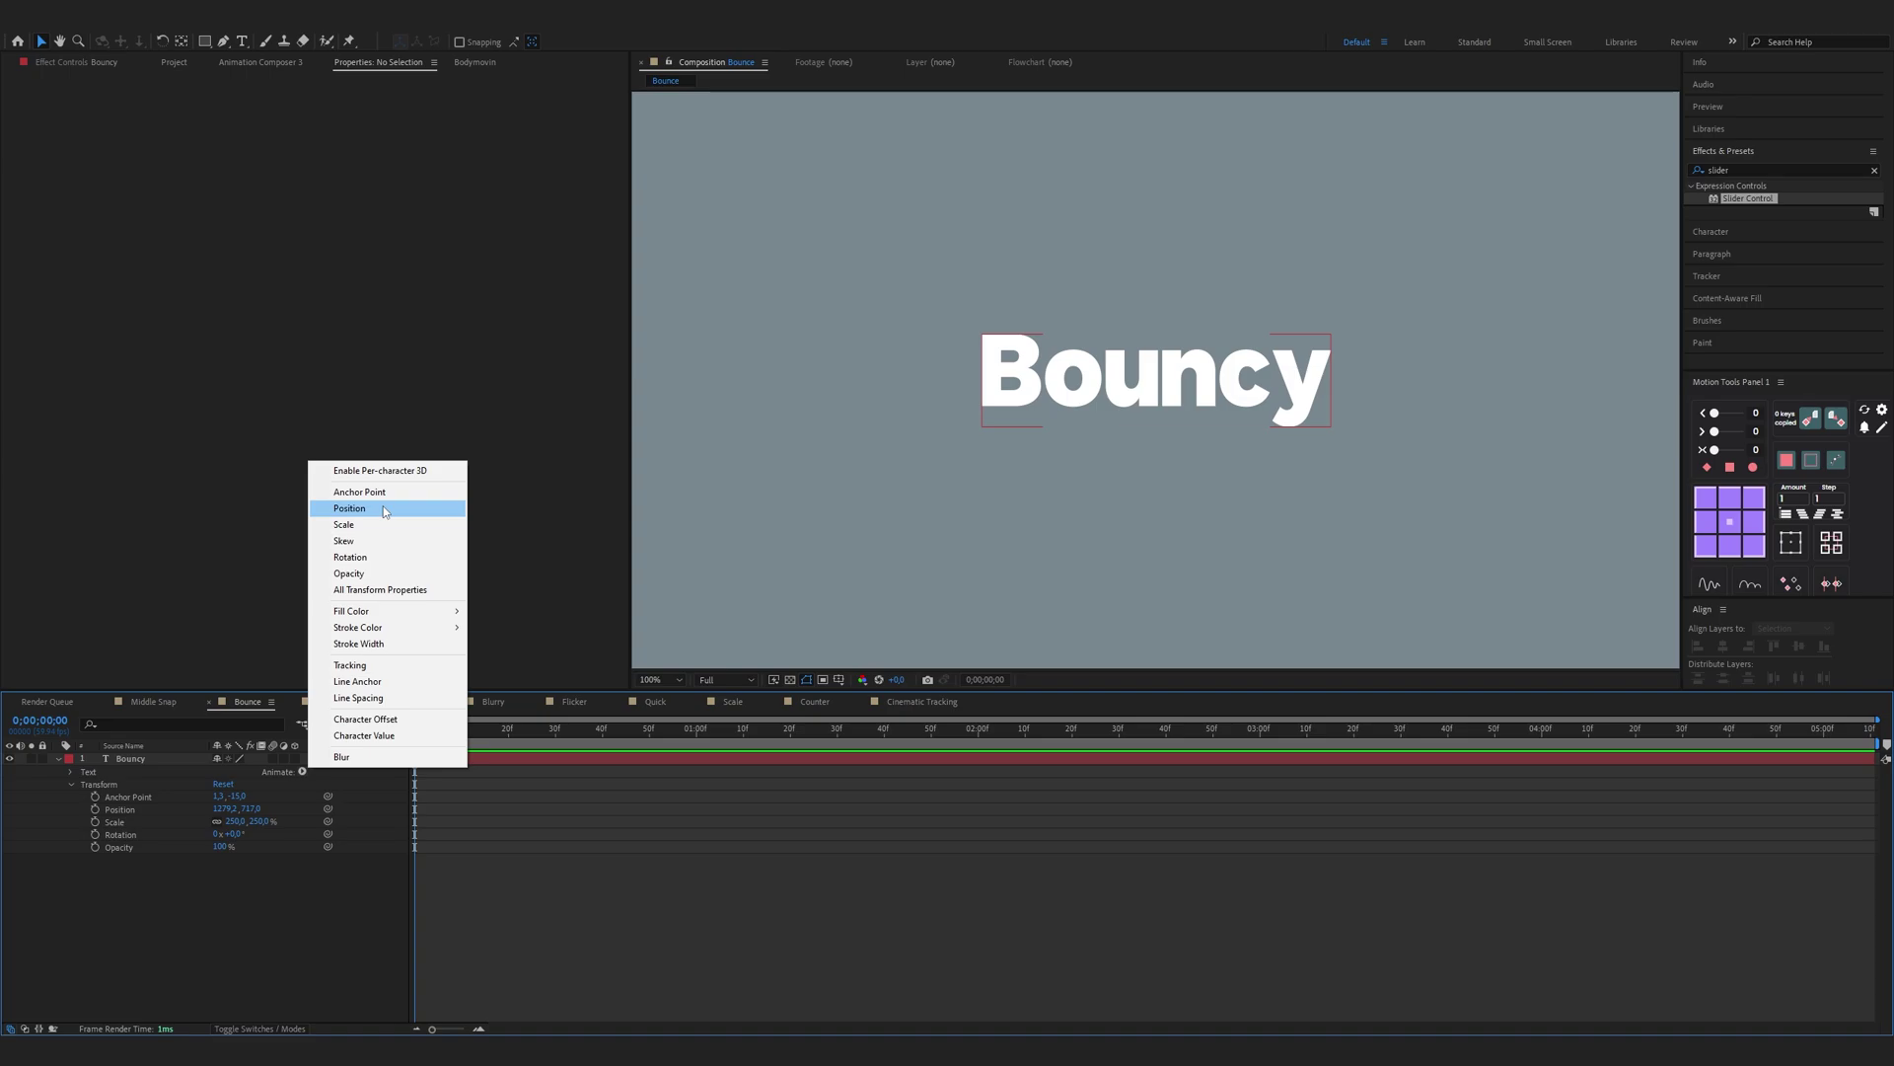
pyautogui.click(351, 508)
pyautogui.click(236, 846)
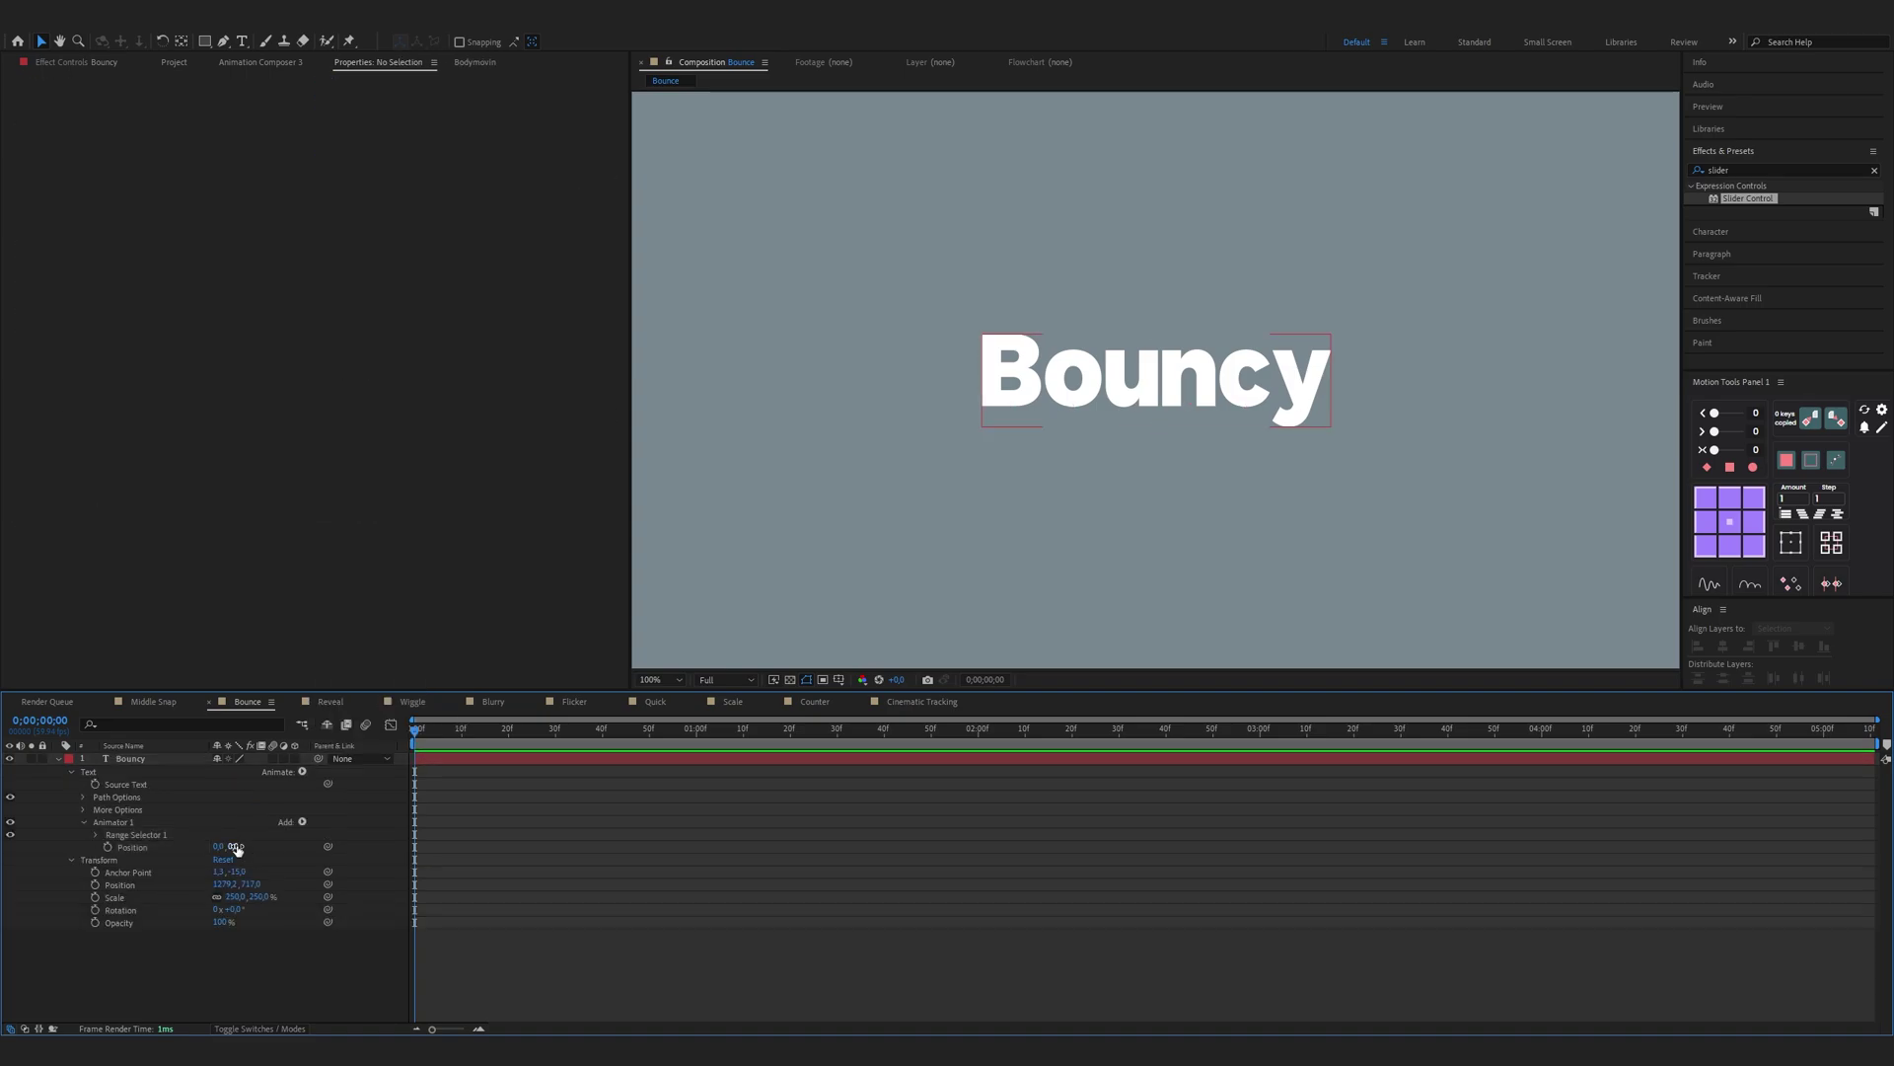
pyautogui.write('-100')
pyautogui.press('Return')
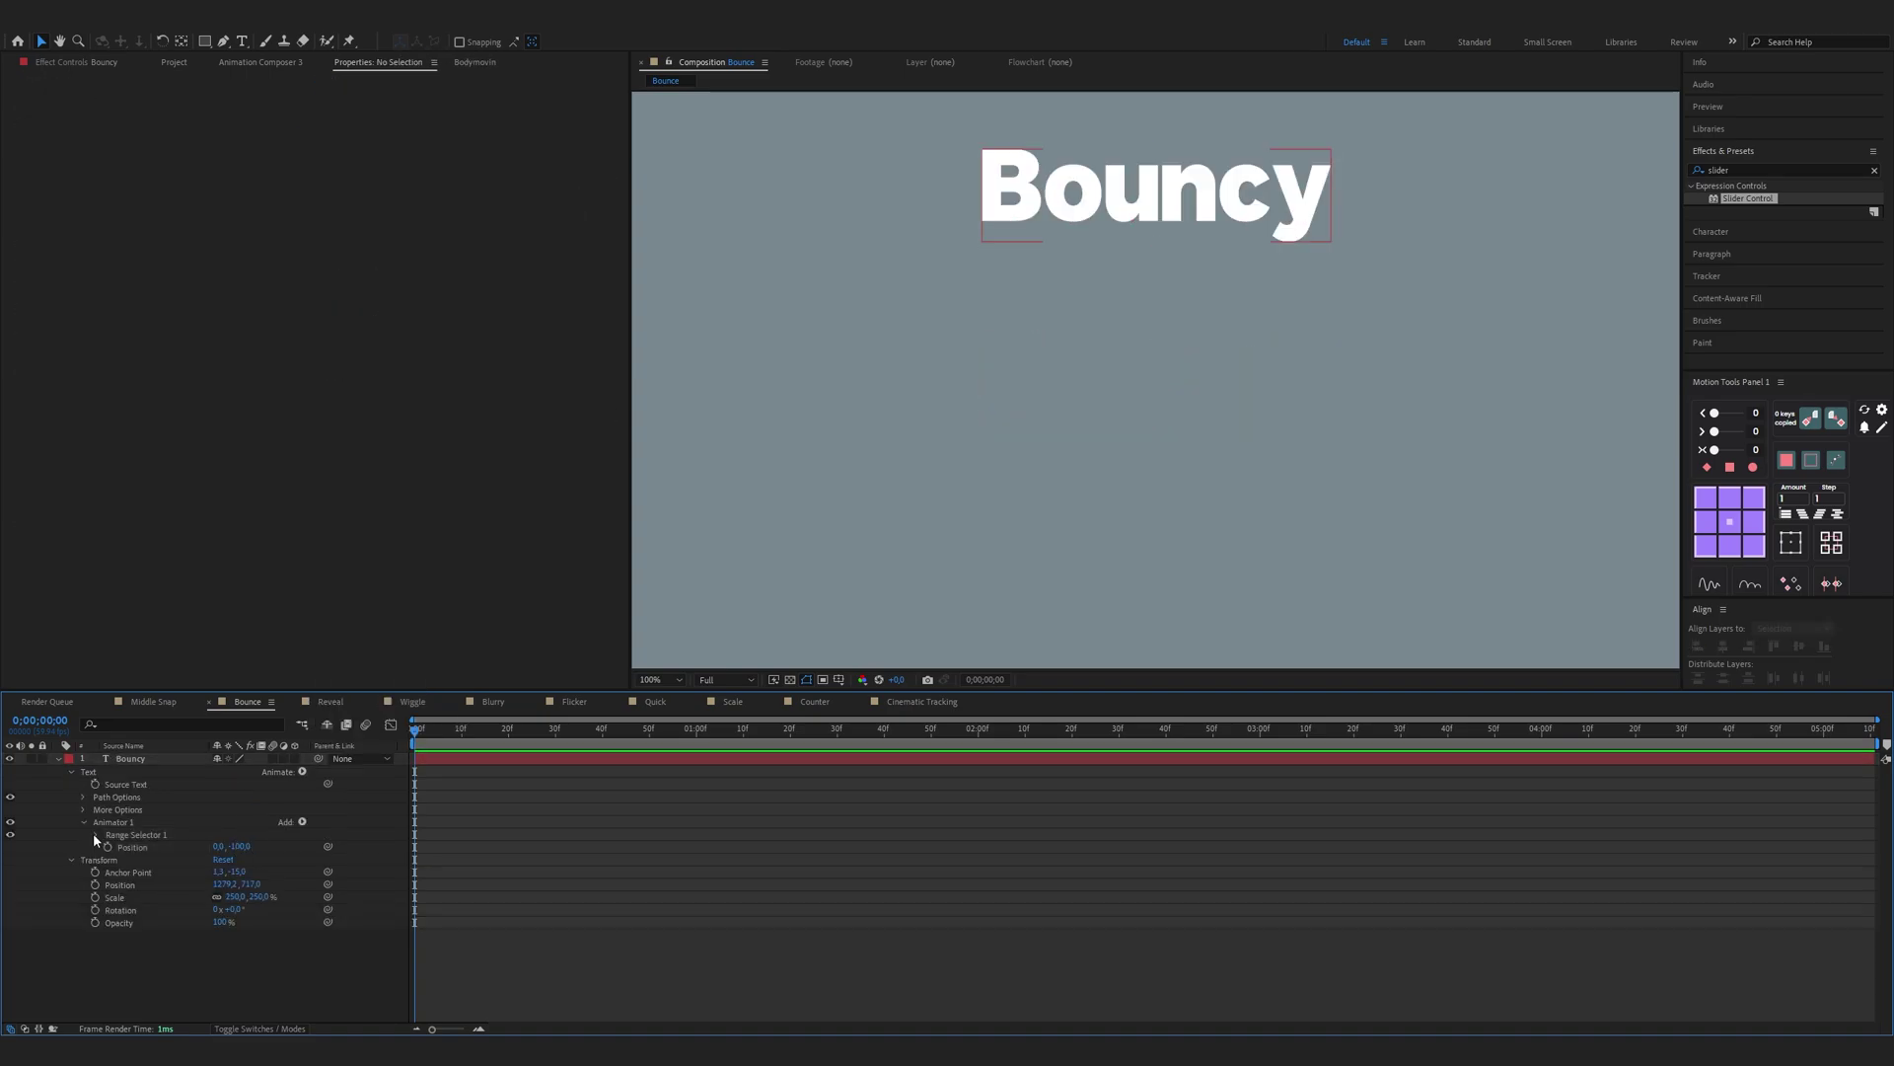
# Step: Set the range selector to Ramp Down with Ease High 100%, and key Offset at -100%
pyautogui.click(96, 835)
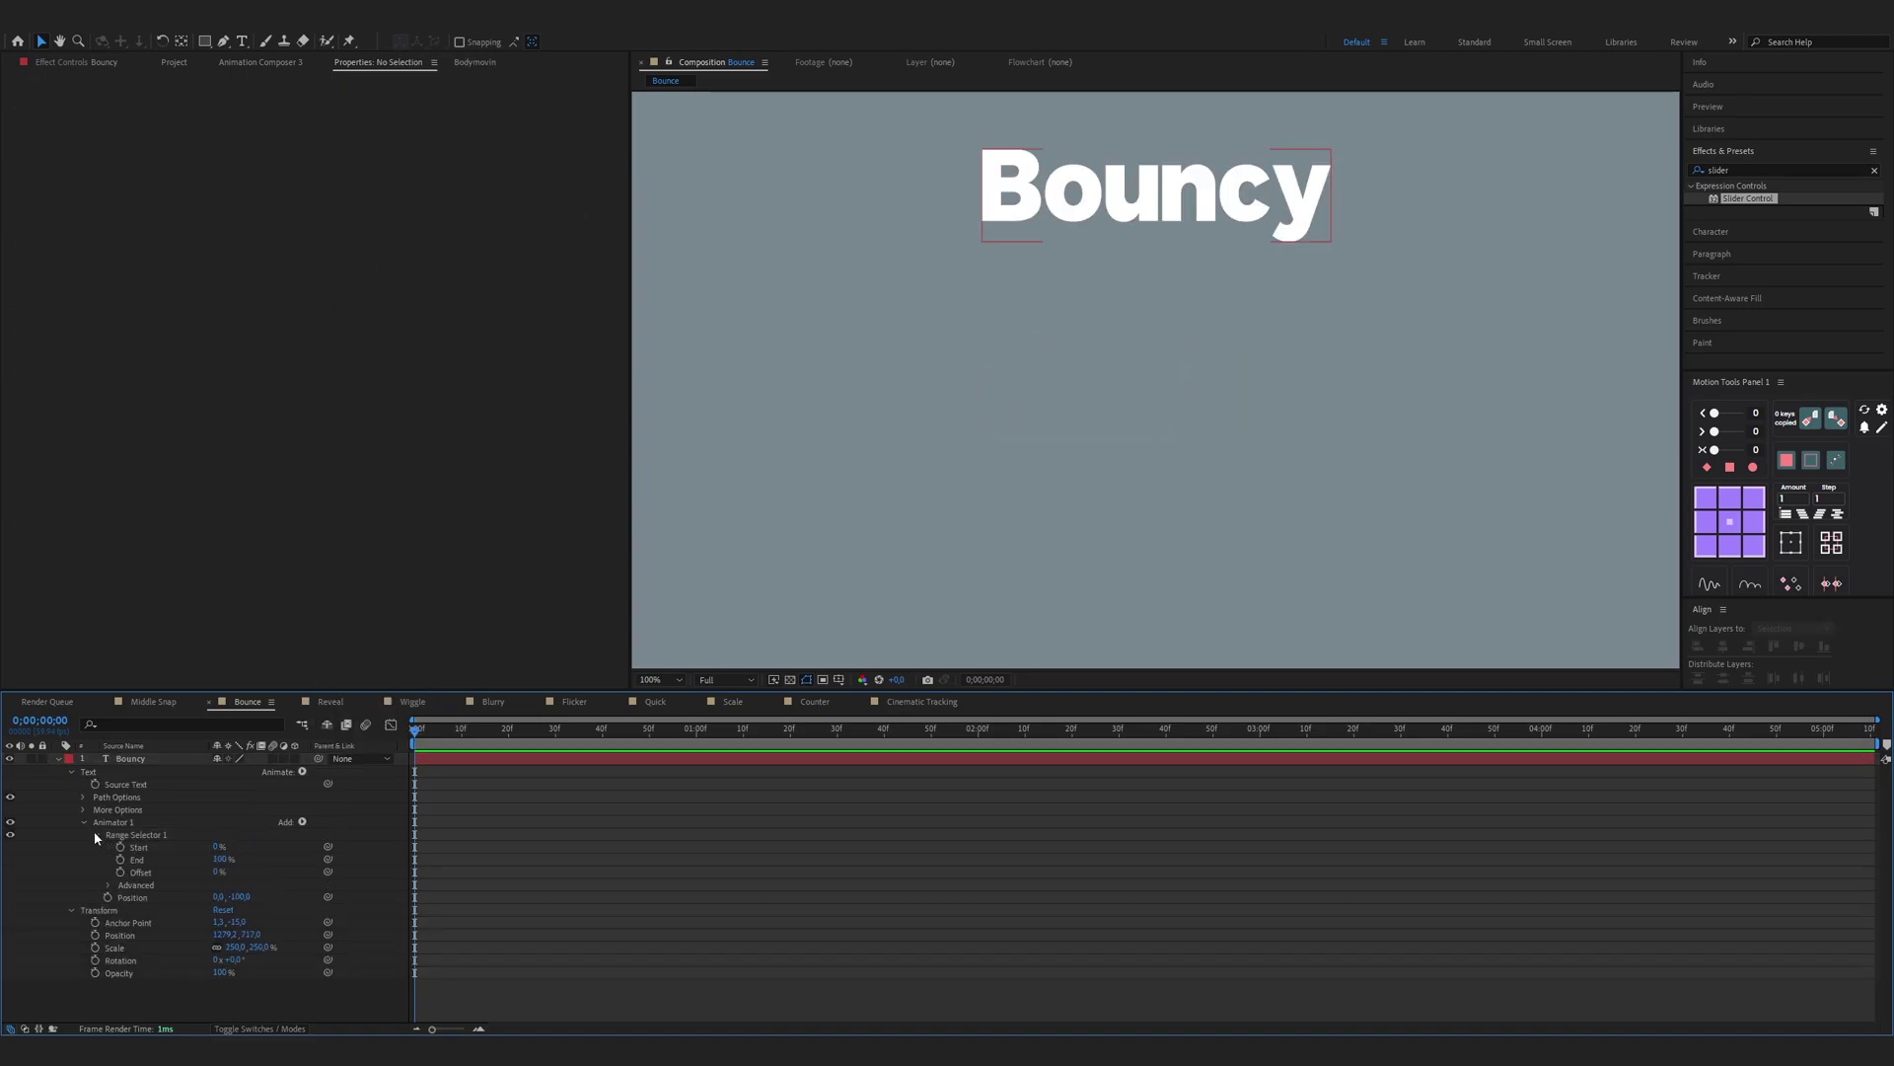
pyautogui.click(109, 885)
pyautogui.click(249, 950)
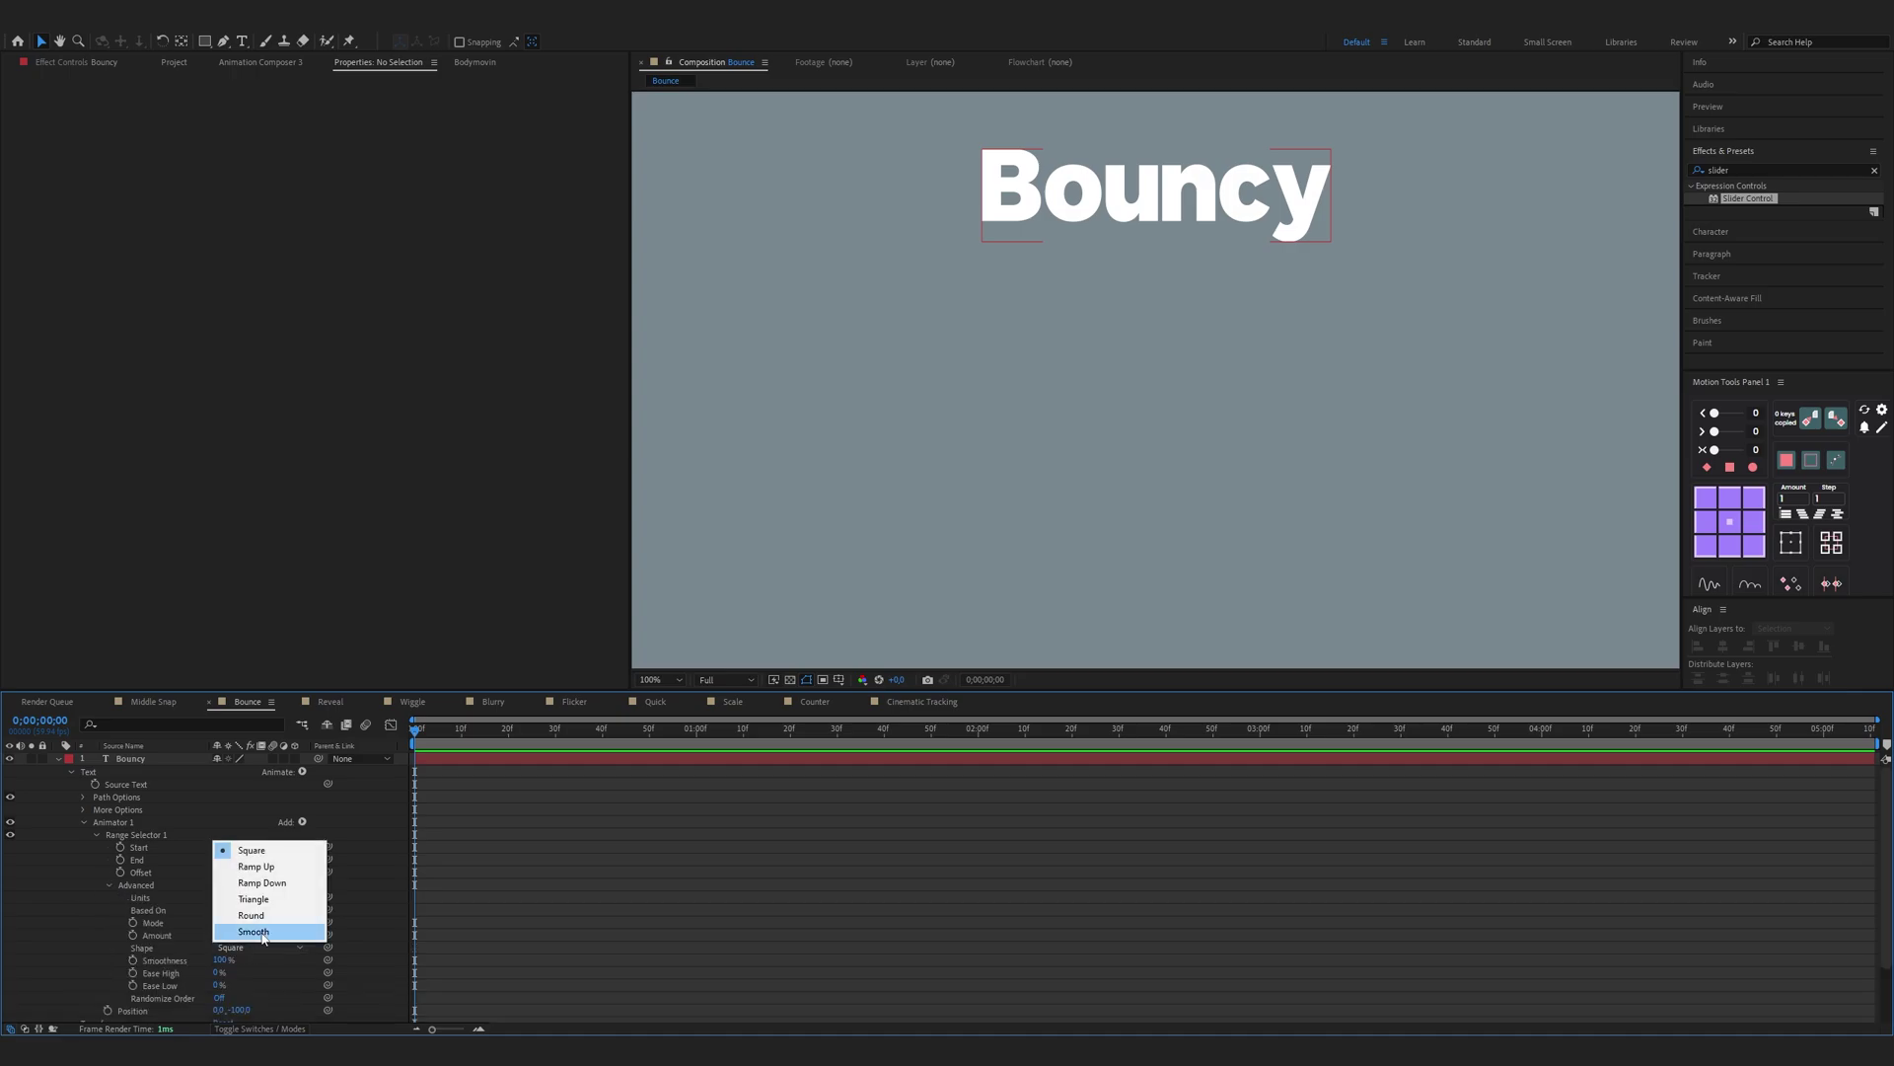
pyautogui.click(246, 883)
pyautogui.click(217, 960)
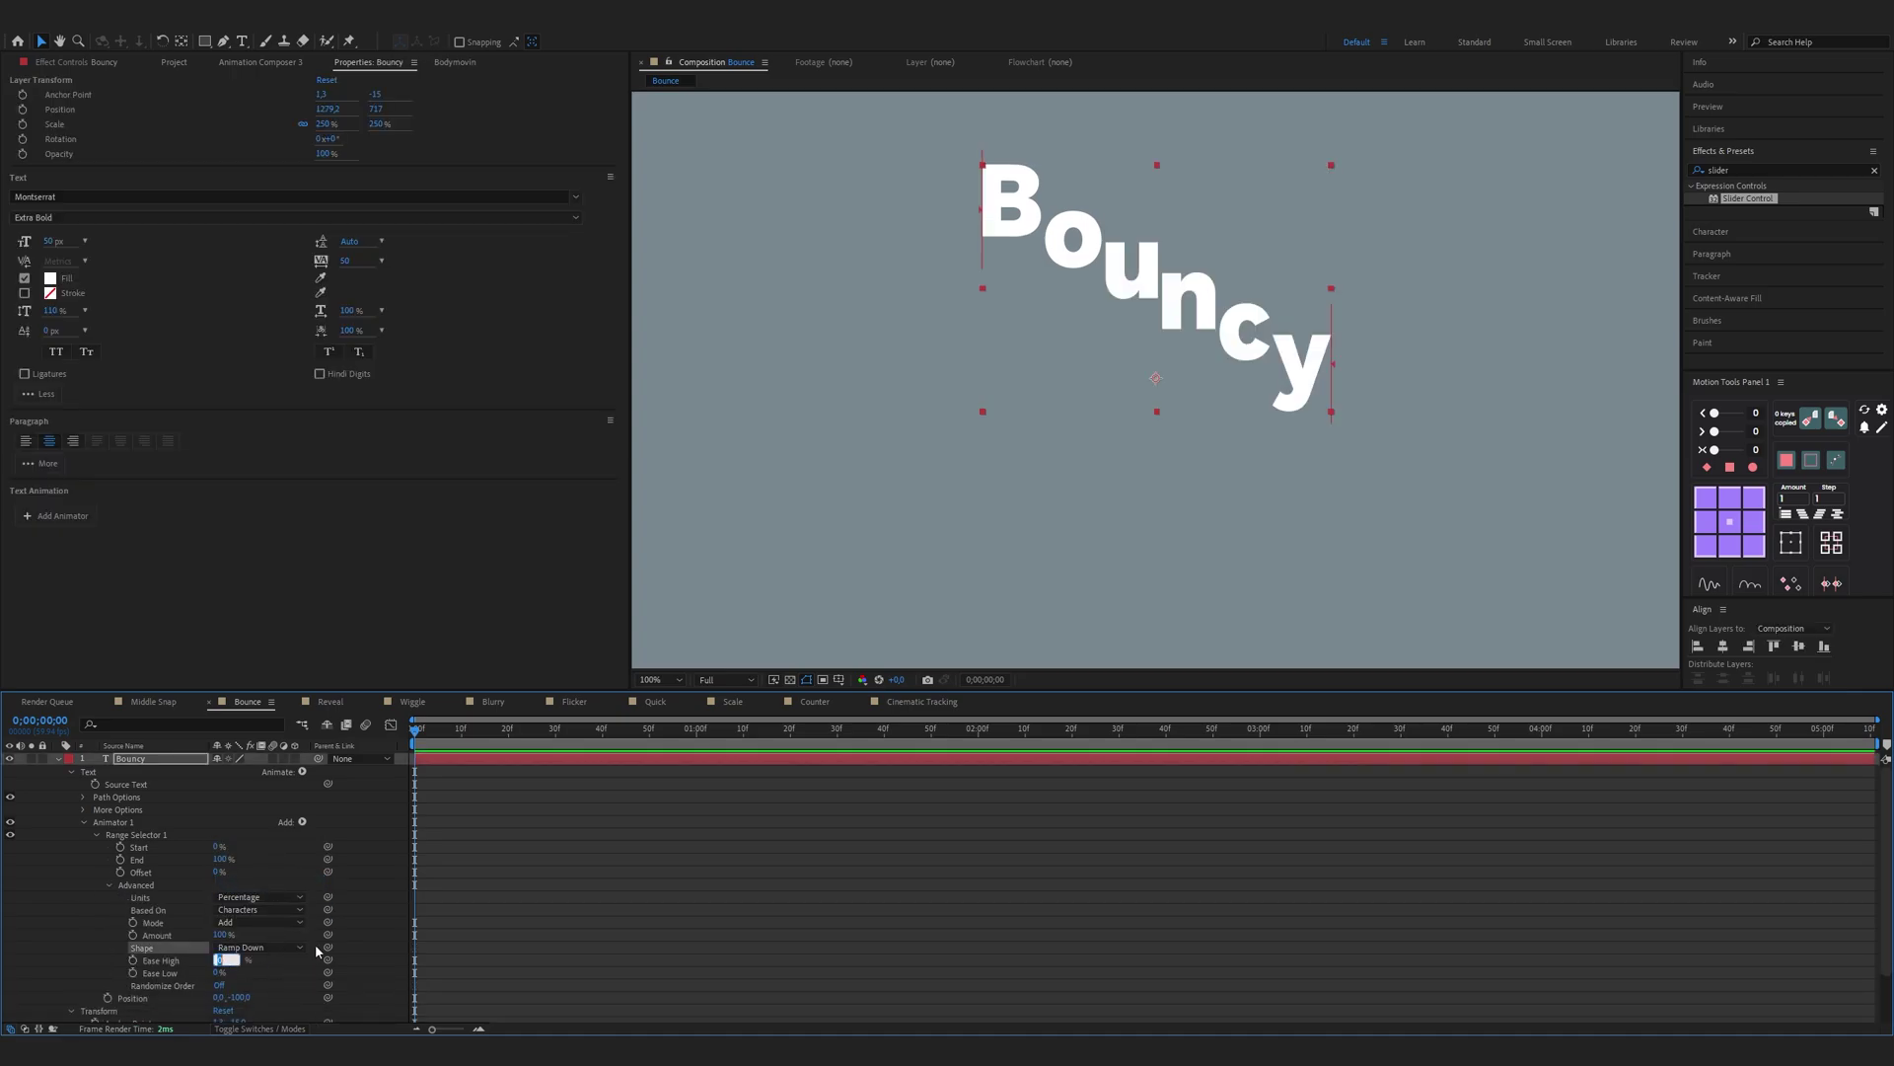
pyautogui.write('100')
pyautogui.press('Return')
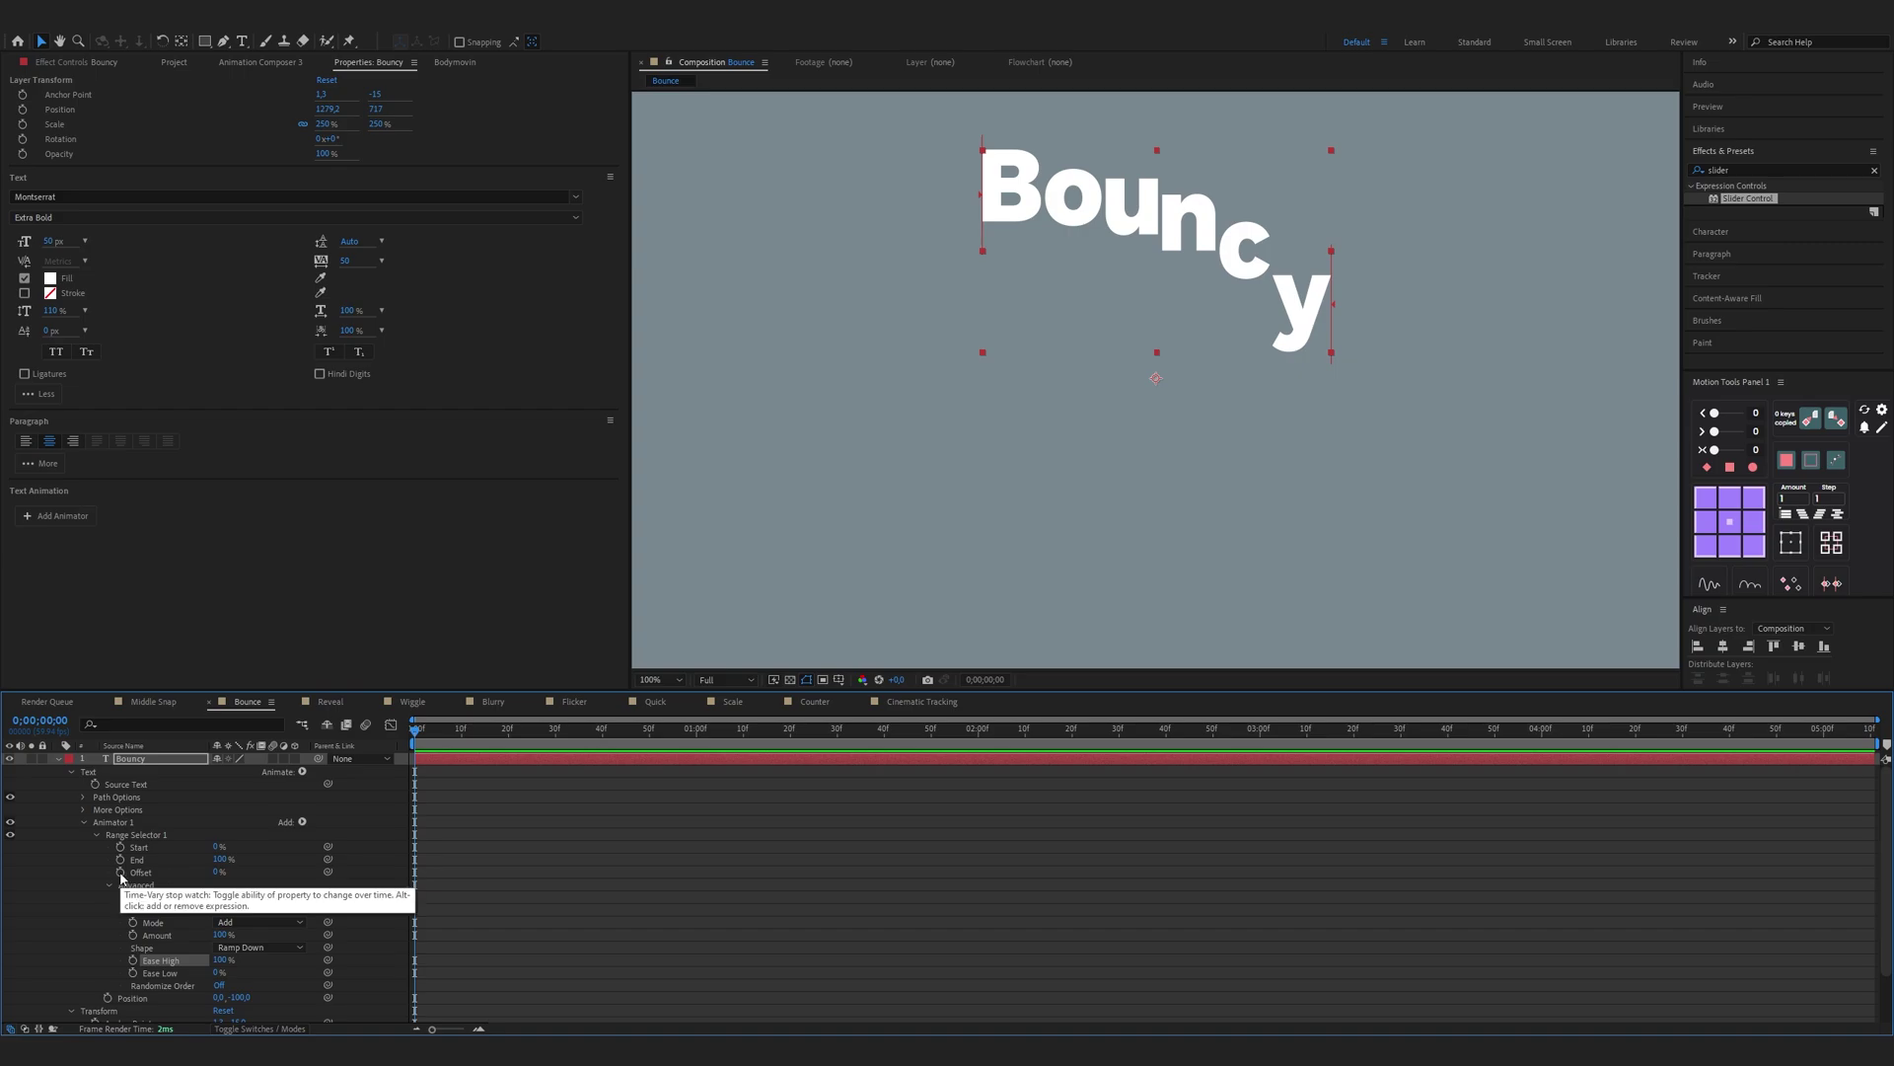
pyautogui.click(120, 873)
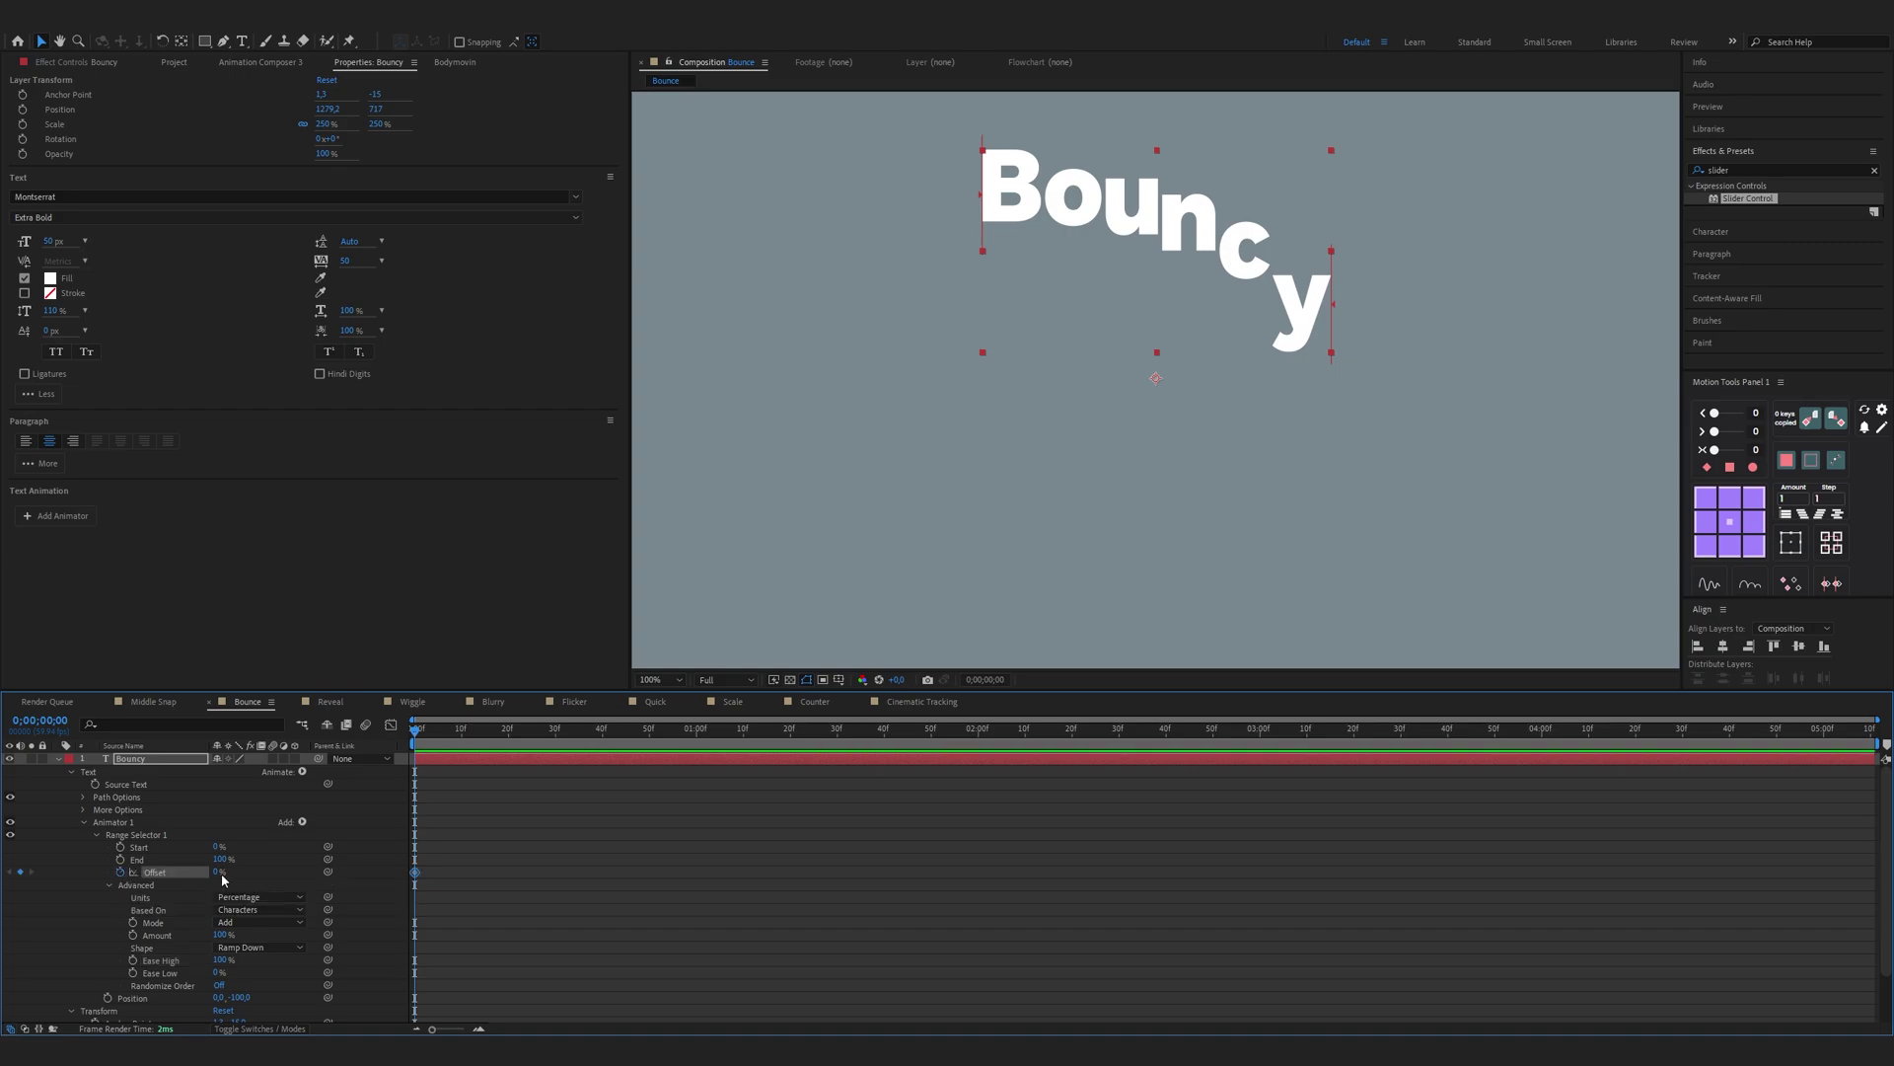
pyautogui.moveTo(218, 871); pyautogui.dragTo(93, 871)
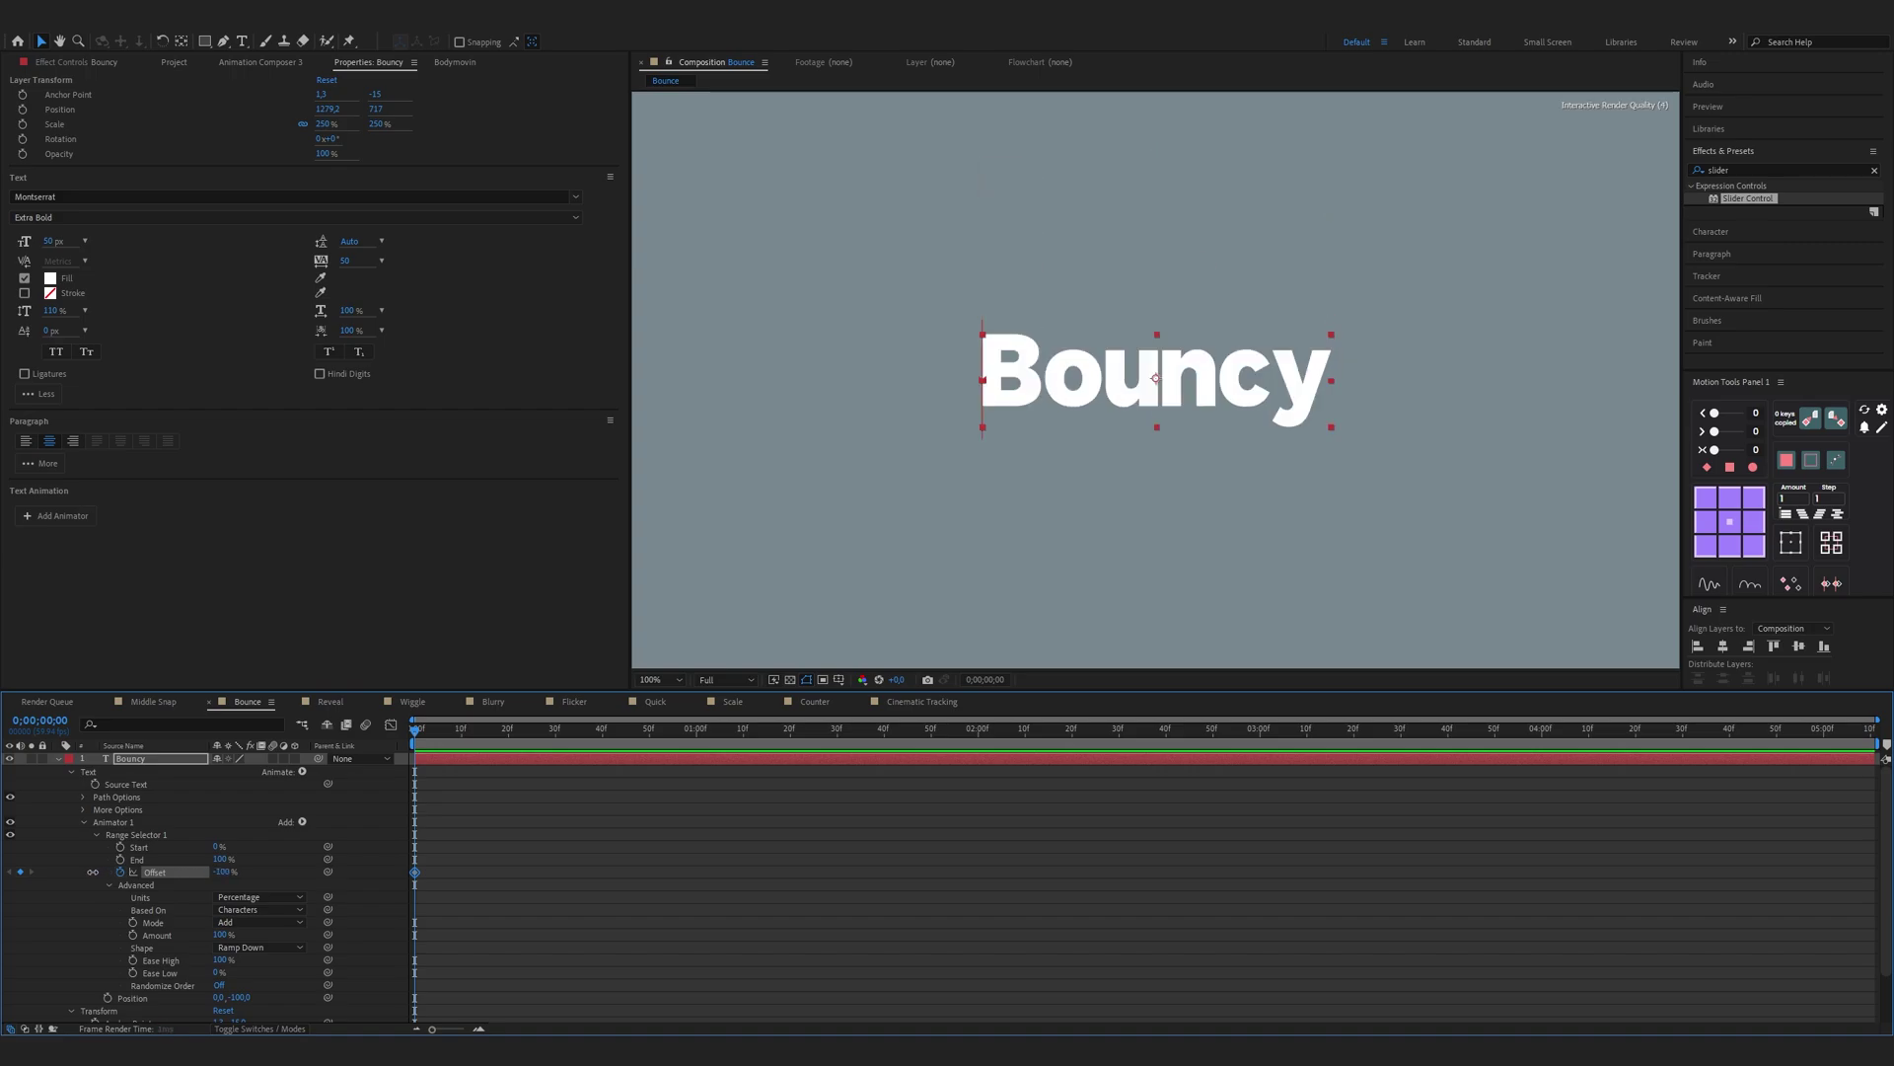
# Step: Key Offset to 100% at one second, then duplicate Animator 1 as Animator 2
pyautogui.click(696, 740)
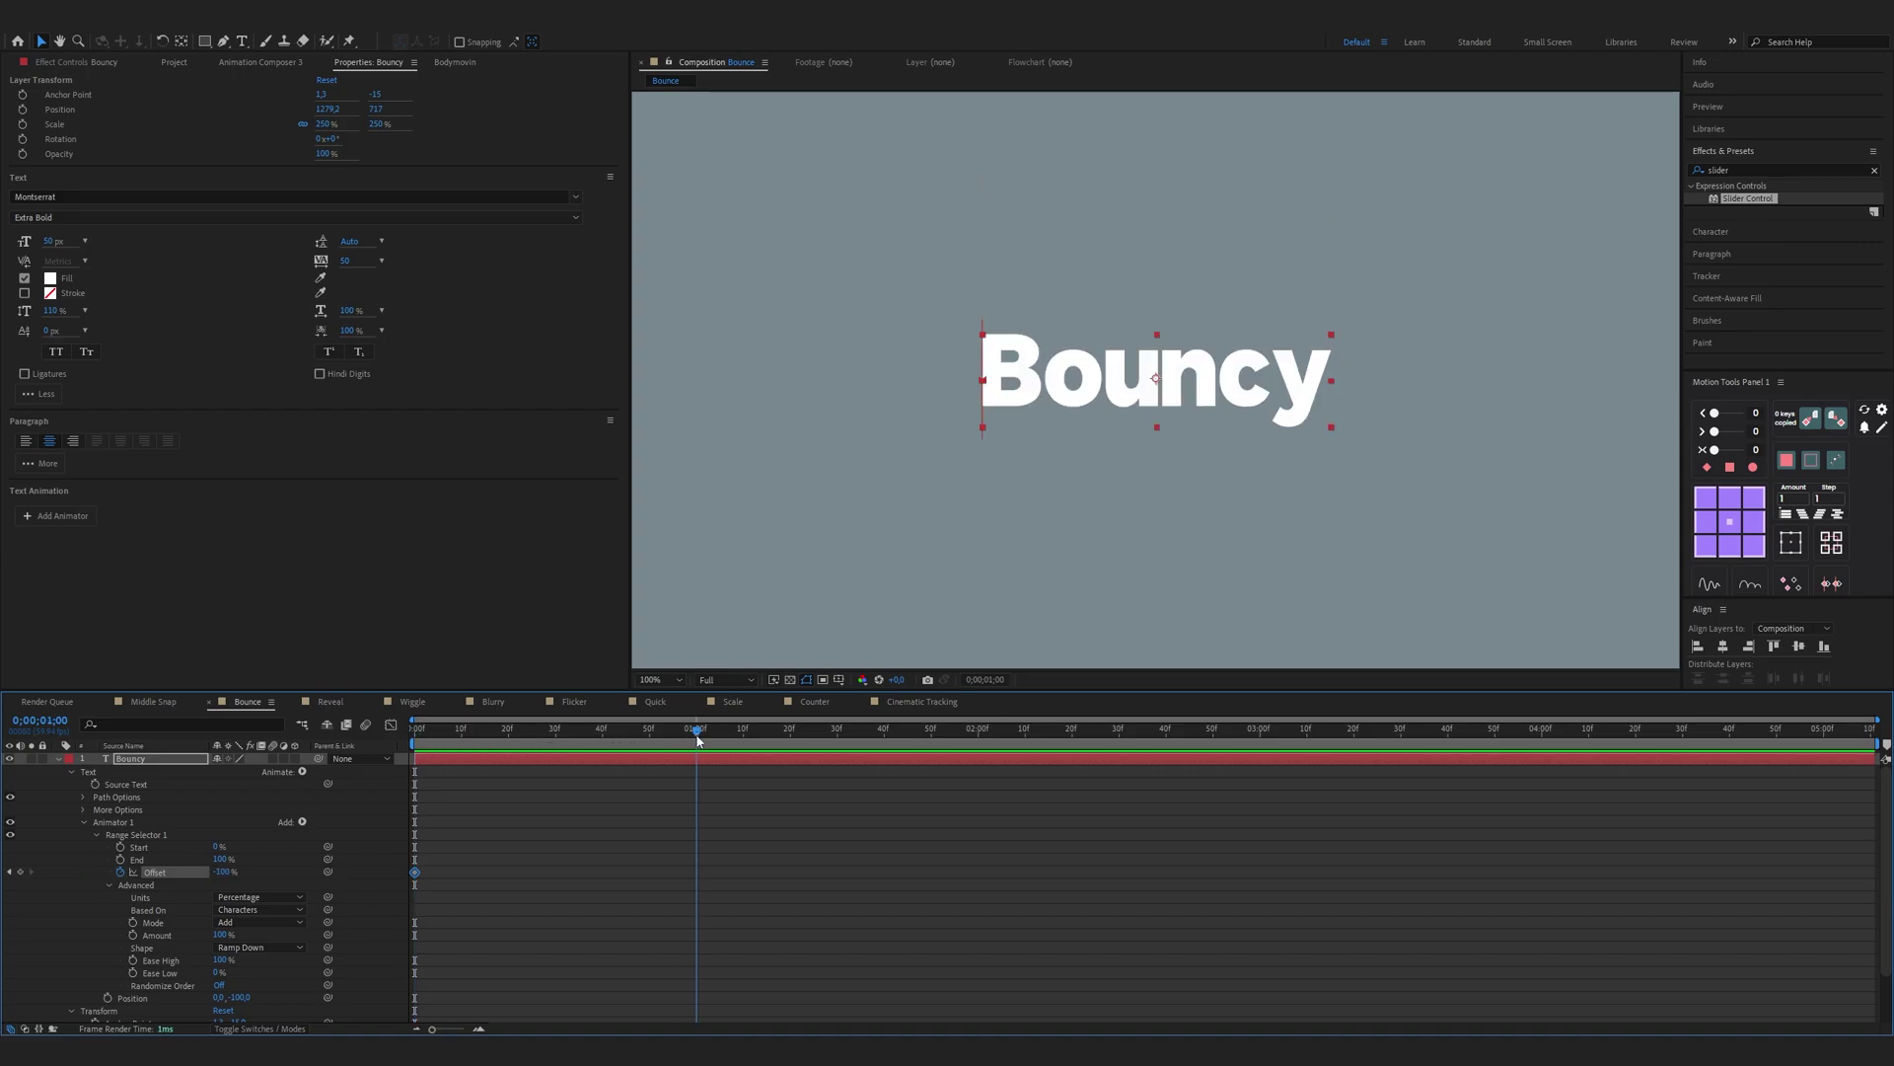
pyautogui.moveTo(223, 871); pyautogui.dragTo(484, 887)
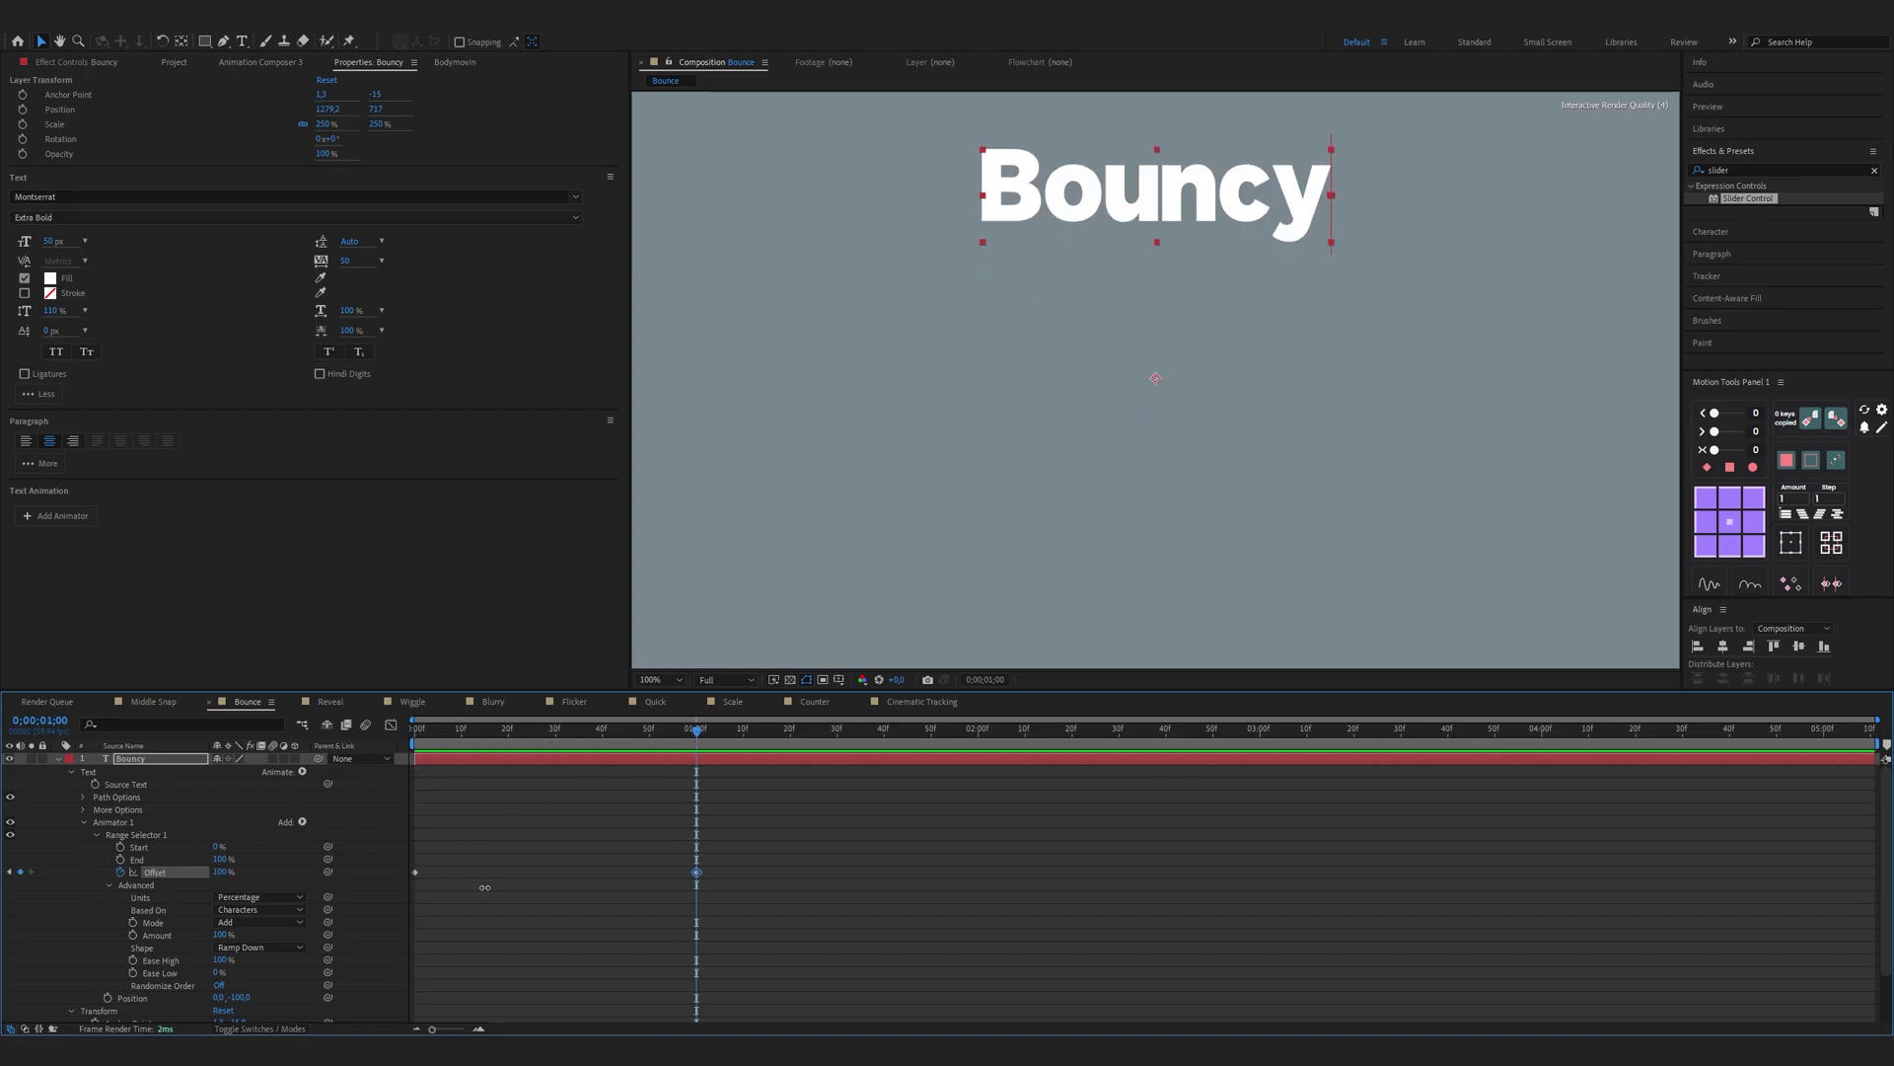
pyautogui.click(135, 824)
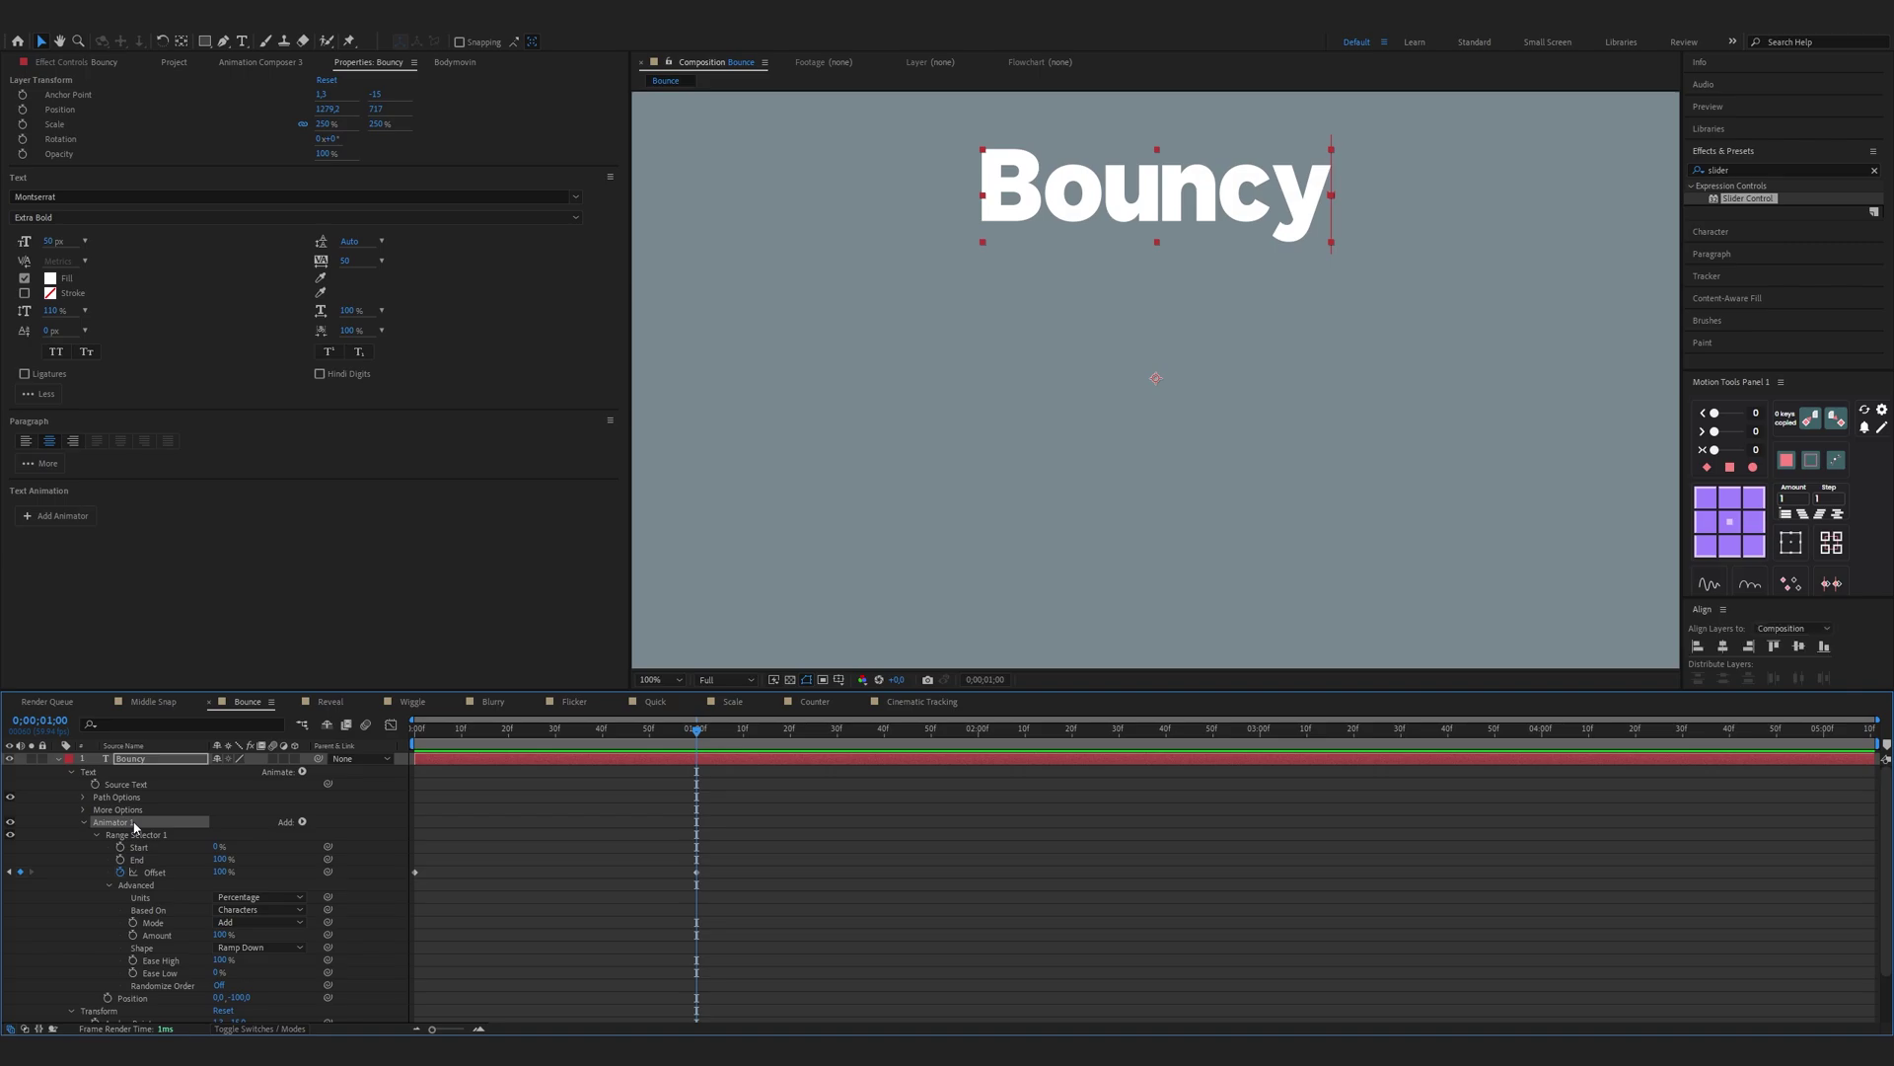
pyautogui.hotkey('ctrl', 'd')
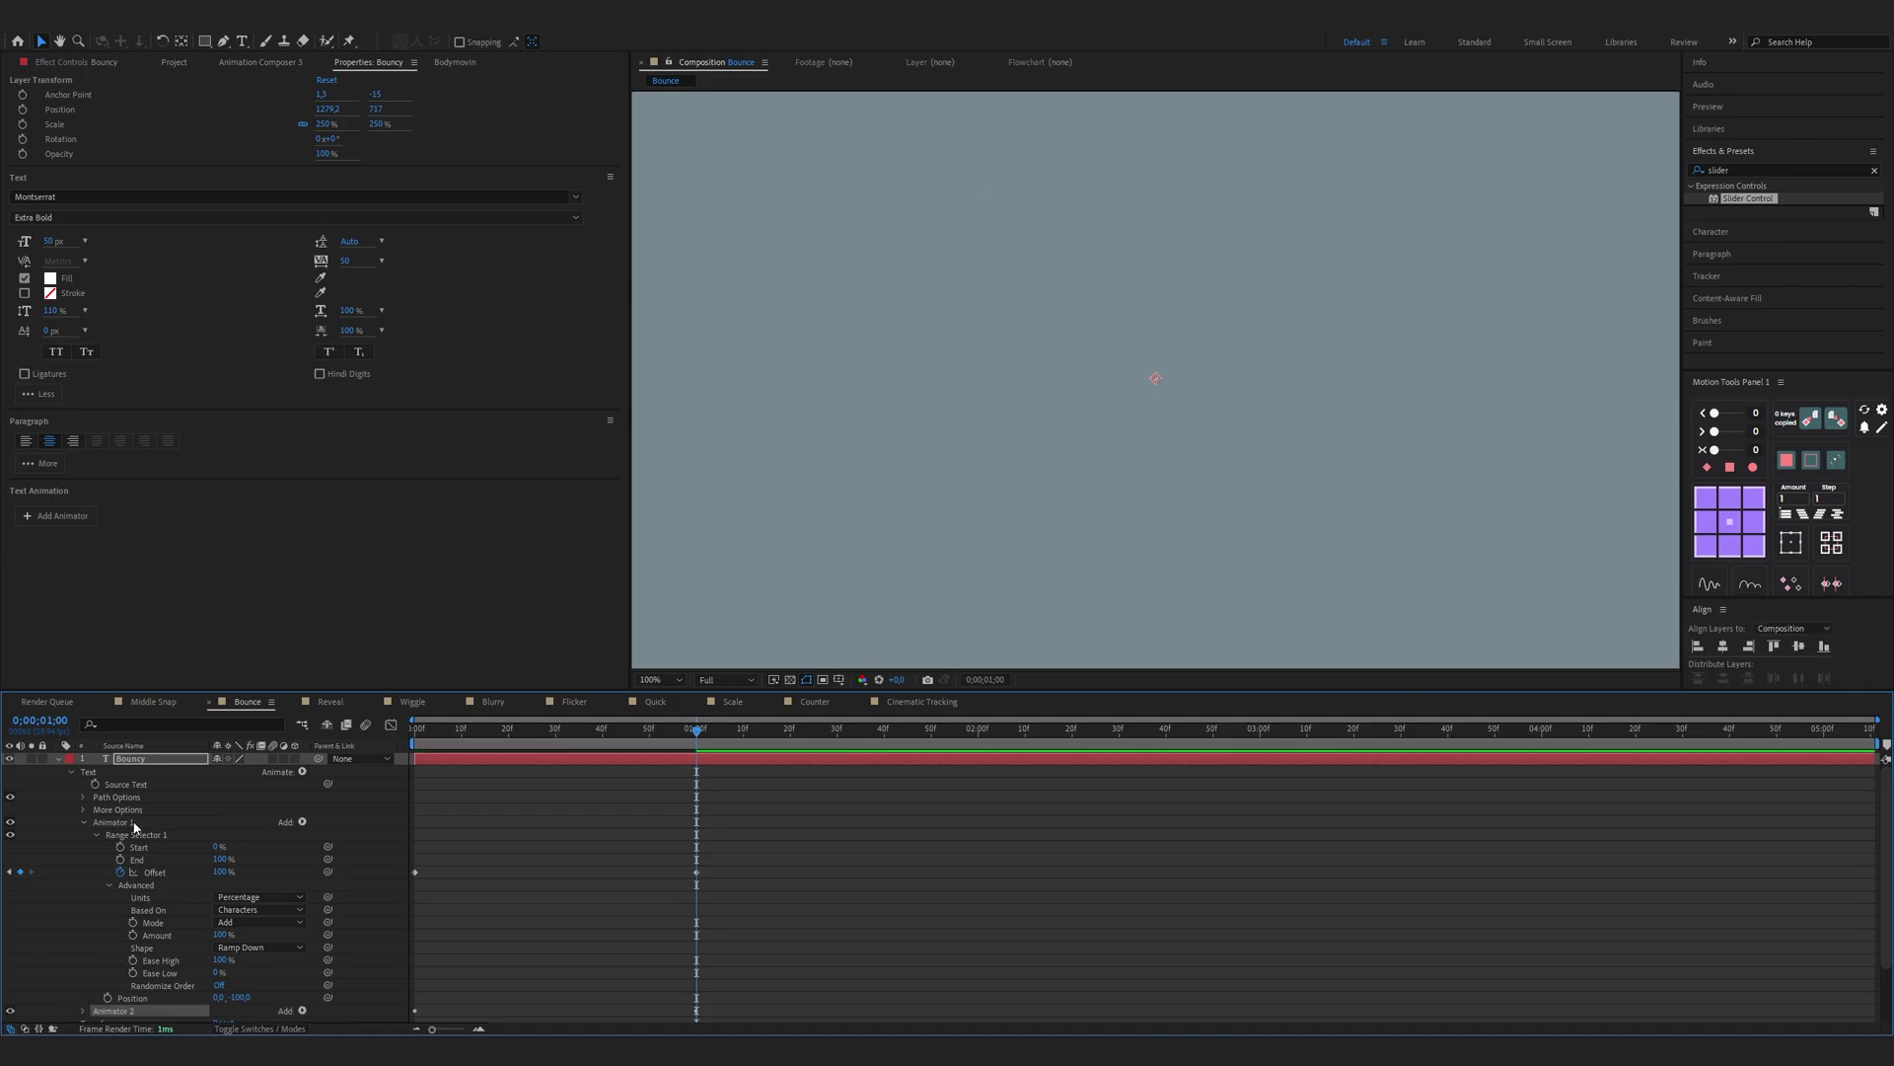
# Step: Give Animator 2 a vertical position of 50 with Ease High and Ease Low at 50%
pyautogui.scroll(-2, 135, 827)
pyautogui.click(85, 939)
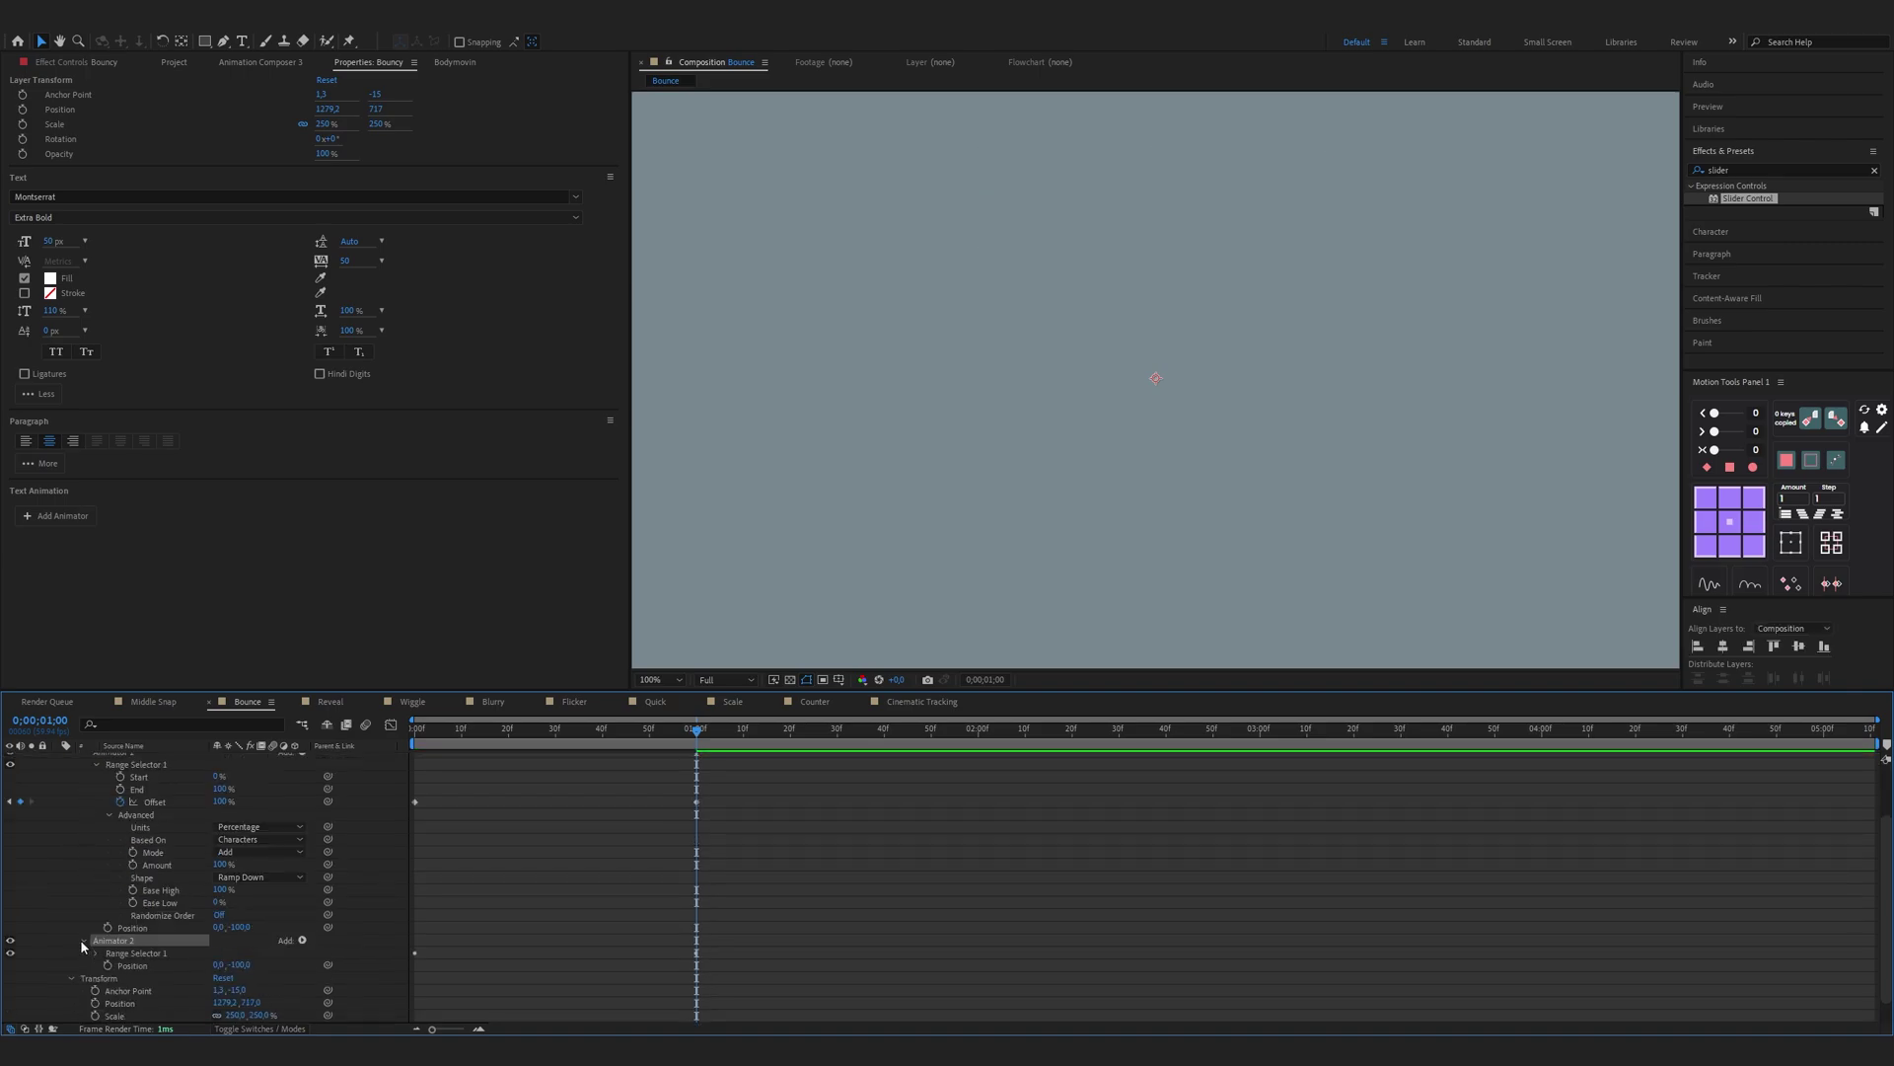
pyautogui.click(83, 945)
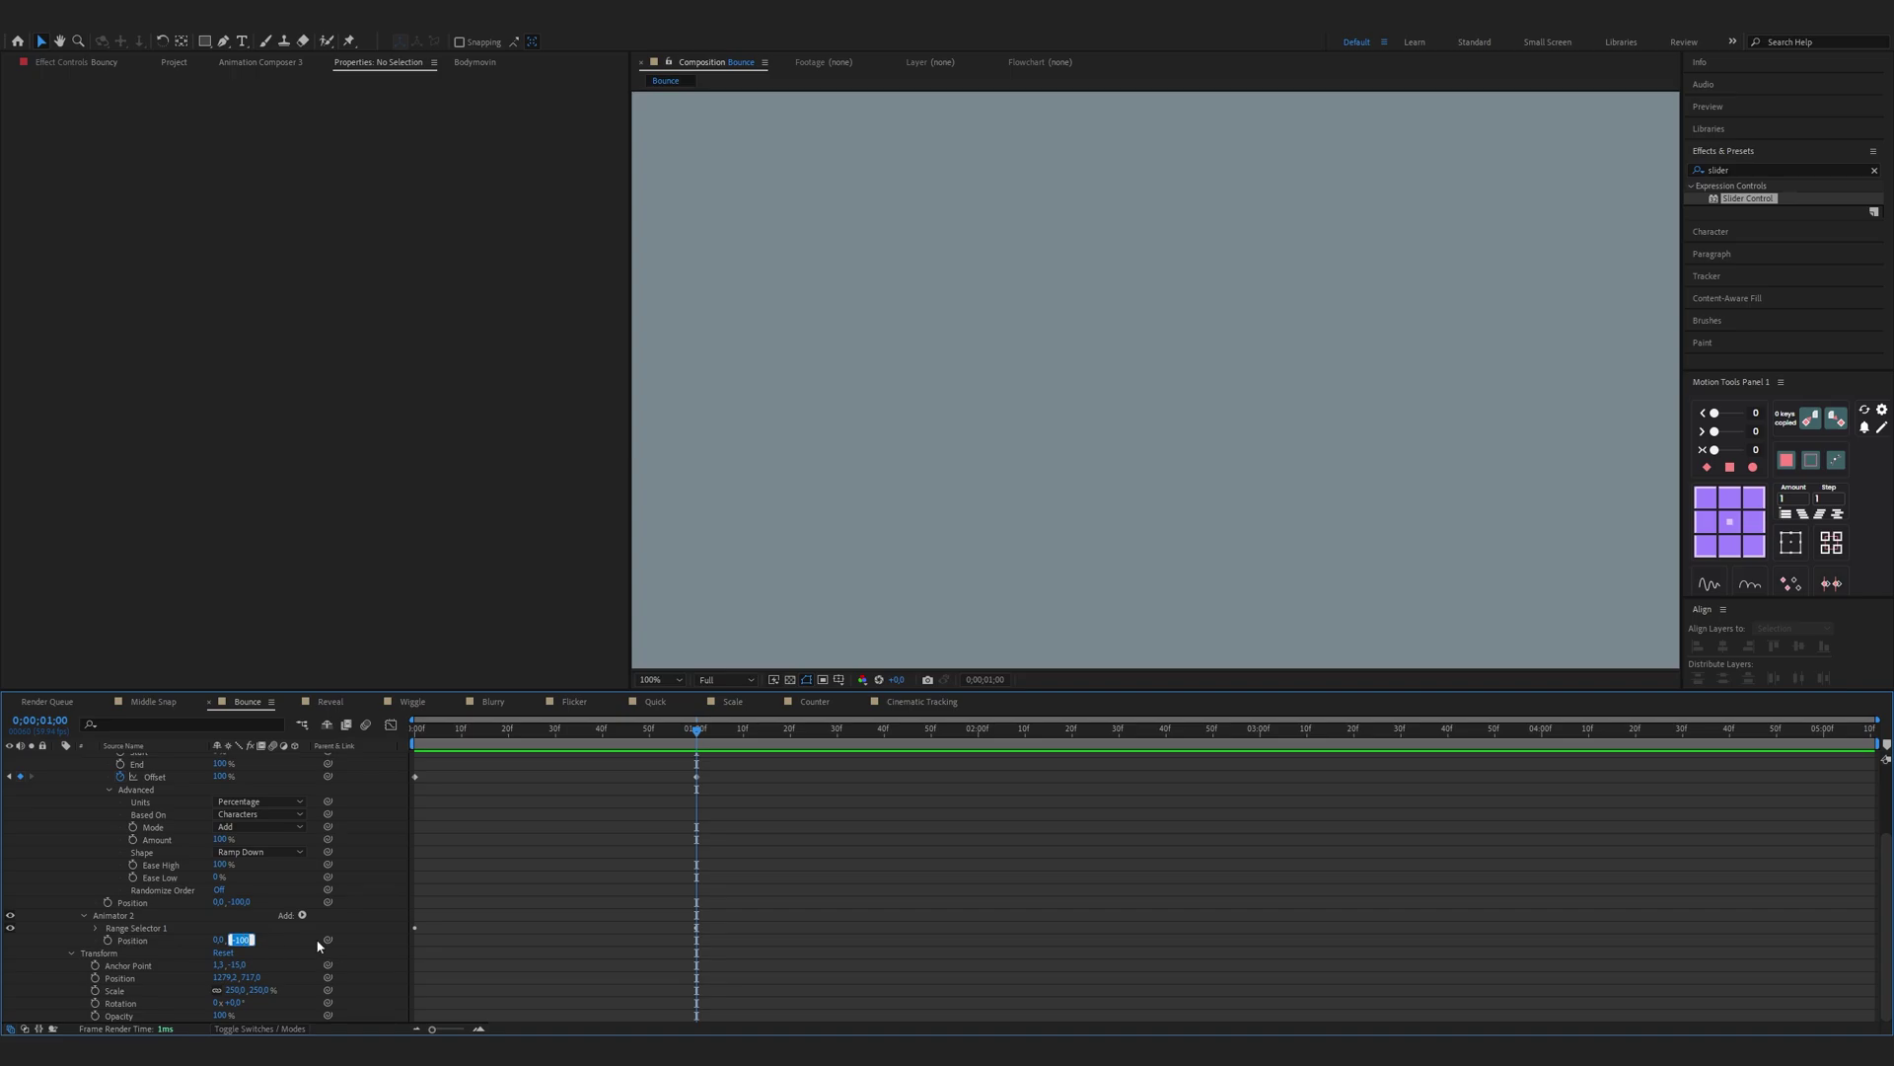
pyautogui.write('50')
pyautogui.click(97, 935)
pyautogui.click(96, 928)
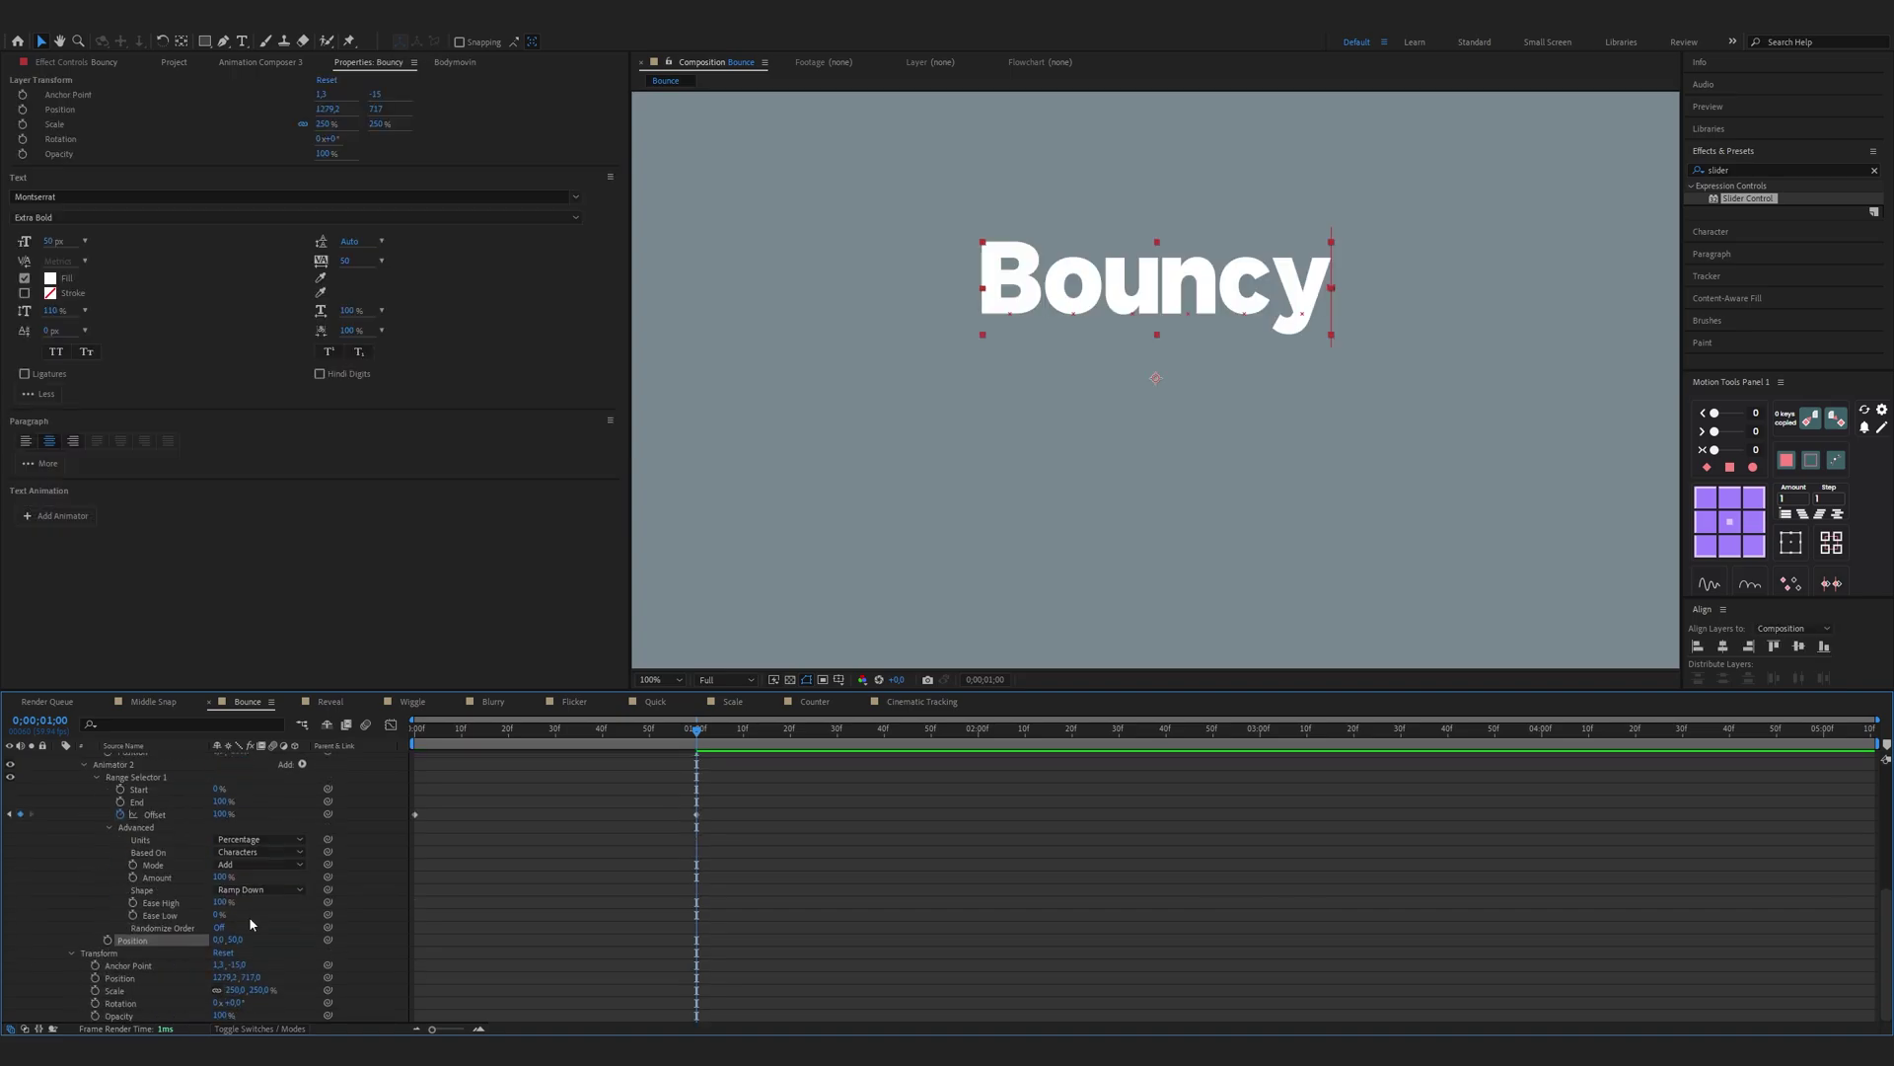
pyautogui.write('50')
pyautogui.press('Return')
pyautogui.click(221, 916)
pyautogui.write('50')
pyautogui.press('Return')
pyautogui.click(84, 764)
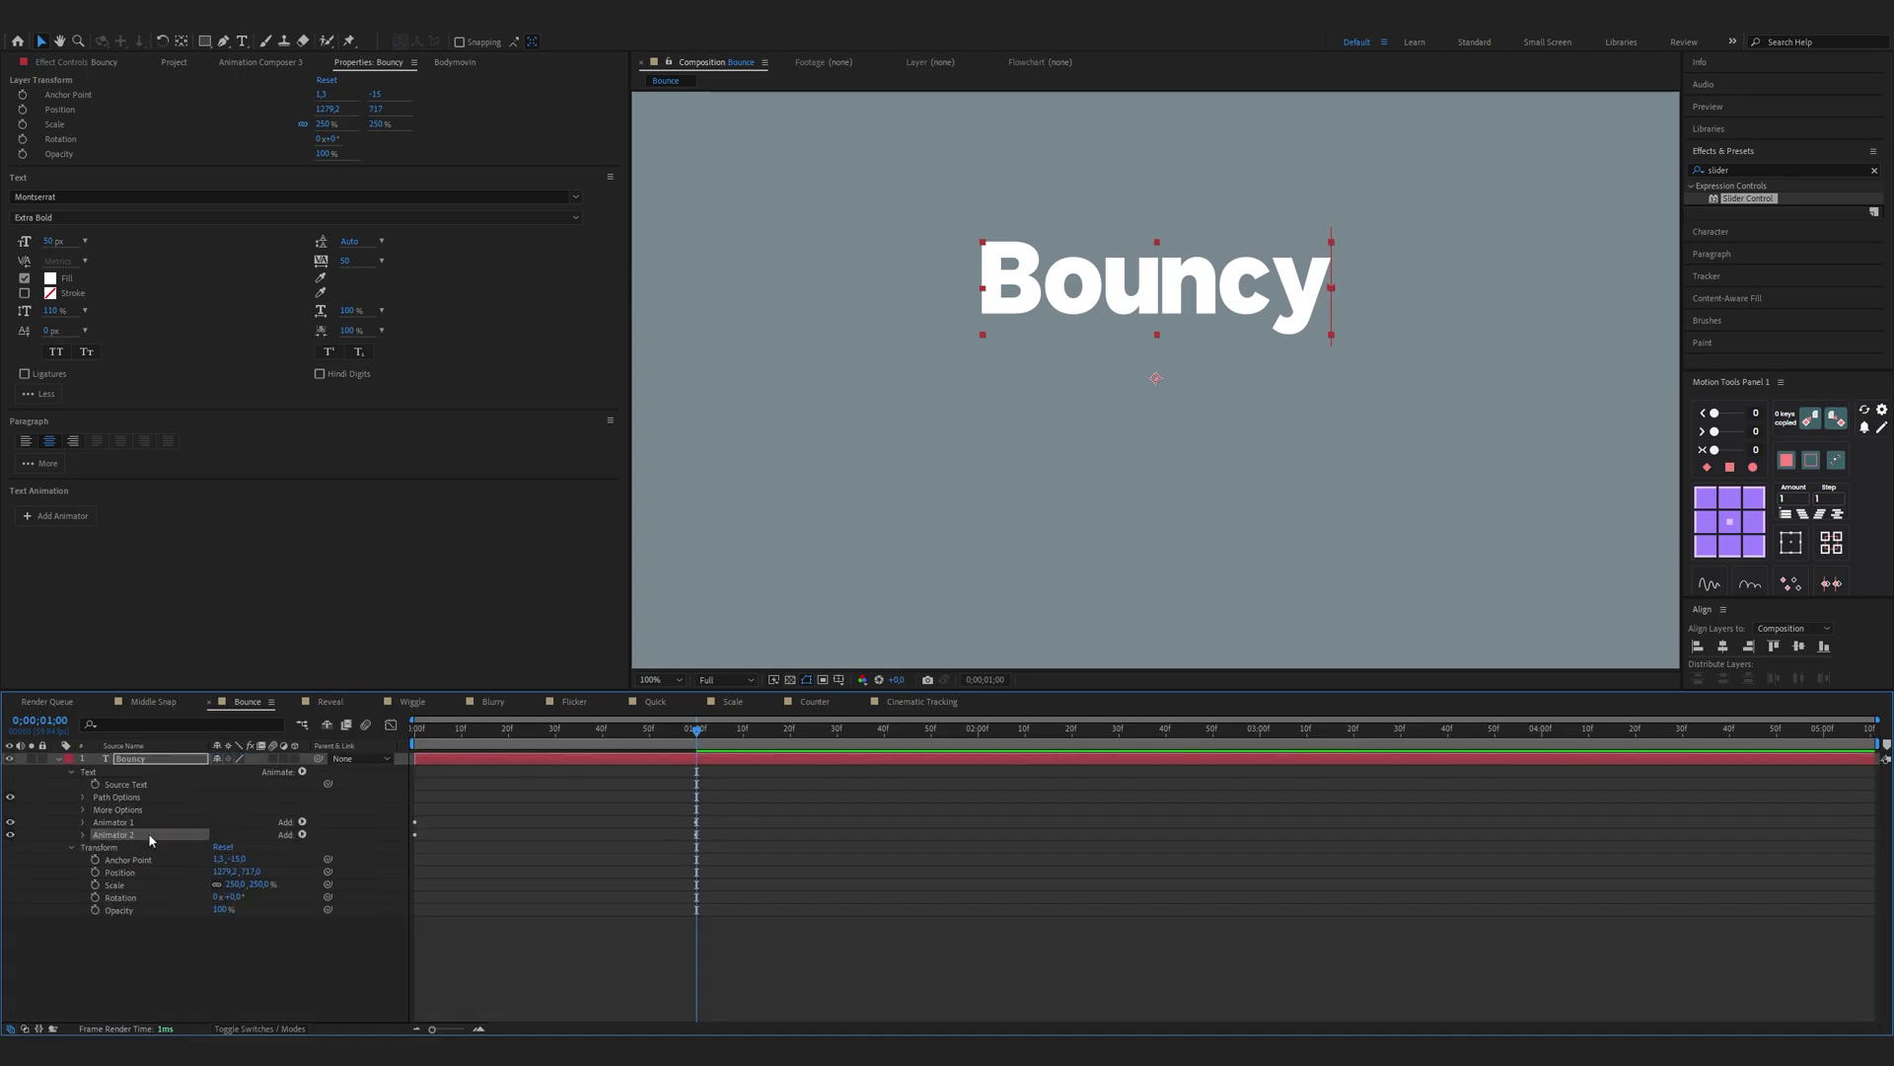
# Step: Duplicate Animator 2 as Animator 3 and set its vertical position to -10
pyautogui.hotkey('ctrl', 'd')
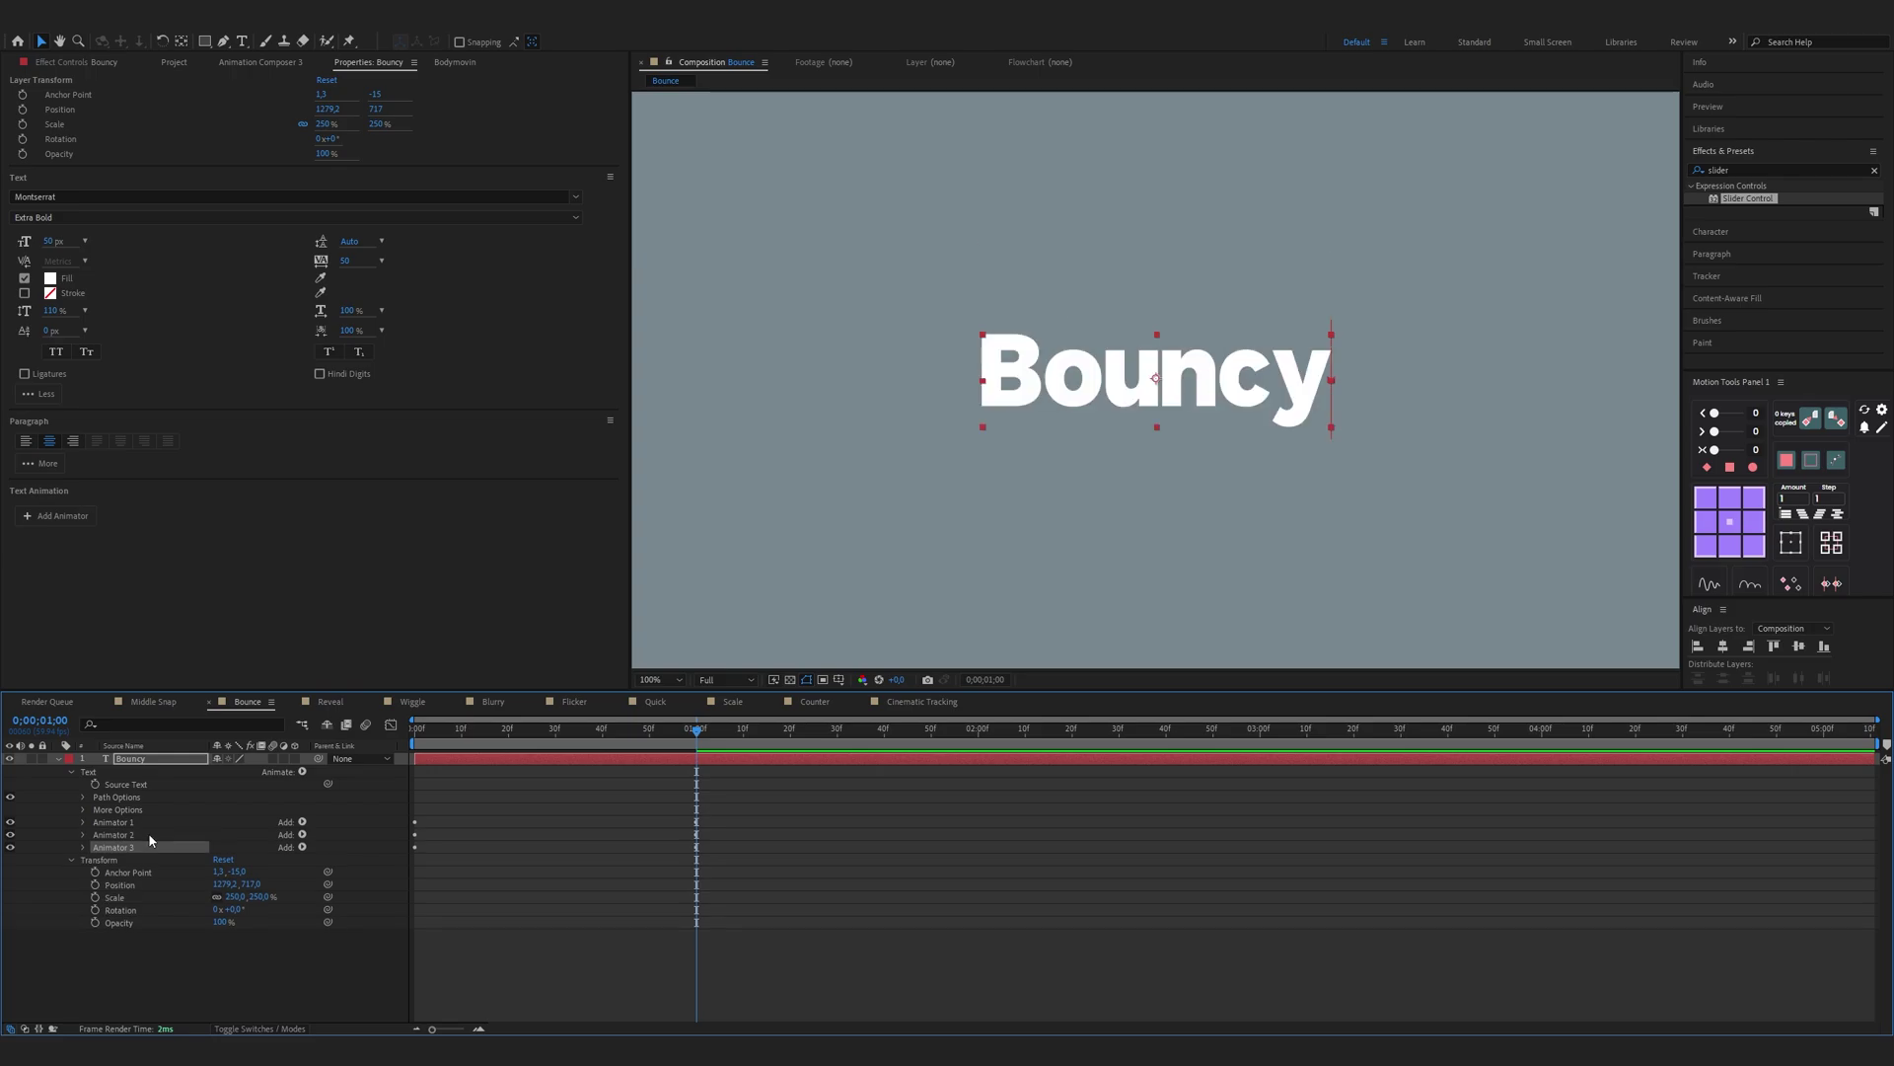
pyautogui.click(83, 848)
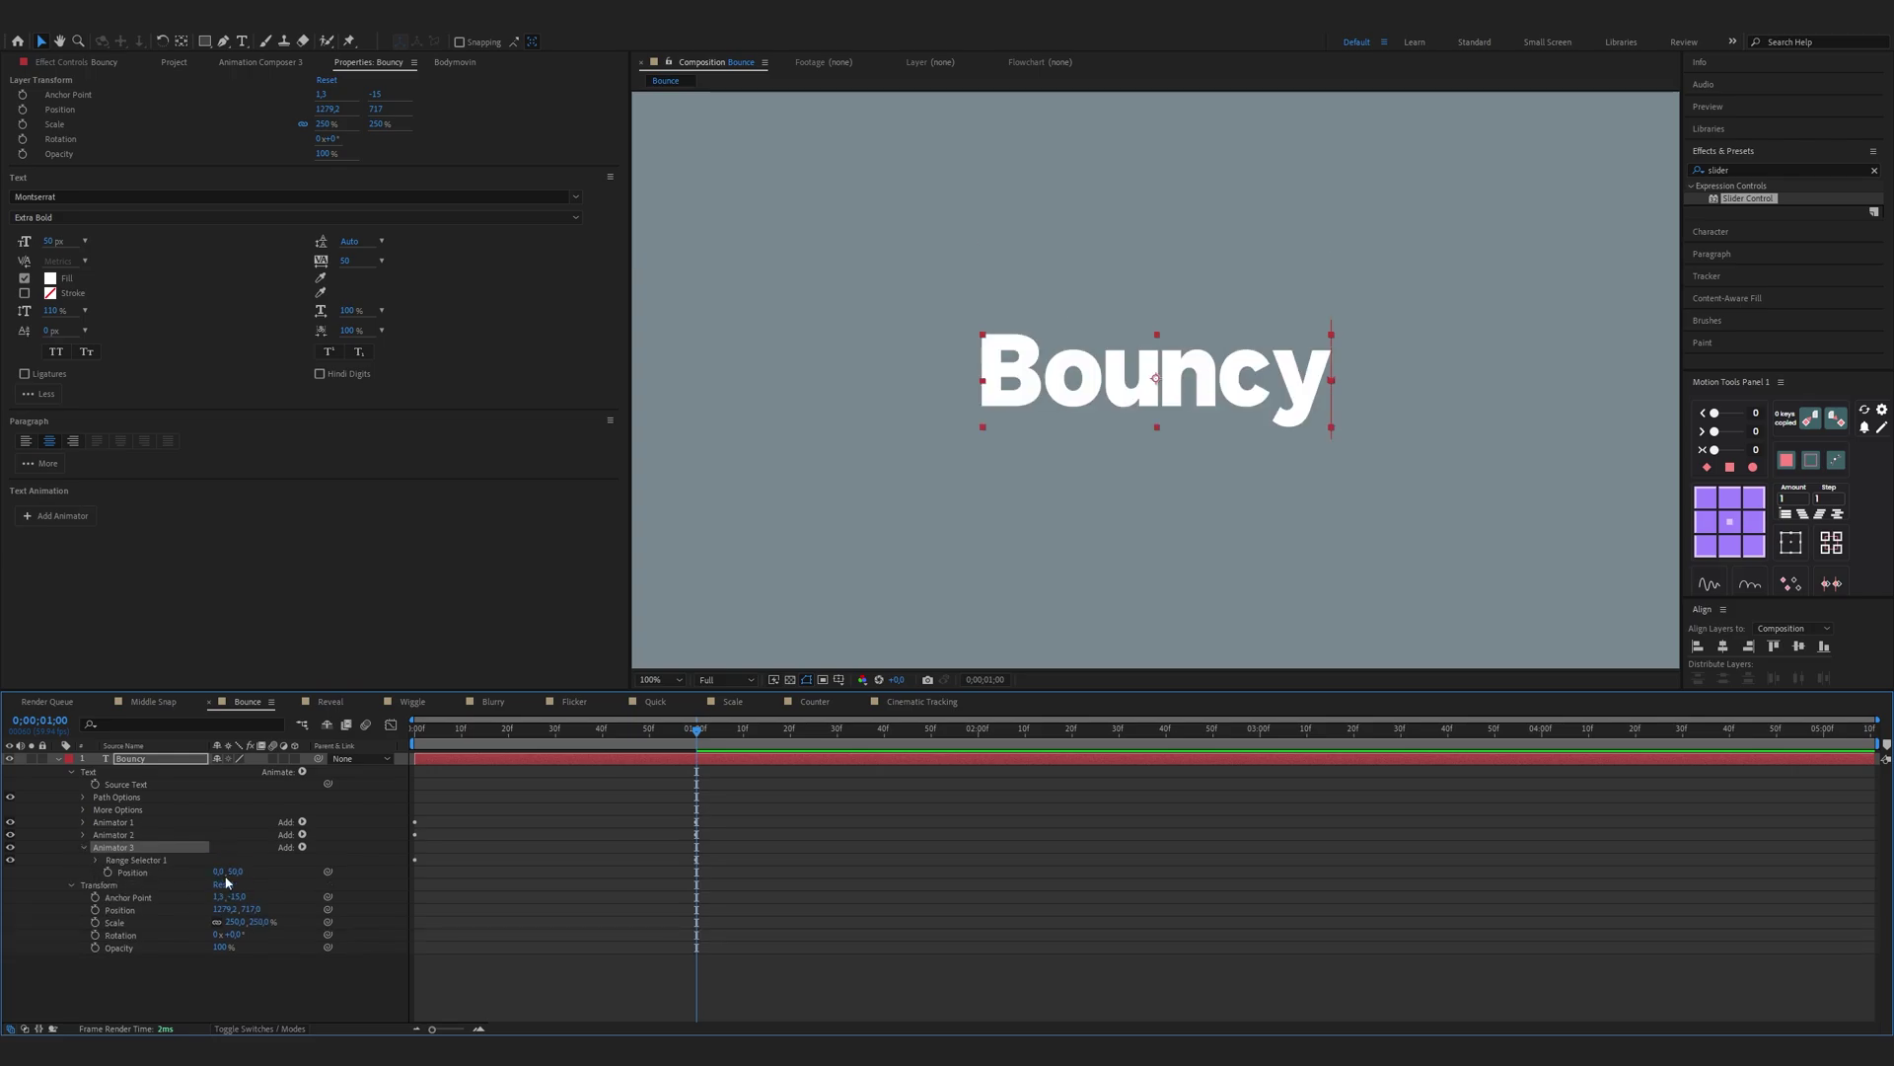
pyautogui.click(238, 873)
pyautogui.write('-10')
pyautogui.click(328, 997)
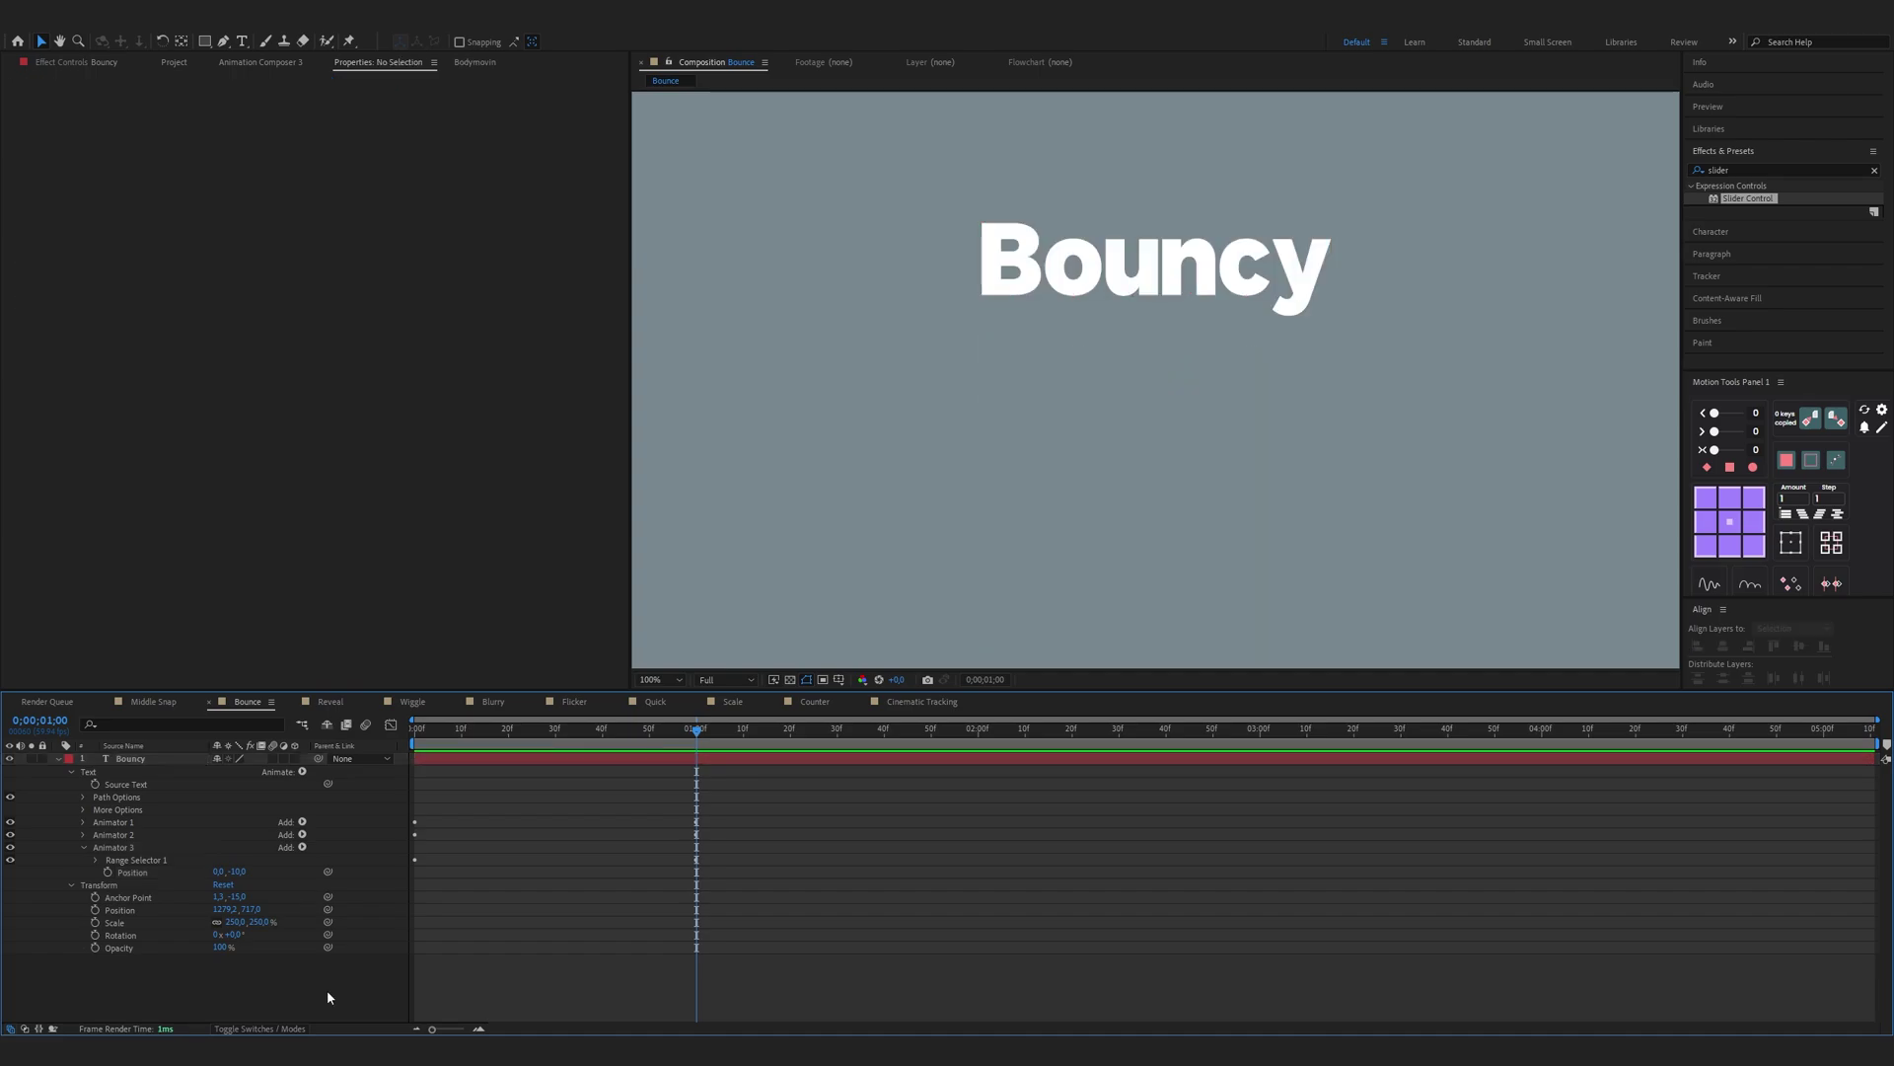
# Step: Stagger the second and third animators' Offset keyframes later in time
pyautogui.press('u')
pyautogui.click(413, 731)
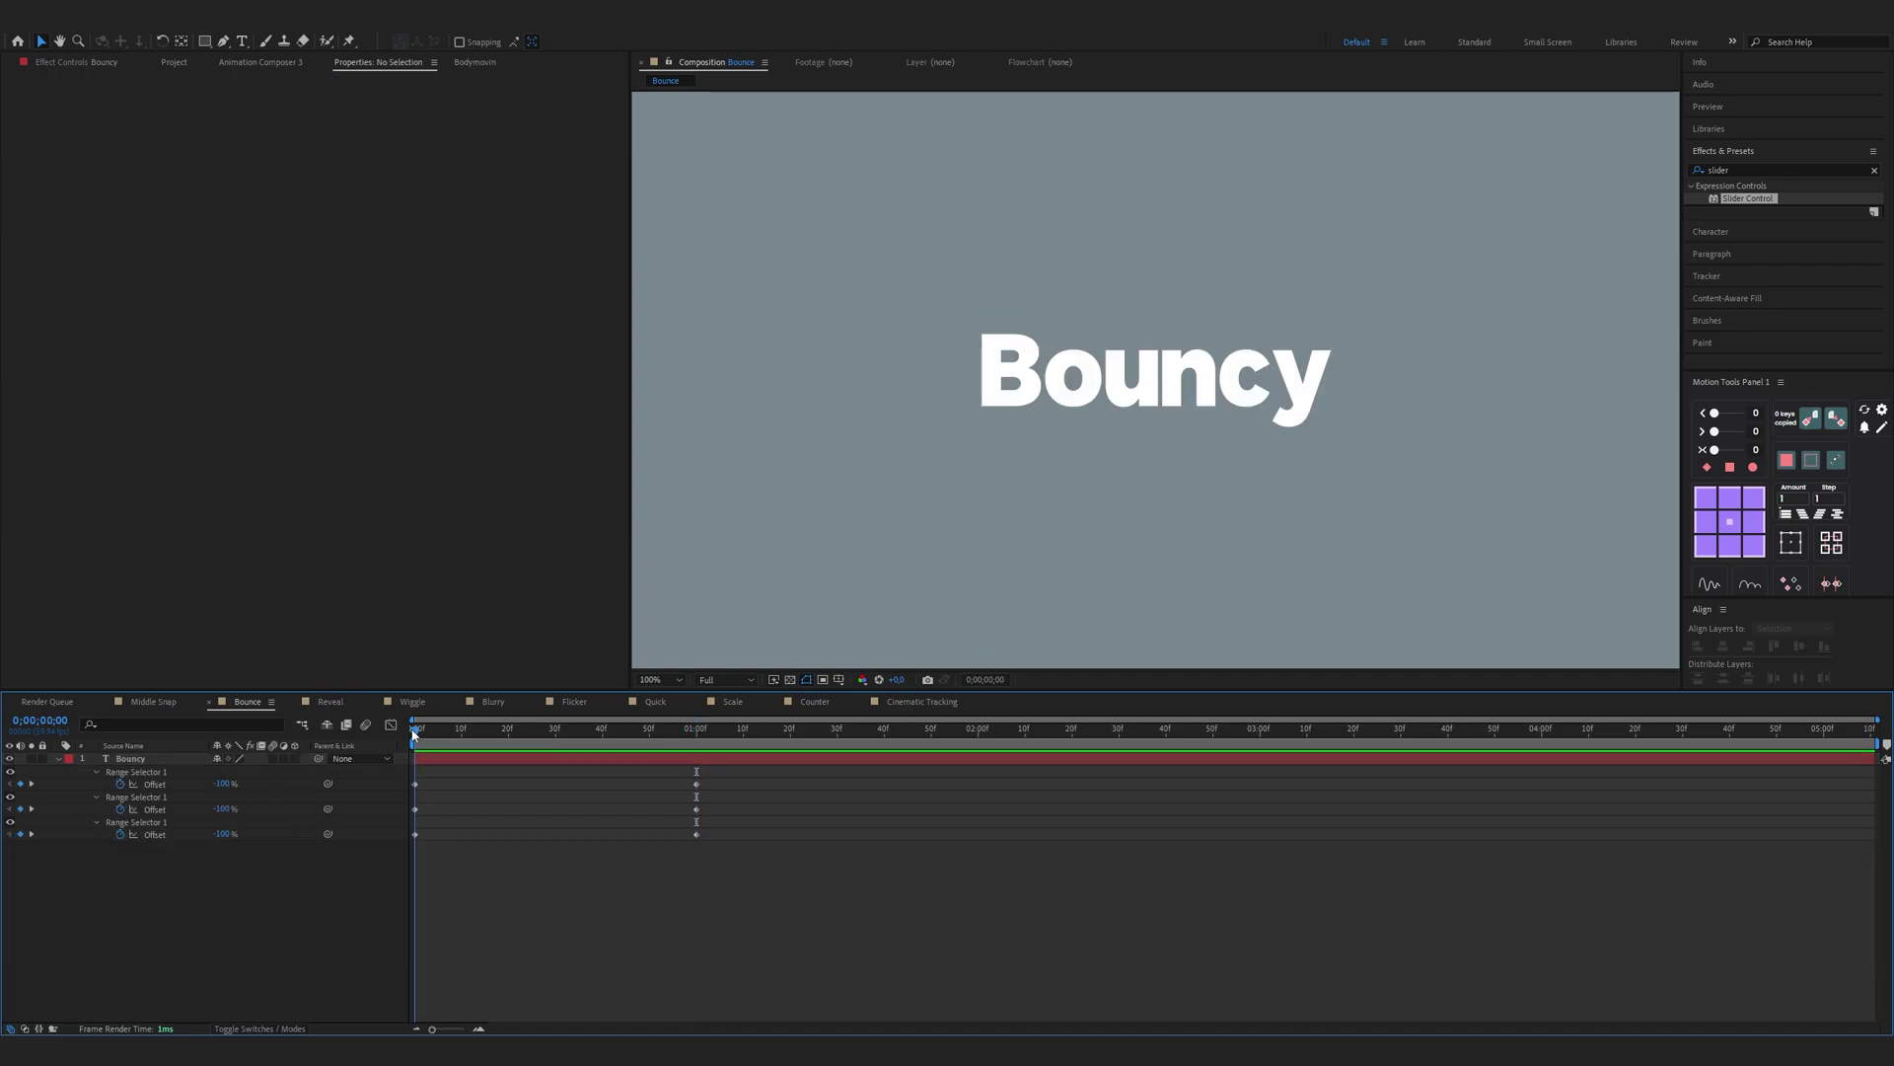
pyautogui.hotkey('shift', 'pagedown')
pyautogui.moveTo(736, 798)
pyautogui.mouseDown()
pyautogui.moveTo(411, 821)
pyautogui.moveTo(439, 809)
pyautogui.mouseUp()
pyautogui.moveTo(726, 832); pyautogui.dragTo(409, 875)
pyautogui.moveTo(416, 834); pyautogui.dragTo(460, 834)
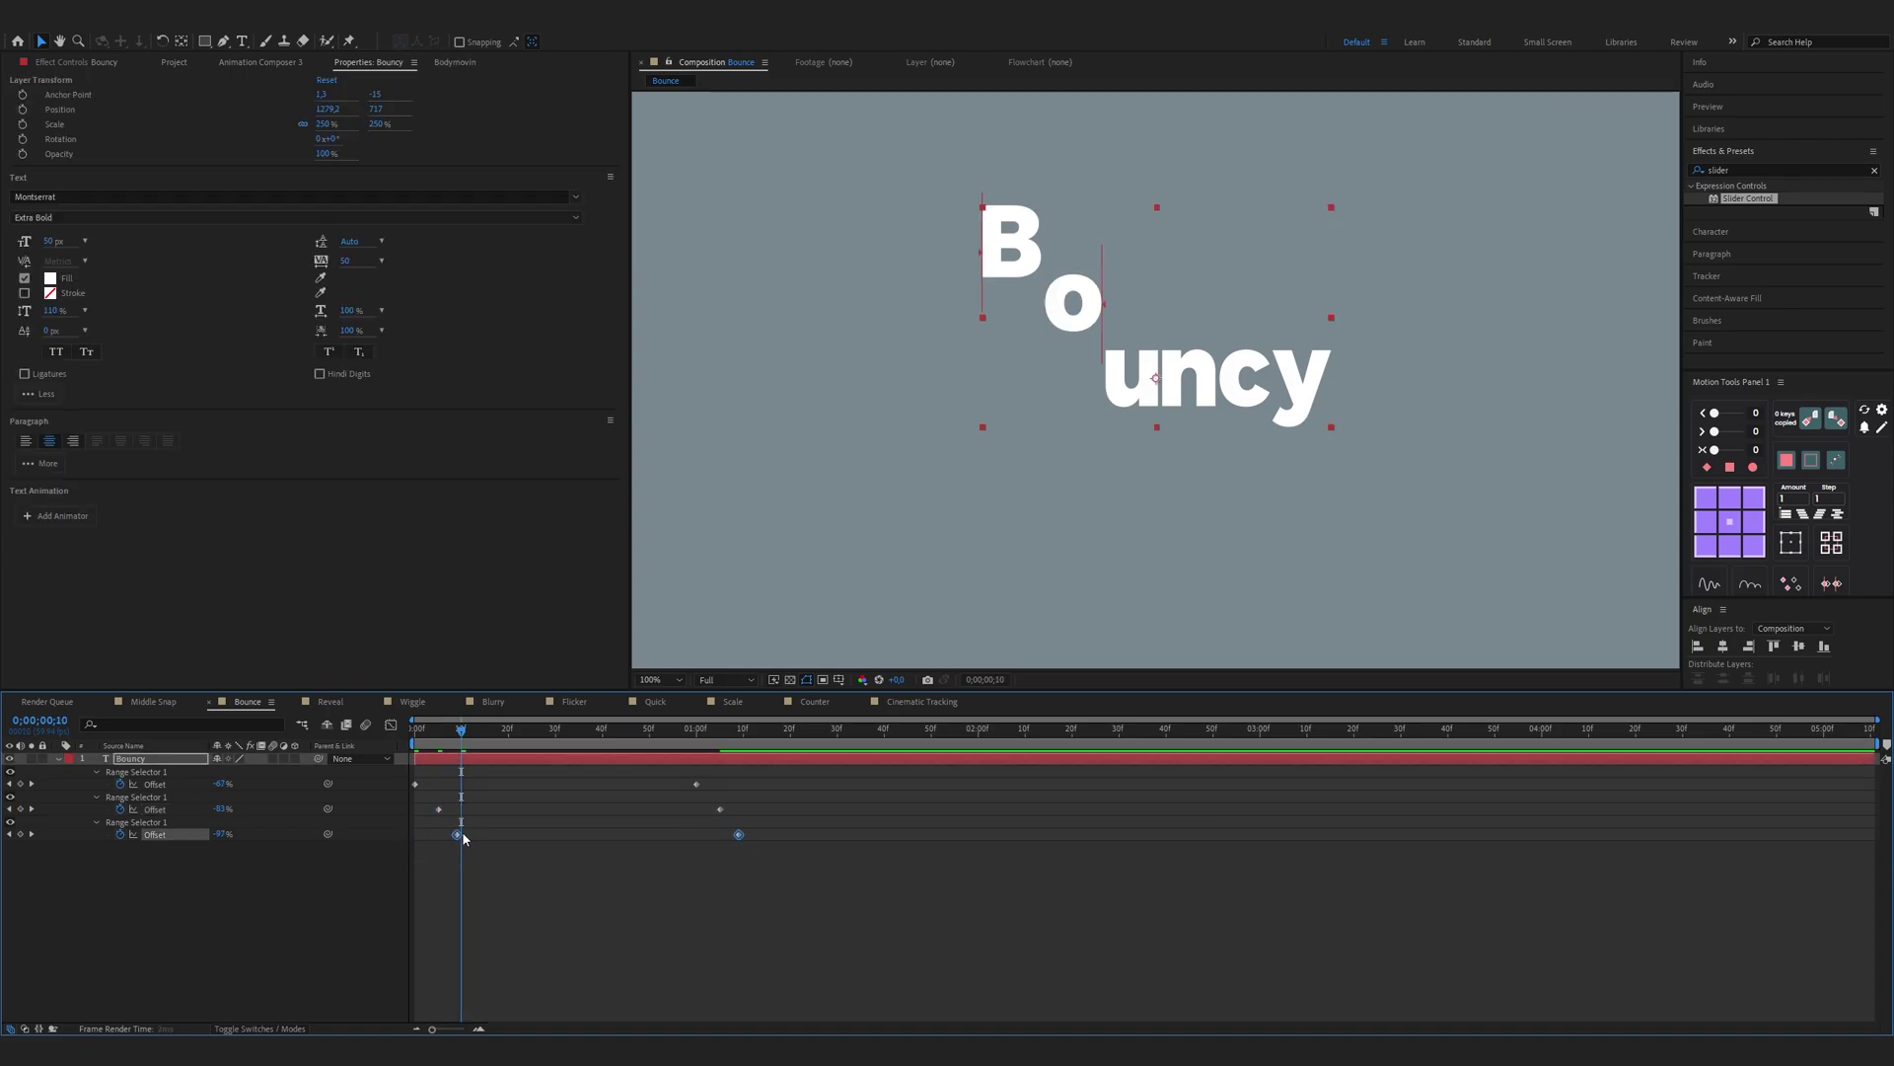
pyautogui.press('Home')
pyautogui.click(57, 759)
# Step: Add an opacity animator keyed from 0% to 100% by about frame 12, then preview
pyautogui.click(58, 758)
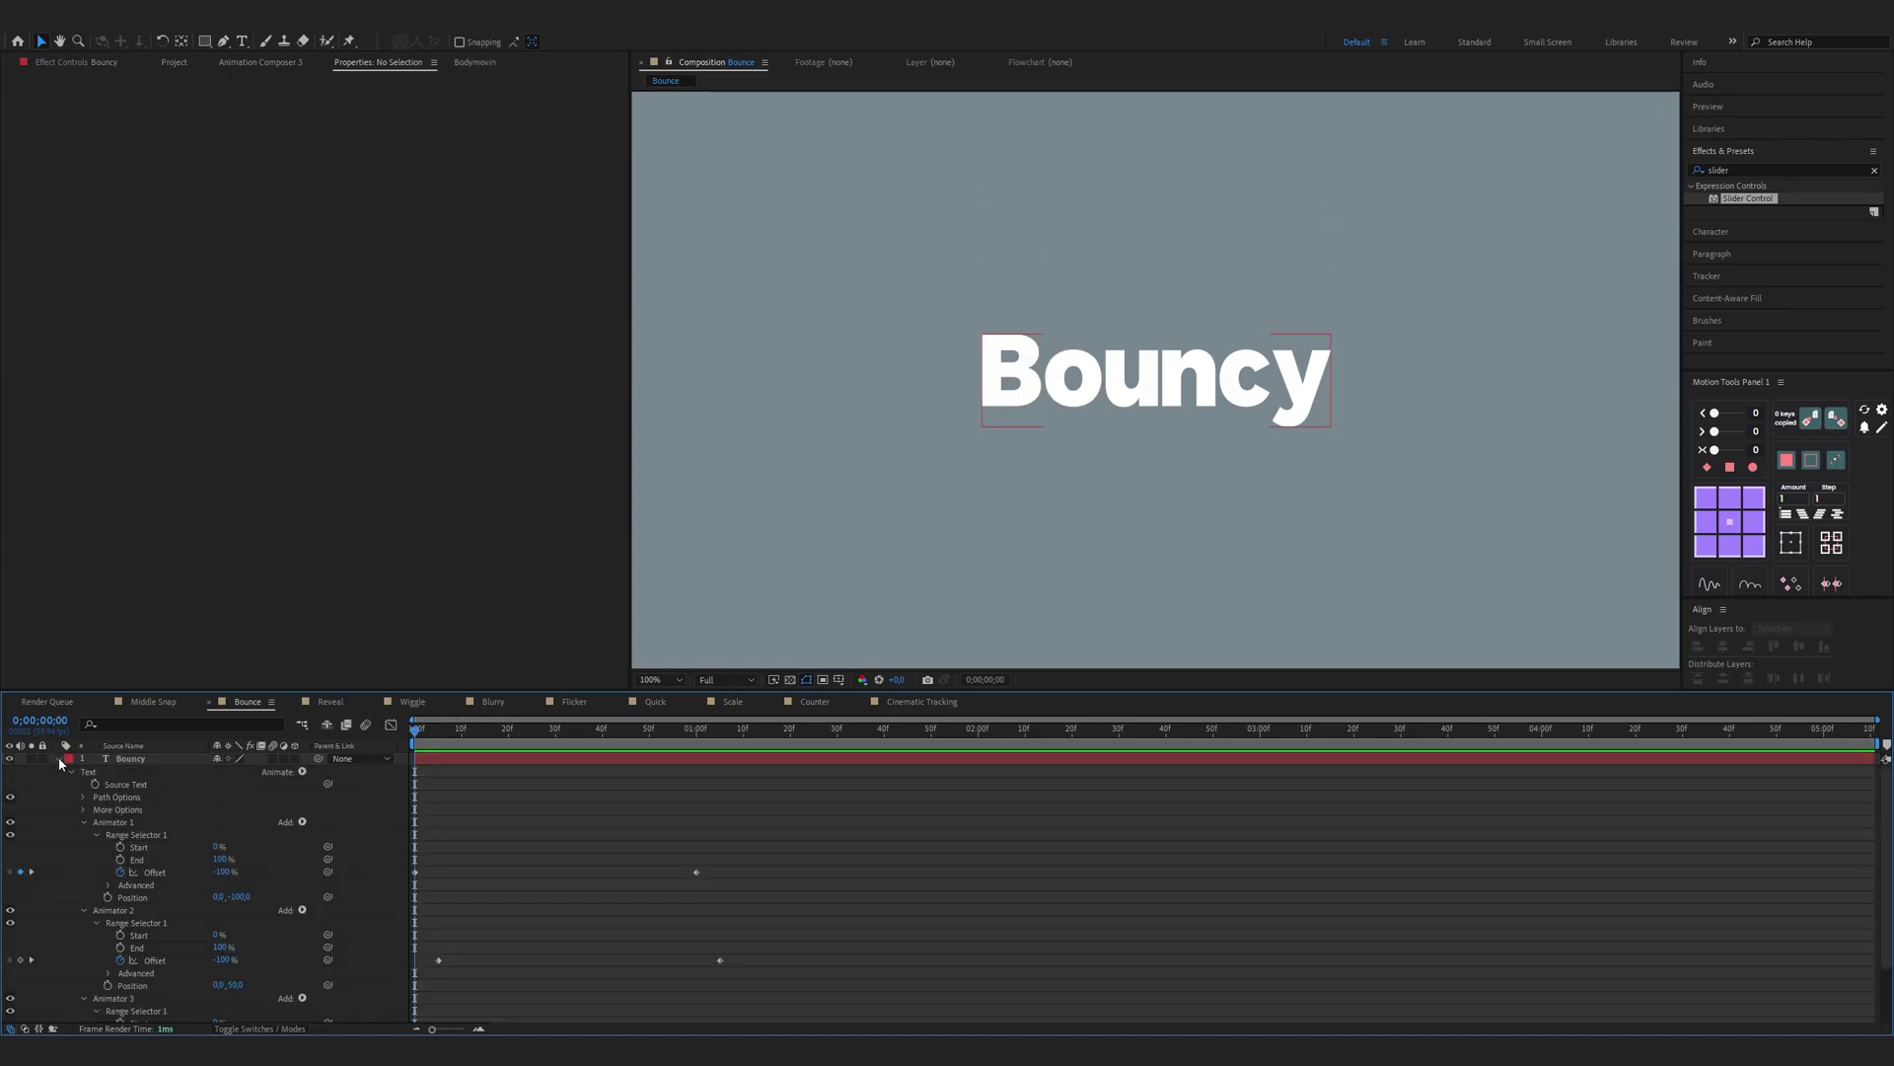
pyautogui.click(302, 772)
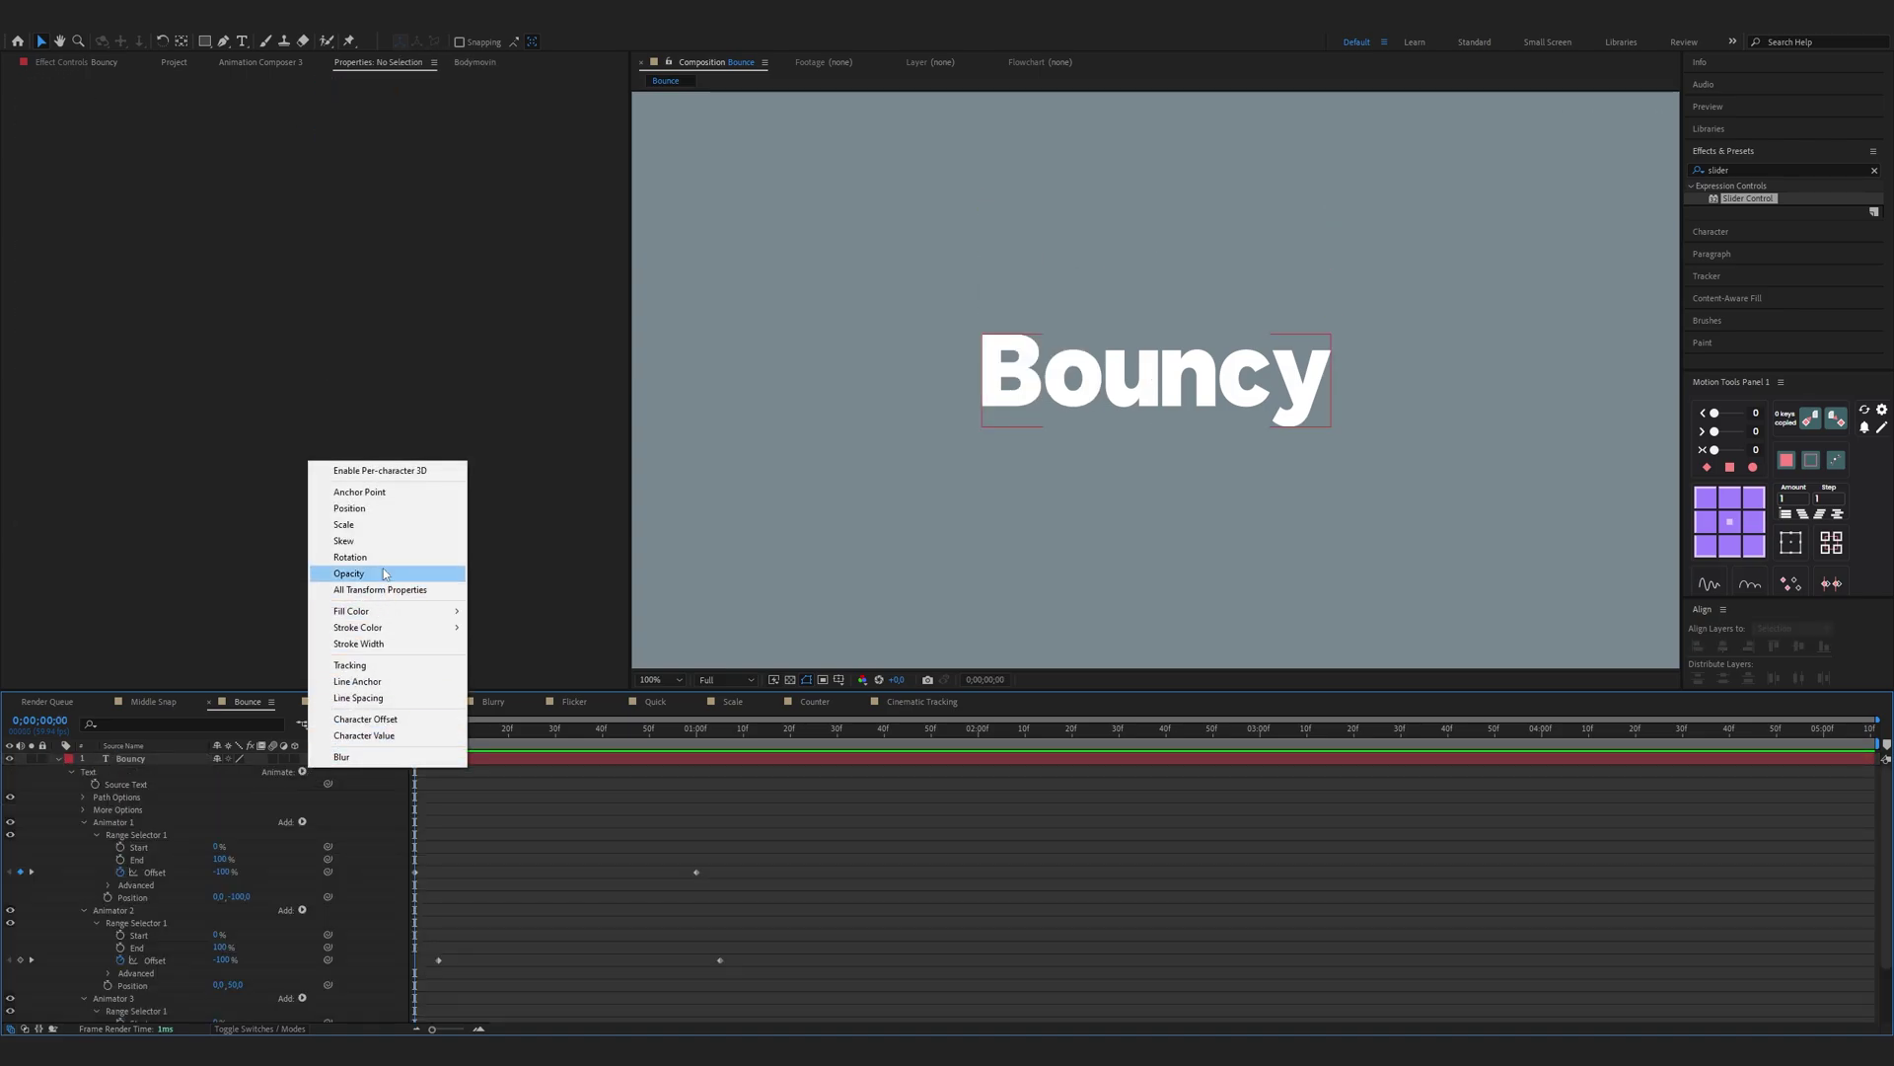
pyautogui.click(349, 573)
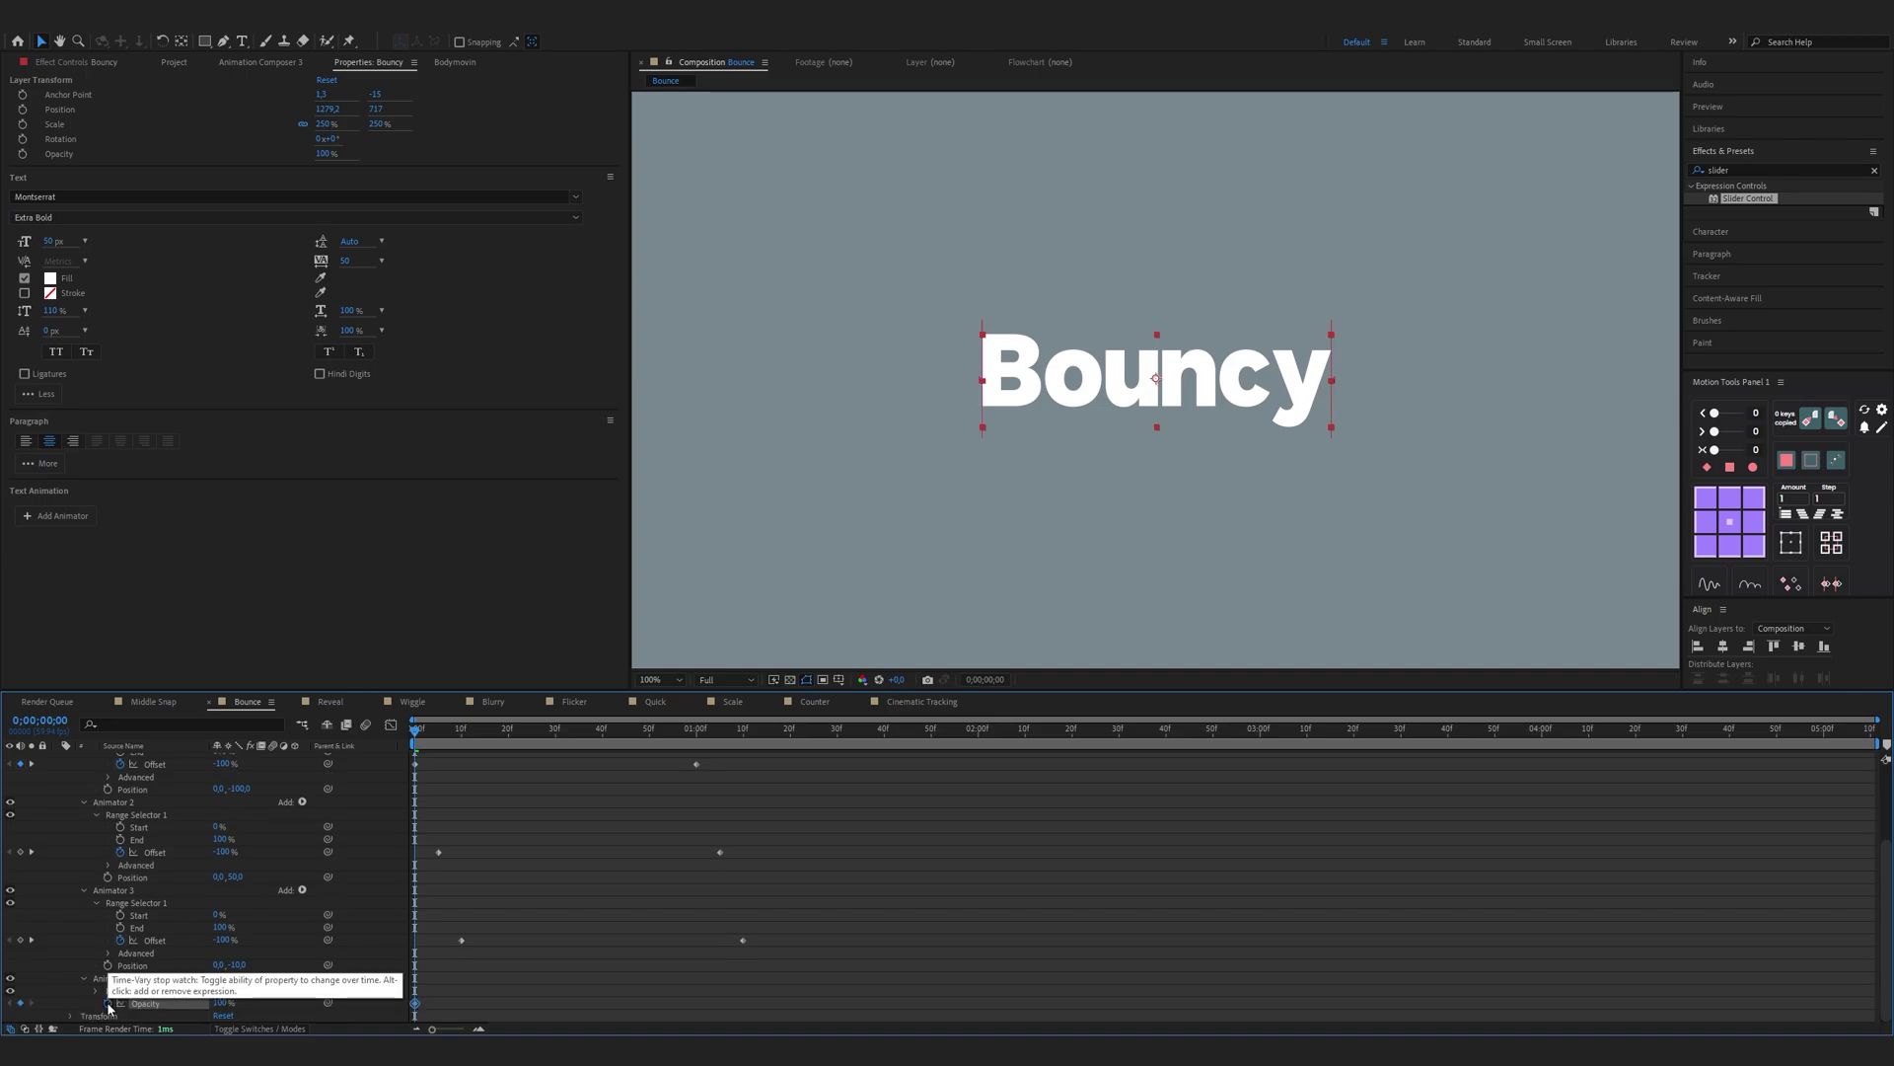
pyautogui.click(219, 1003)
pyautogui.write('0')
pyautogui.press('Return')
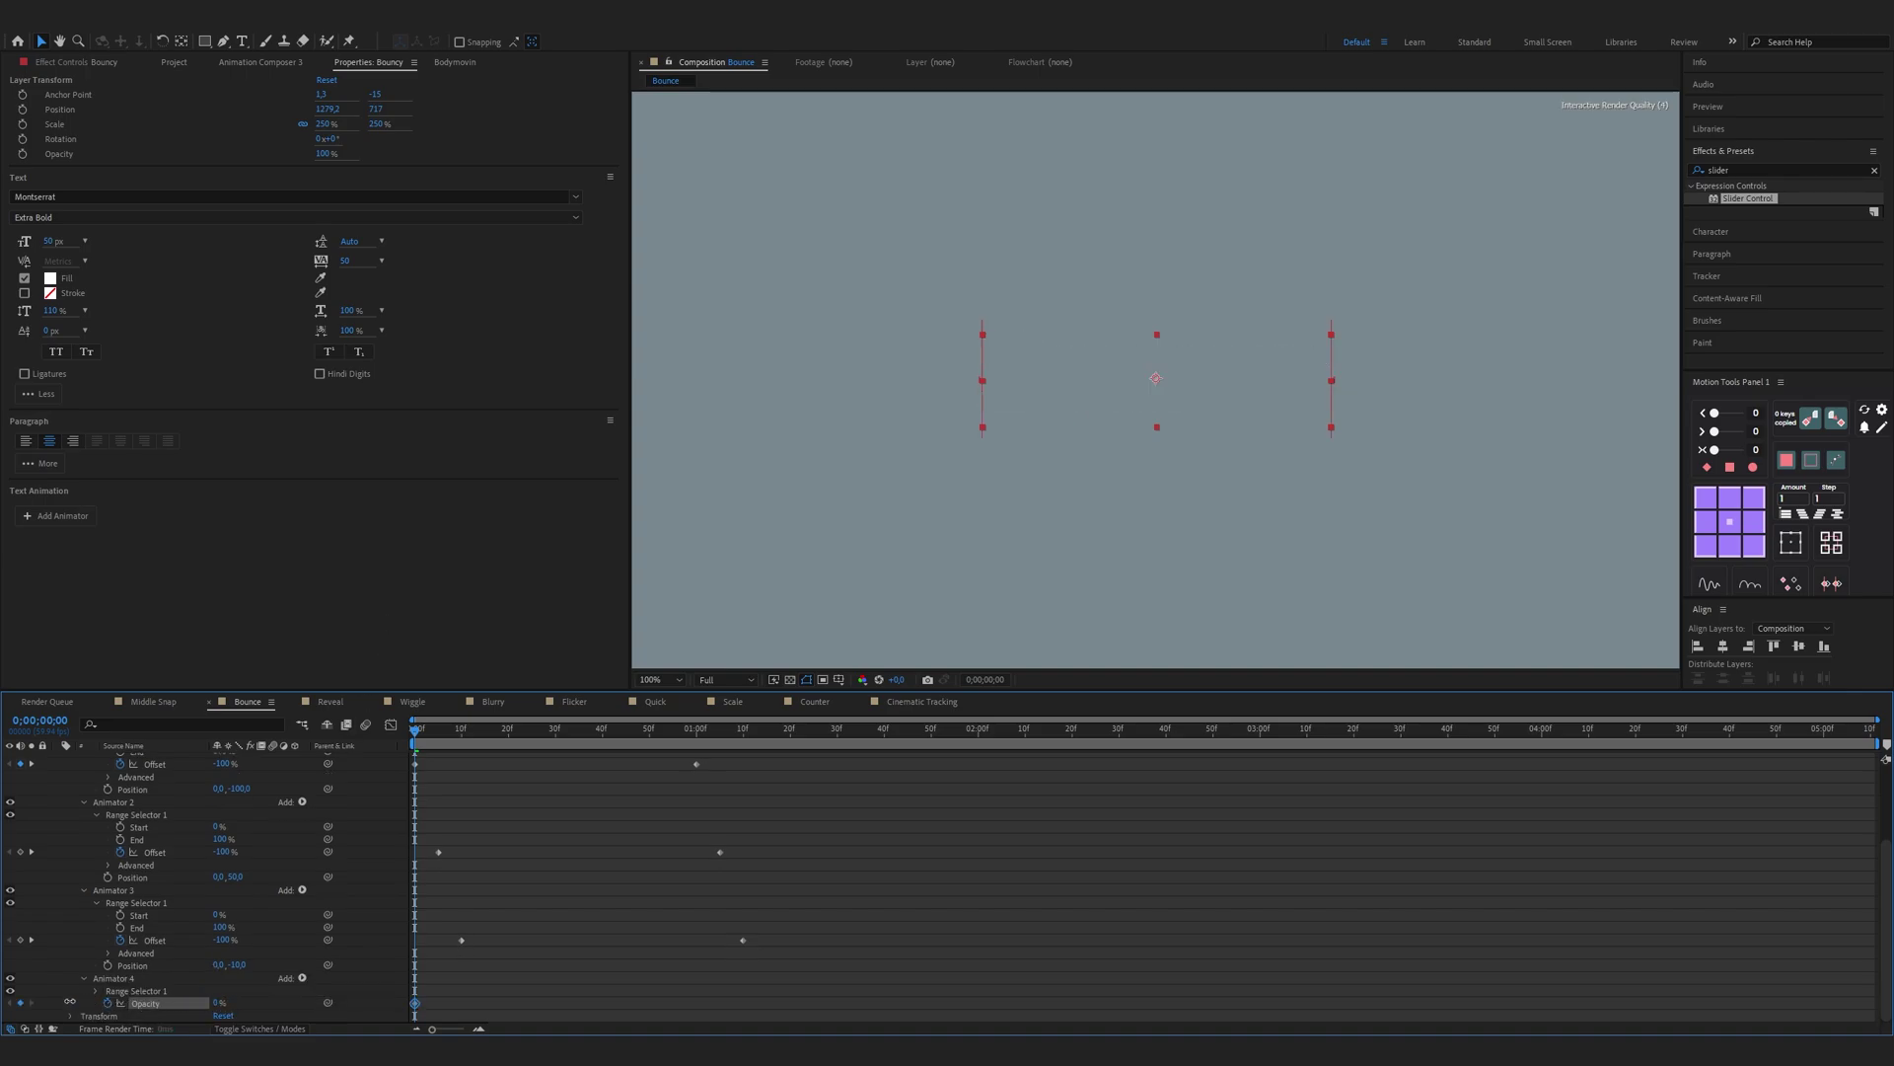
pyautogui.moveTo(446, 734); pyautogui.dragTo(472, 734)
pyautogui.click(215, 1003)
pyautogui.write('100')
pyautogui.press('Return')
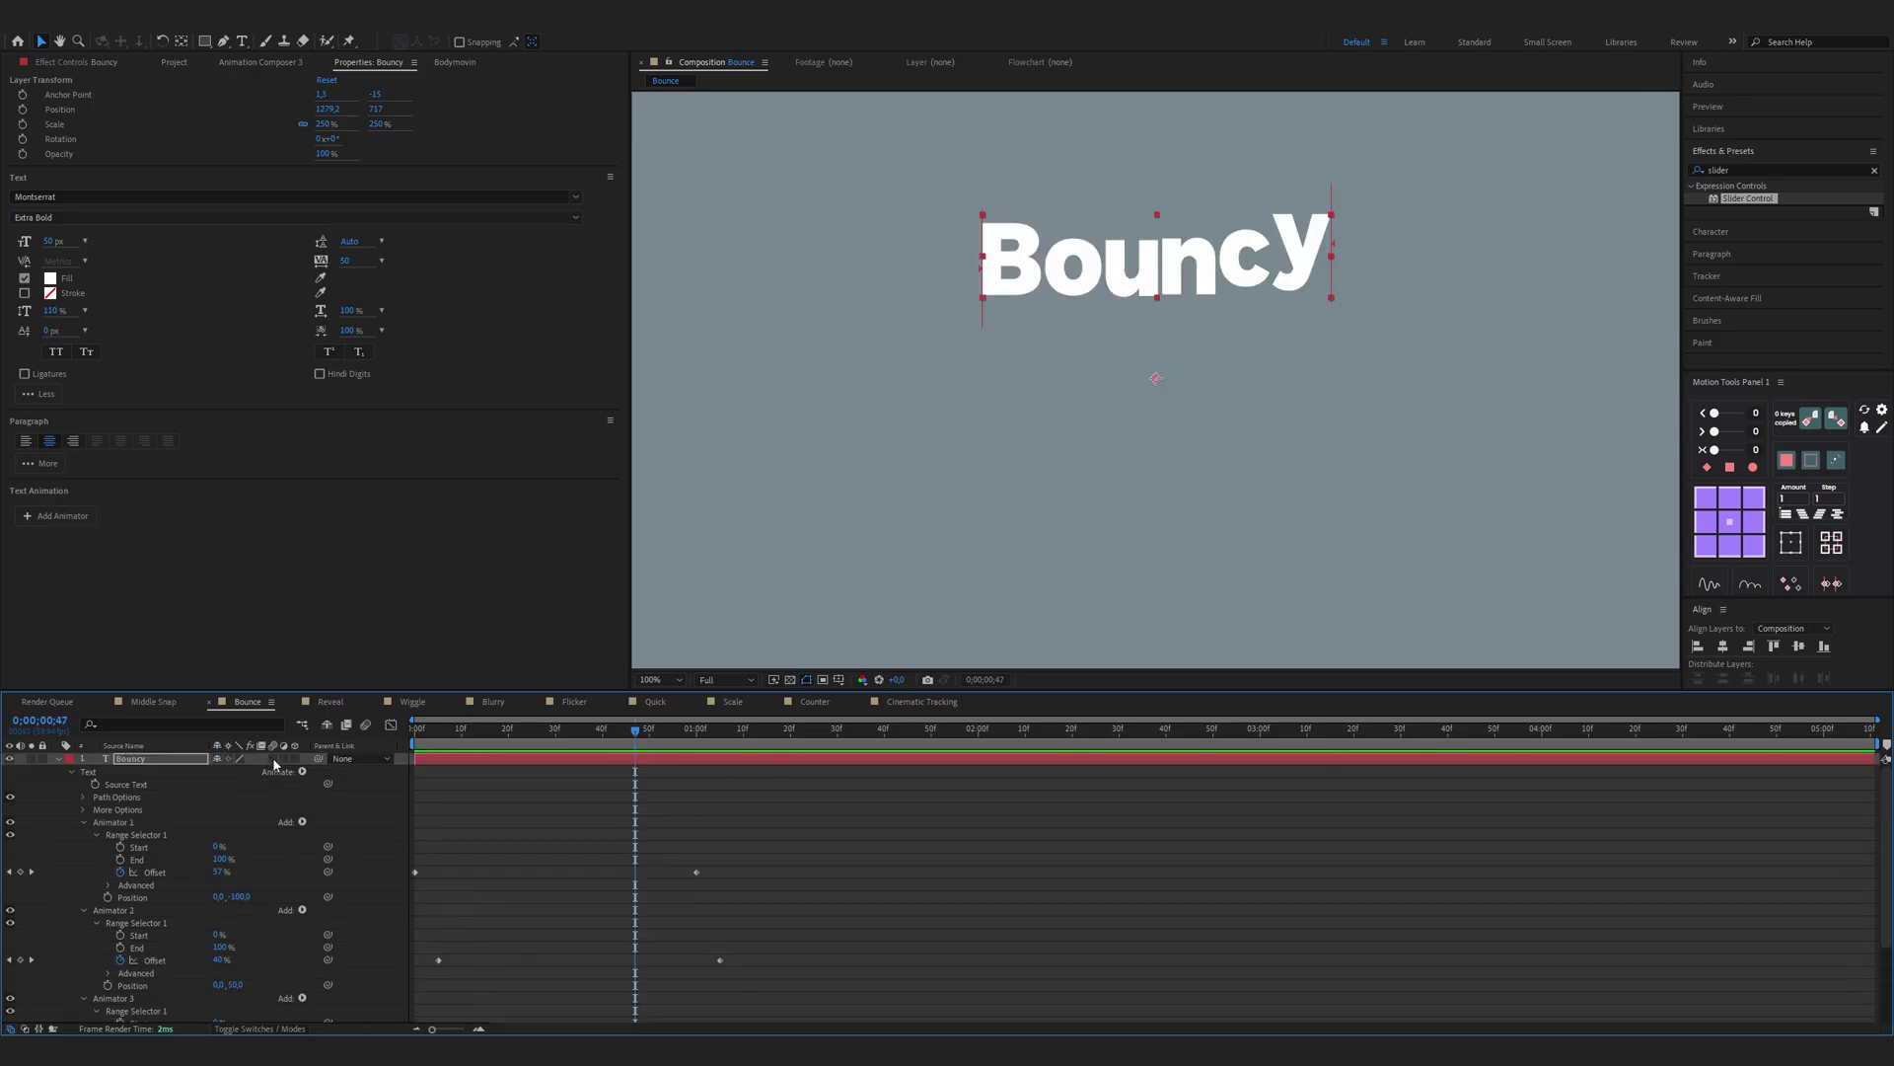
pyautogui.click(59, 759)
pyautogui.press('space')
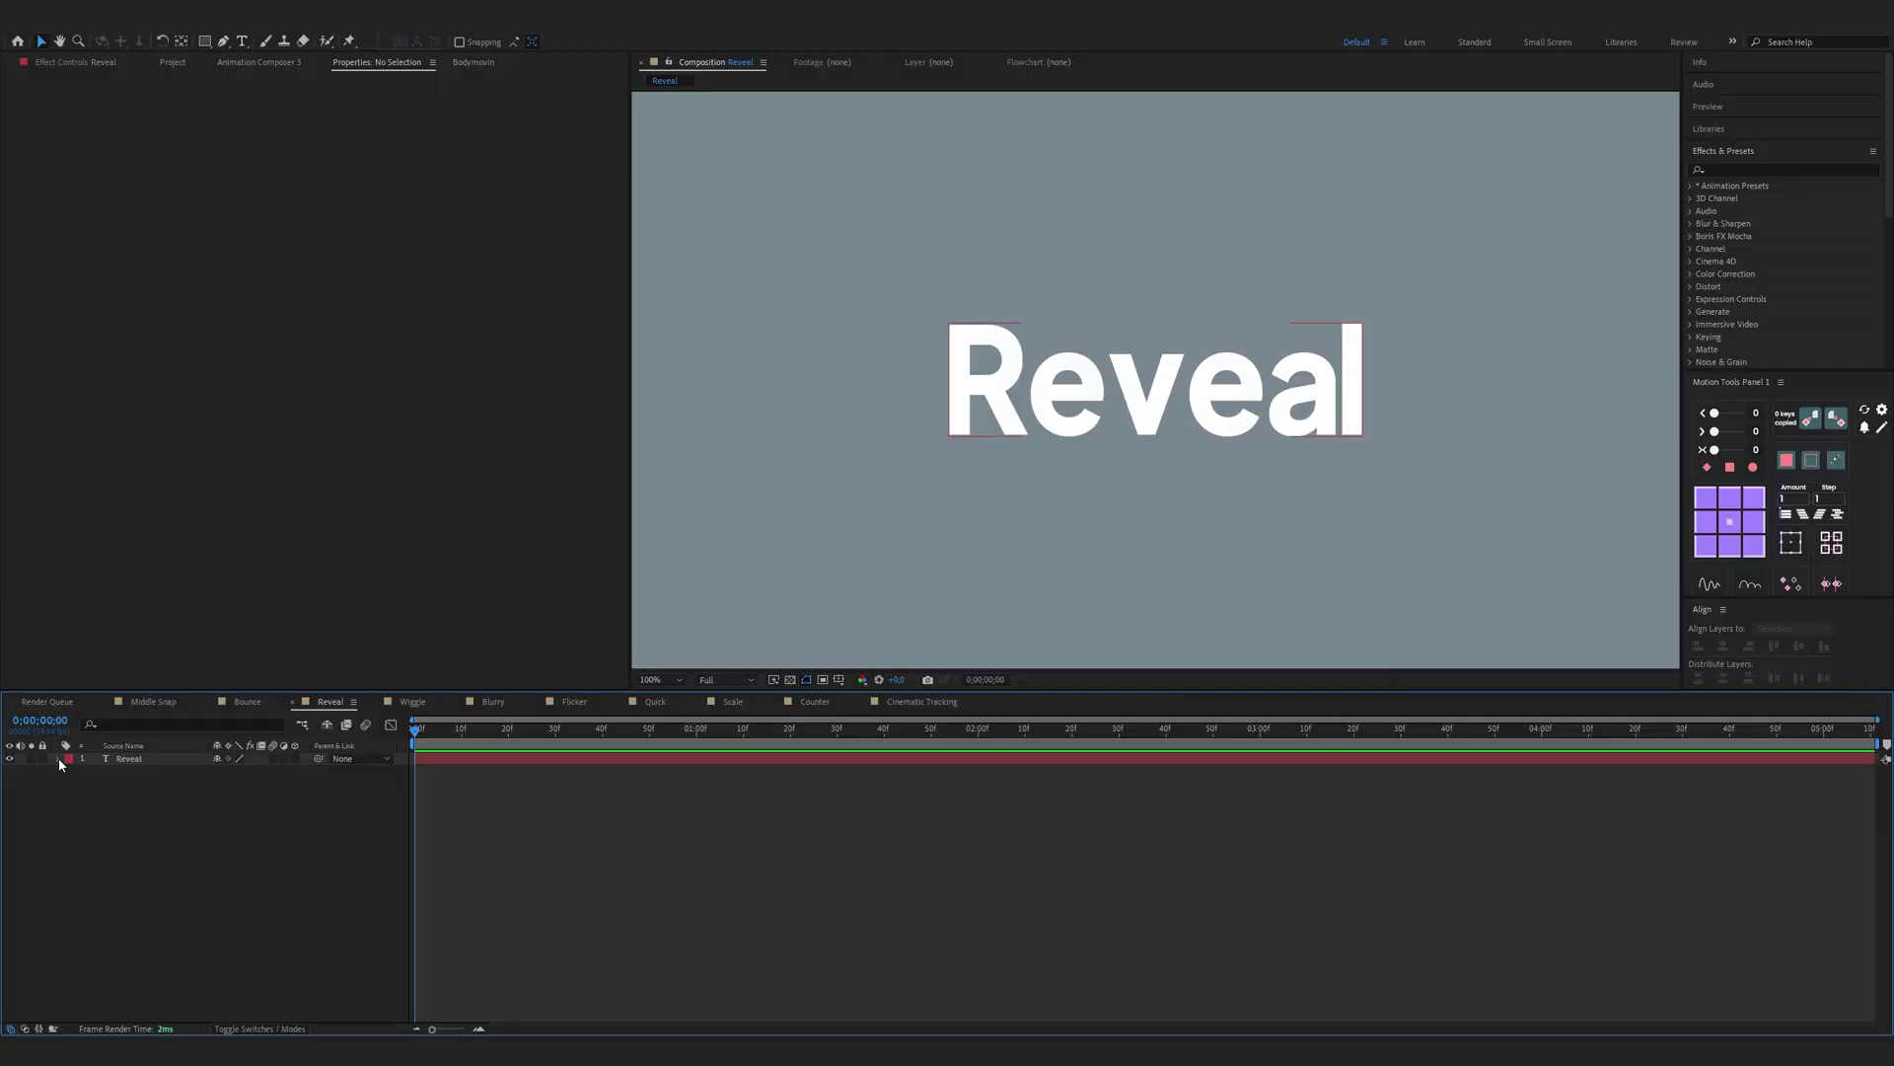
# Step: Add a position-and-opacity animator to Reveal, dropping letters 149 px at 0% opacity
pyautogui.click(59, 759)
pyautogui.click(302, 772)
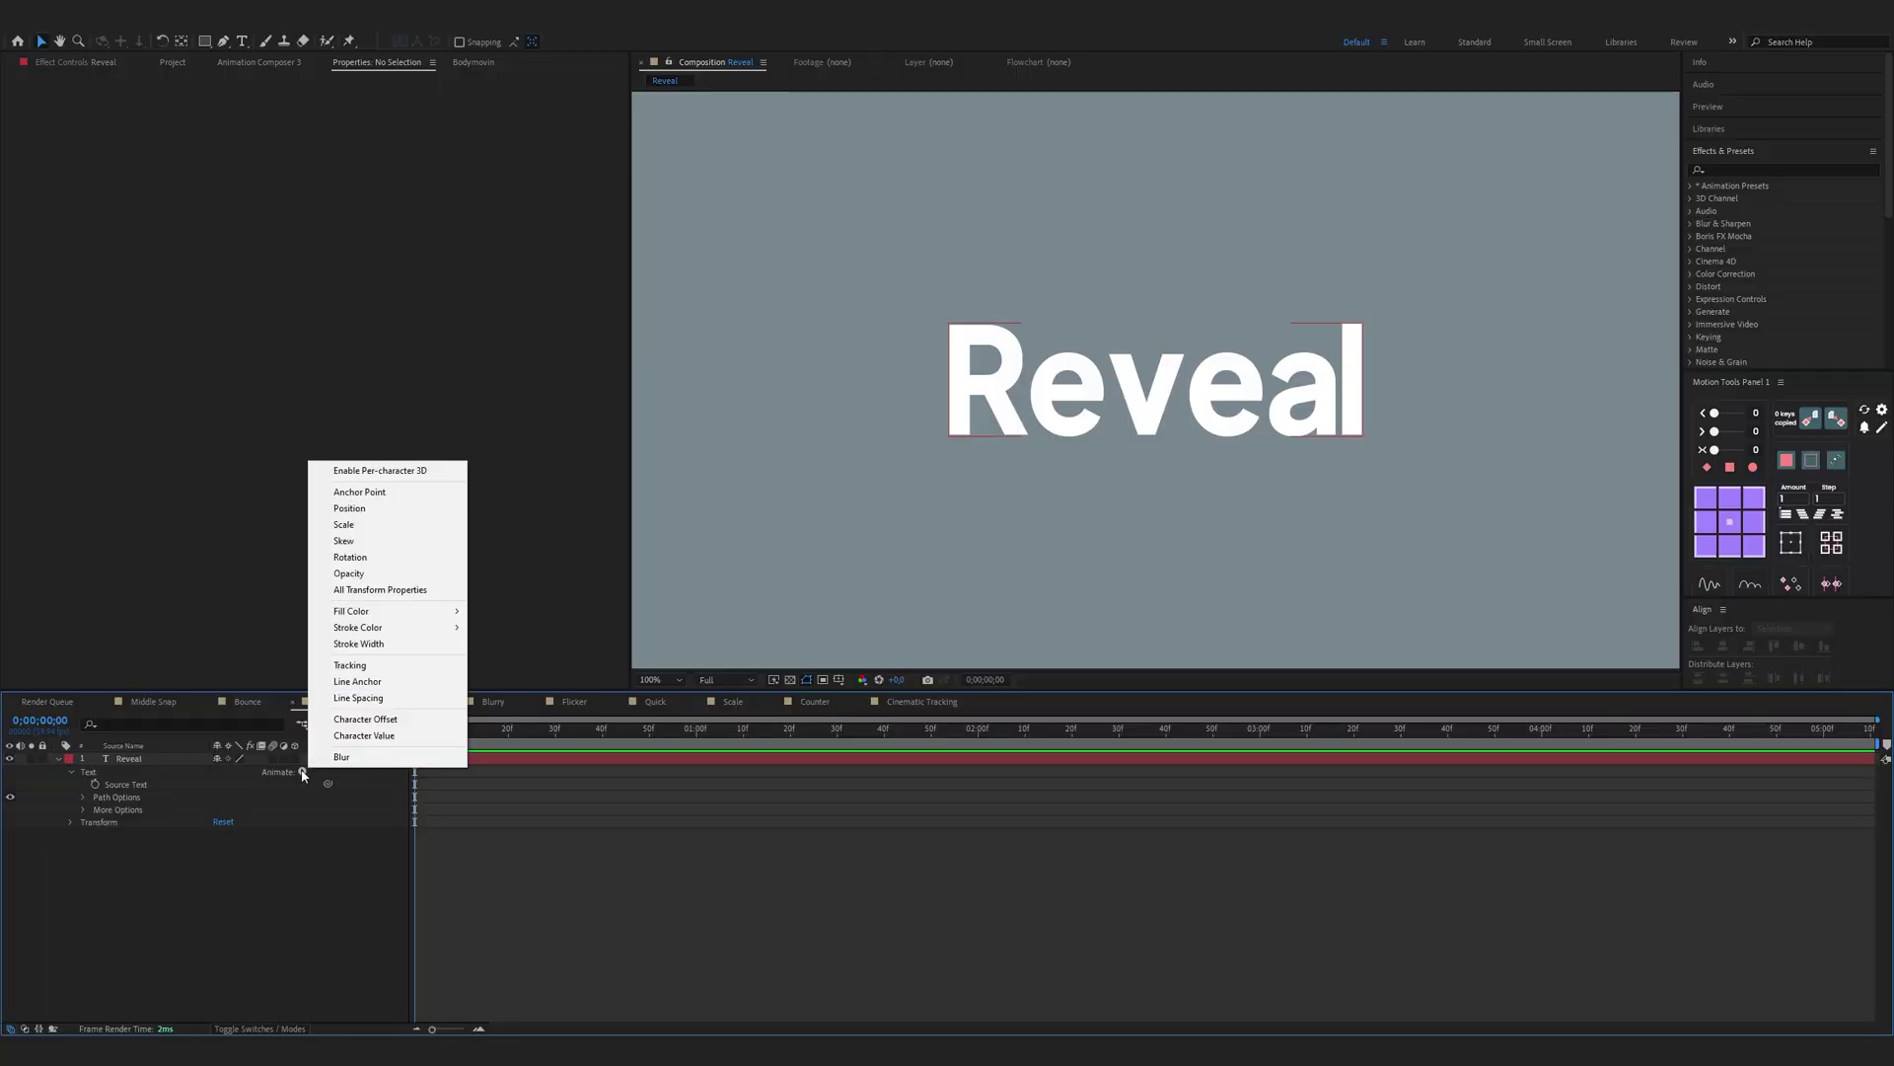
pyautogui.click(389, 510)
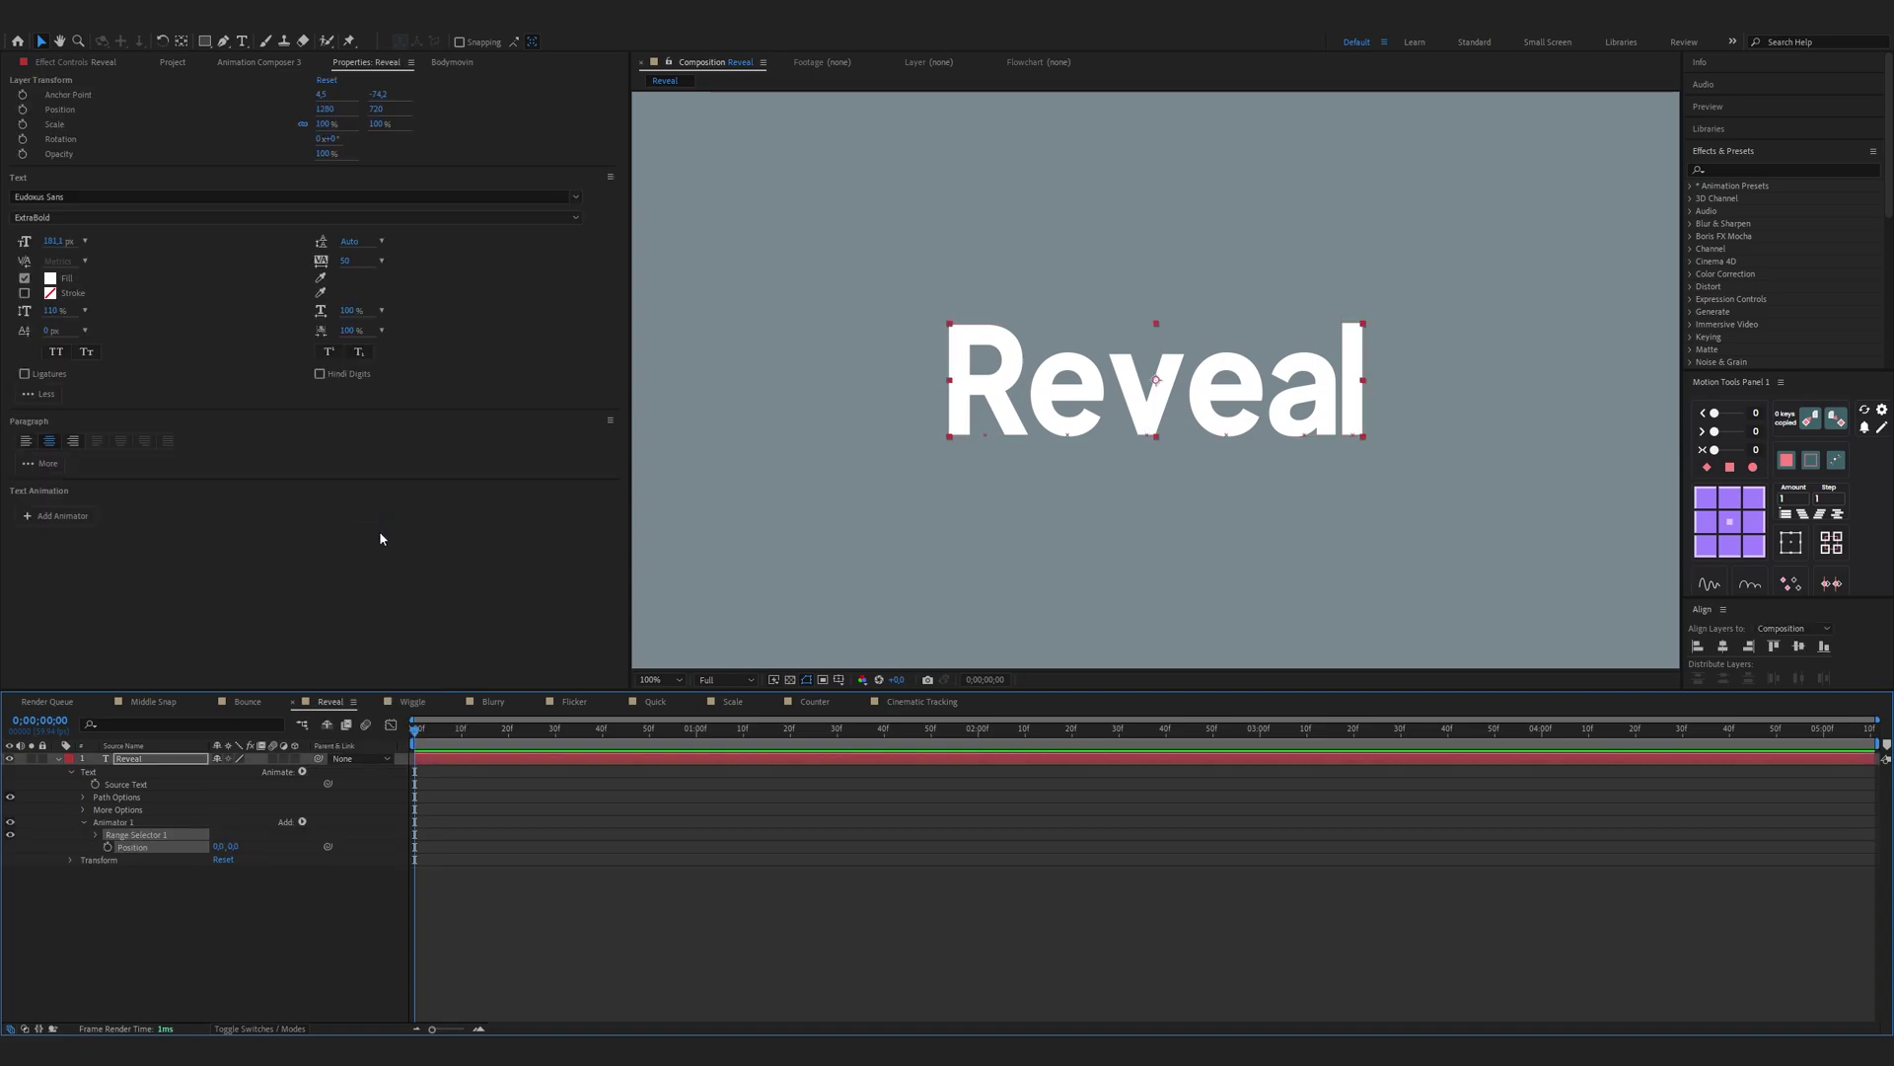
pyautogui.click(302, 823)
pyautogui.moveTo(355, 827)
pyautogui.click(458, 649)
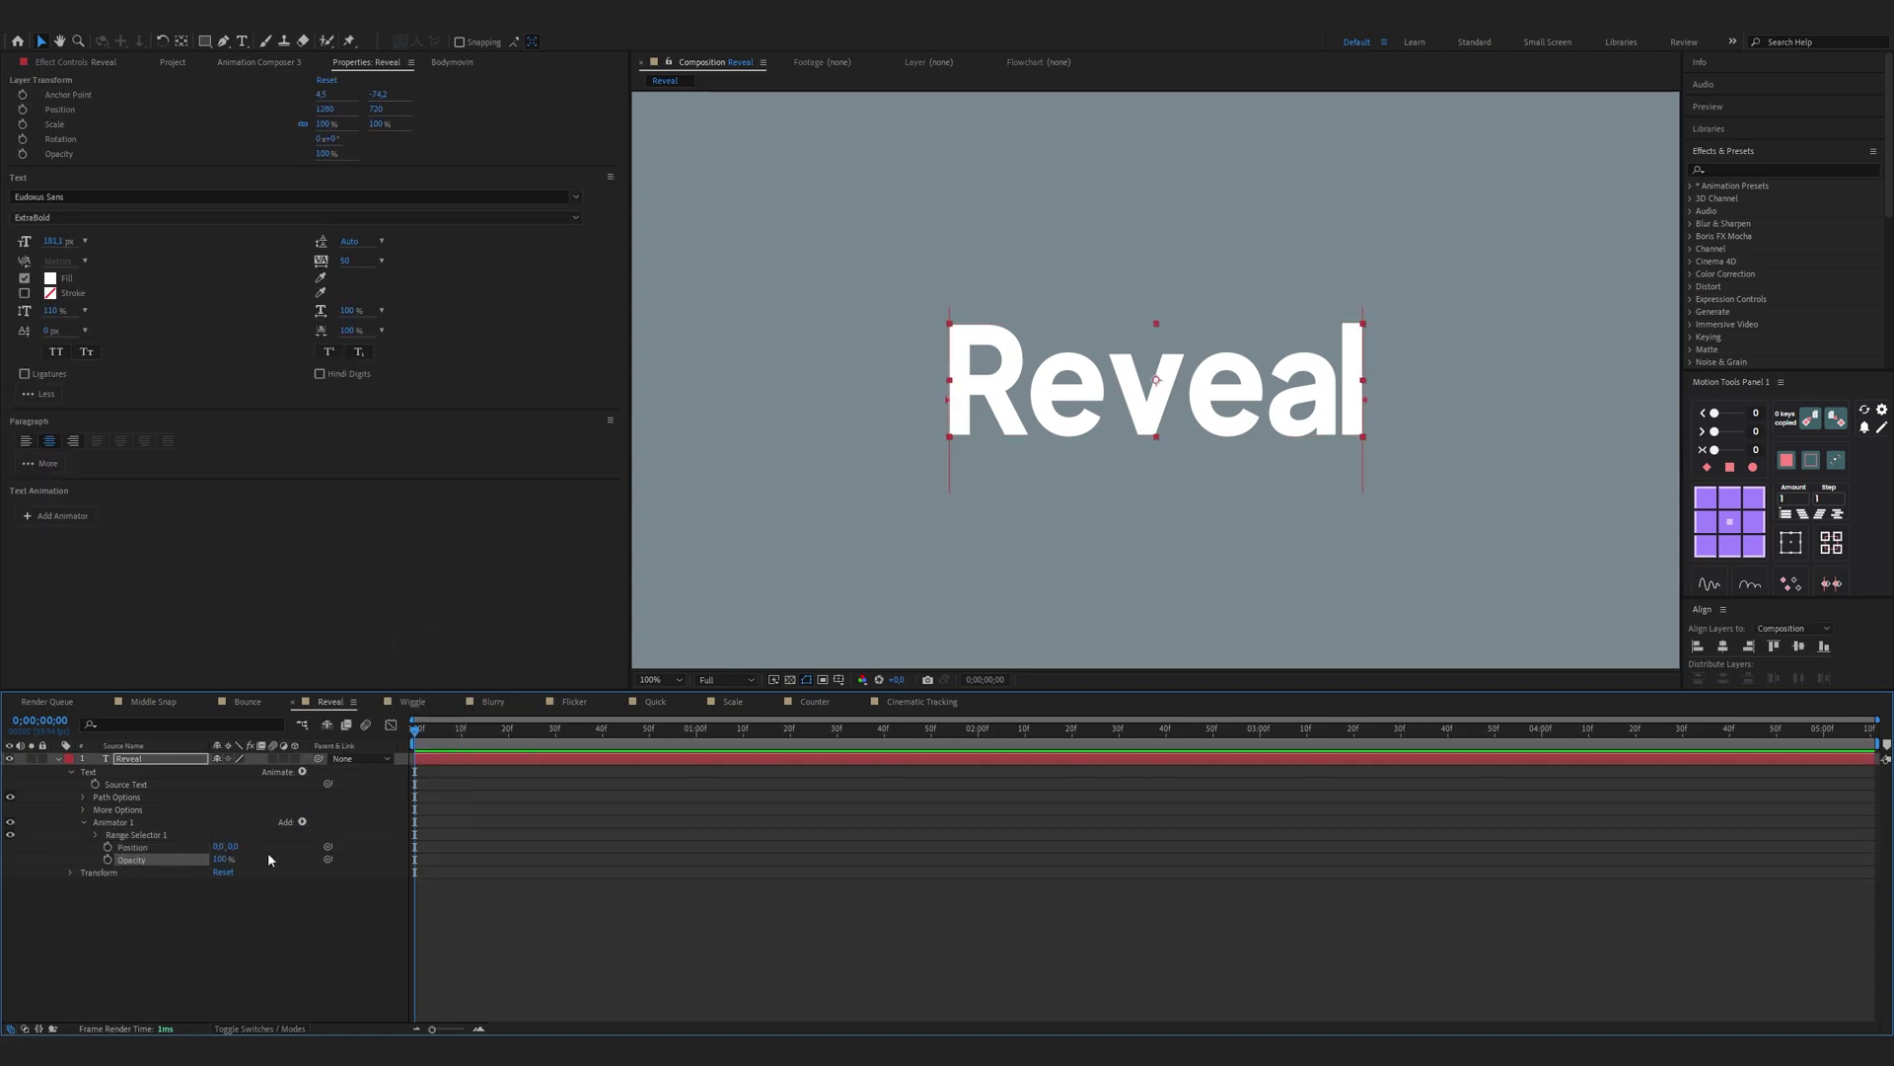
pyautogui.moveTo(236, 851); pyautogui.dragTo(133, 863)
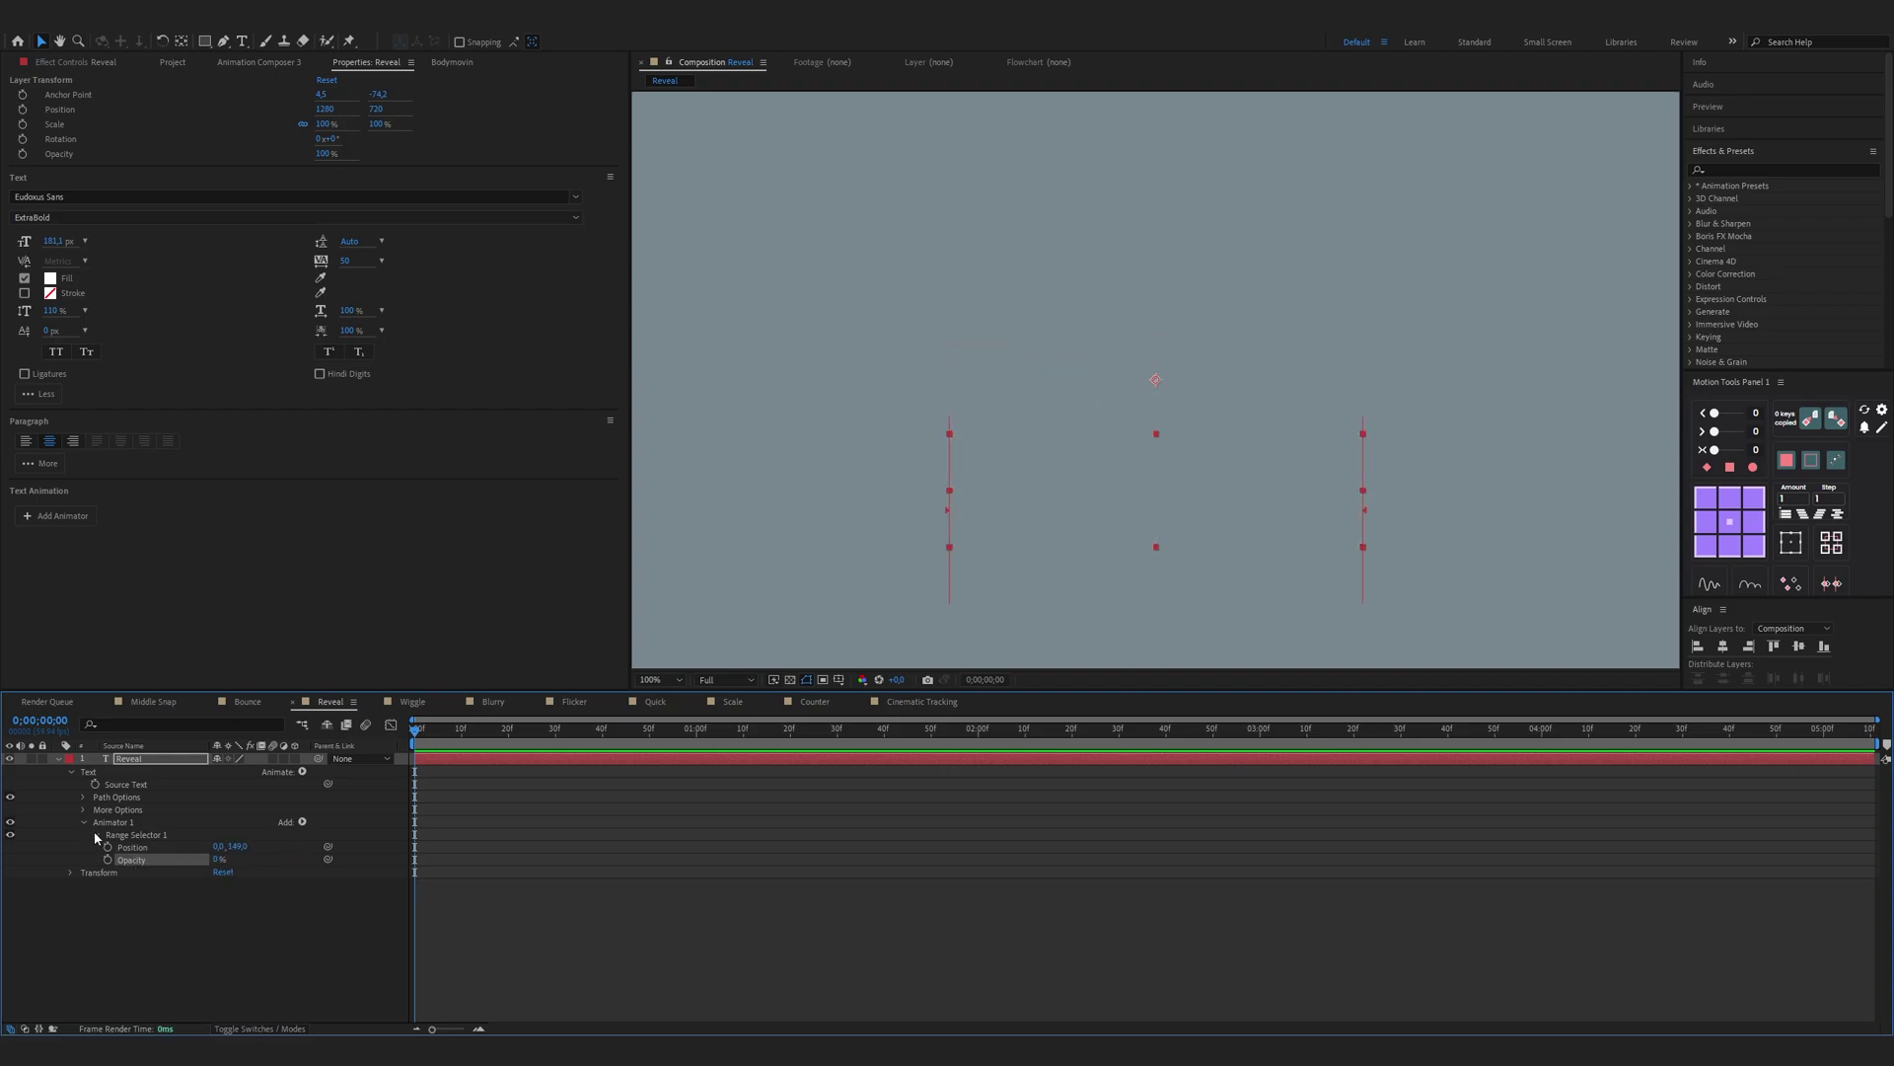
# Step: Keyframe the range selector Offset from -100% to 100% over one second
pyautogui.click(97, 835)
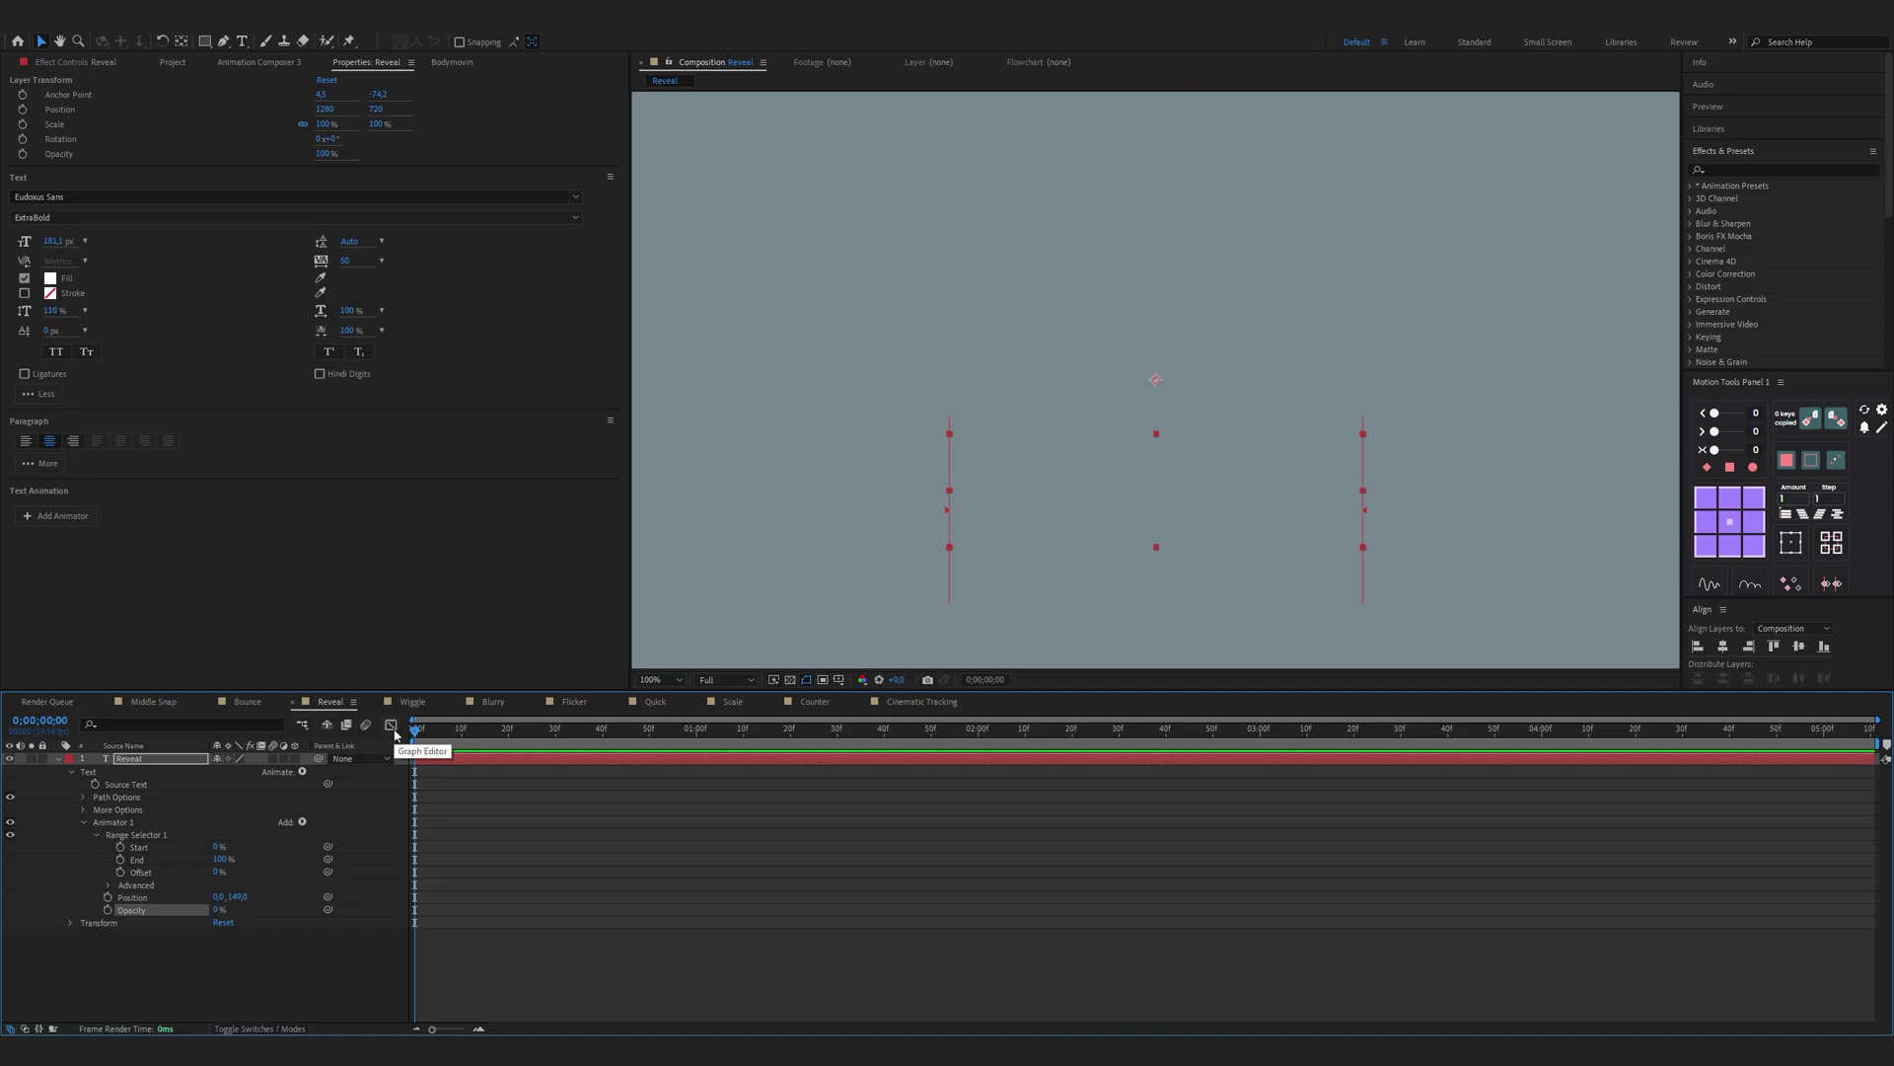
pyautogui.click(120, 873)
pyautogui.moveTo(214, 874); pyautogui.dragTo(103, 873)
pyautogui.click(696, 730)
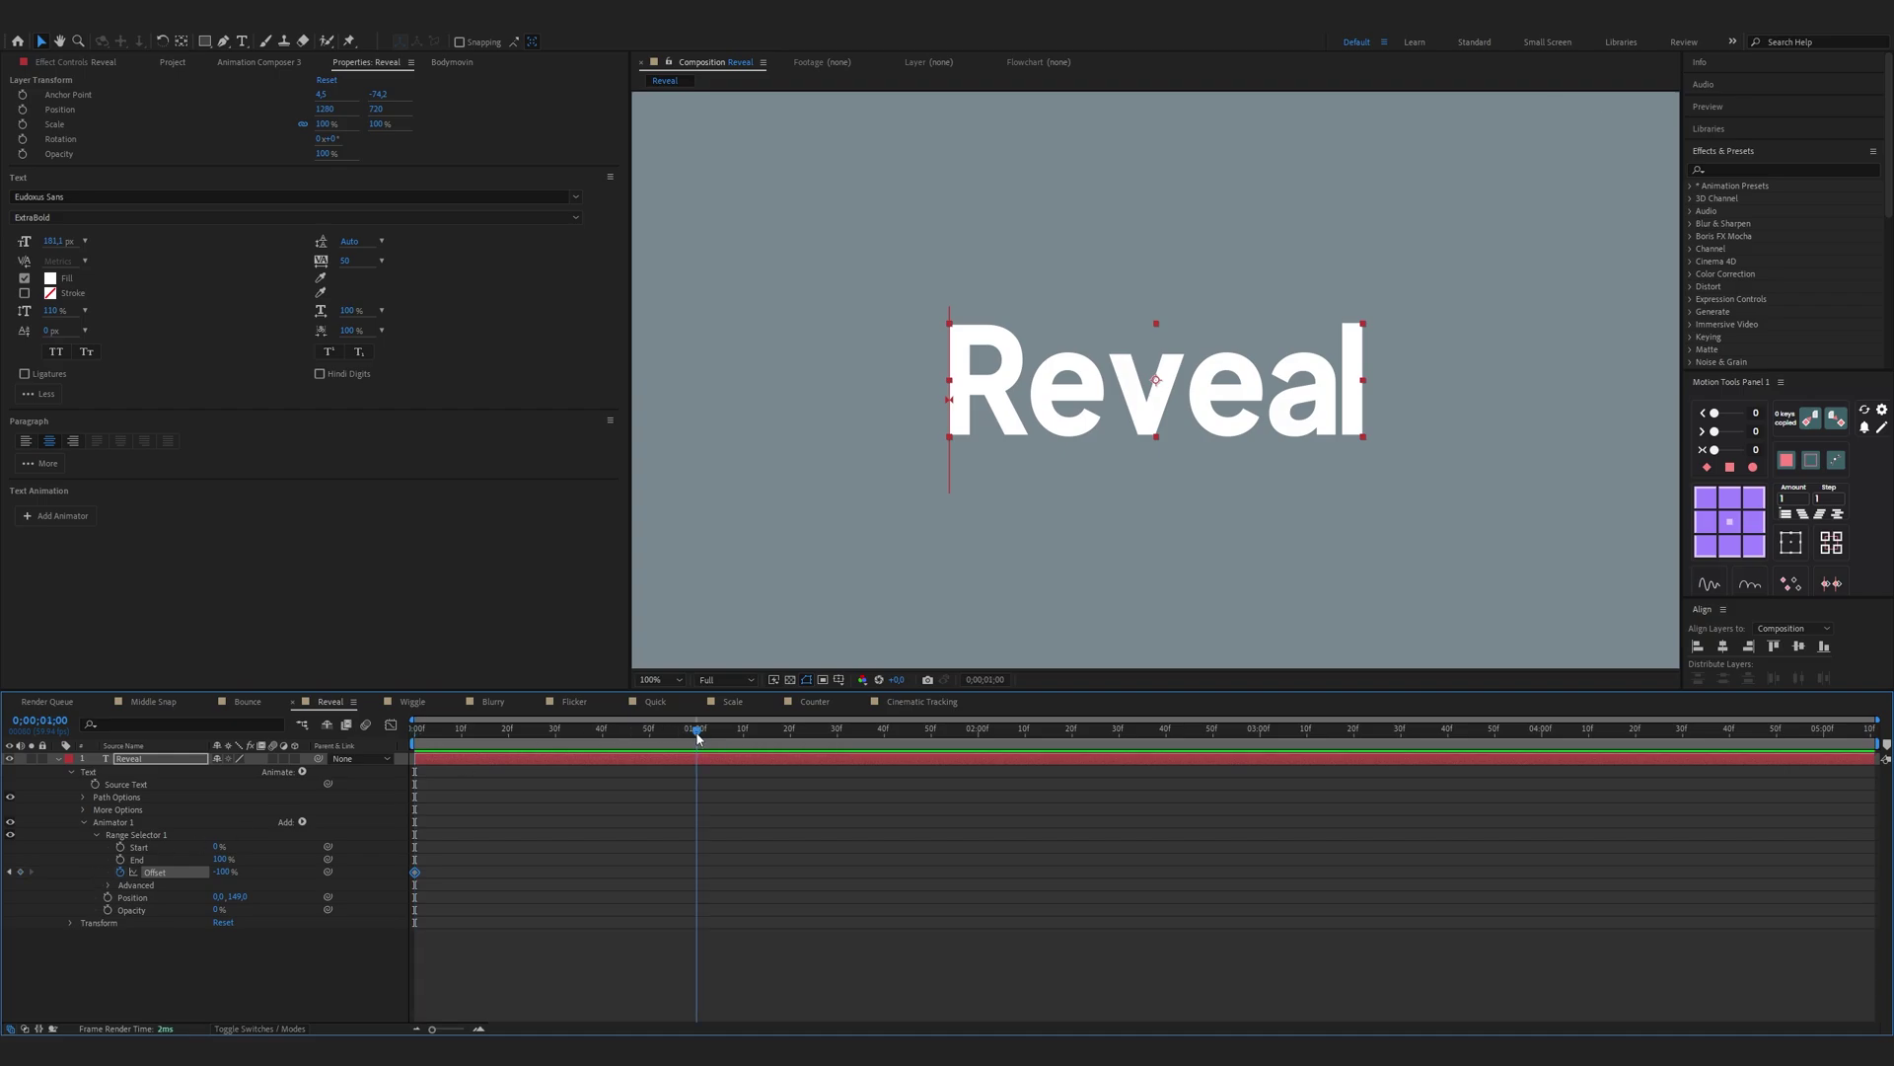
pyautogui.moveTo(228, 874); pyautogui.dragTo(647, 884)
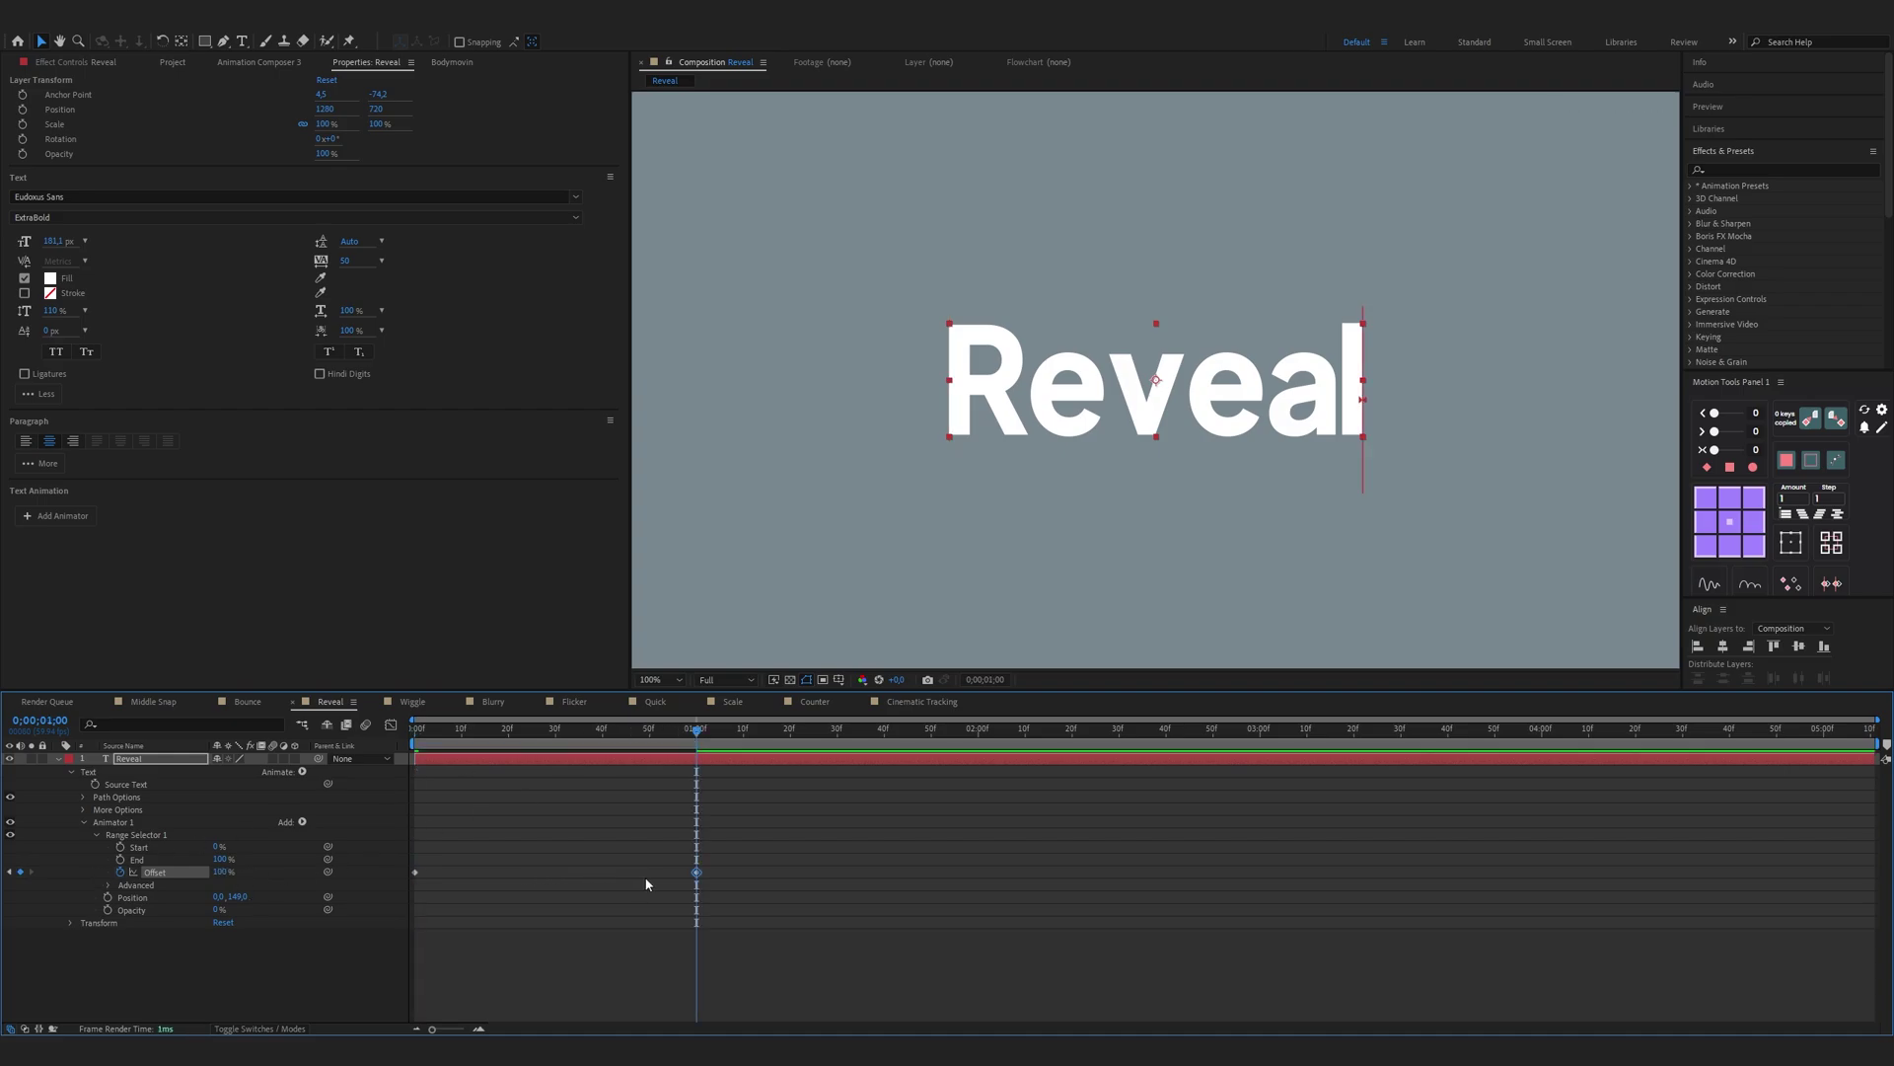
# Step: Set the Reveal selector shape to Ramp Up with Ease High 30% and Ease Low 100%
pyautogui.click(109, 885)
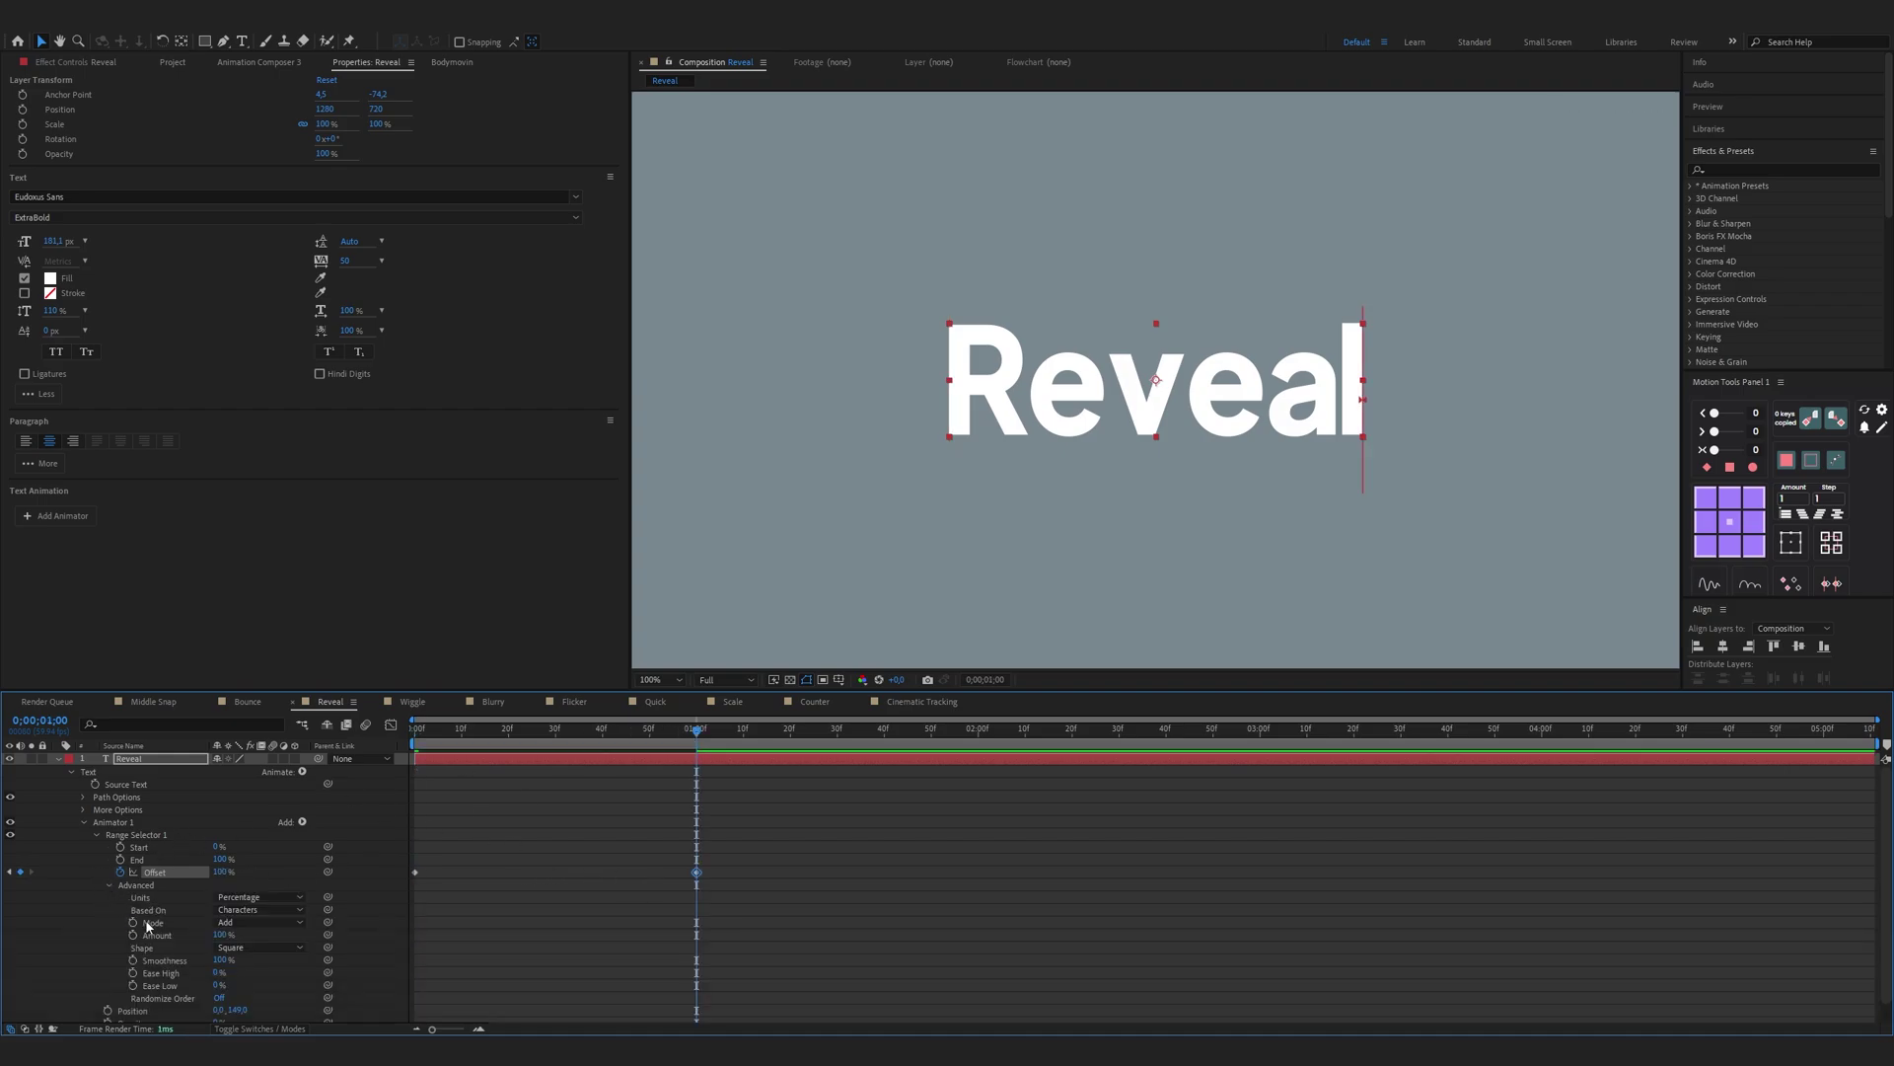
pyautogui.click(258, 947)
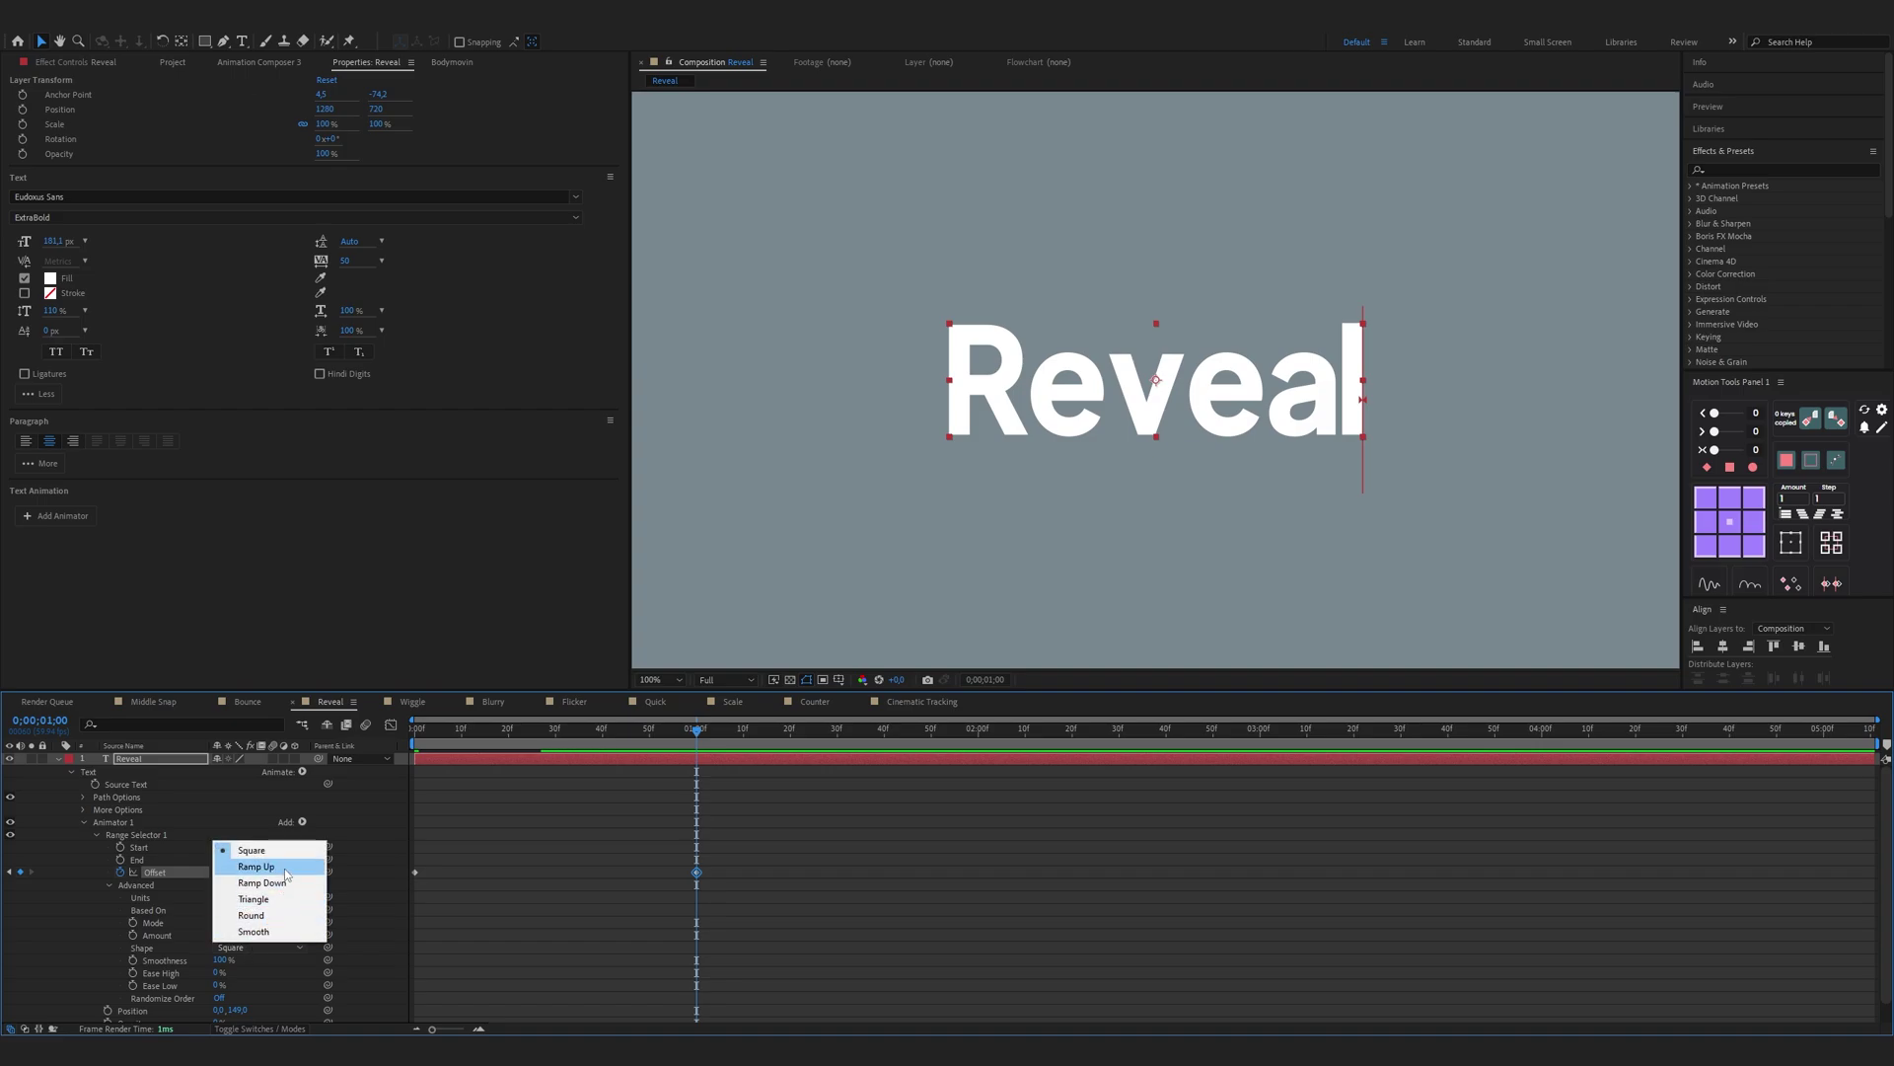
pyautogui.click(285, 866)
pyautogui.click(220, 959)
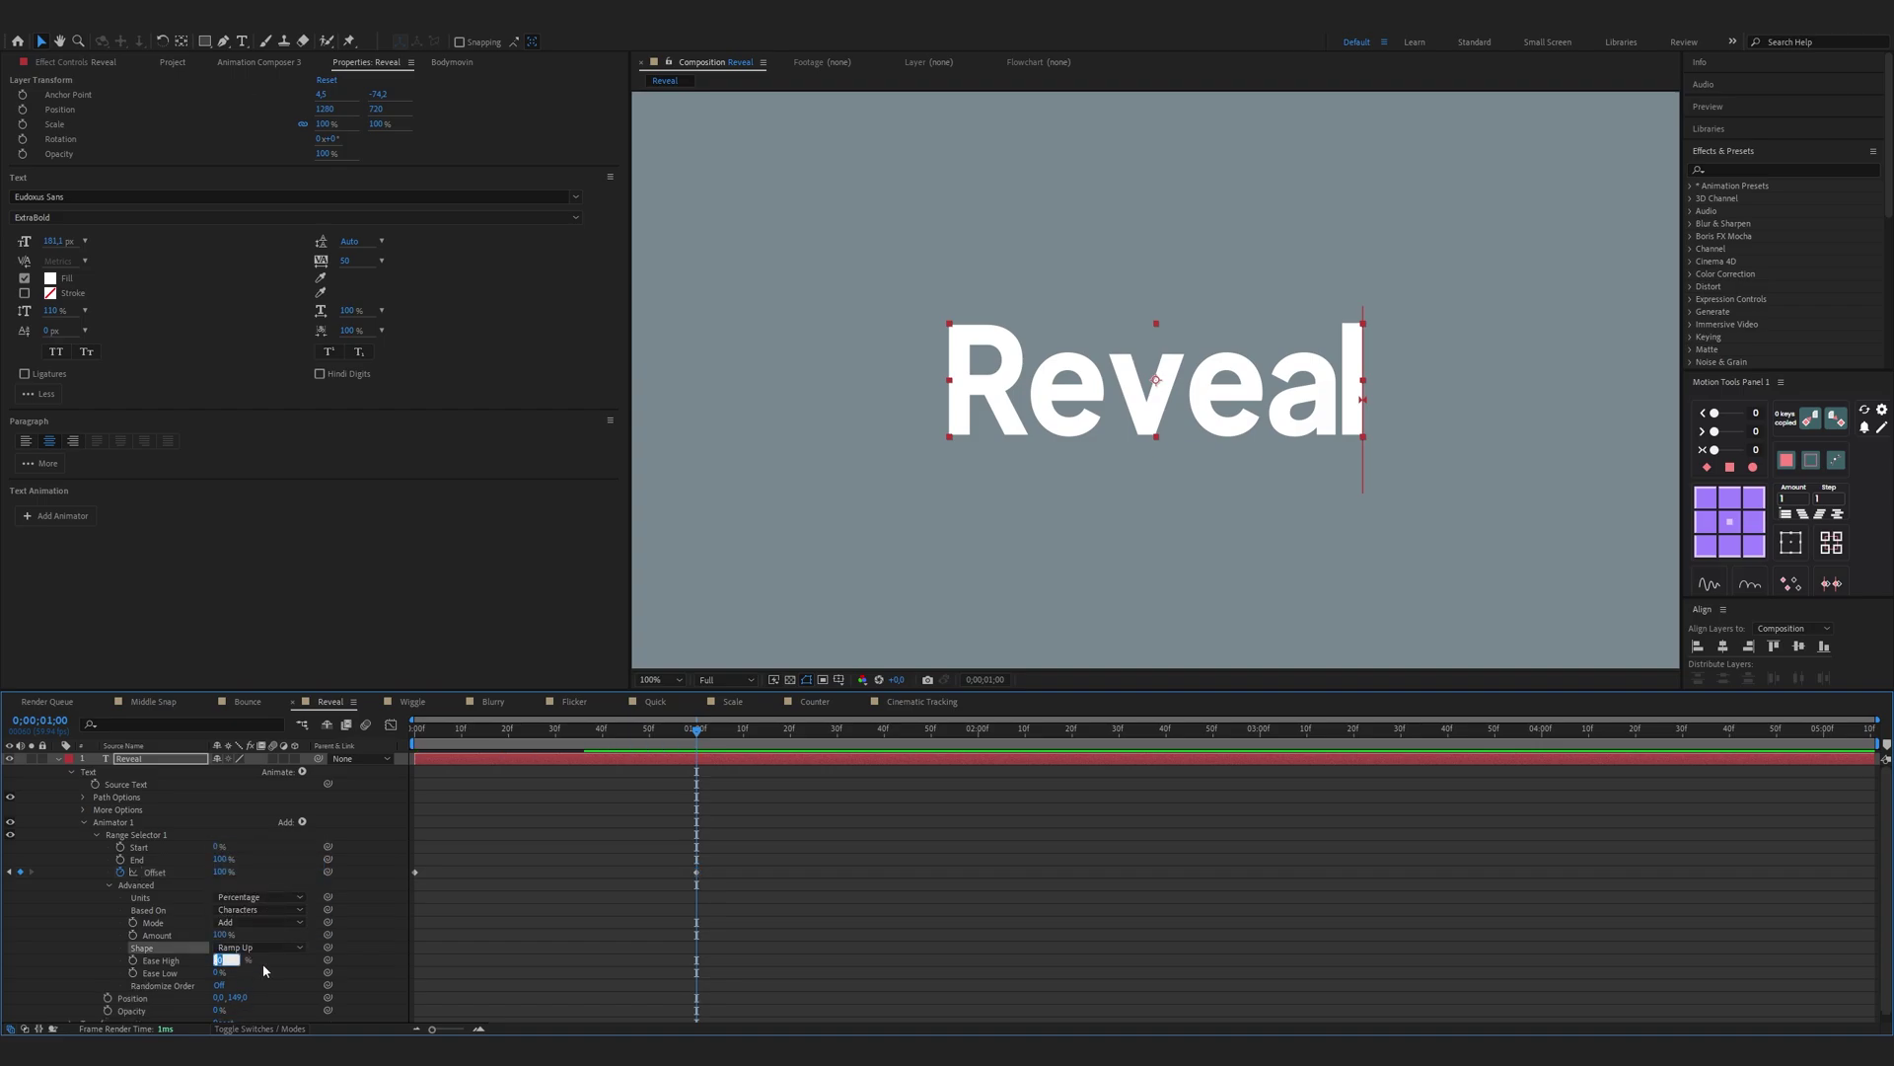
pyautogui.press('Tab')
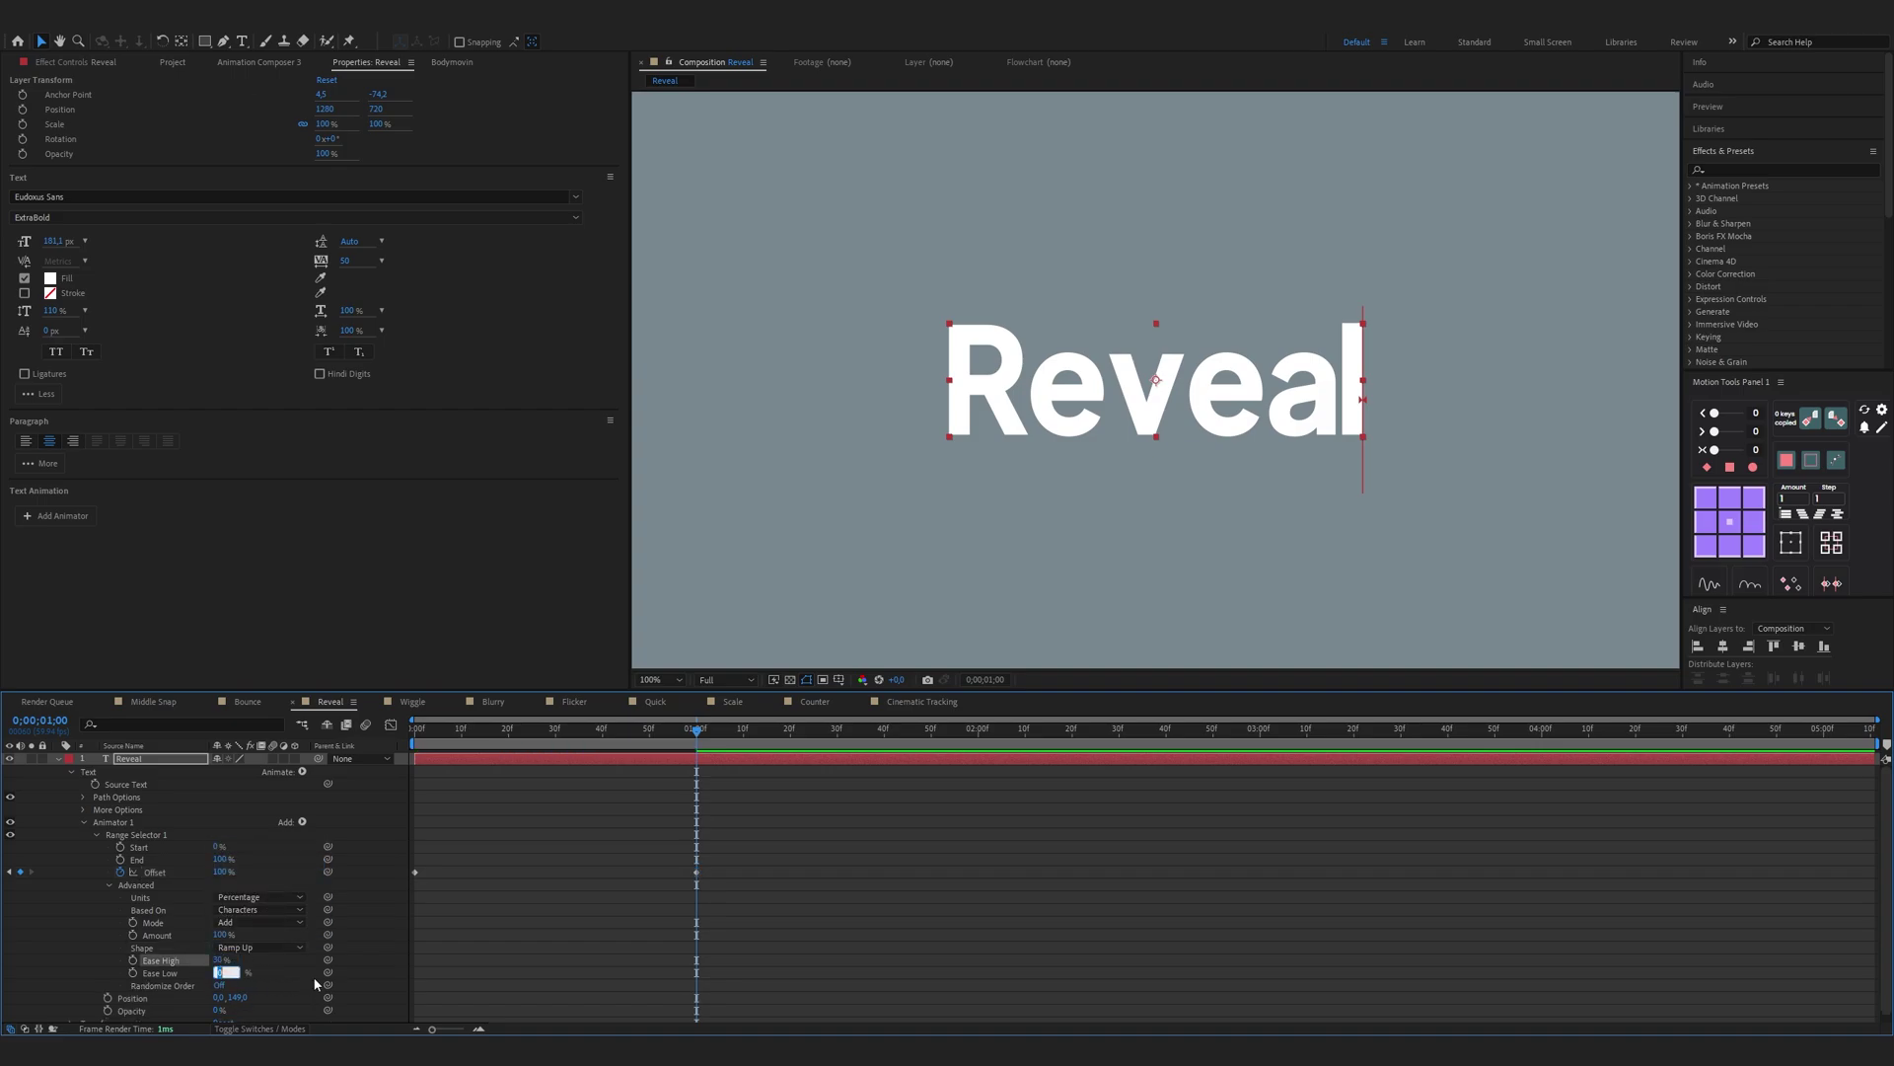
pyautogui.write('100')
pyautogui.press('Return')
# Step: Apply Easy Ease to both Offset keyframes and preview the Reveal animation
pyautogui.press('pageup')
pyautogui.press('pageup')
pyautogui.press('pageup')
pyautogui.press('pageup')
pyautogui.moveTo(797, 851); pyautogui.dragTo(407, 907)
pyautogui.rightClick(415, 875)
pyautogui.moveTo(533, 855)
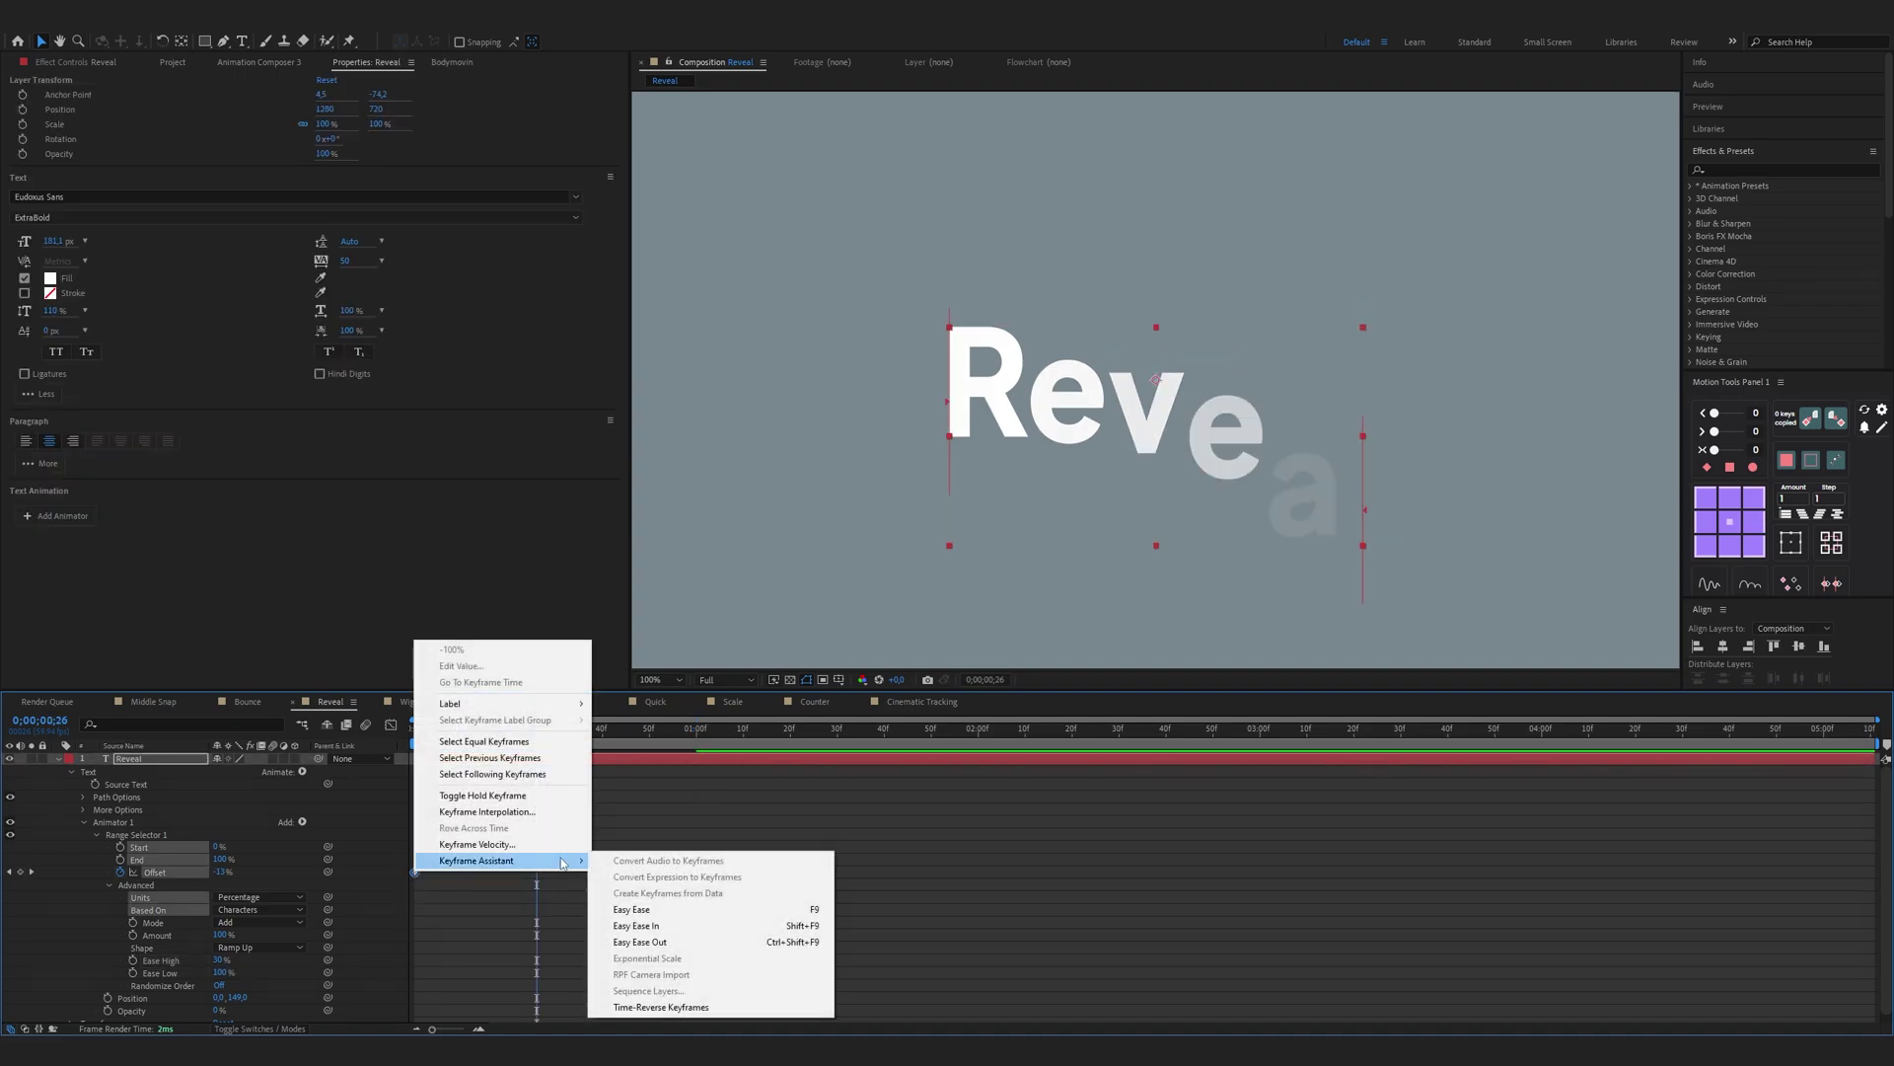
pyautogui.click(653, 910)
pyautogui.press('pageup')
pyautogui.press('pageup')
pyautogui.press('pageup')
pyautogui.press('pageup')
pyautogui.press('F2')
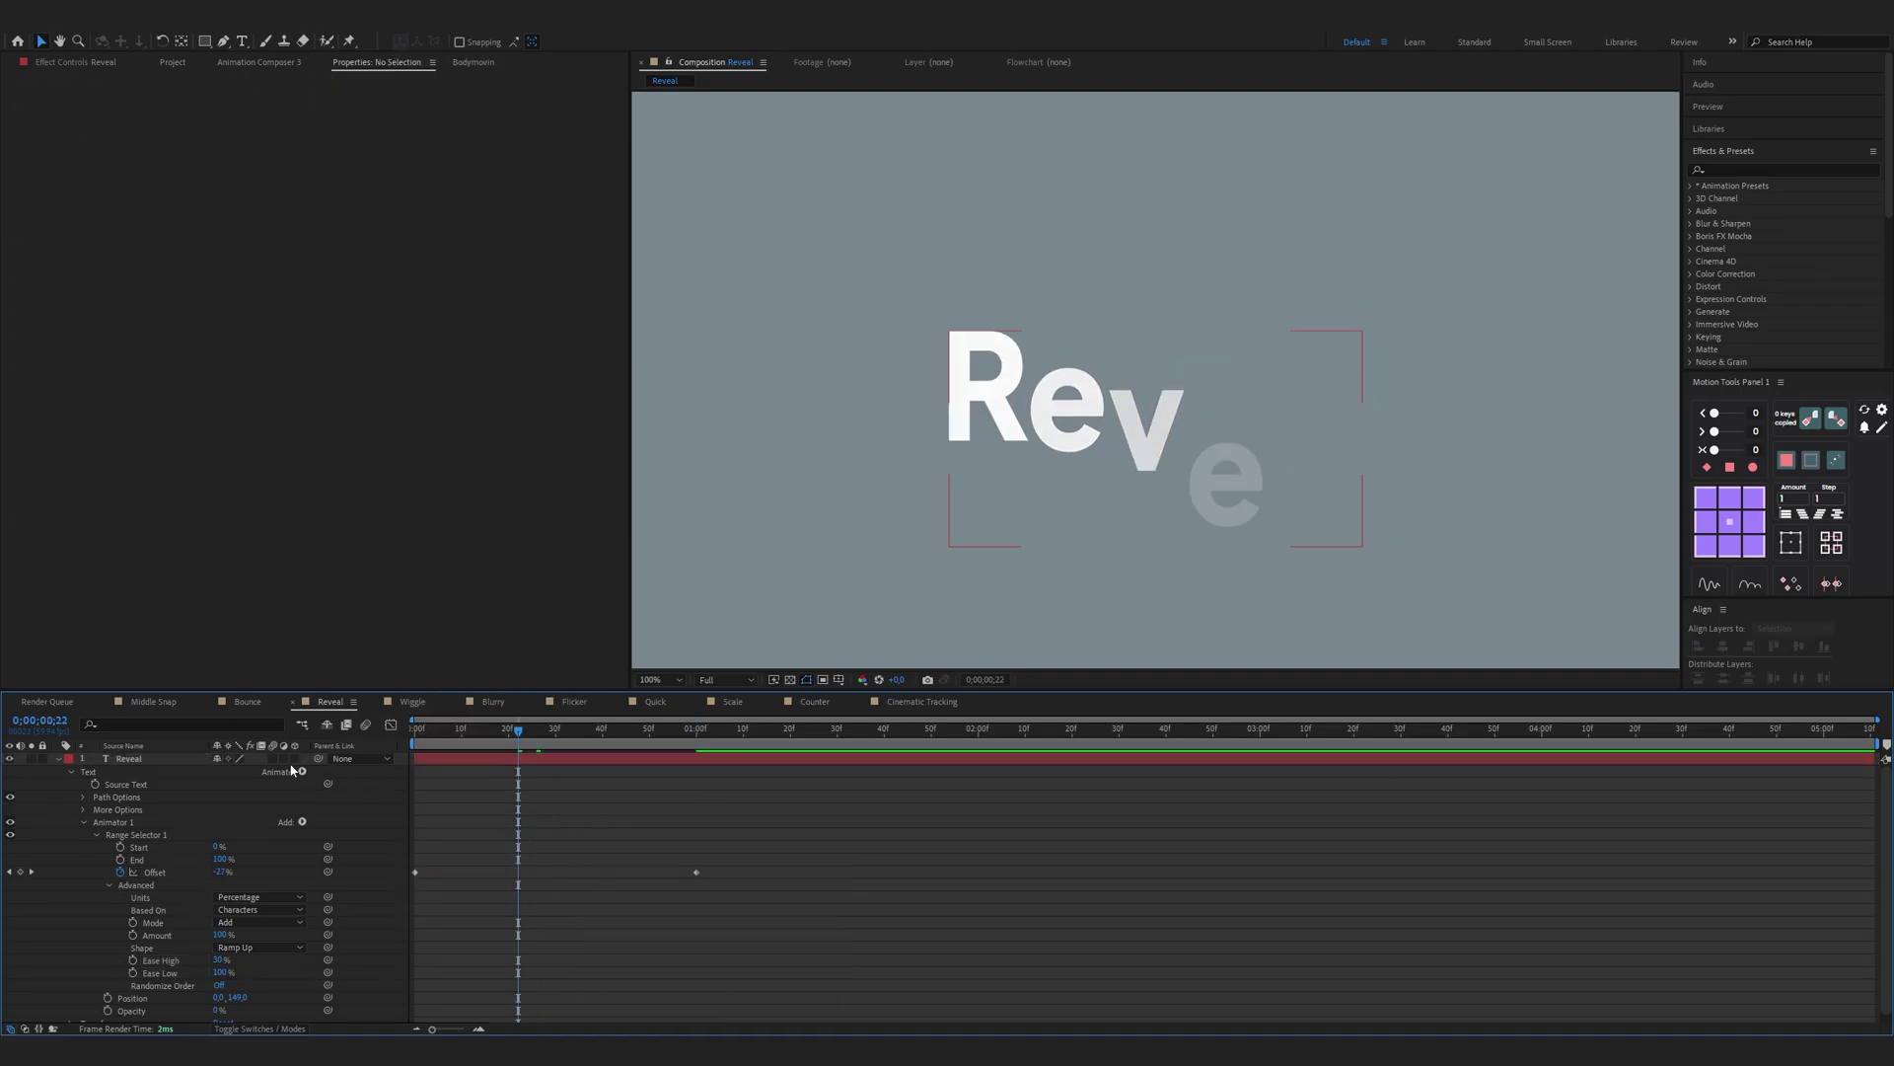
pyautogui.press('Home')
pyautogui.press('space')
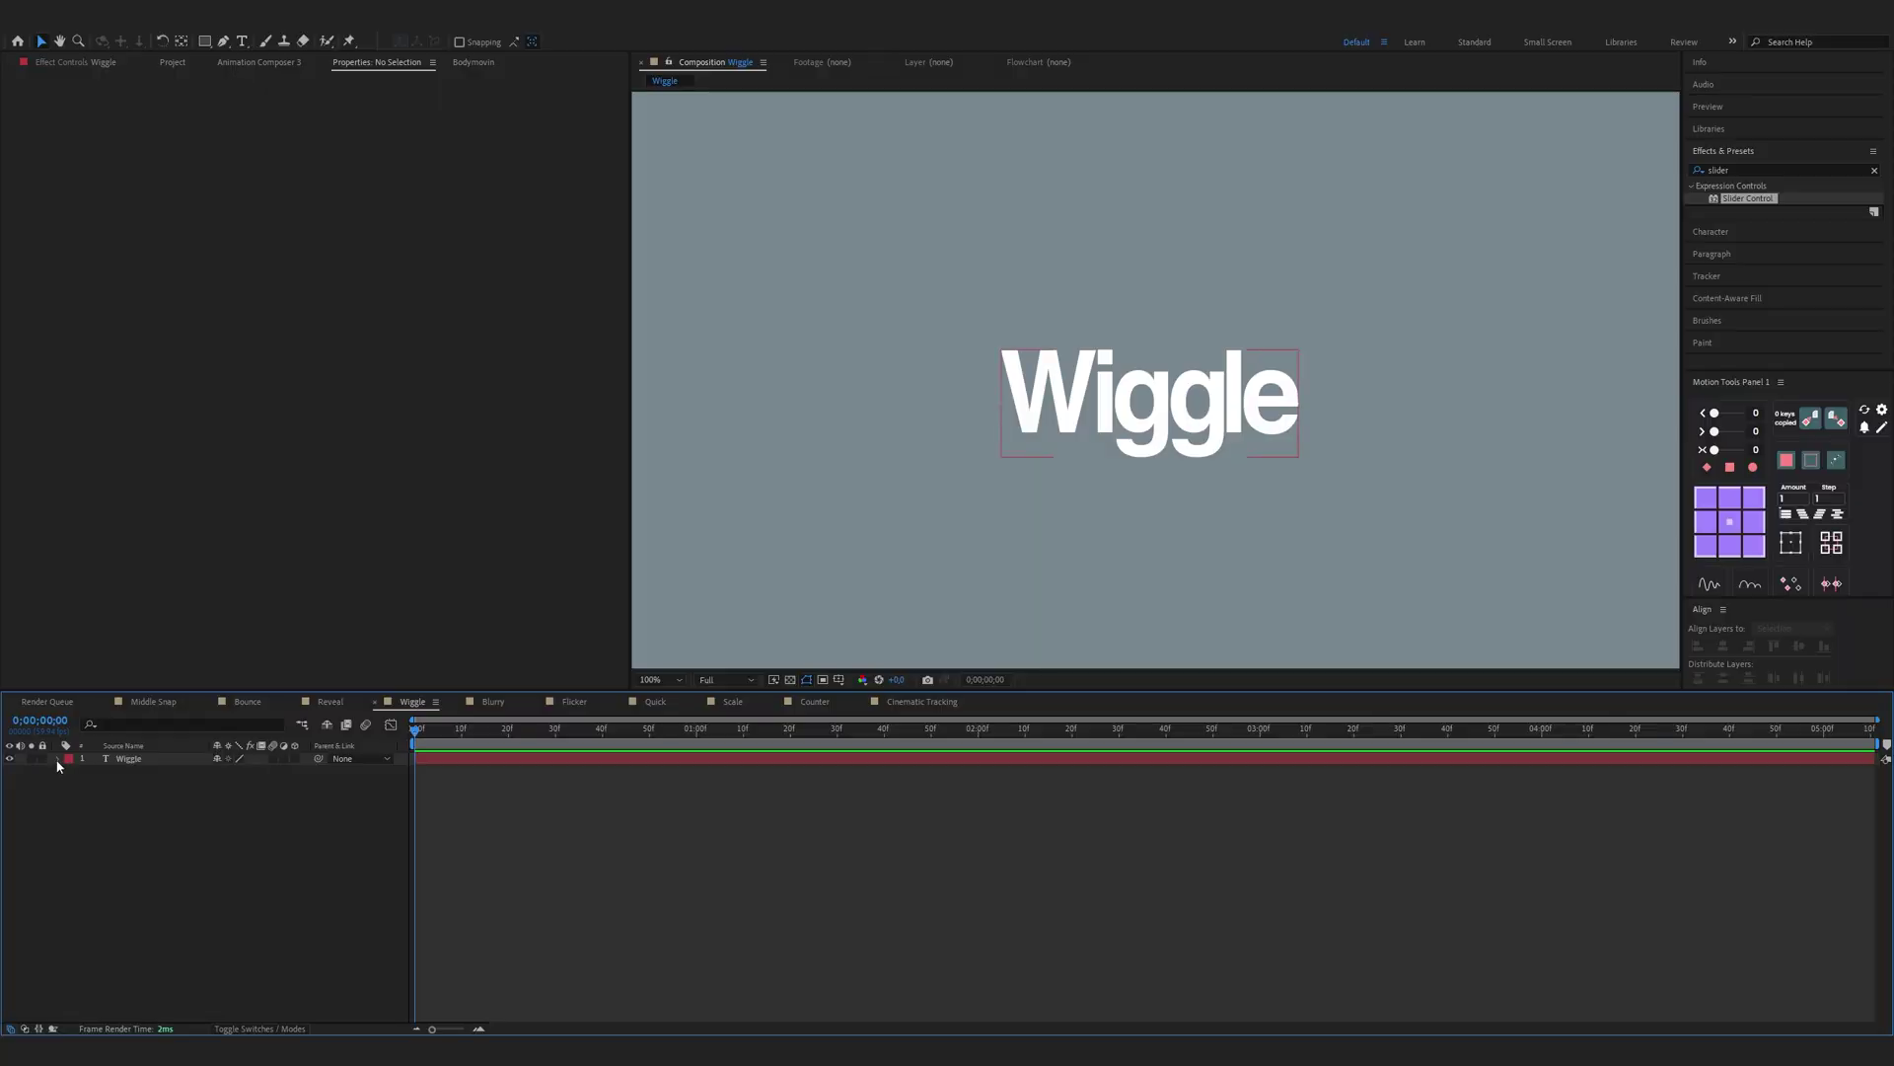
# Step: Add a position animator with a wiggly selector to Wiggle and reduce wiggles per second
pyautogui.click(57, 759)
pyautogui.click(302, 772)
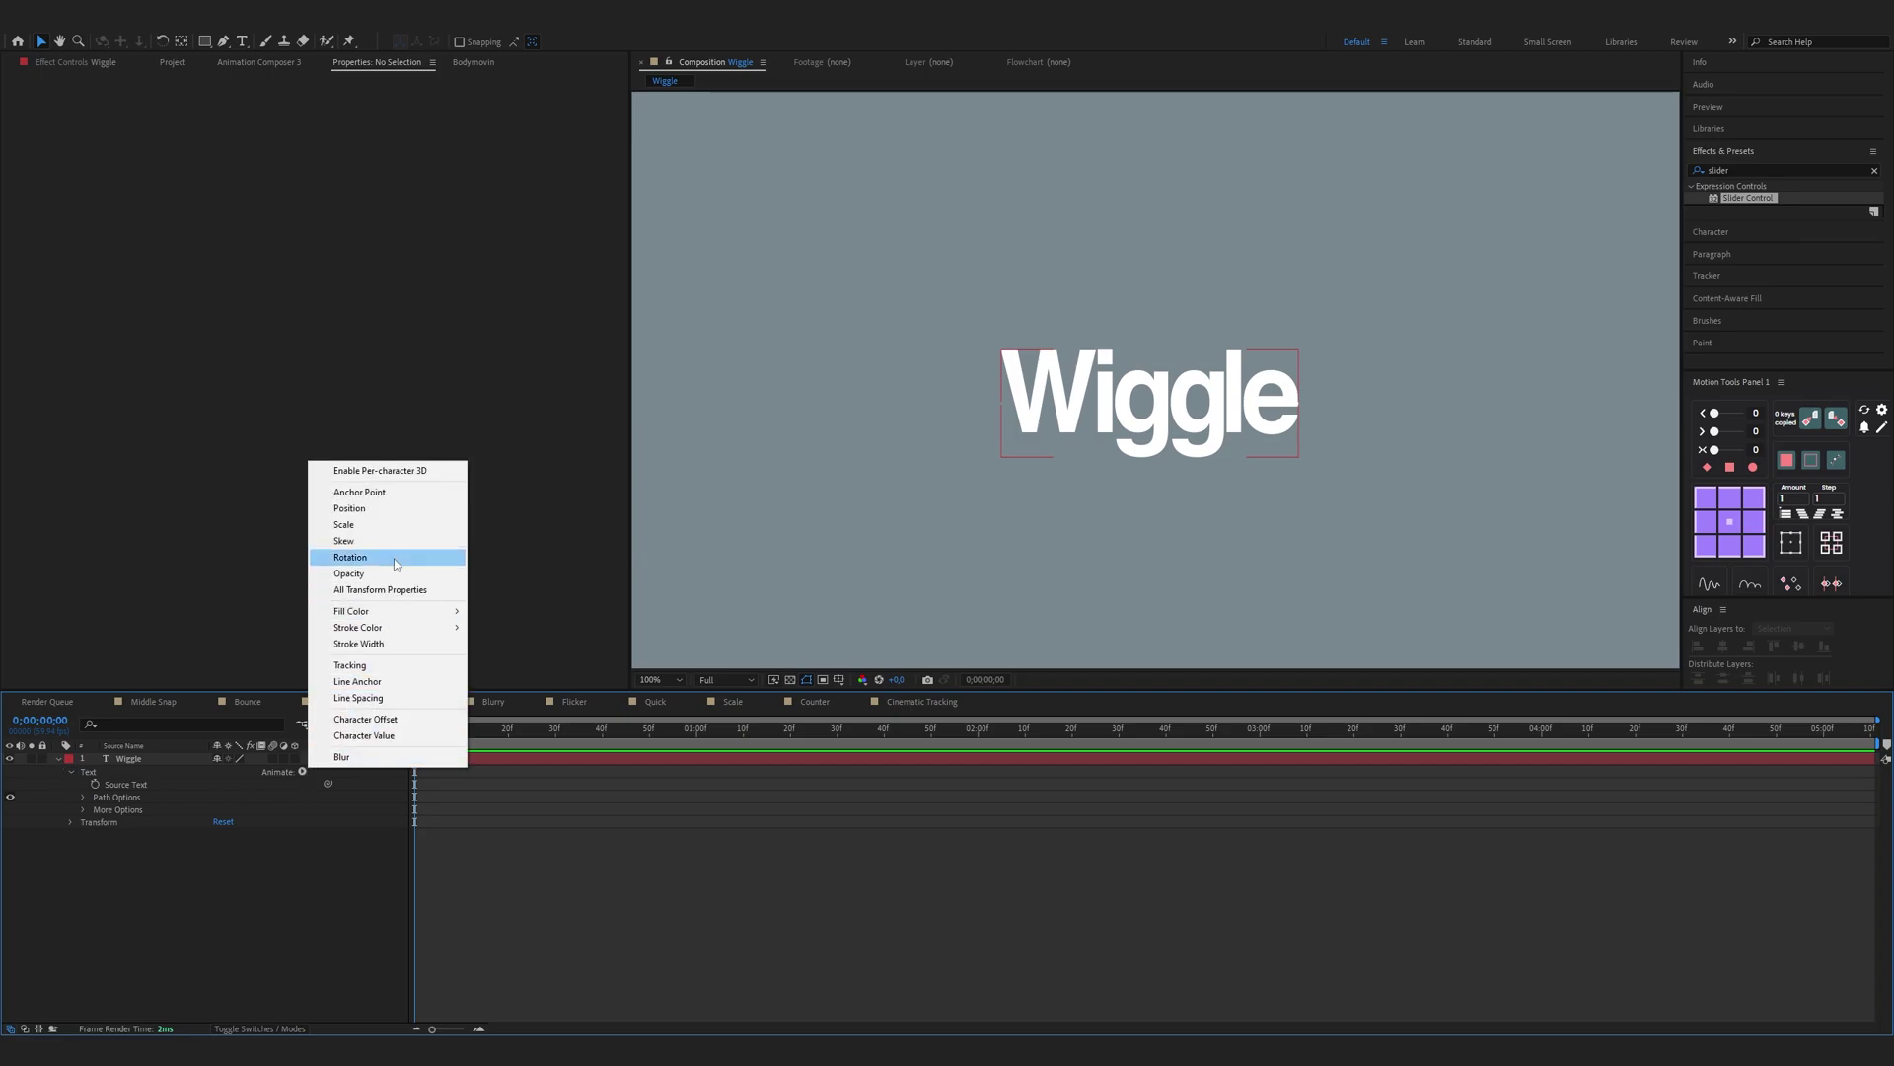
pyautogui.click(378, 510)
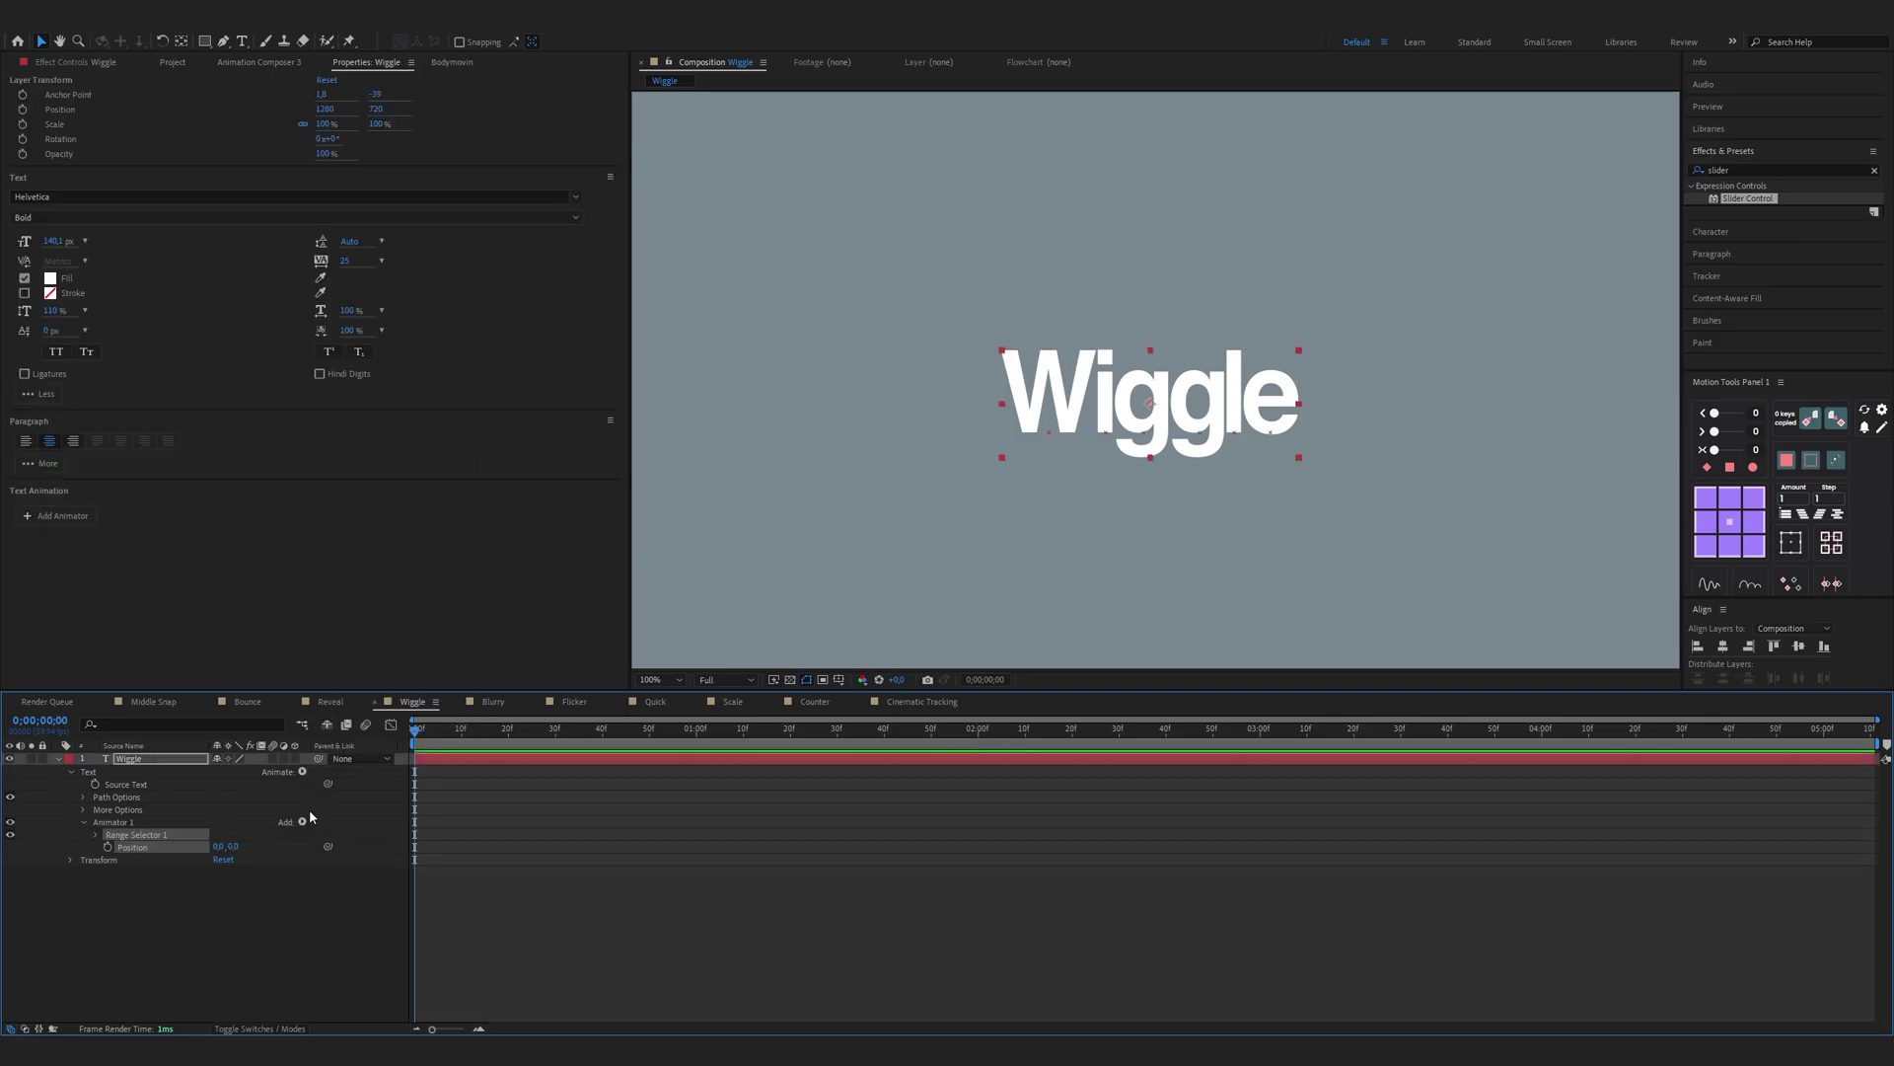
pyautogui.click(304, 822)
pyautogui.click(429, 859)
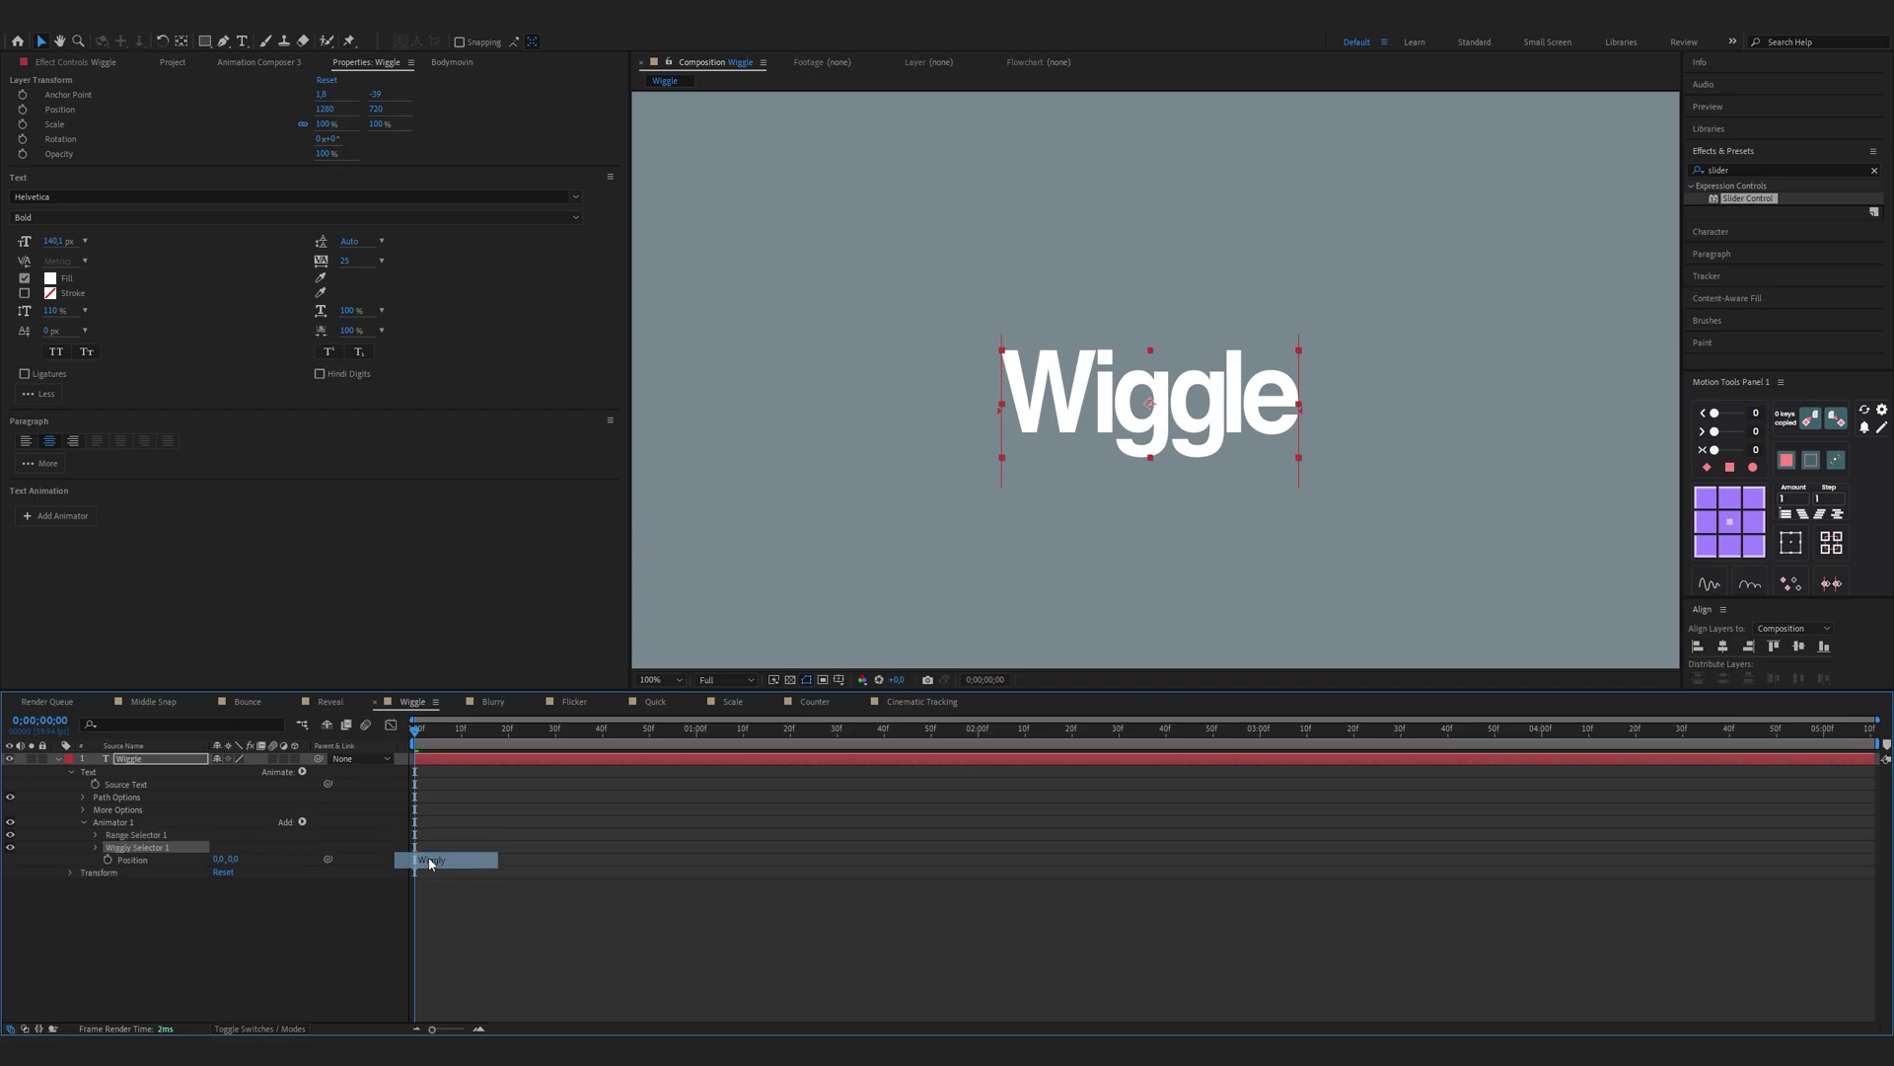
pyautogui.click(182, 884)
pyautogui.click(97, 848)
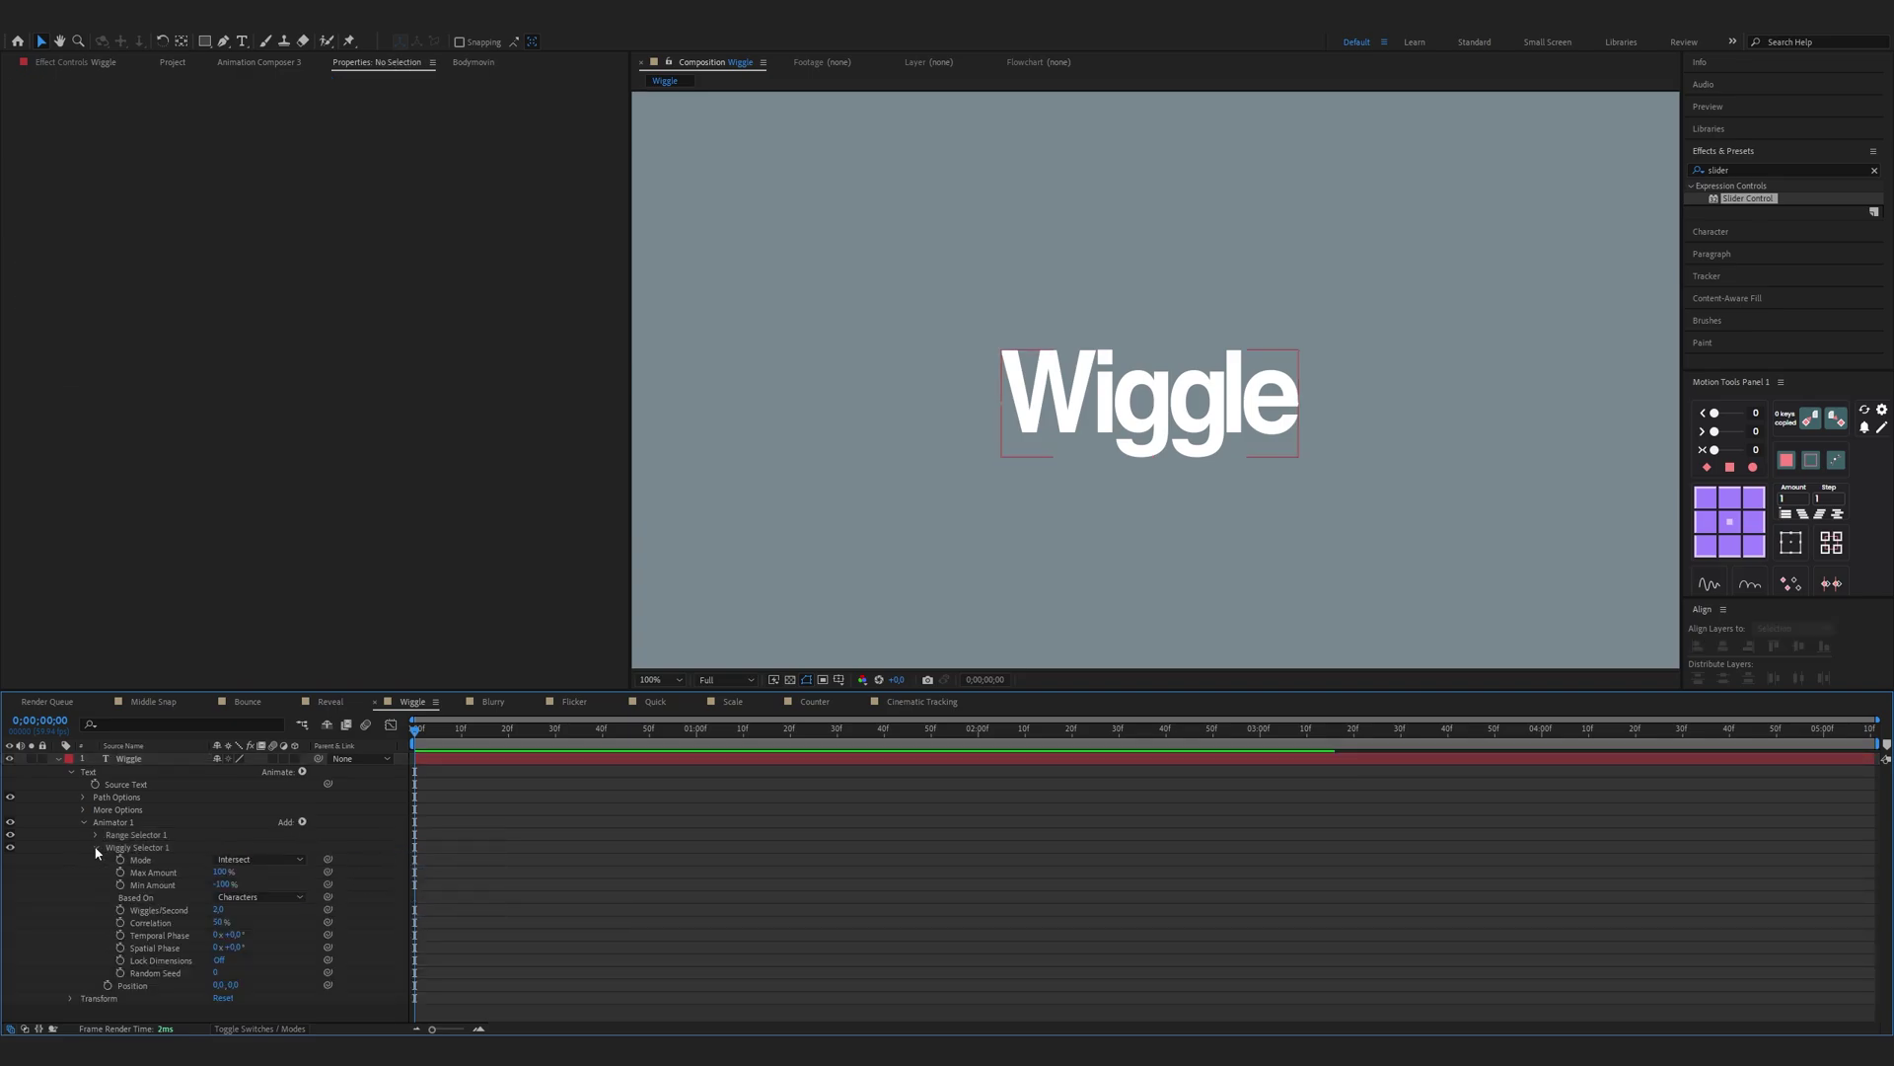
pyautogui.moveTo(218, 910); pyautogui.dragTo(218, 933)
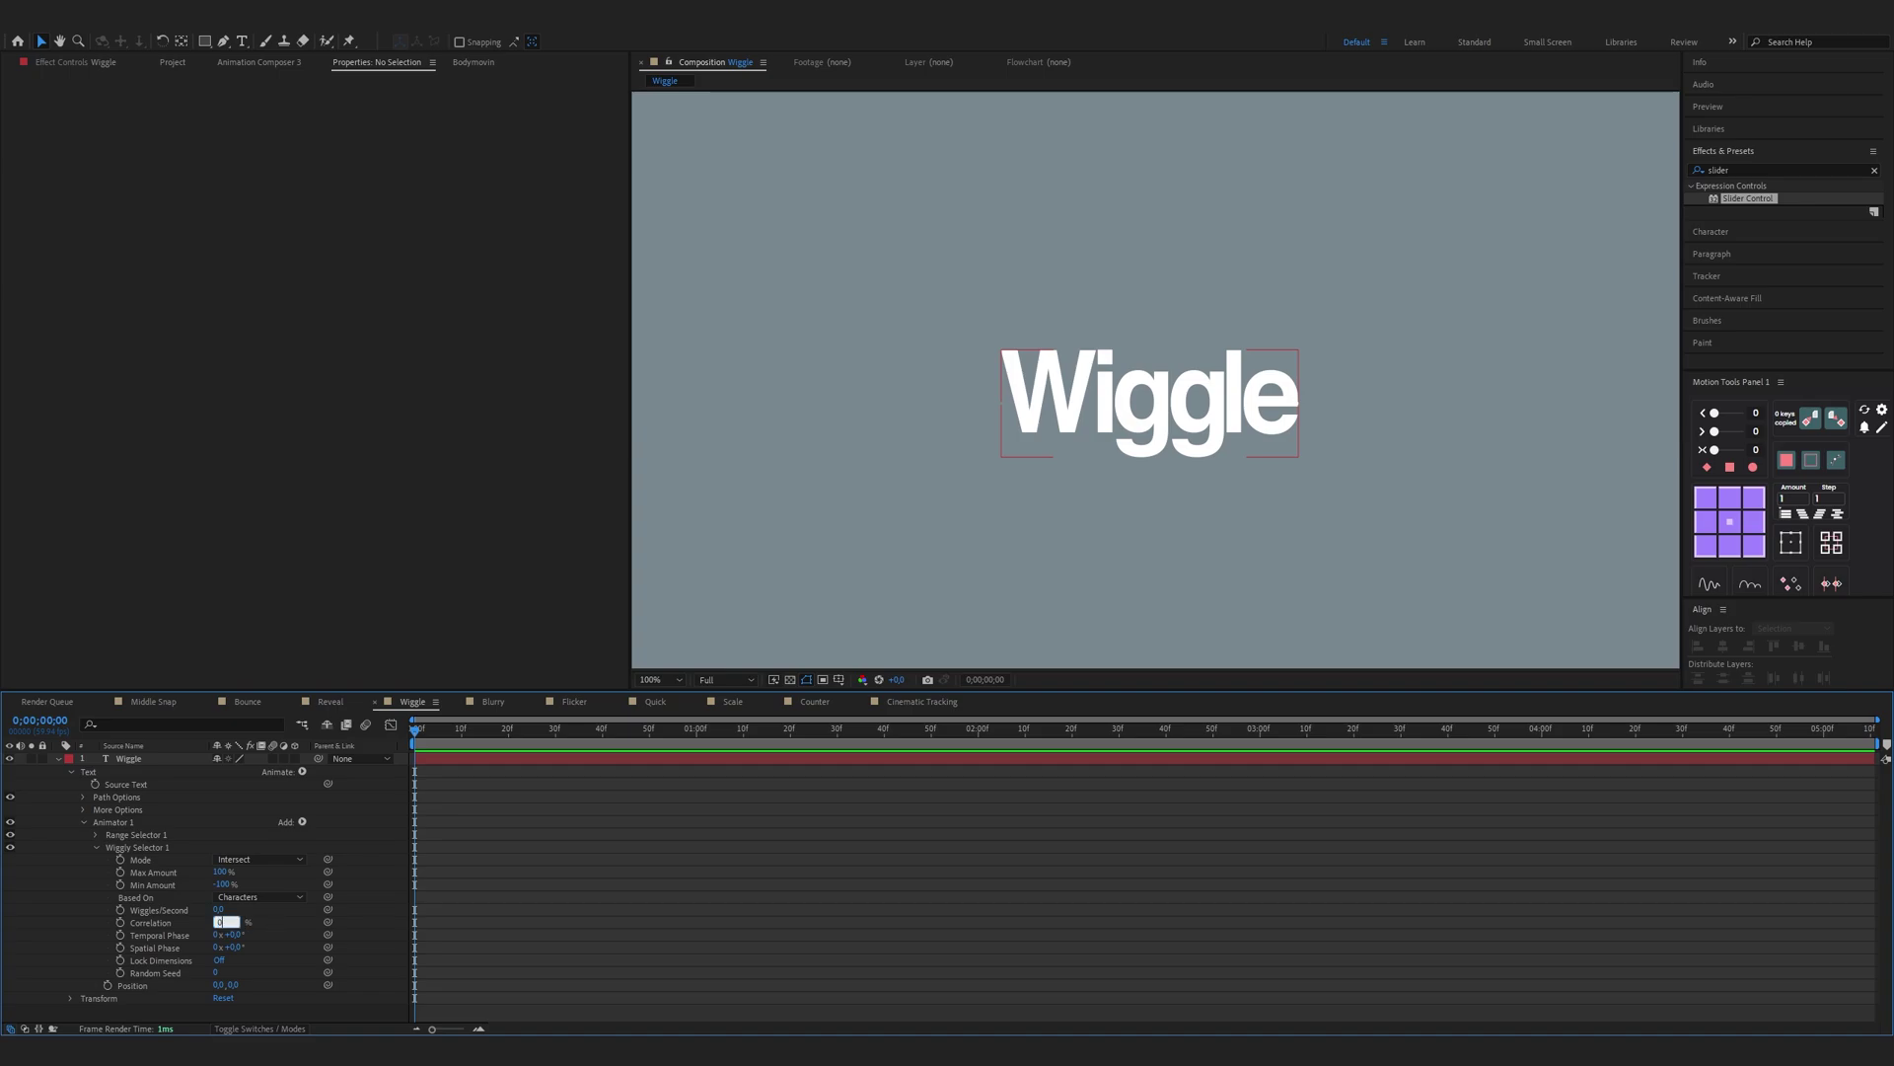
# Step: Set the animator's wiggly Position amount to 5
pyautogui.click(221, 984)
pyautogui.click(233, 985)
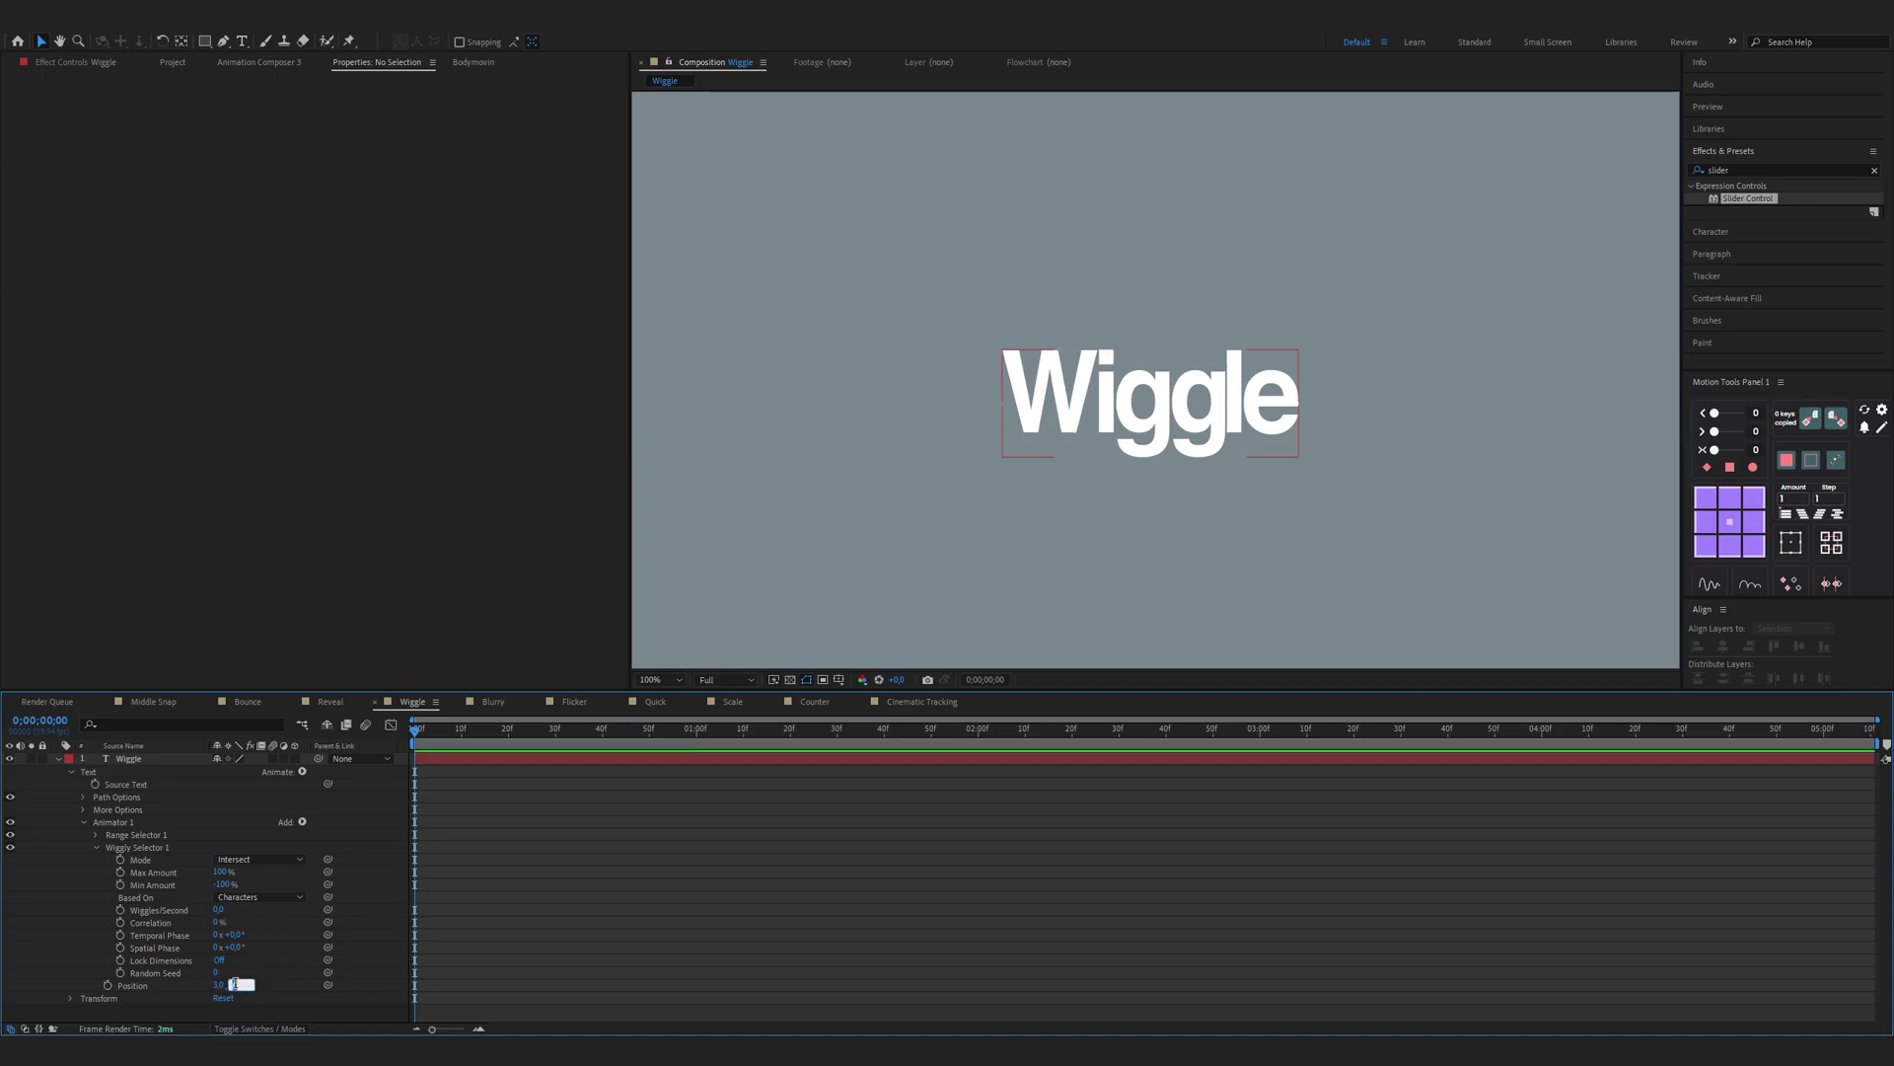
pyautogui.write('5')
pyautogui.press('Return')
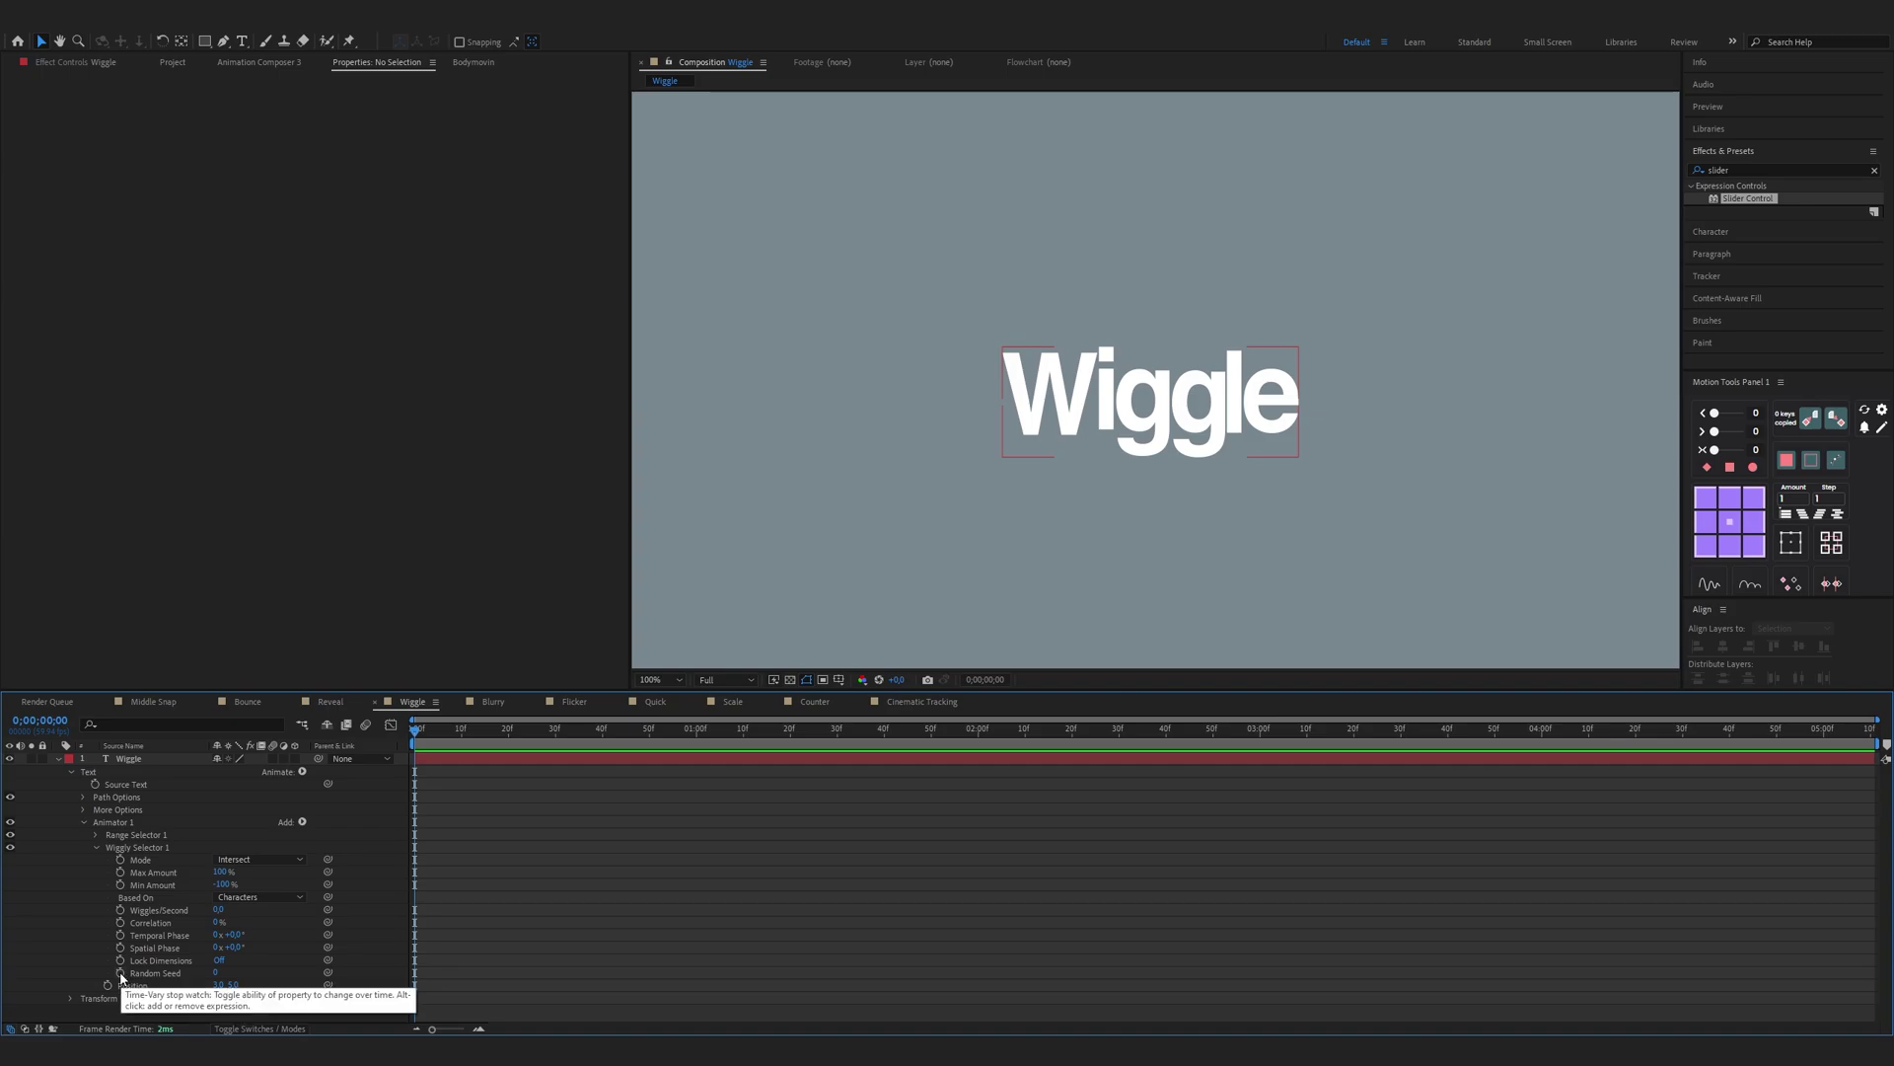
# Step: Give Random Seed the expression posterizeTime(15); random(1000) and preview
pyautogui.keyDown('alt'); pyautogui.click(120, 972); pyautogui.keyUp('alt')
pyautogui.write('post')
pyautogui.click(514, 1003)
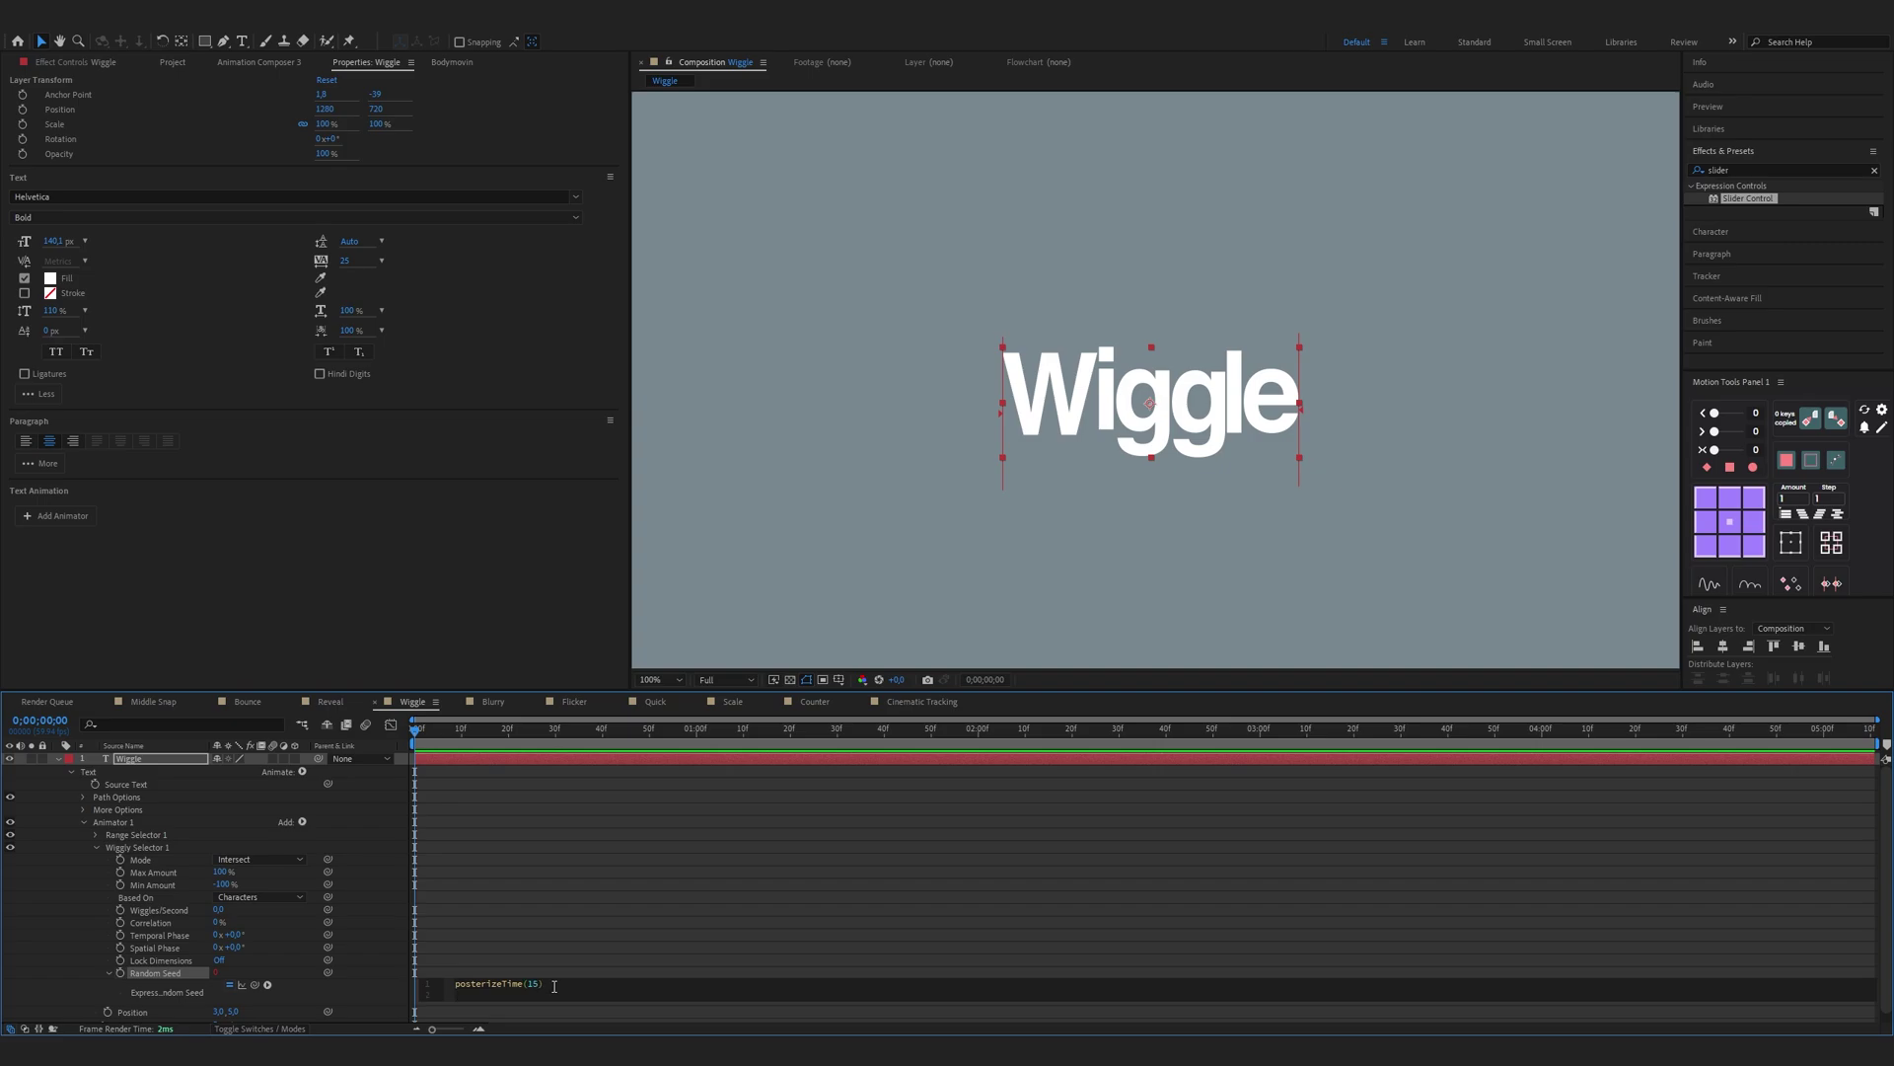
pyautogui.write('ndom(')
pyautogui.click(536, 931)
pyautogui.press('space')
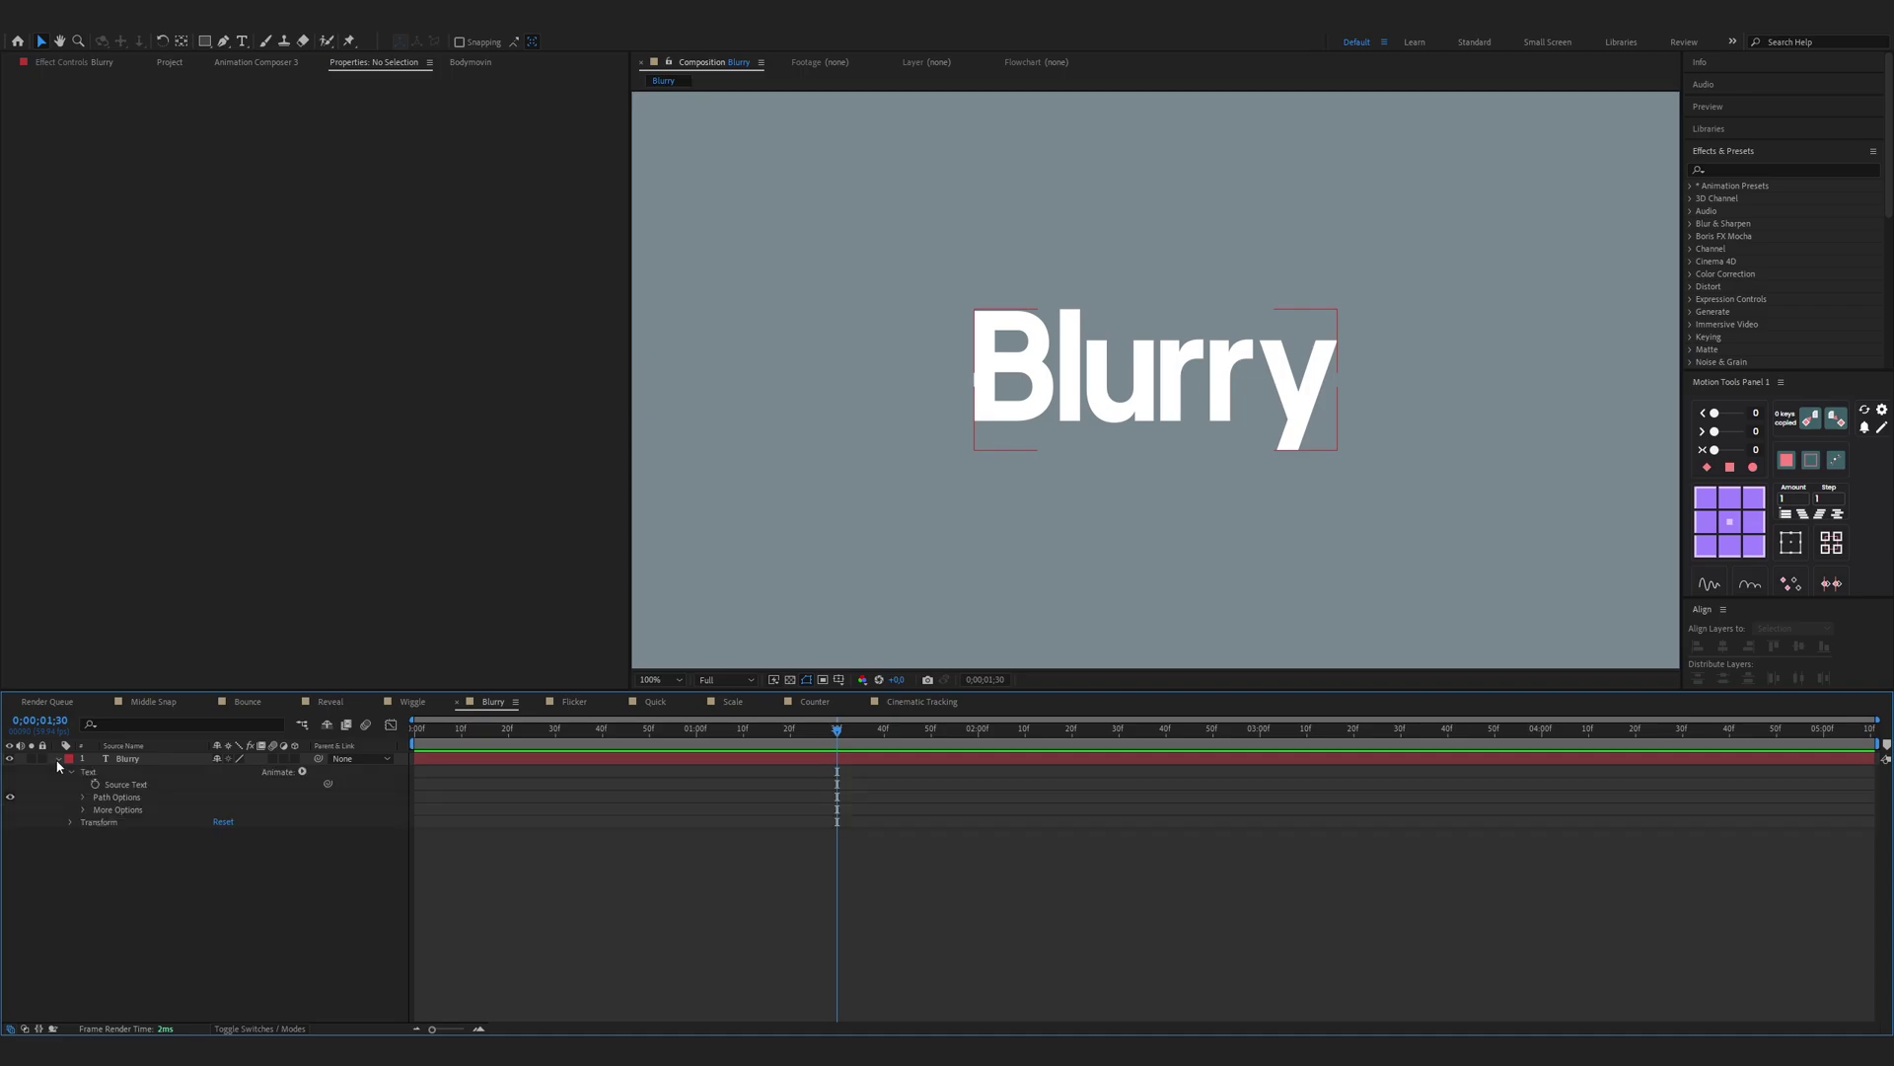
# Step: Add an Opacity animator to the Blurry text, keyframed from 0% at frame 0 to 100% at 1;30
pyautogui.click(303, 772)
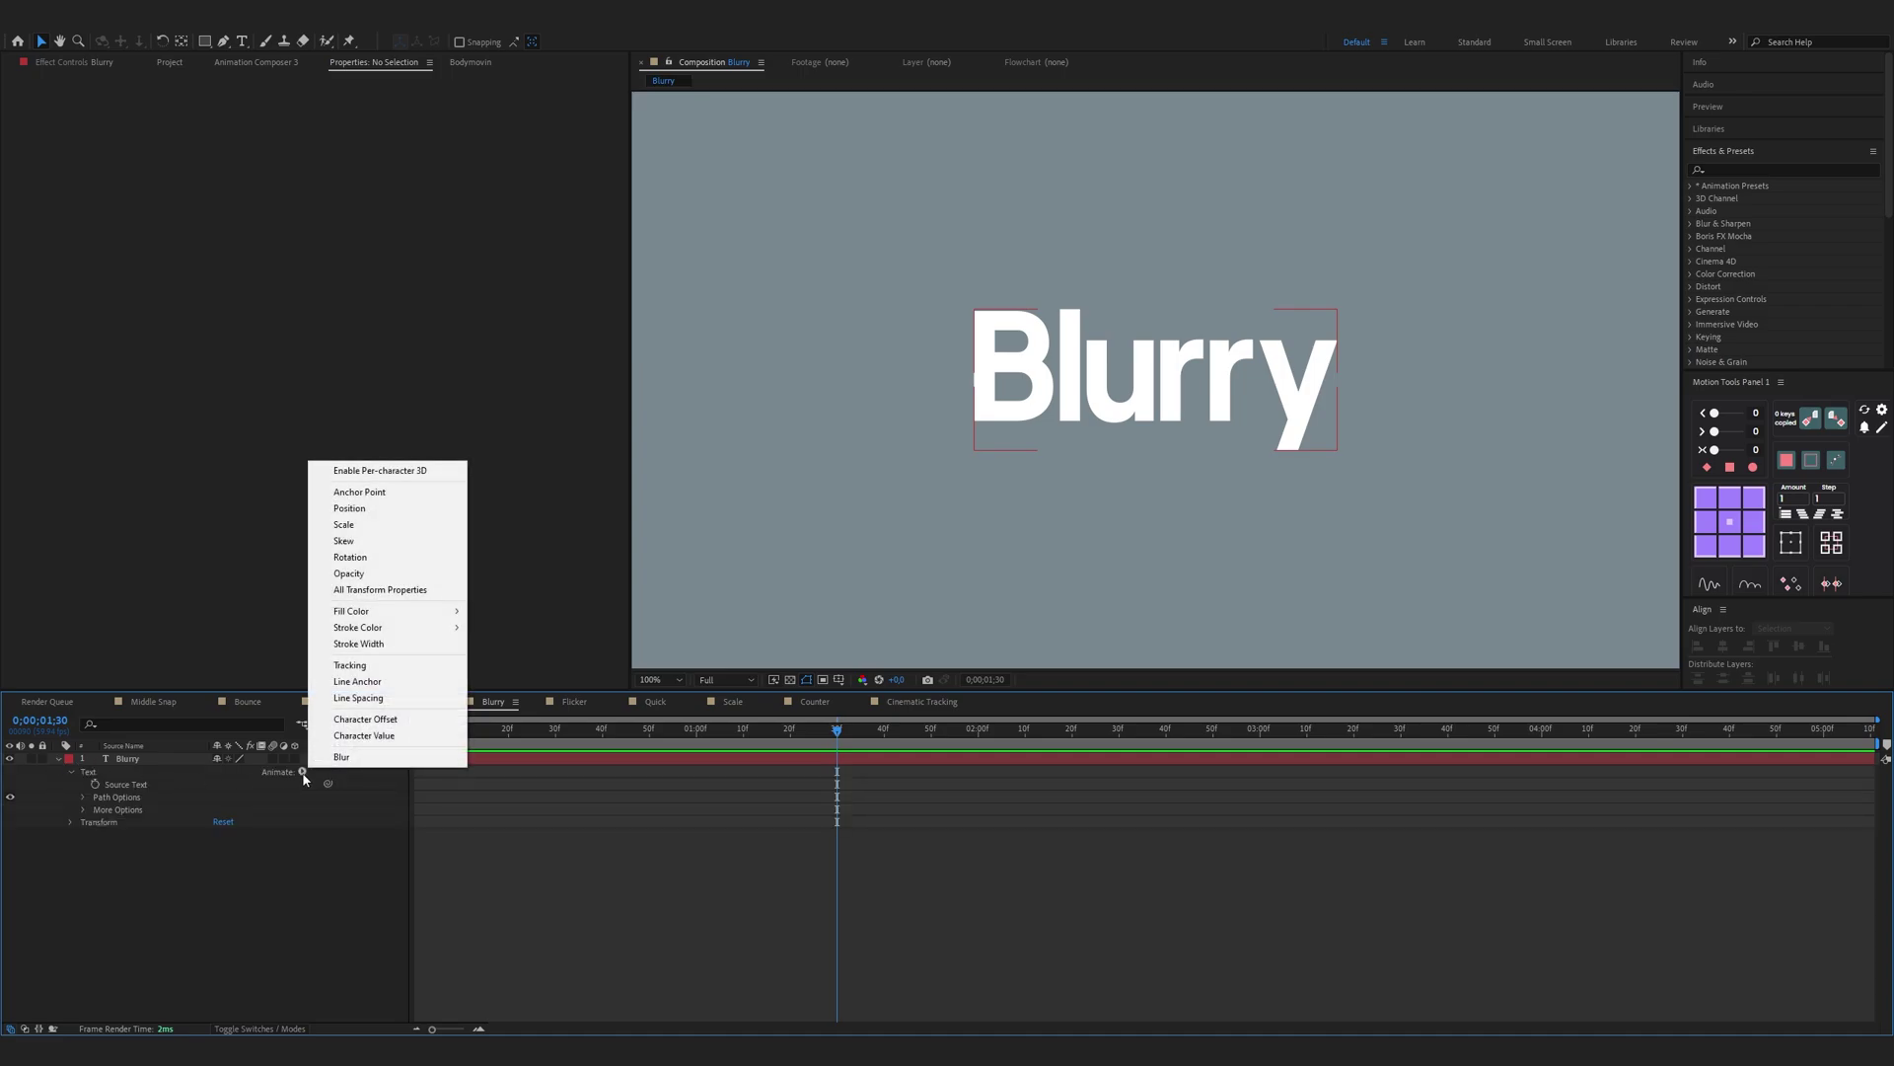
pyautogui.click(386, 578)
pyautogui.press('Home')
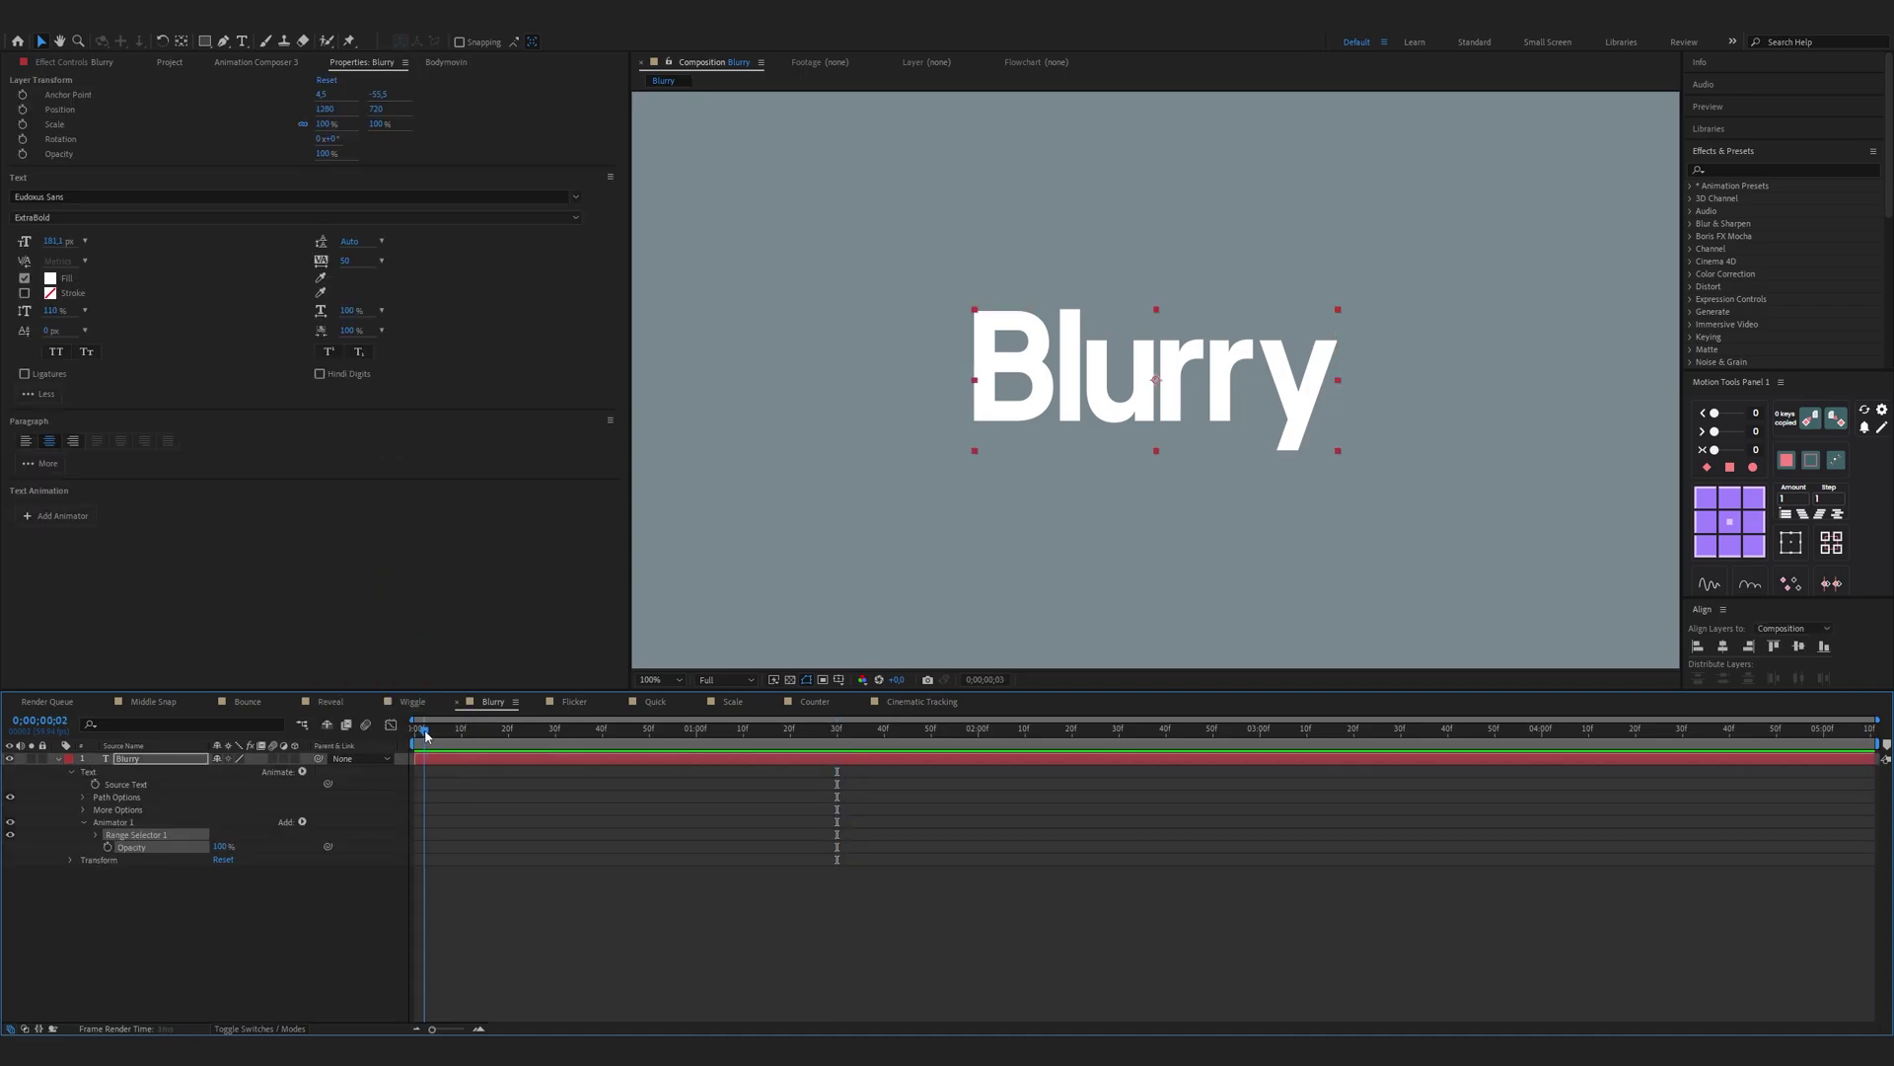
pyautogui.moveTo(218, 848); pyautogui.dragTo(148, 850)
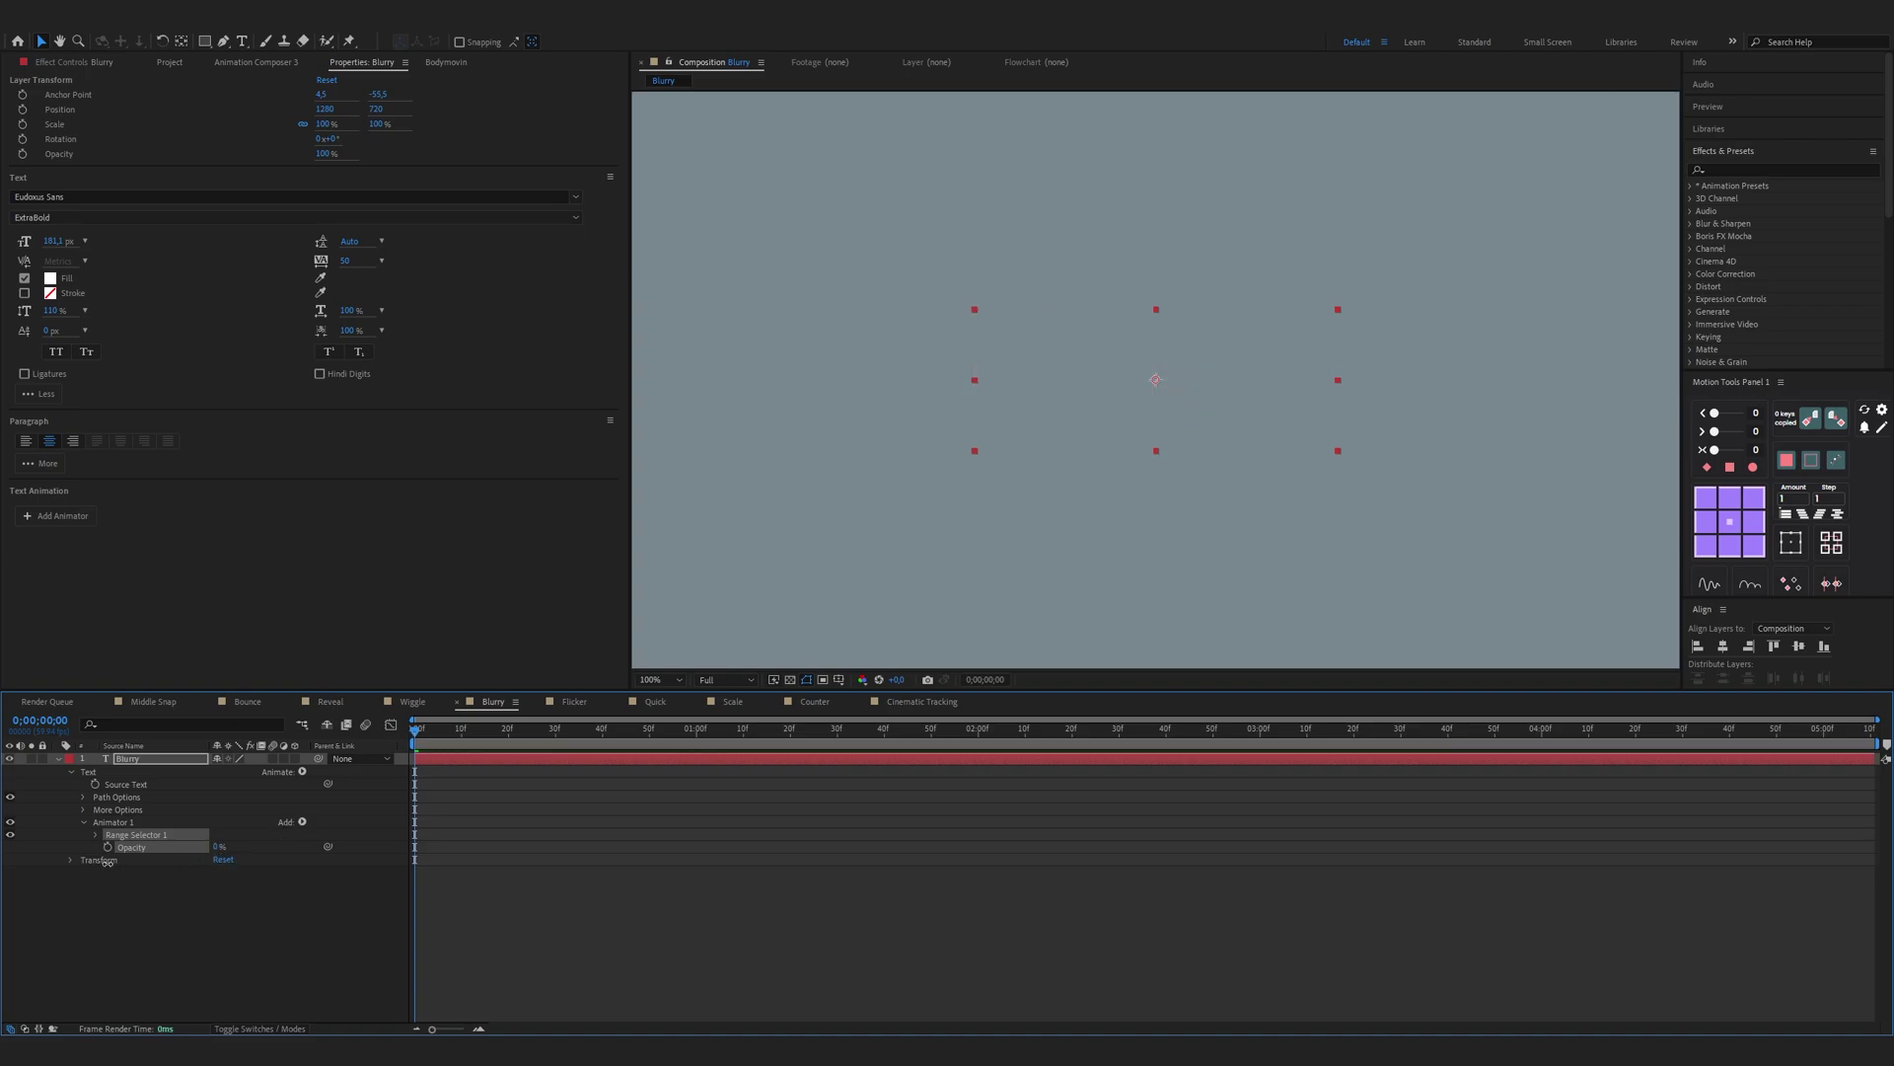
pyautogui.click(108, 847)
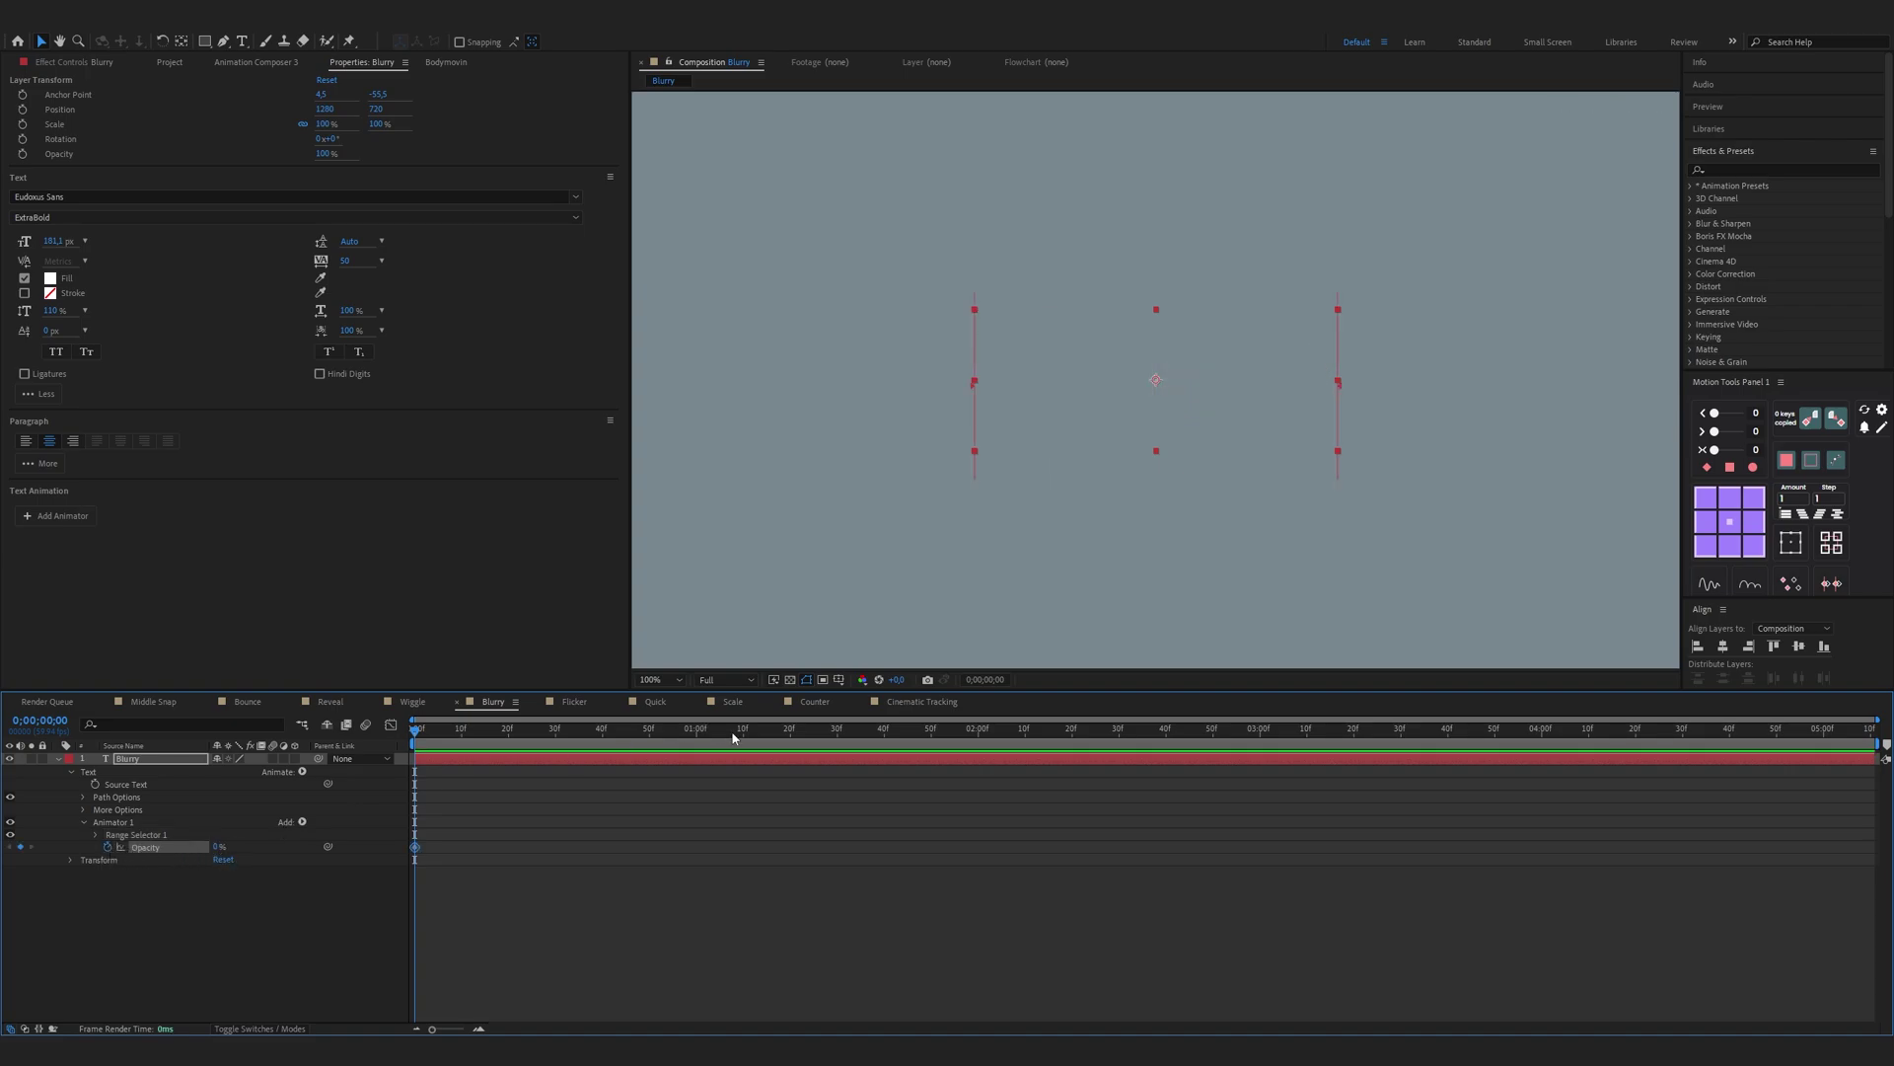
pyautogui.click(837, 743)
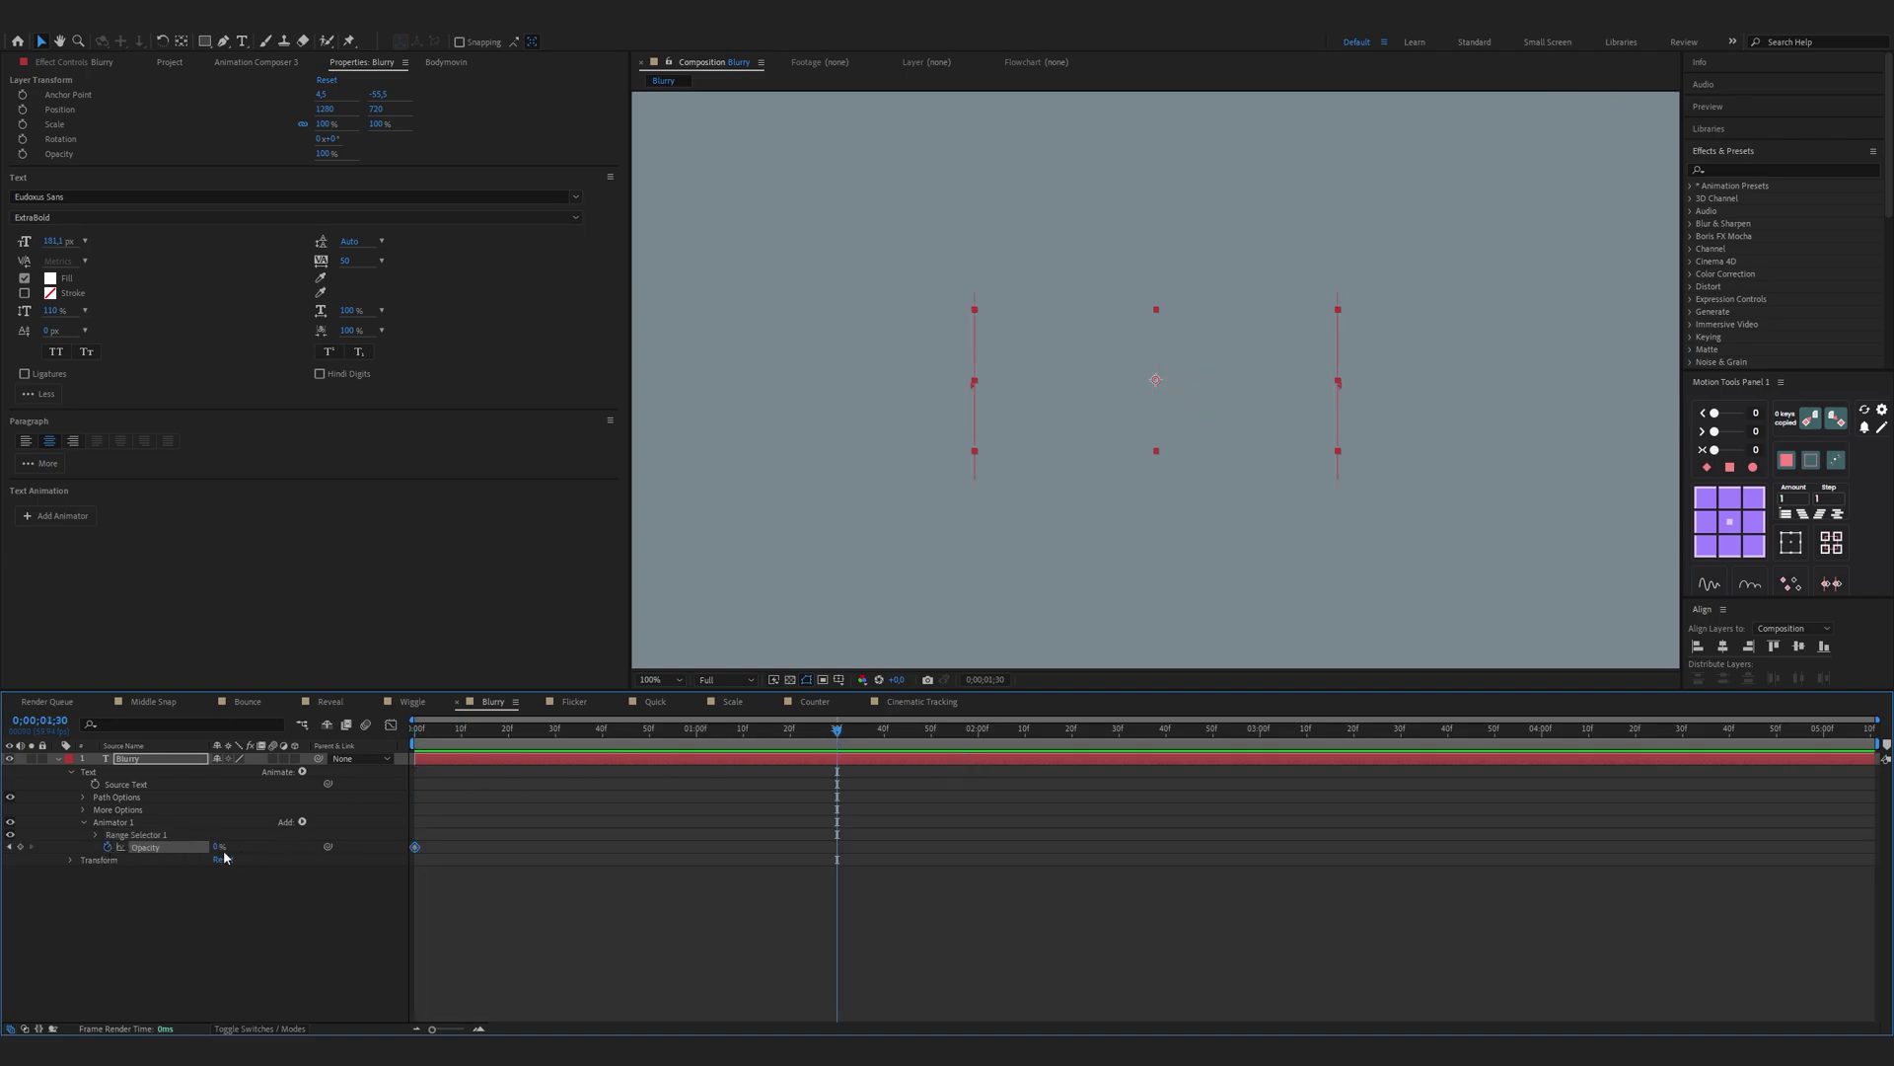
pyautogui.moveTo(218, 848); pyautogui.dragTo(378, 854)
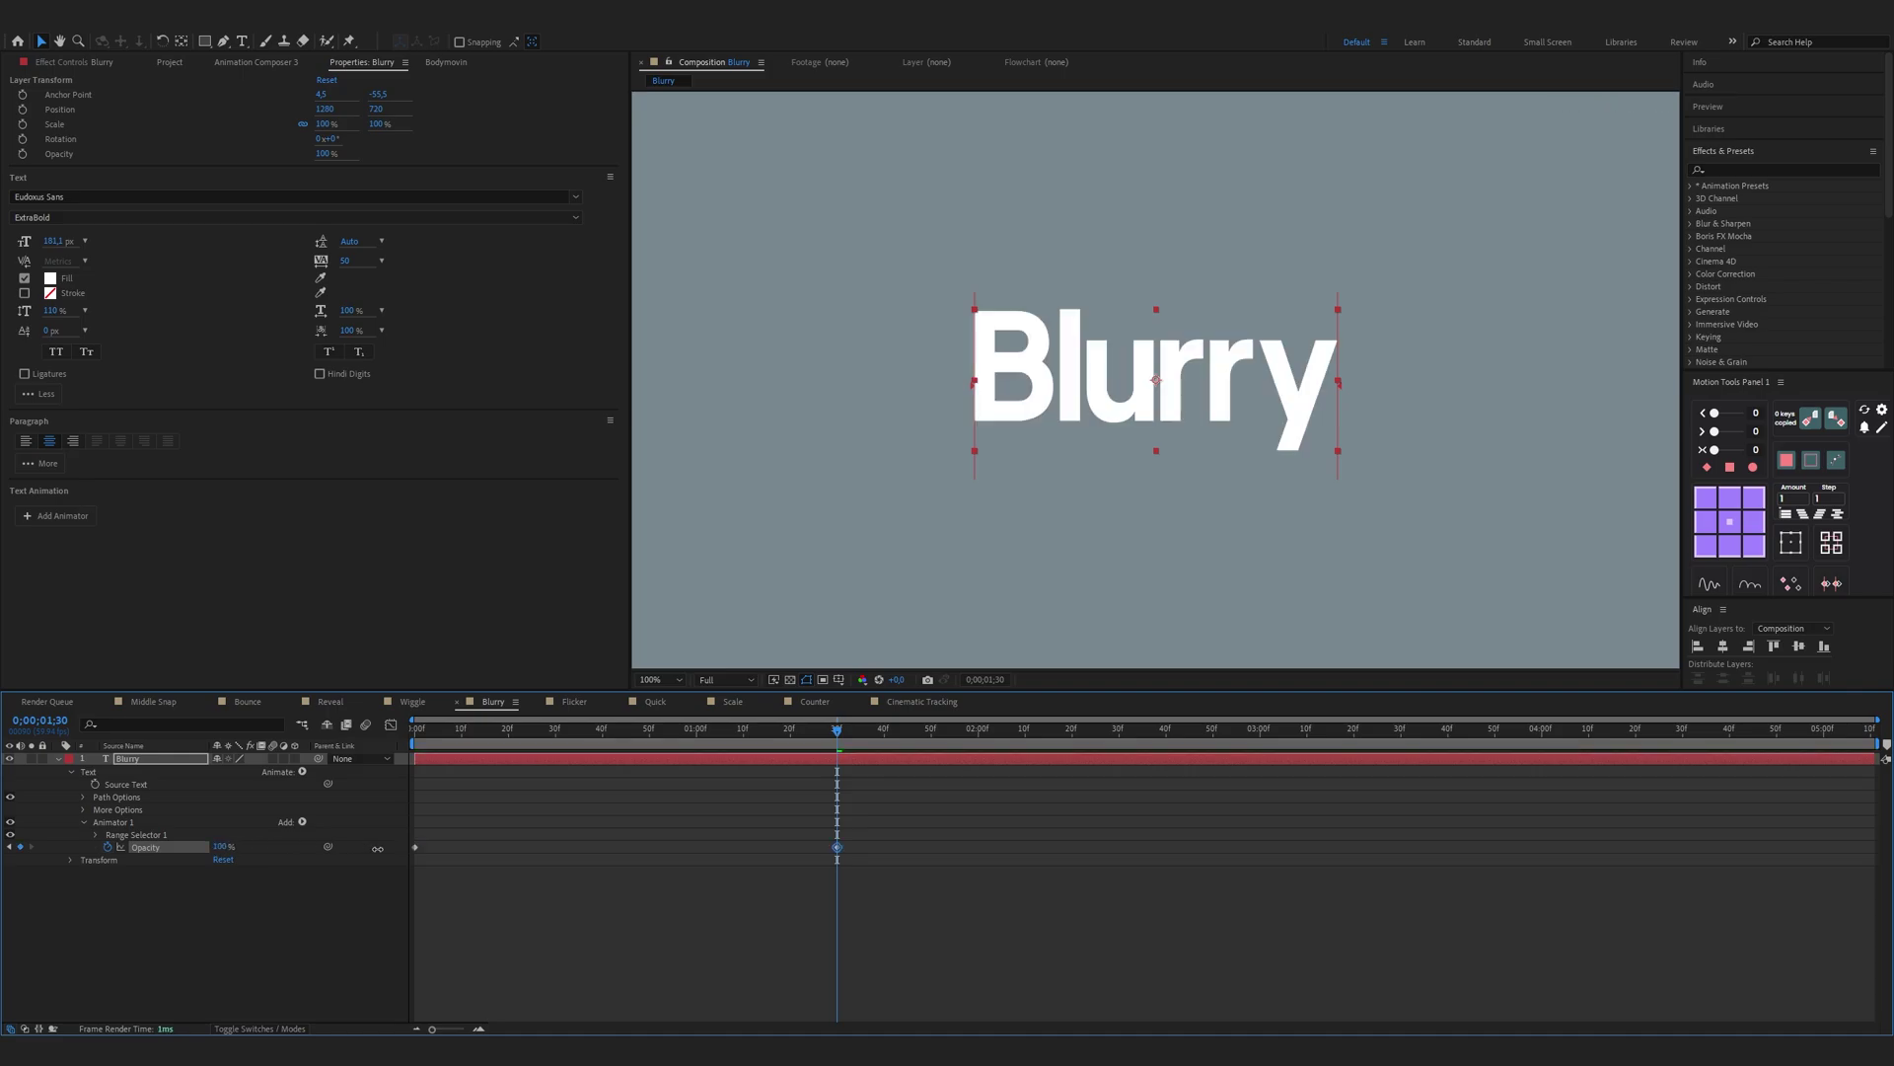
# Step: Rename the Opacity animator to A1
pyautogui.click(145, 827)
pyautogui.press('Return')
pyautogui.write('A1')
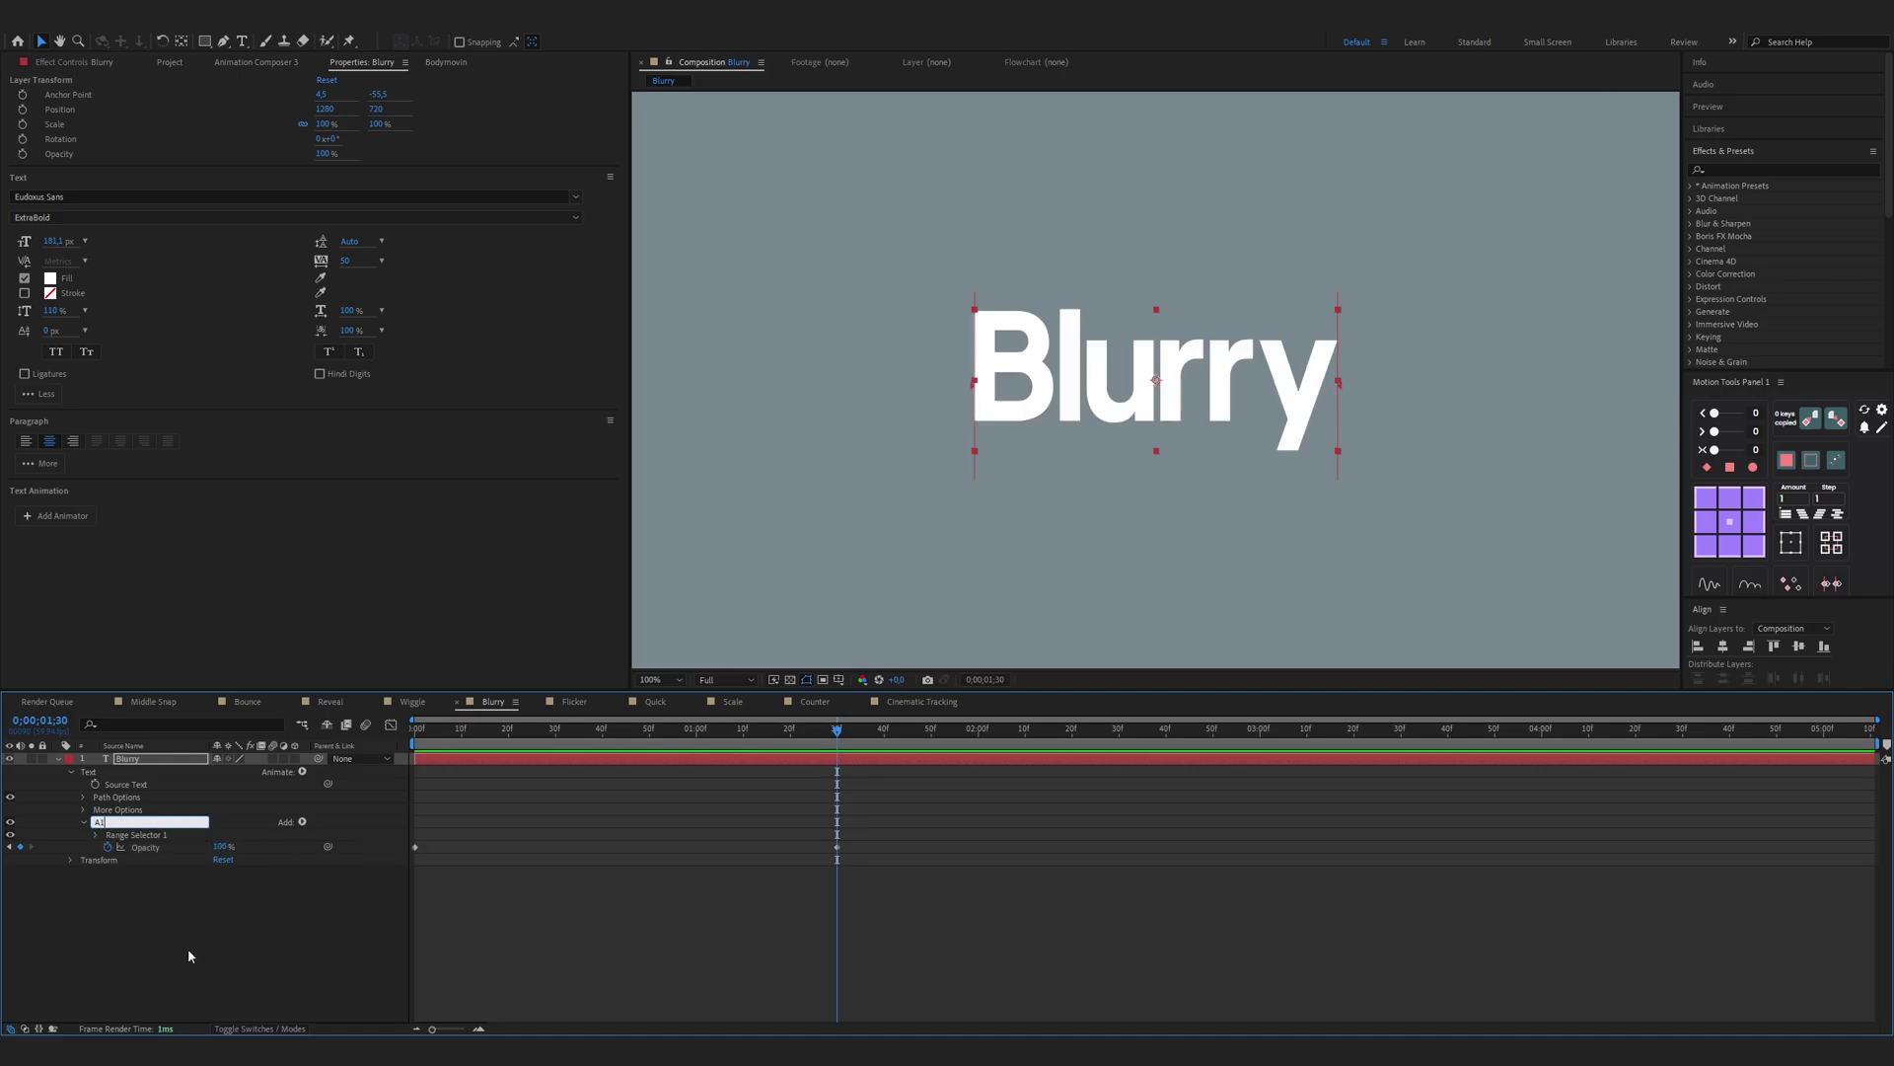
pyautogui.click(192, 947)
# Step: Add a Blur animator at 10 and keyframe its range Start from 0% to 100% by 1;30
pyautogui.click(303, 772)
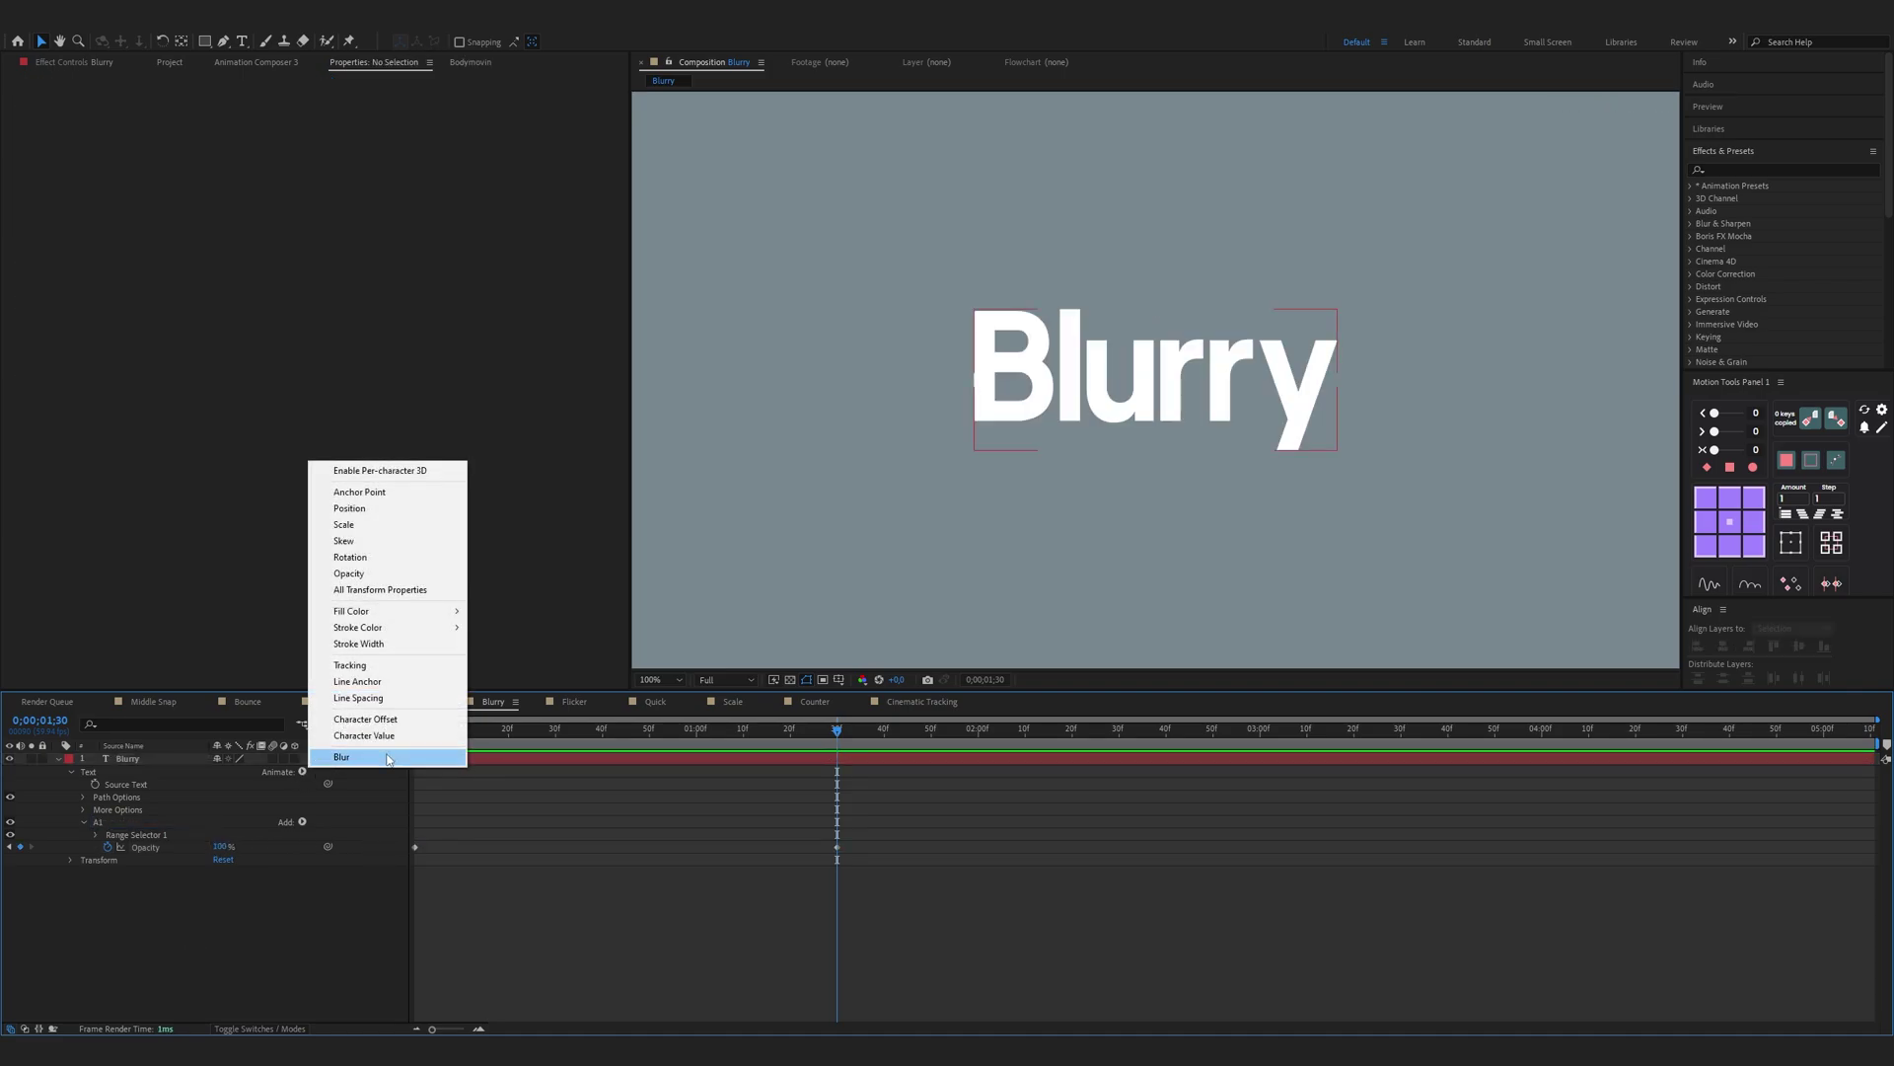
pyautogui.click(341, 756)
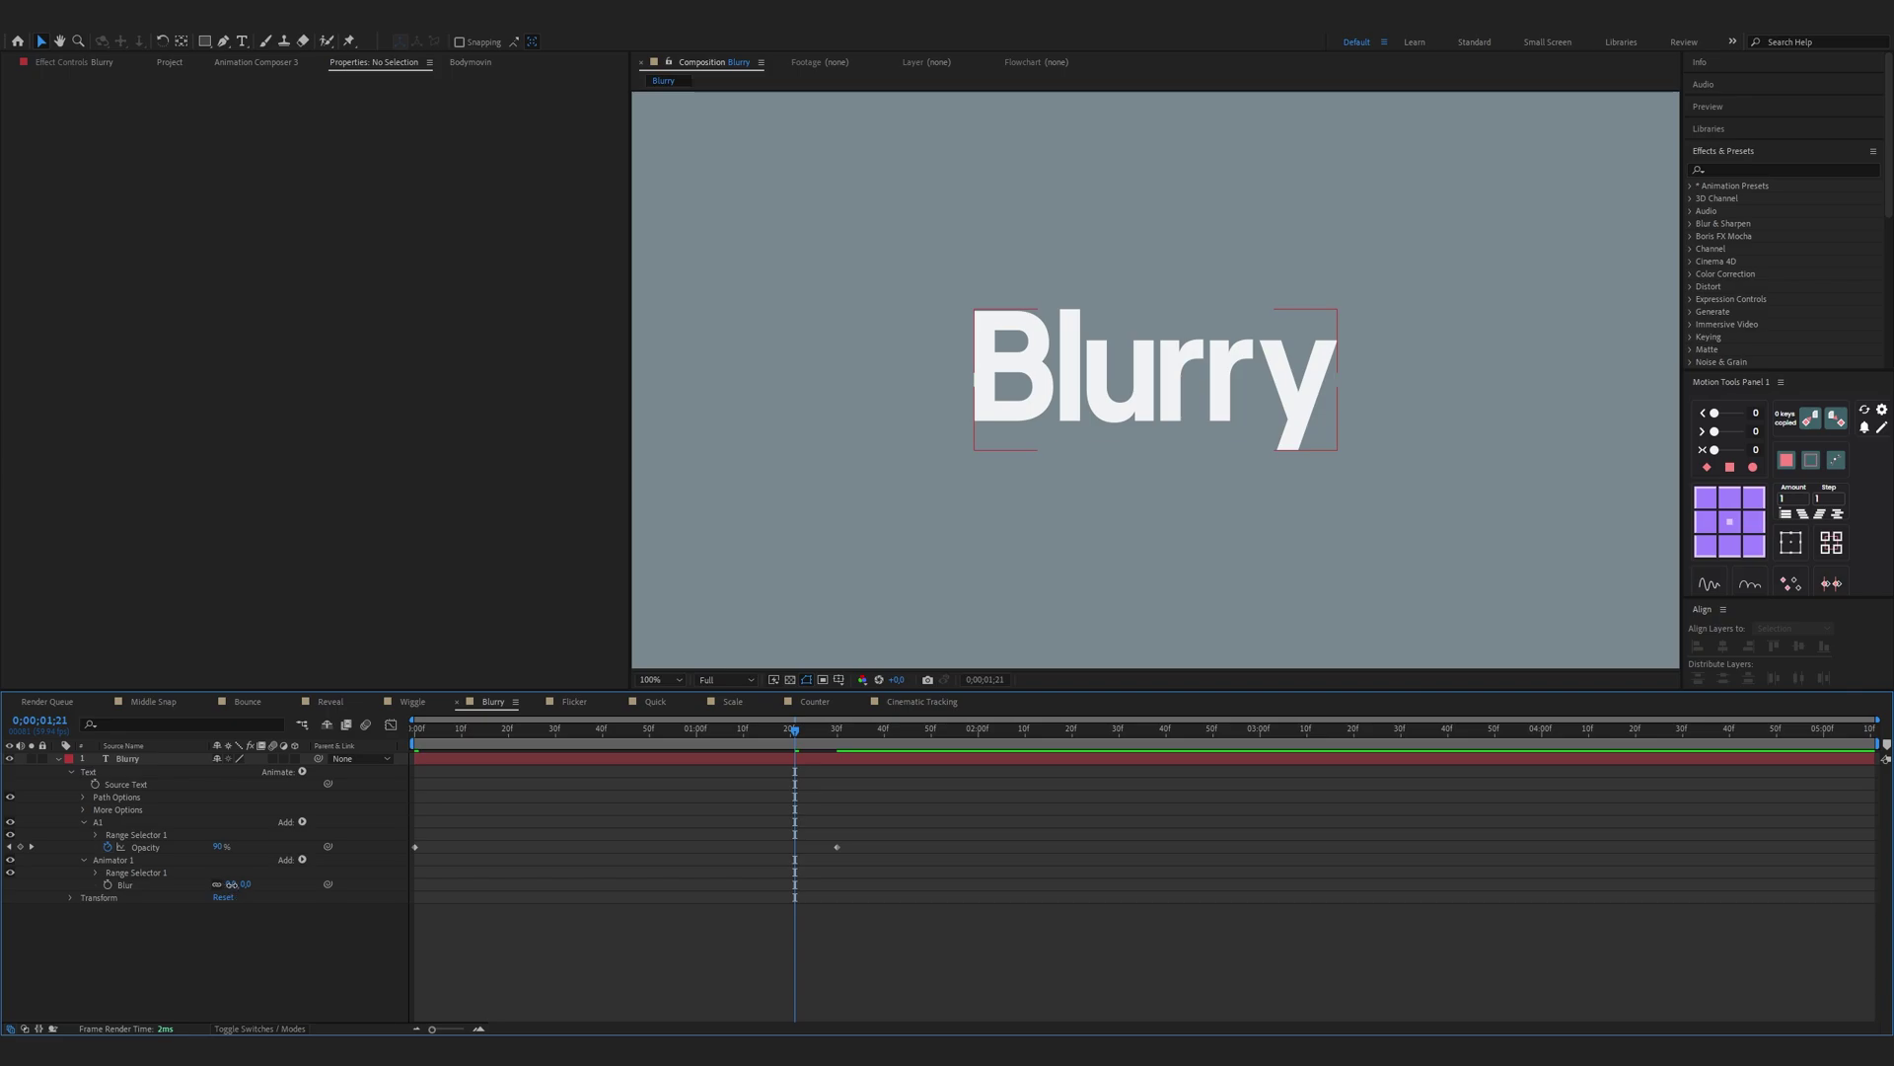
pyautogui.moveTo(233, 884); pyautogui.dragTo(252, 896)
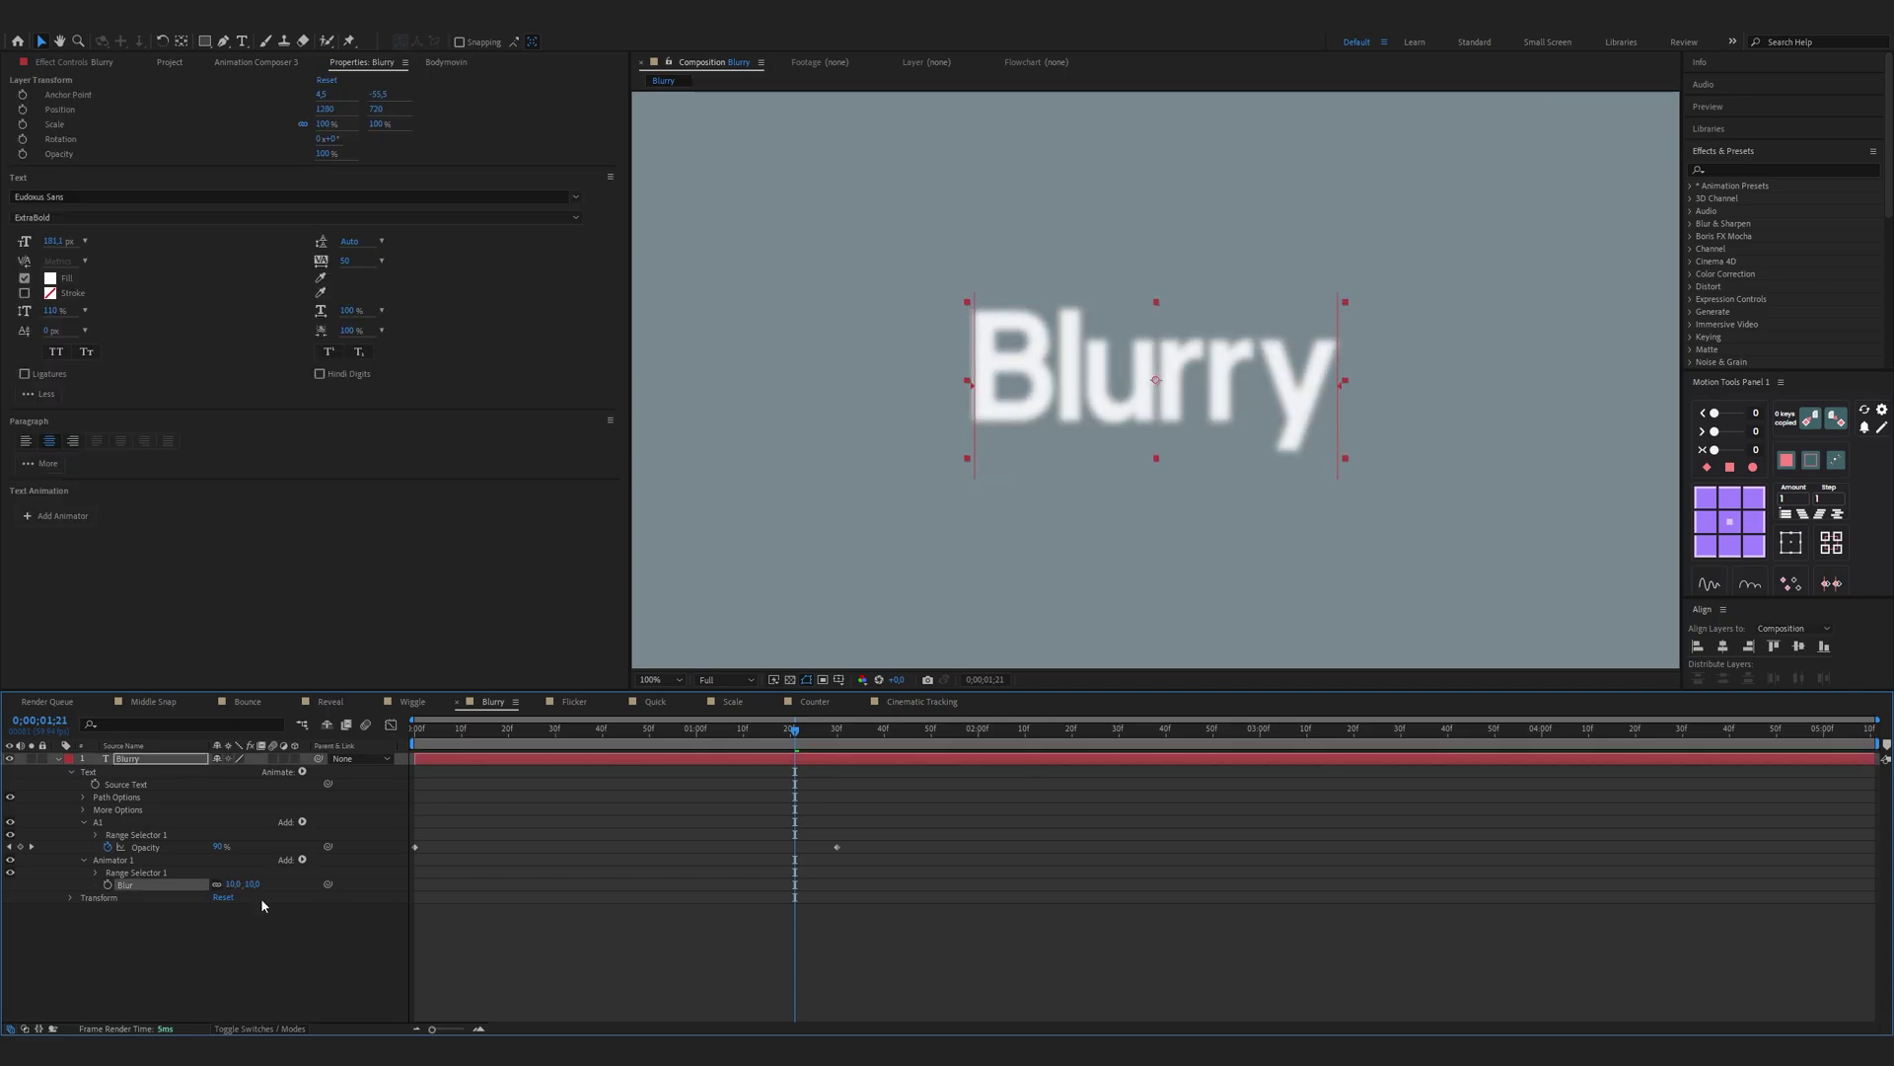
pyautogui.click(98, 875)
pyautogui.press('Home')
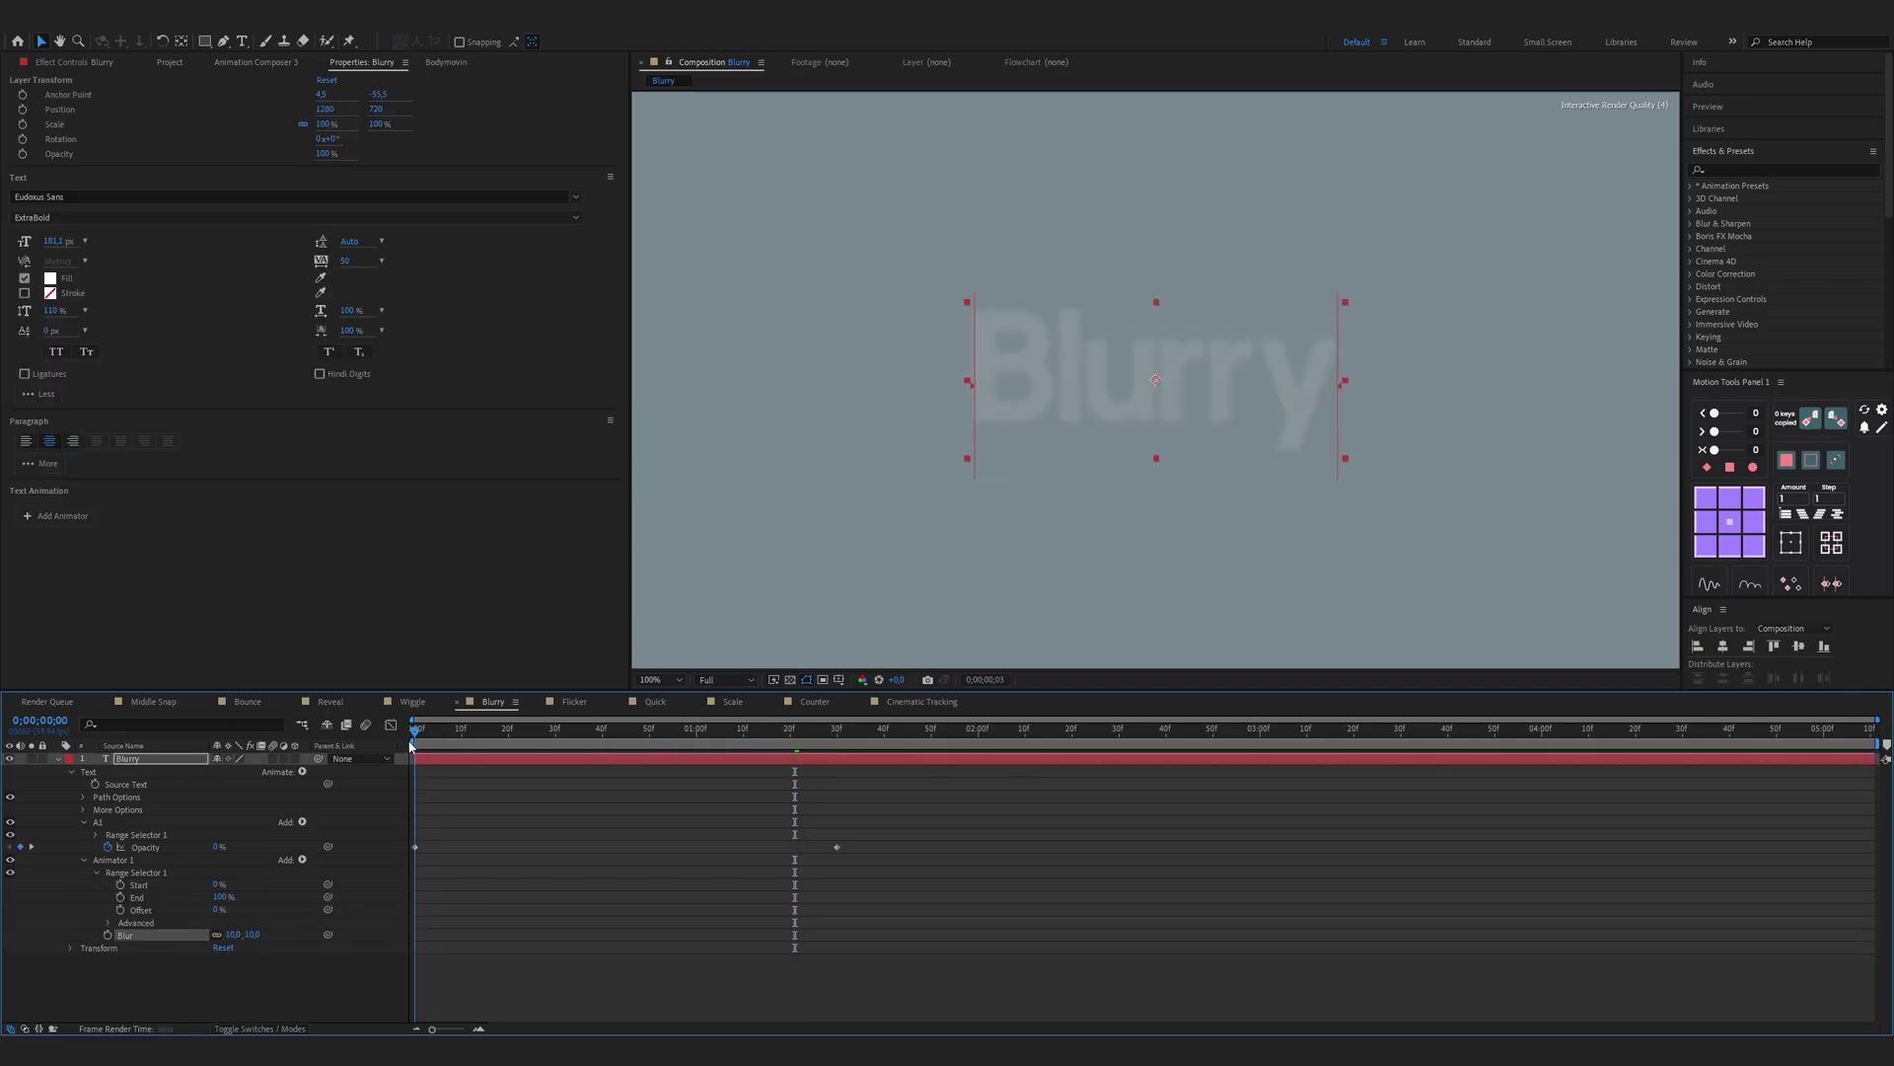
pyautogui.click(121, 885)
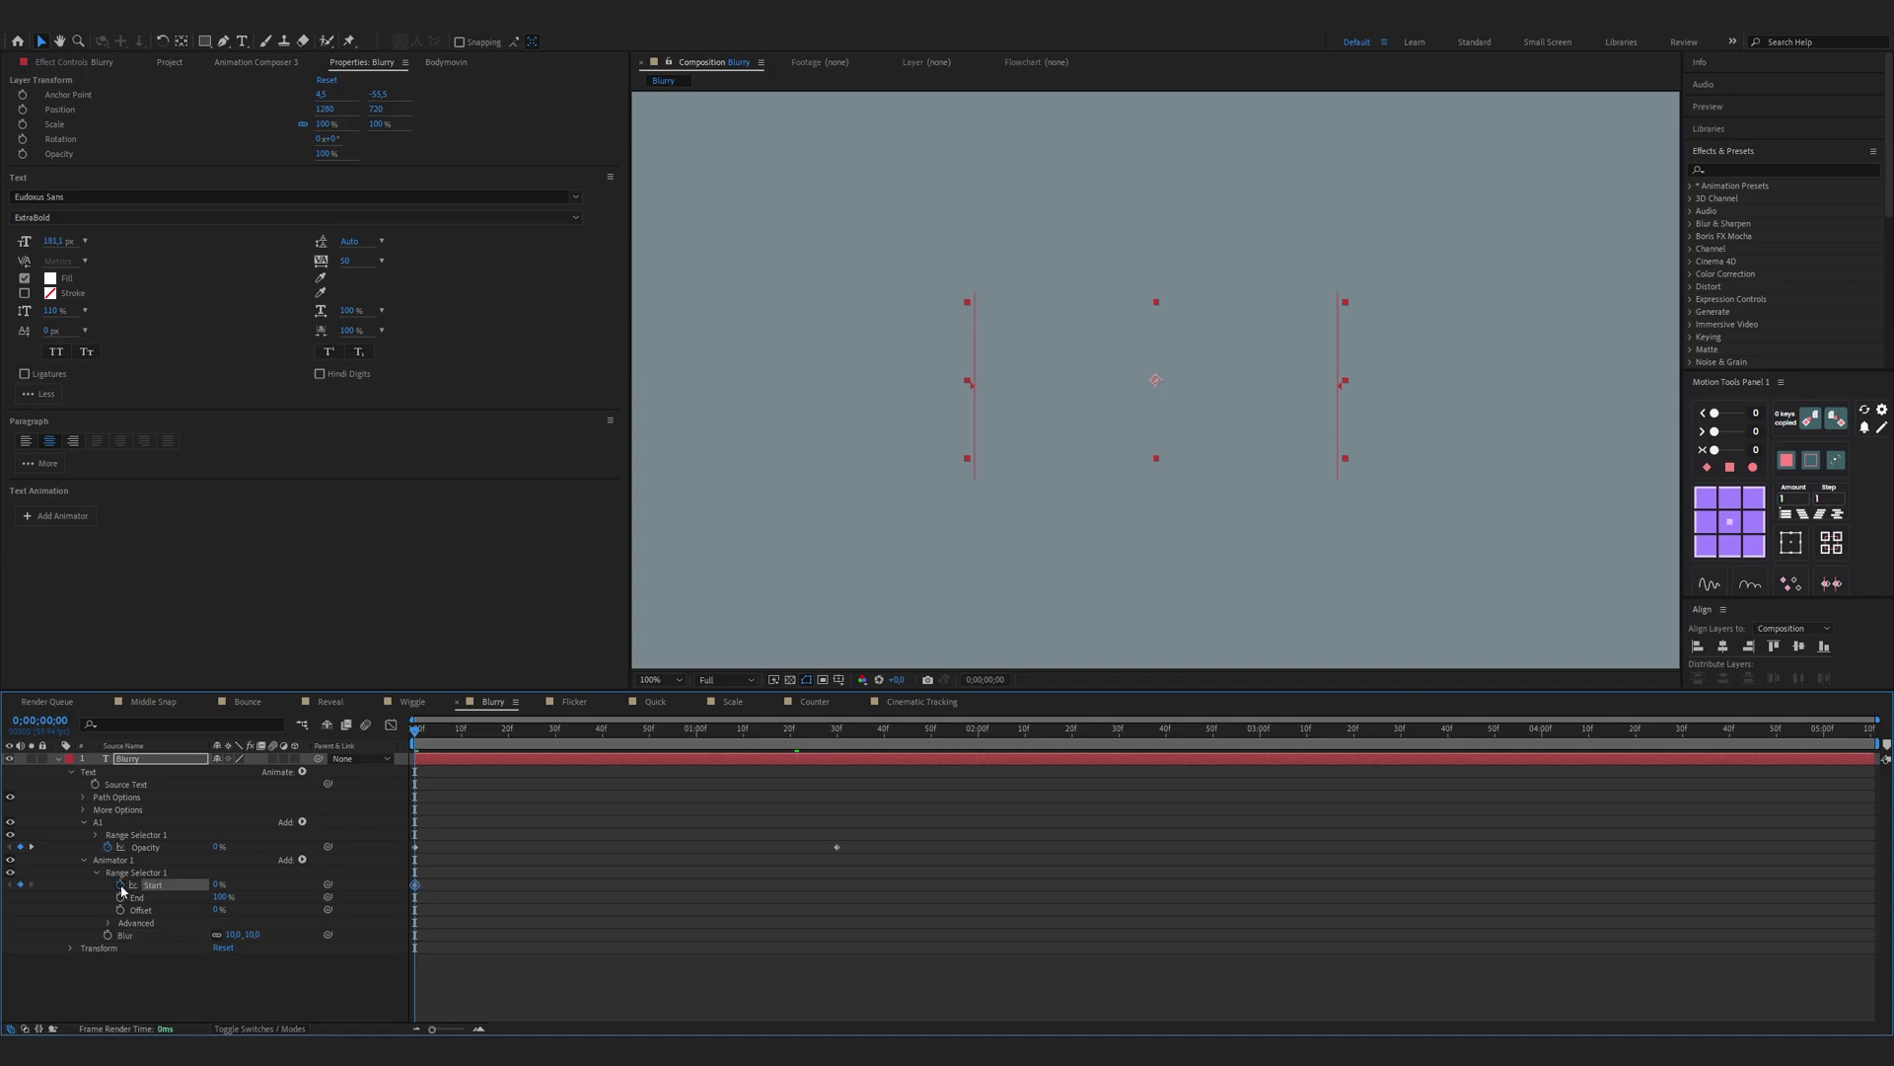
pyautogui.click(834, 740)
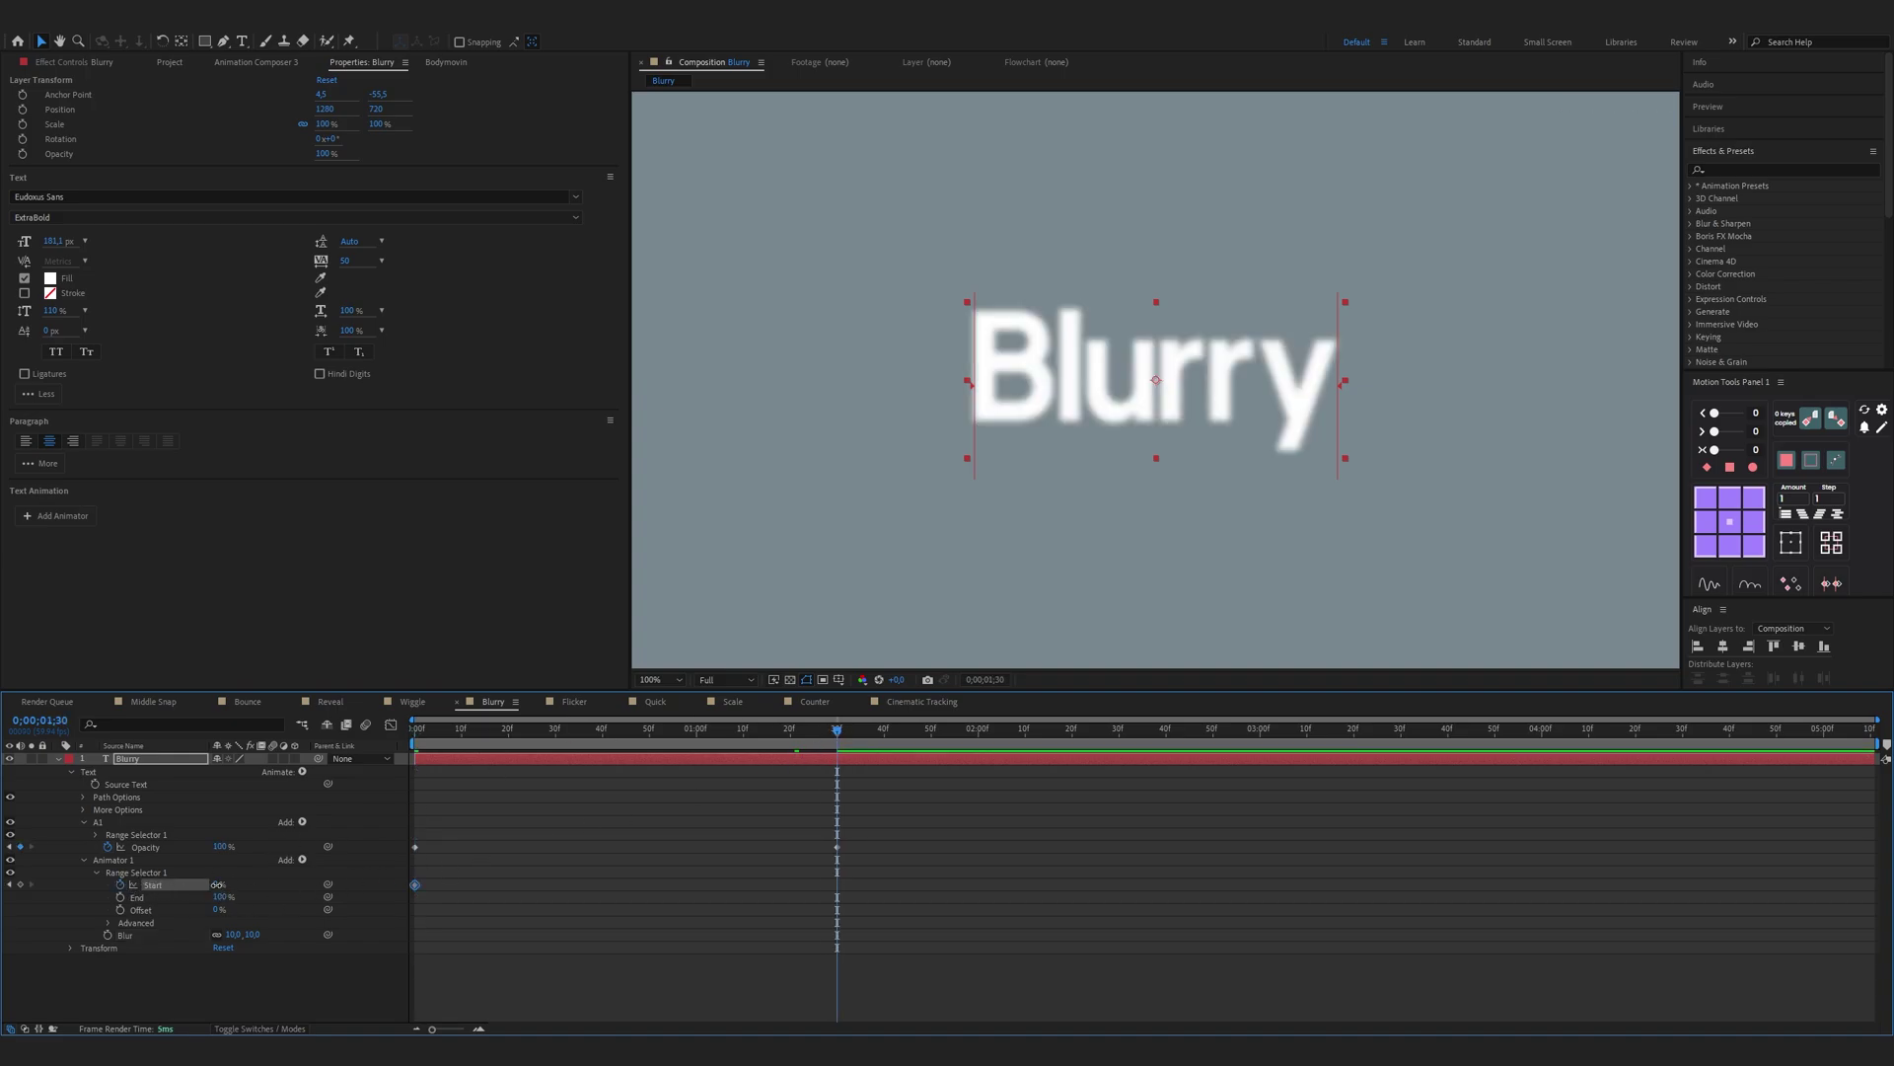
pyautogui.moveTo(215, 884); pyautogui.dragTo(325, 885)
# Step: Shift the Start keyframes slightly later, then select the Opacity keyframes for easing
pyautogui.moveTo(901, 875); pyautogui.dragTo(412, 908)
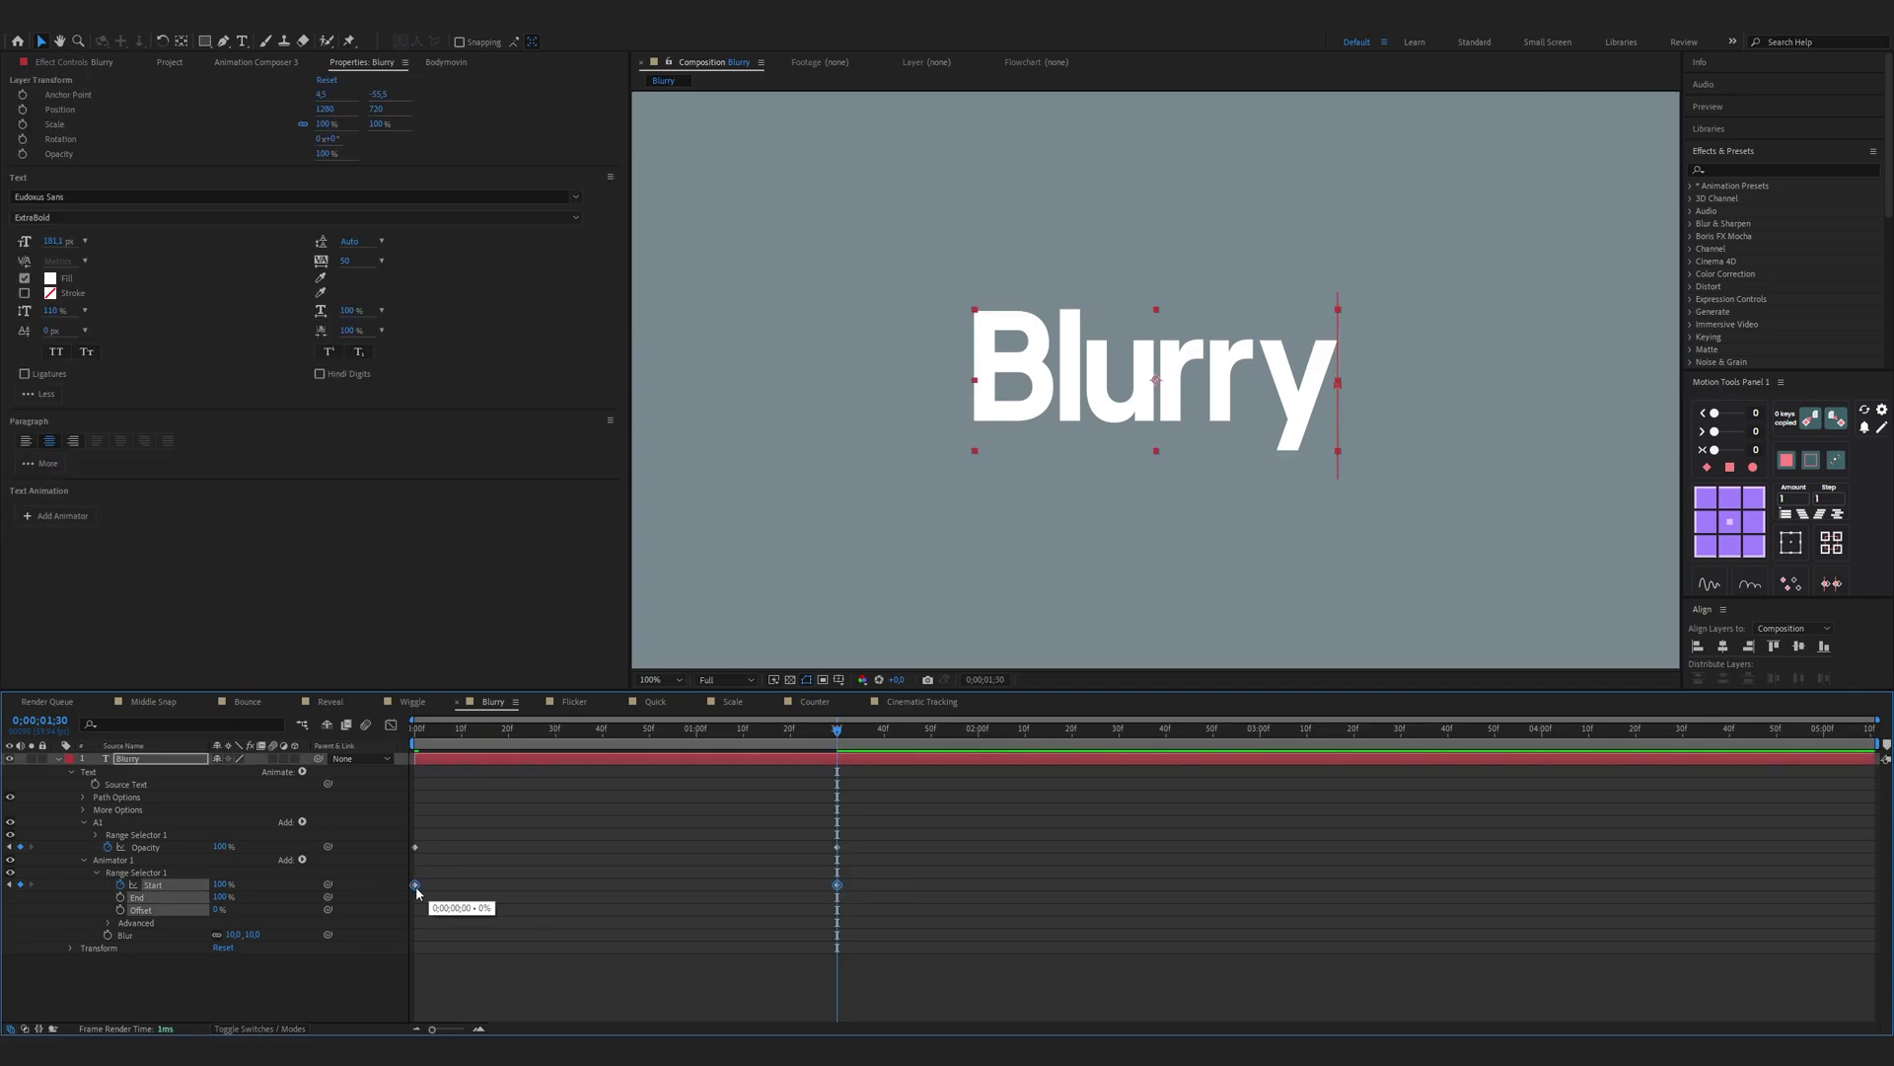
pyautogui.moveTo(415, 885); pyautogui.dragTo(468, 885)
pyautogui.click(572, 830)
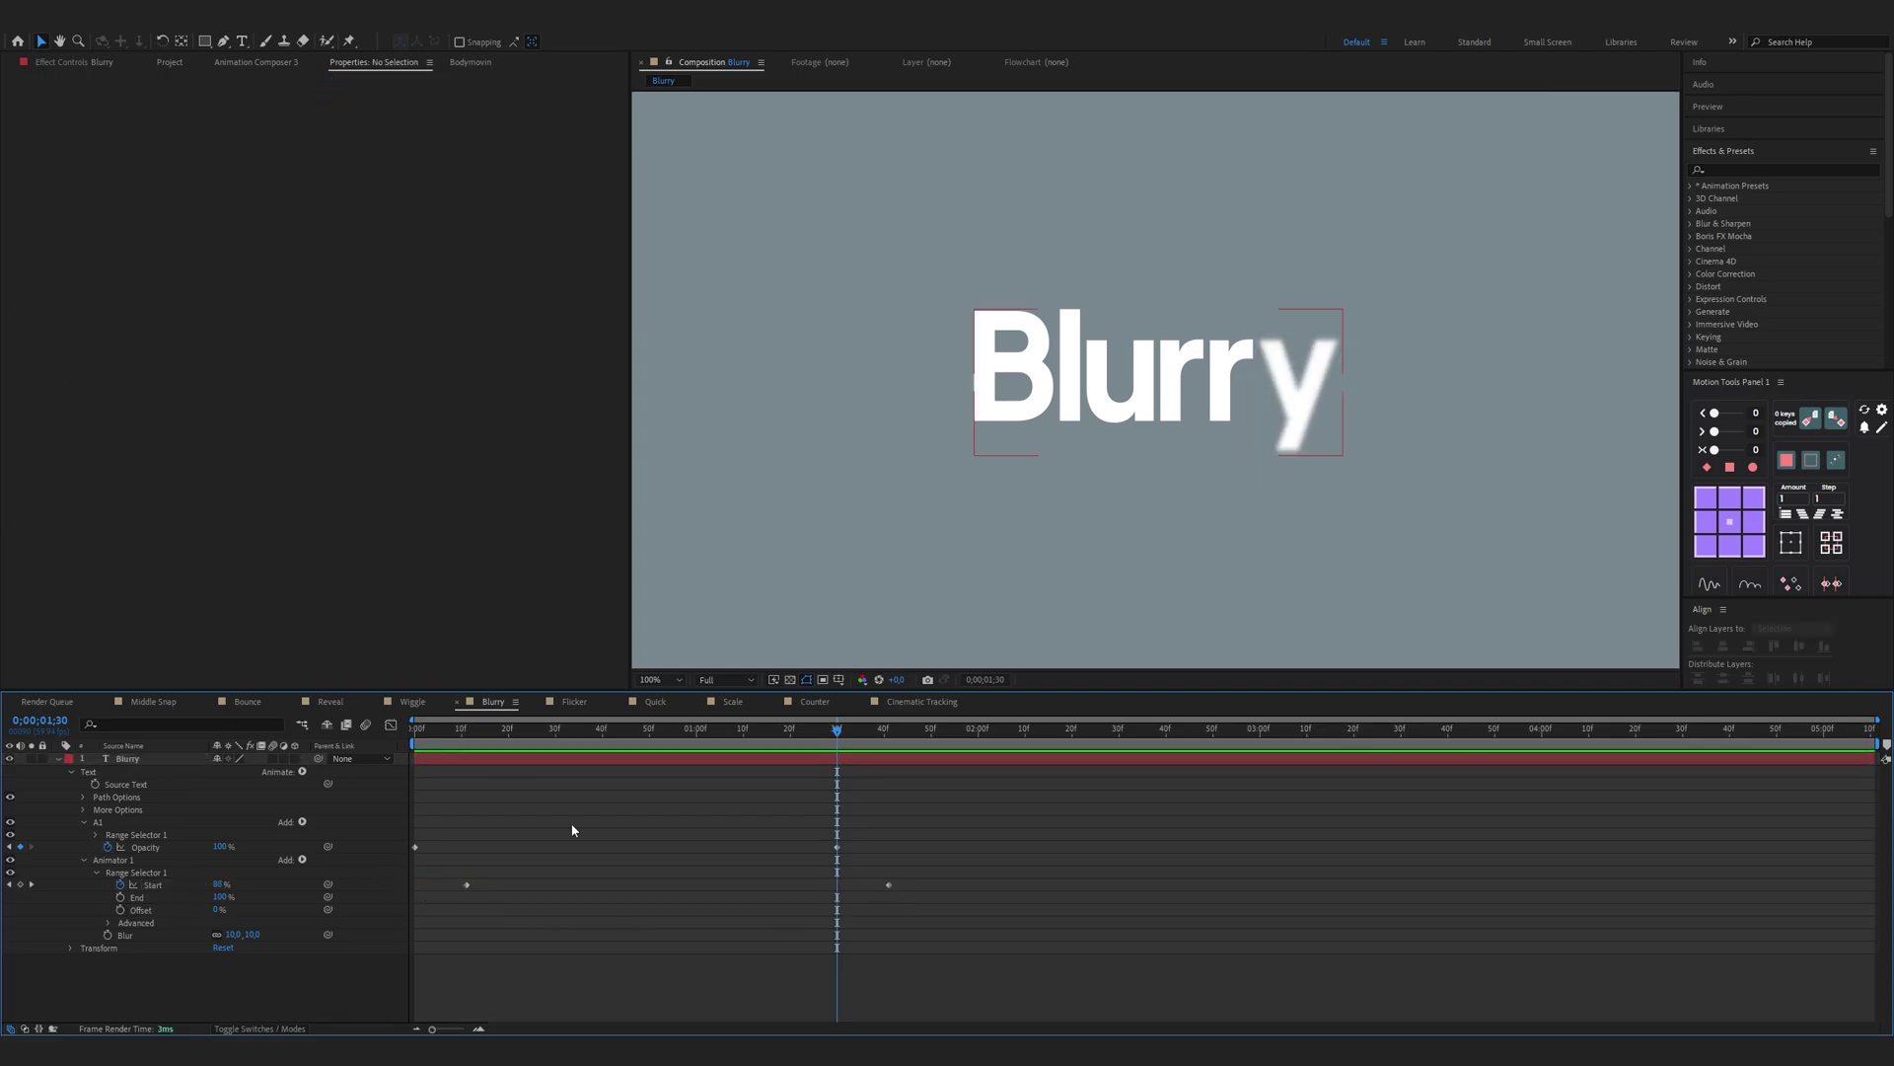
pyautogui.moveTo(879, 834); pyautogui.dragTo(415, 851)
pyautogui.rightClick(414, 848)
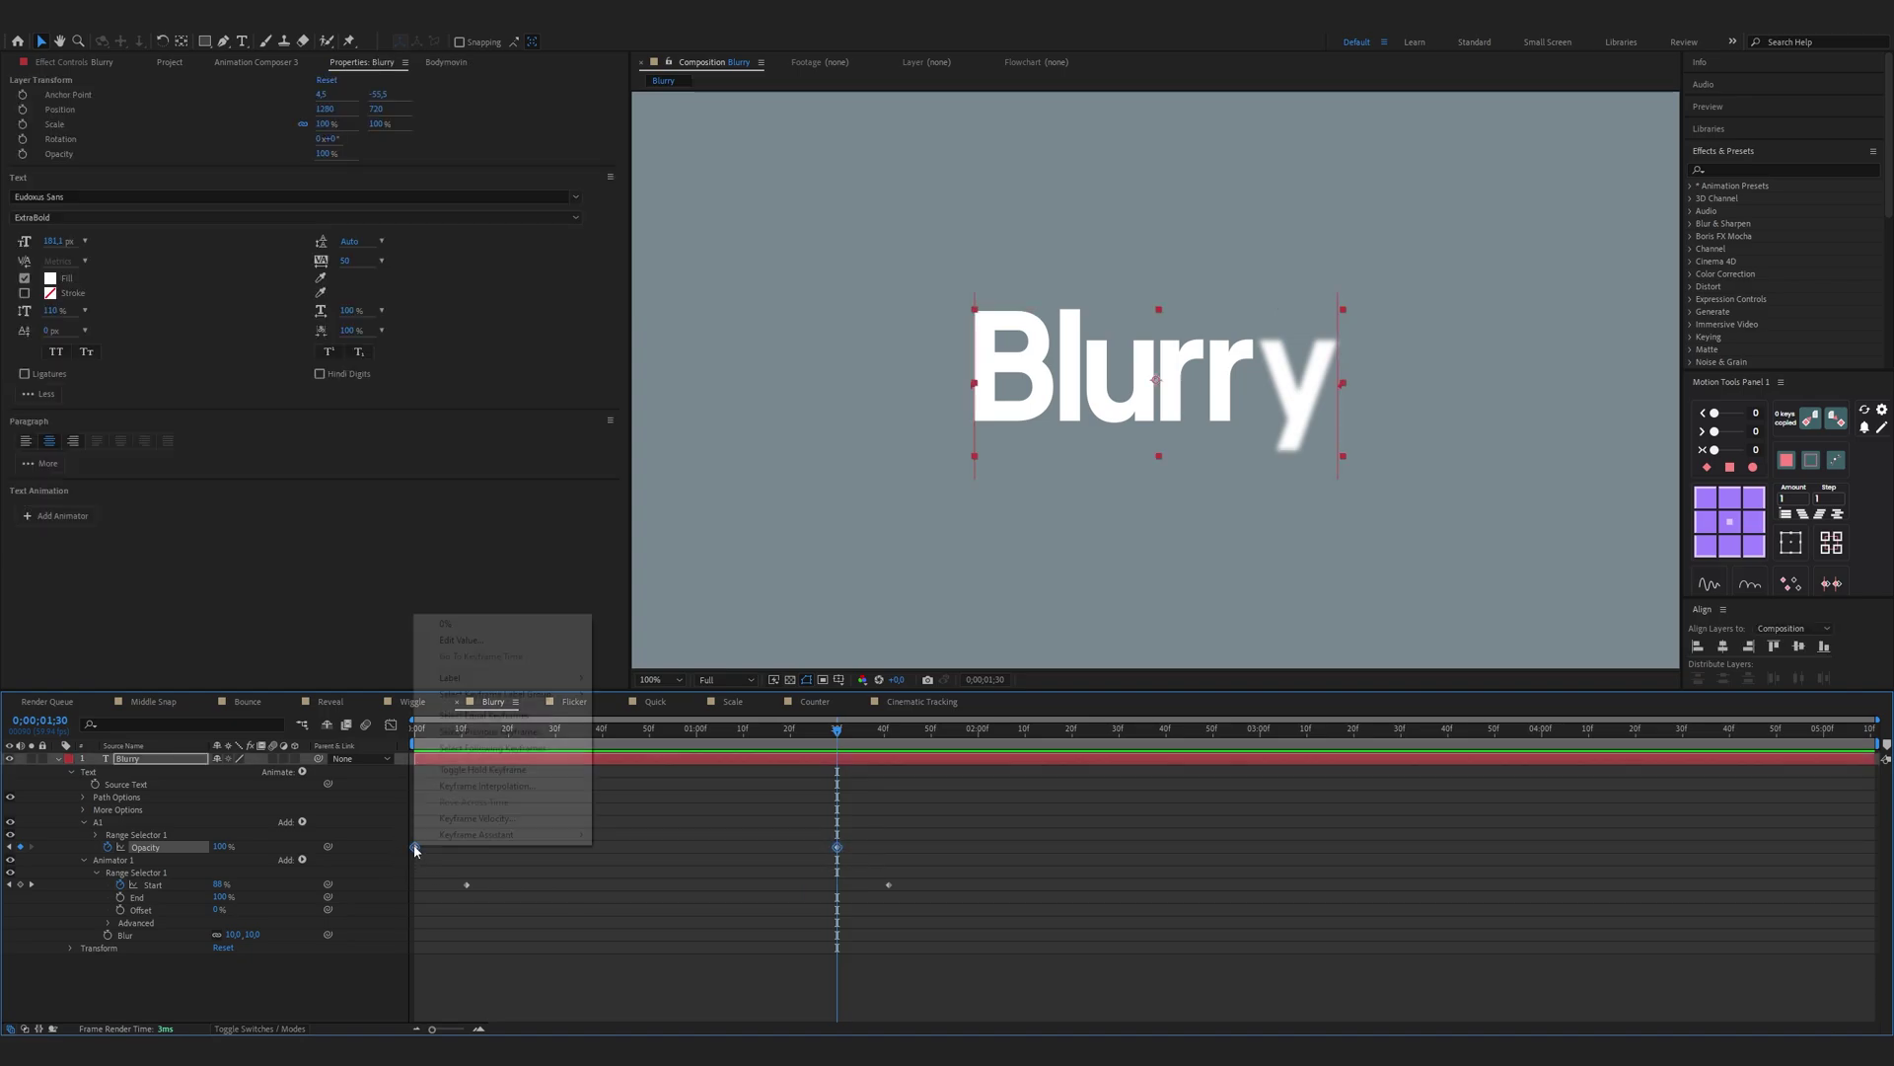
# Step: Easy Ease the Opacity keyframes and sharpen their speed peak in the Graph Editor
pyautogui.moveTo(539, 837)
pyautogui.click(659, 884)
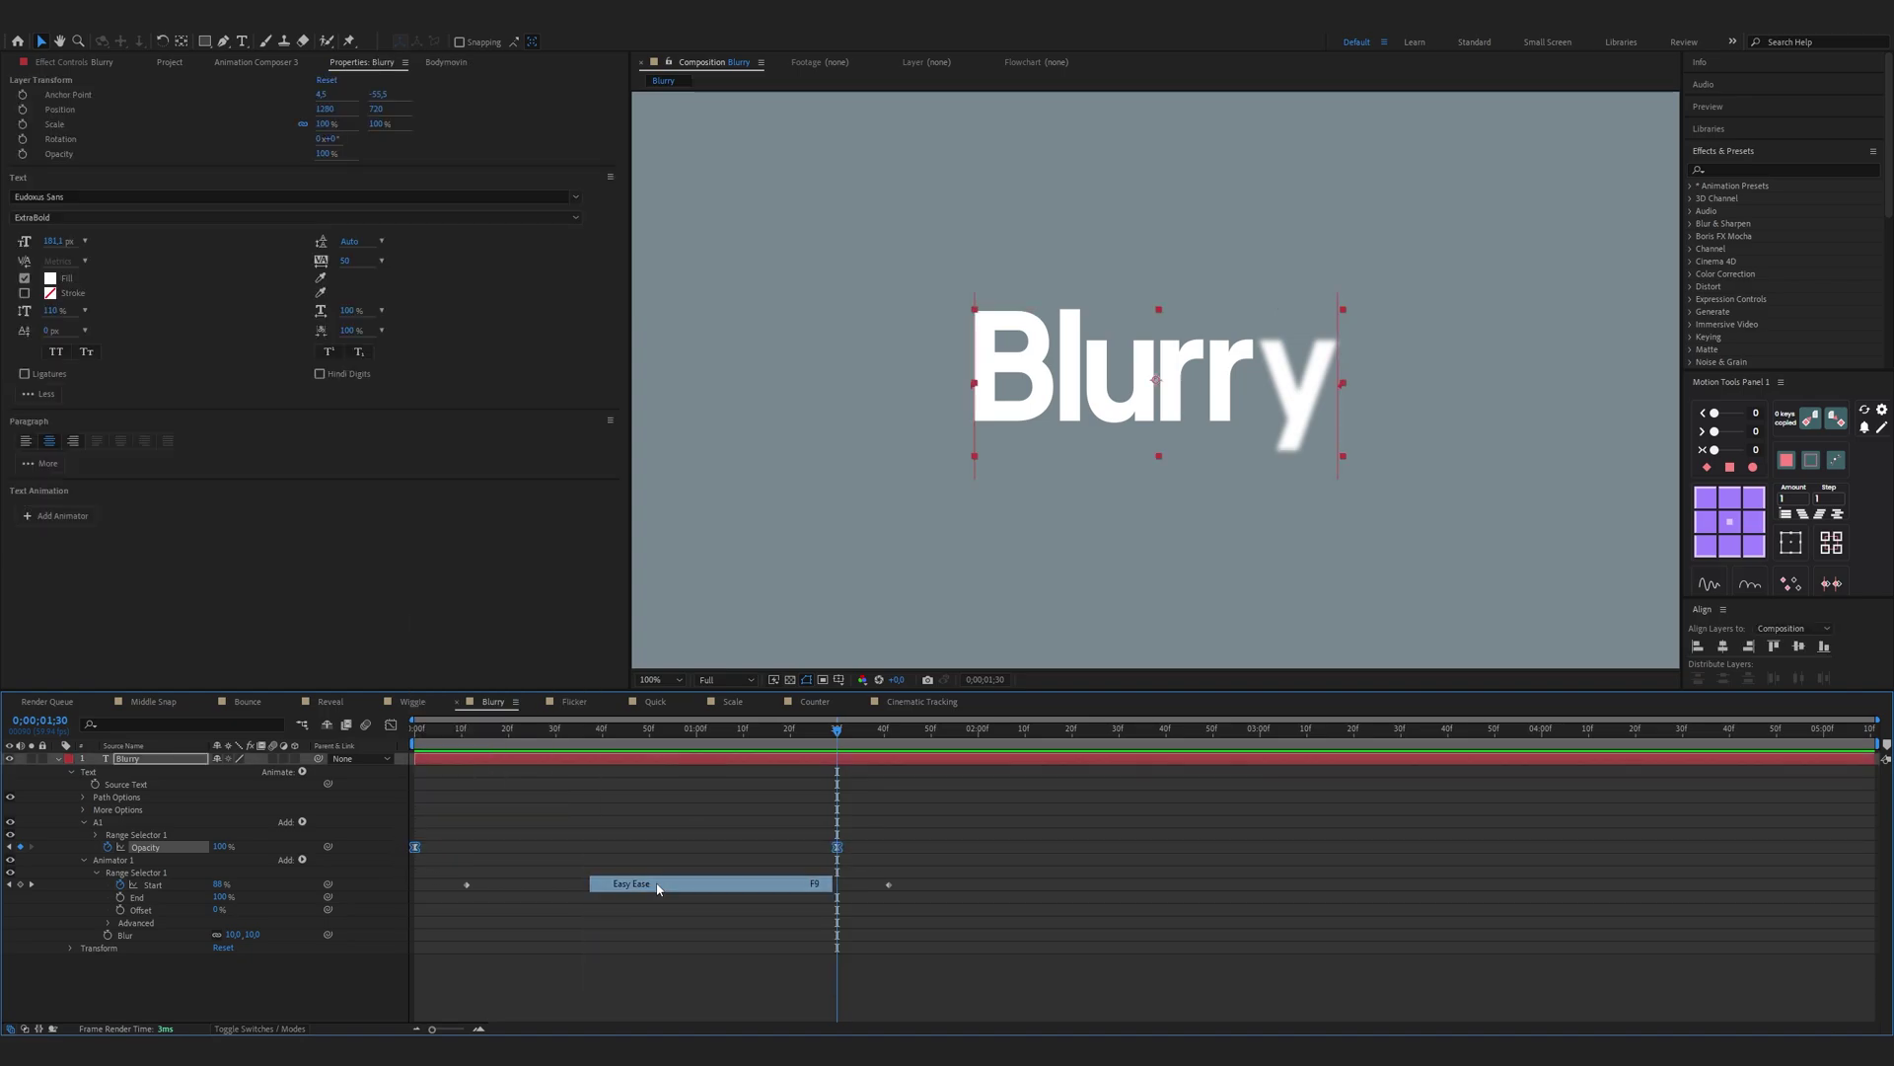
pyautogui.click(391, 725)
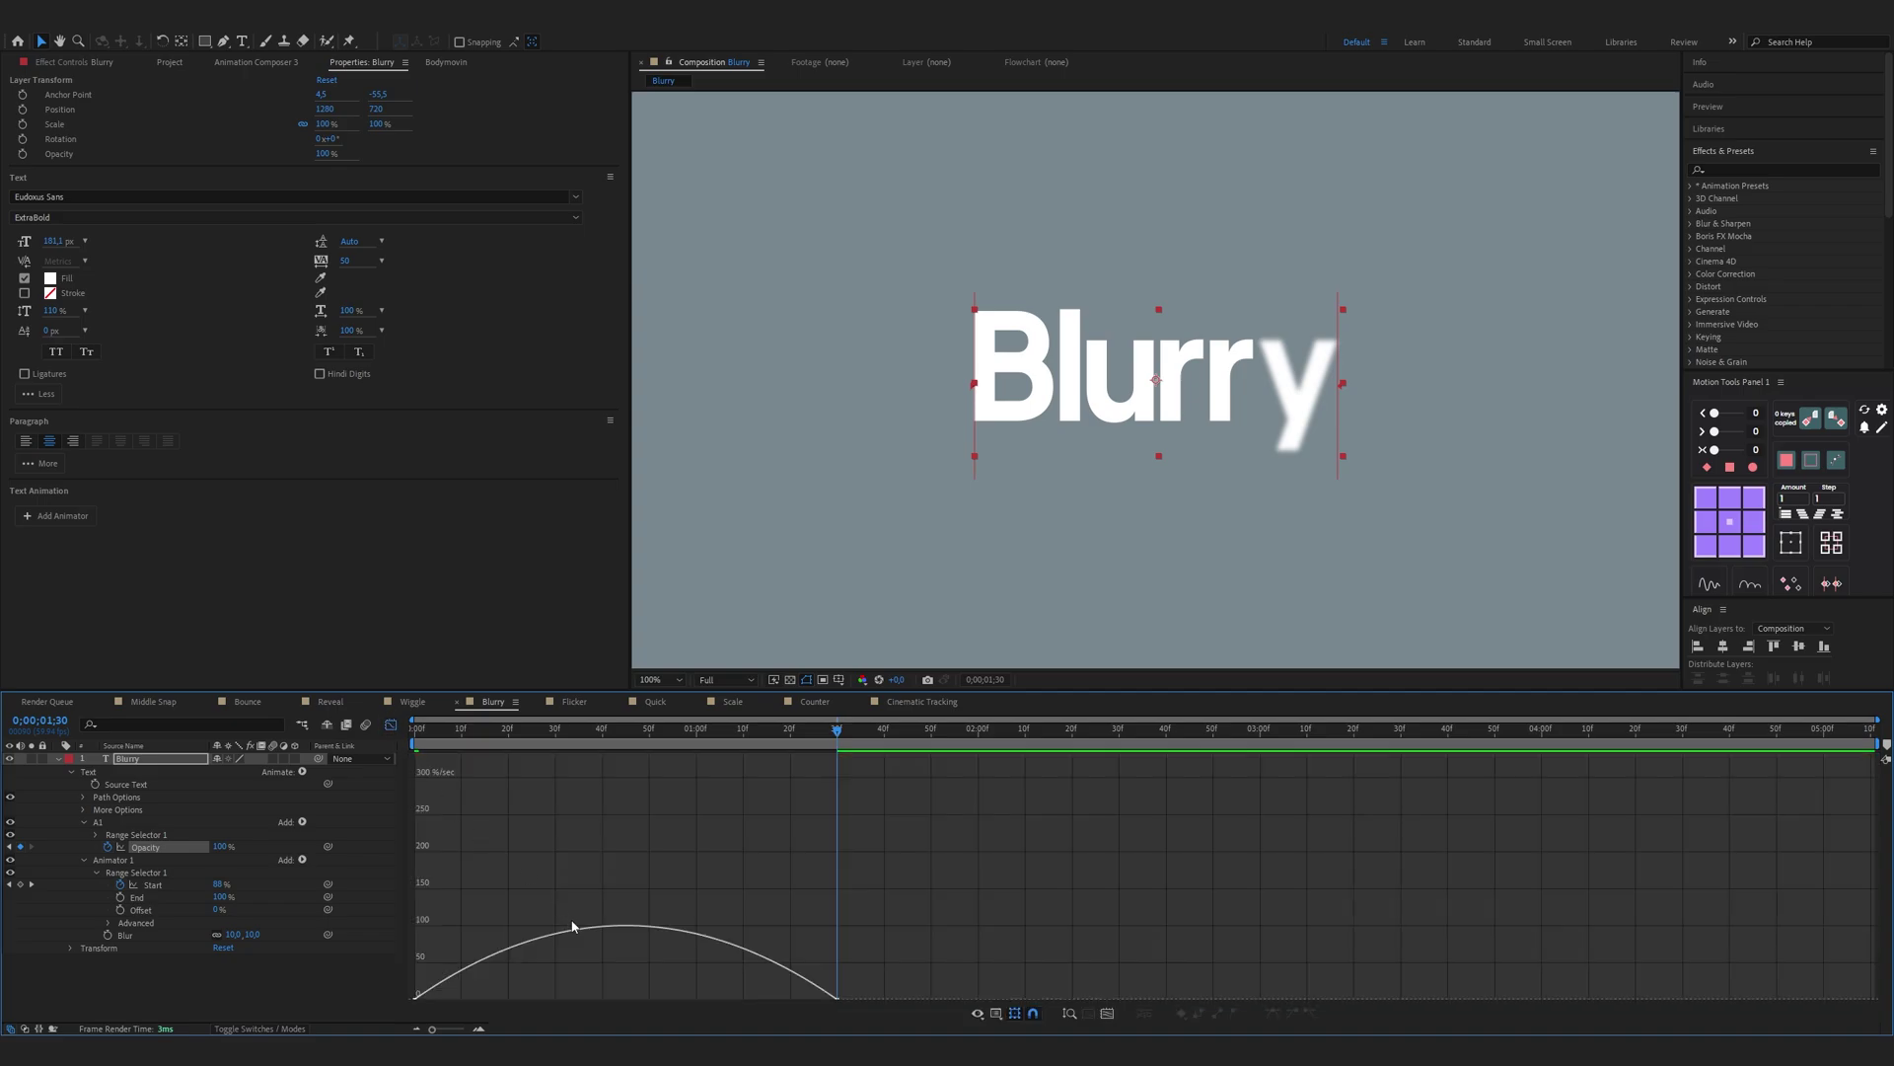
pyautogui.moveTo(555, 969); pyautogui.dragTo(573, 975)
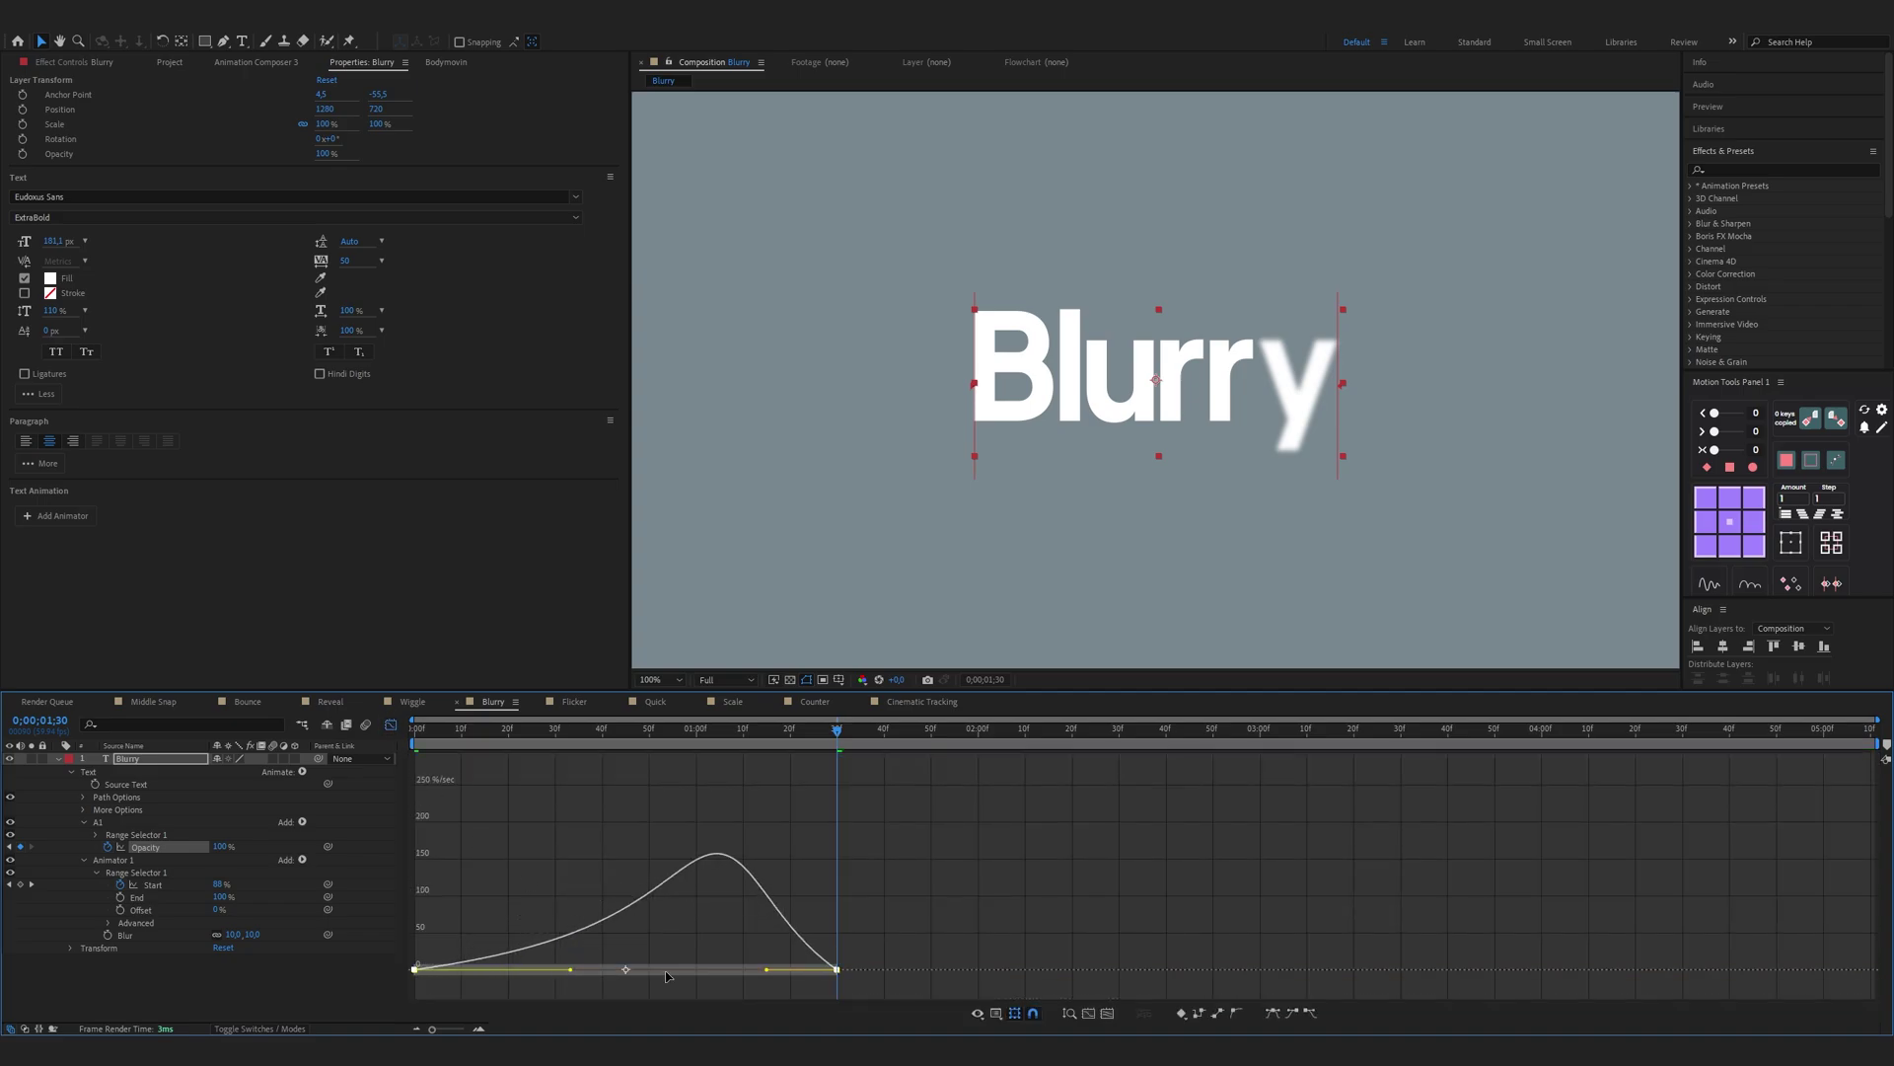
pyautogui.moveTo(767, 970); pyautogui.dragTo(679, 981)
pyautogui.hotkey('shift', 'F3')
# Step: Easy Ease the Start keyframes and sharpen their speed peak in the Graph Editor
pyautogui.moveTo(937, 876)
pyautogui.mouseDown()
pyautogui.moveTo(601, 908)
pyautogui.moveTo(460, 901)
pyautogui.mouseUp()
pyautogui.rightClick(460, 900)
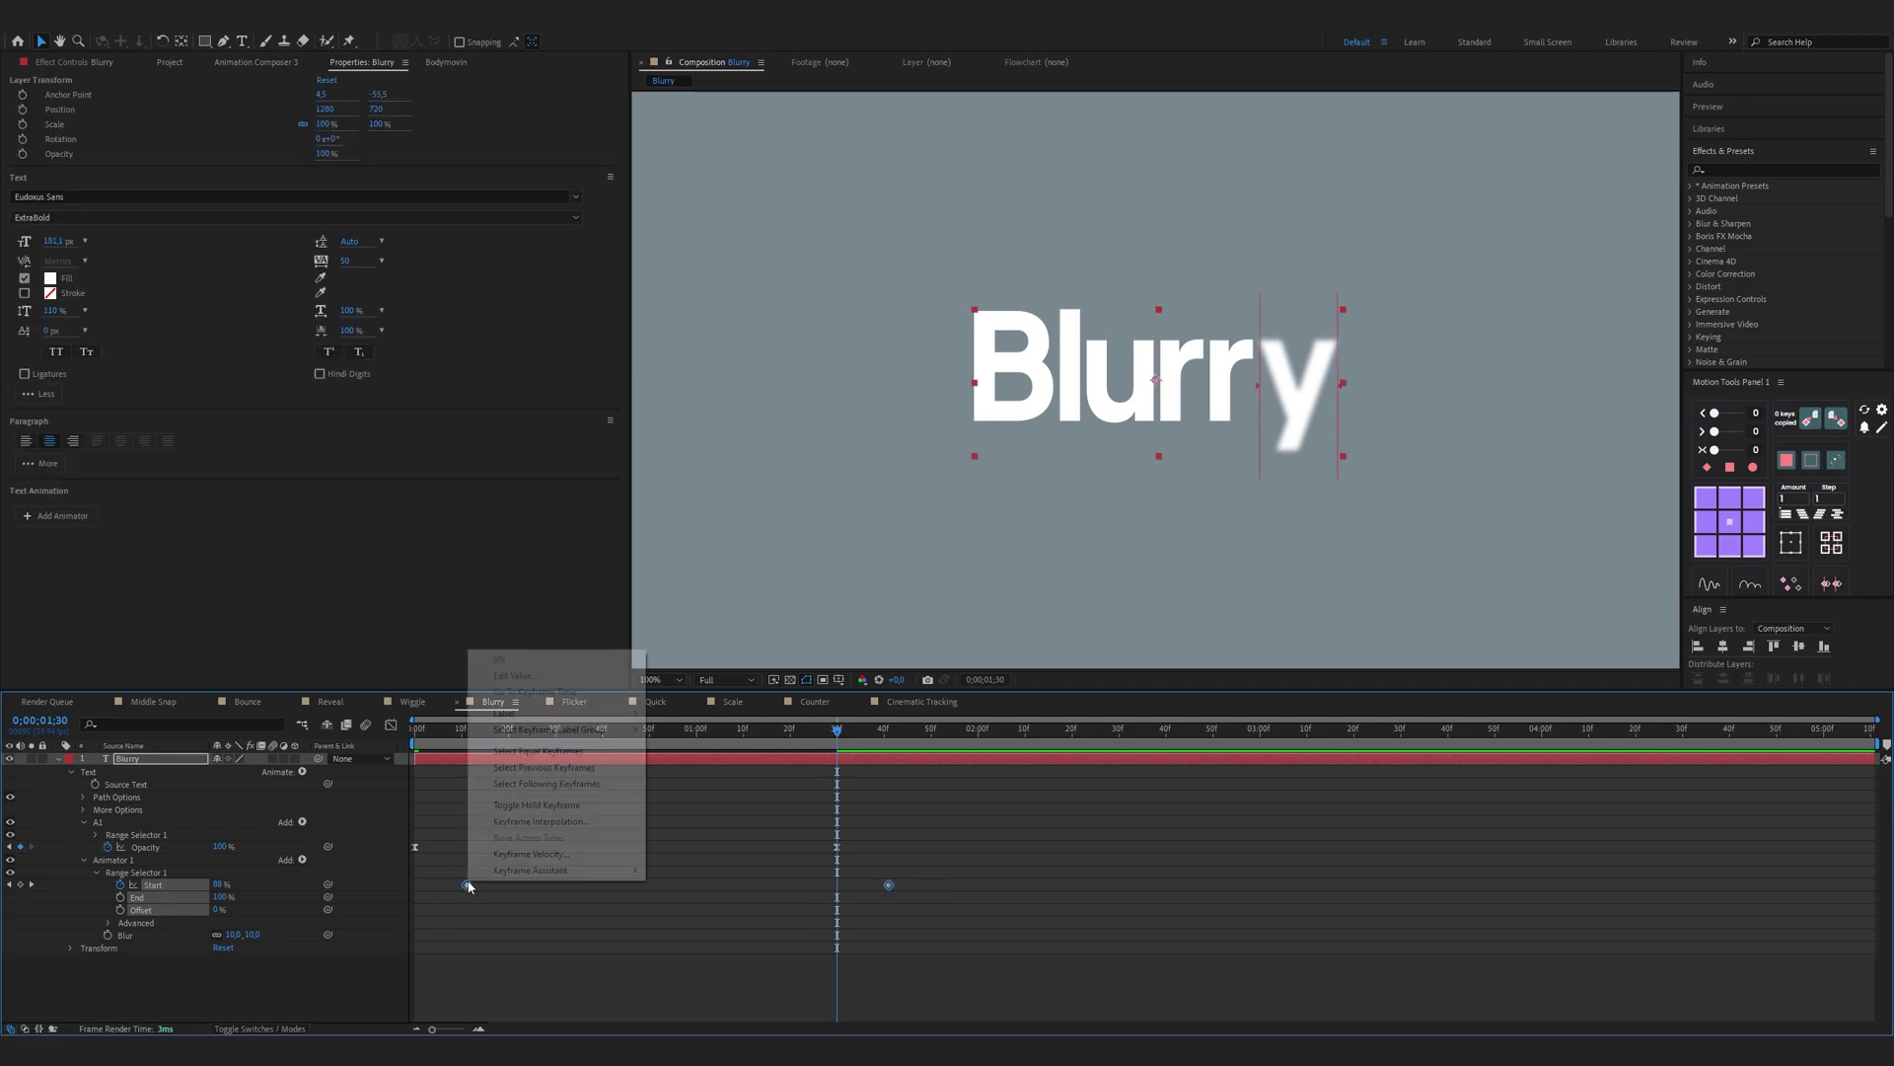
pyautogui.click(690, 918)
pyautogui.hotkey('shift', 'F3')
pyautogui.moveTo(811, 977); pyautogui.dragTo(617, 971)
pyautogui.hotkey('shift', 'F3')
pyautogui.click(75, 955)
pyautogui.click(71, 949)
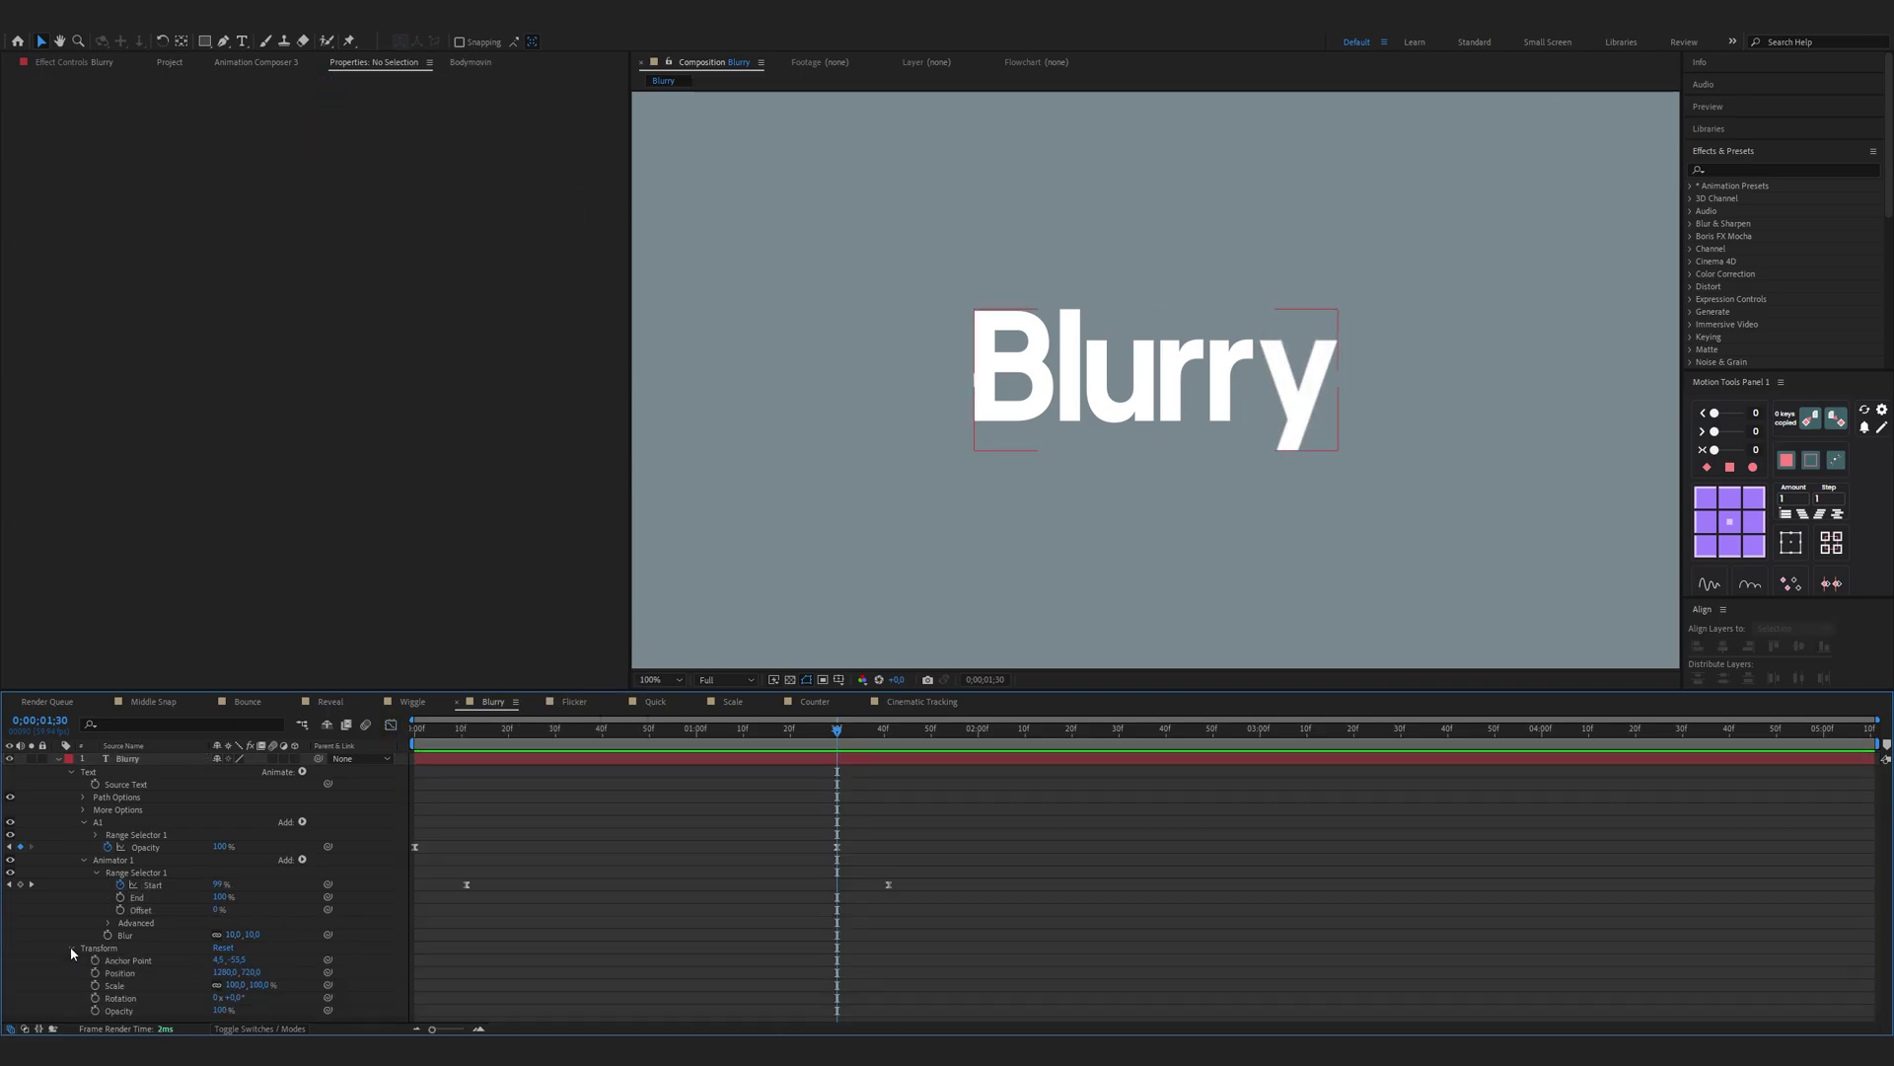
# Step: Keyframe the Blurry layer's Scale from 80% at frame 0 to 100% at 2;30
pyautogui.moveTo(438, 736); pyautogui.dragTo(406, 756)
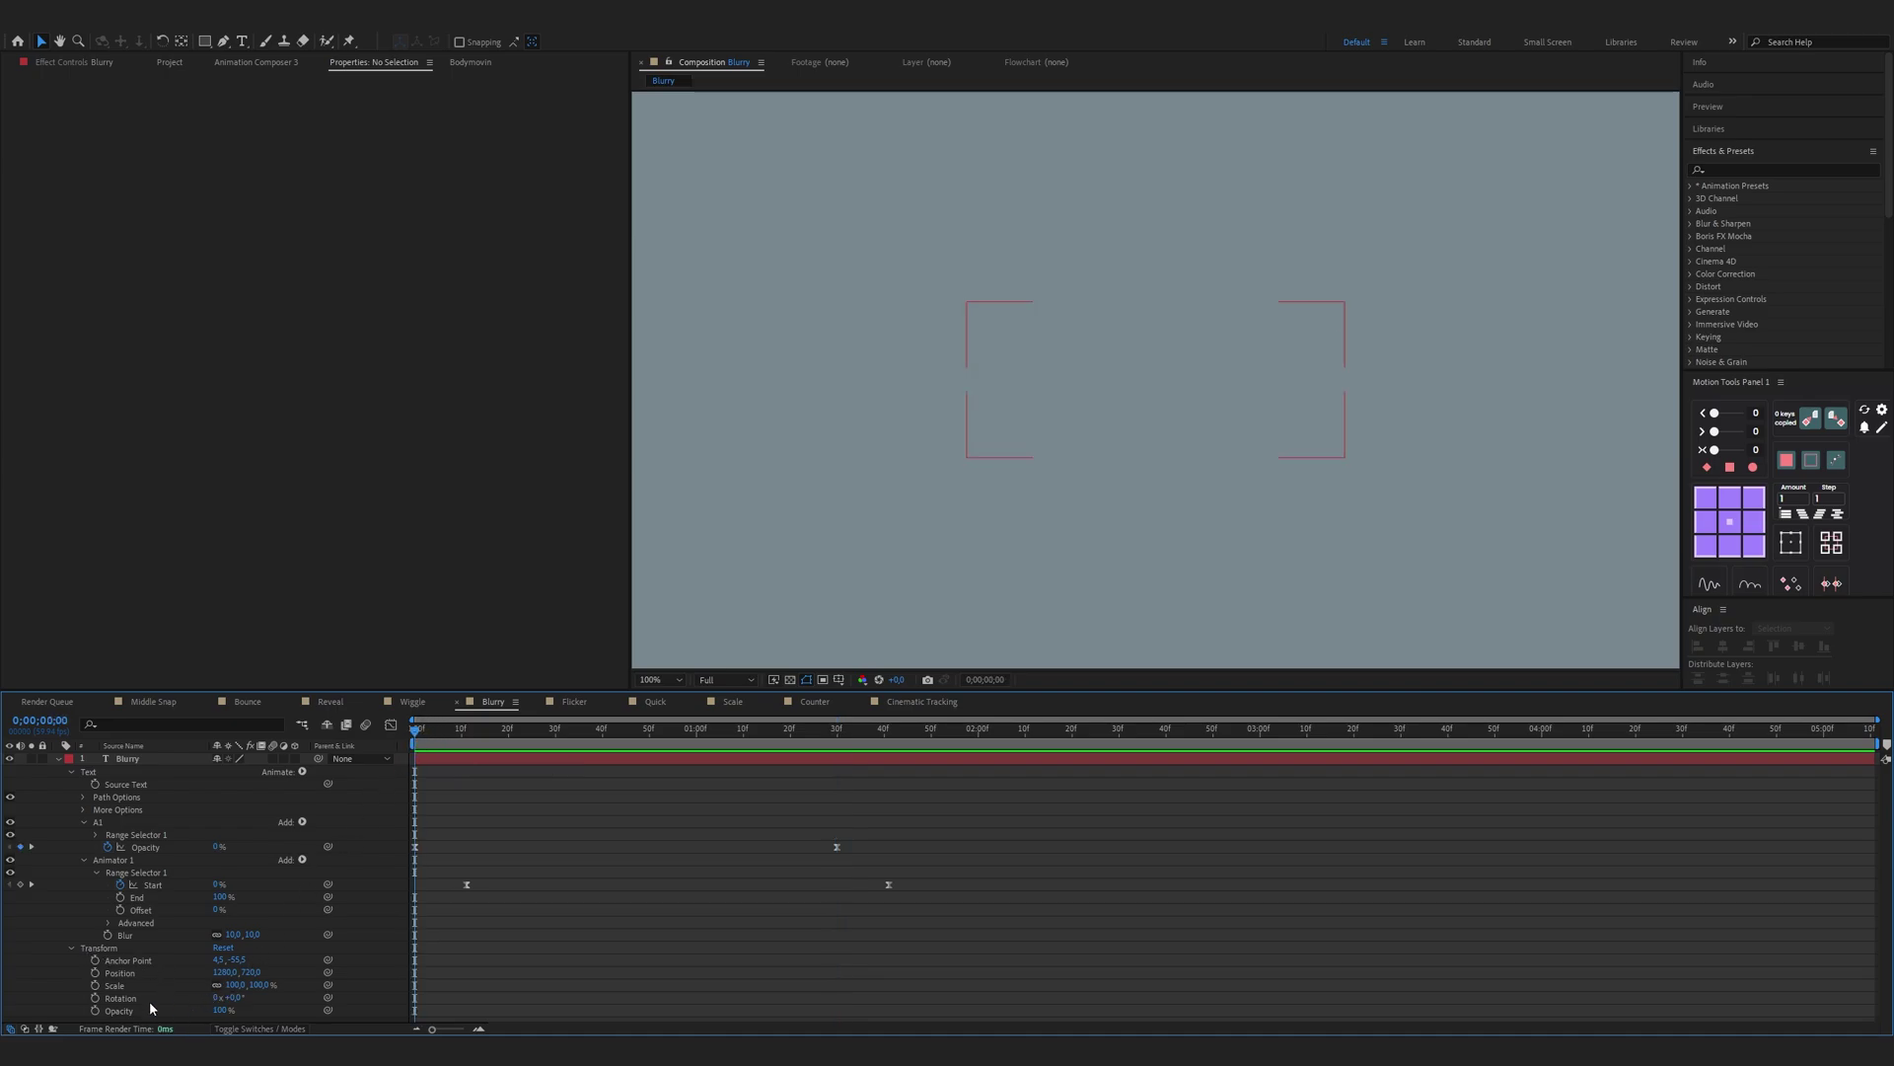
pyautogui.click(95, 984)
pyautogui.click(232, 984)
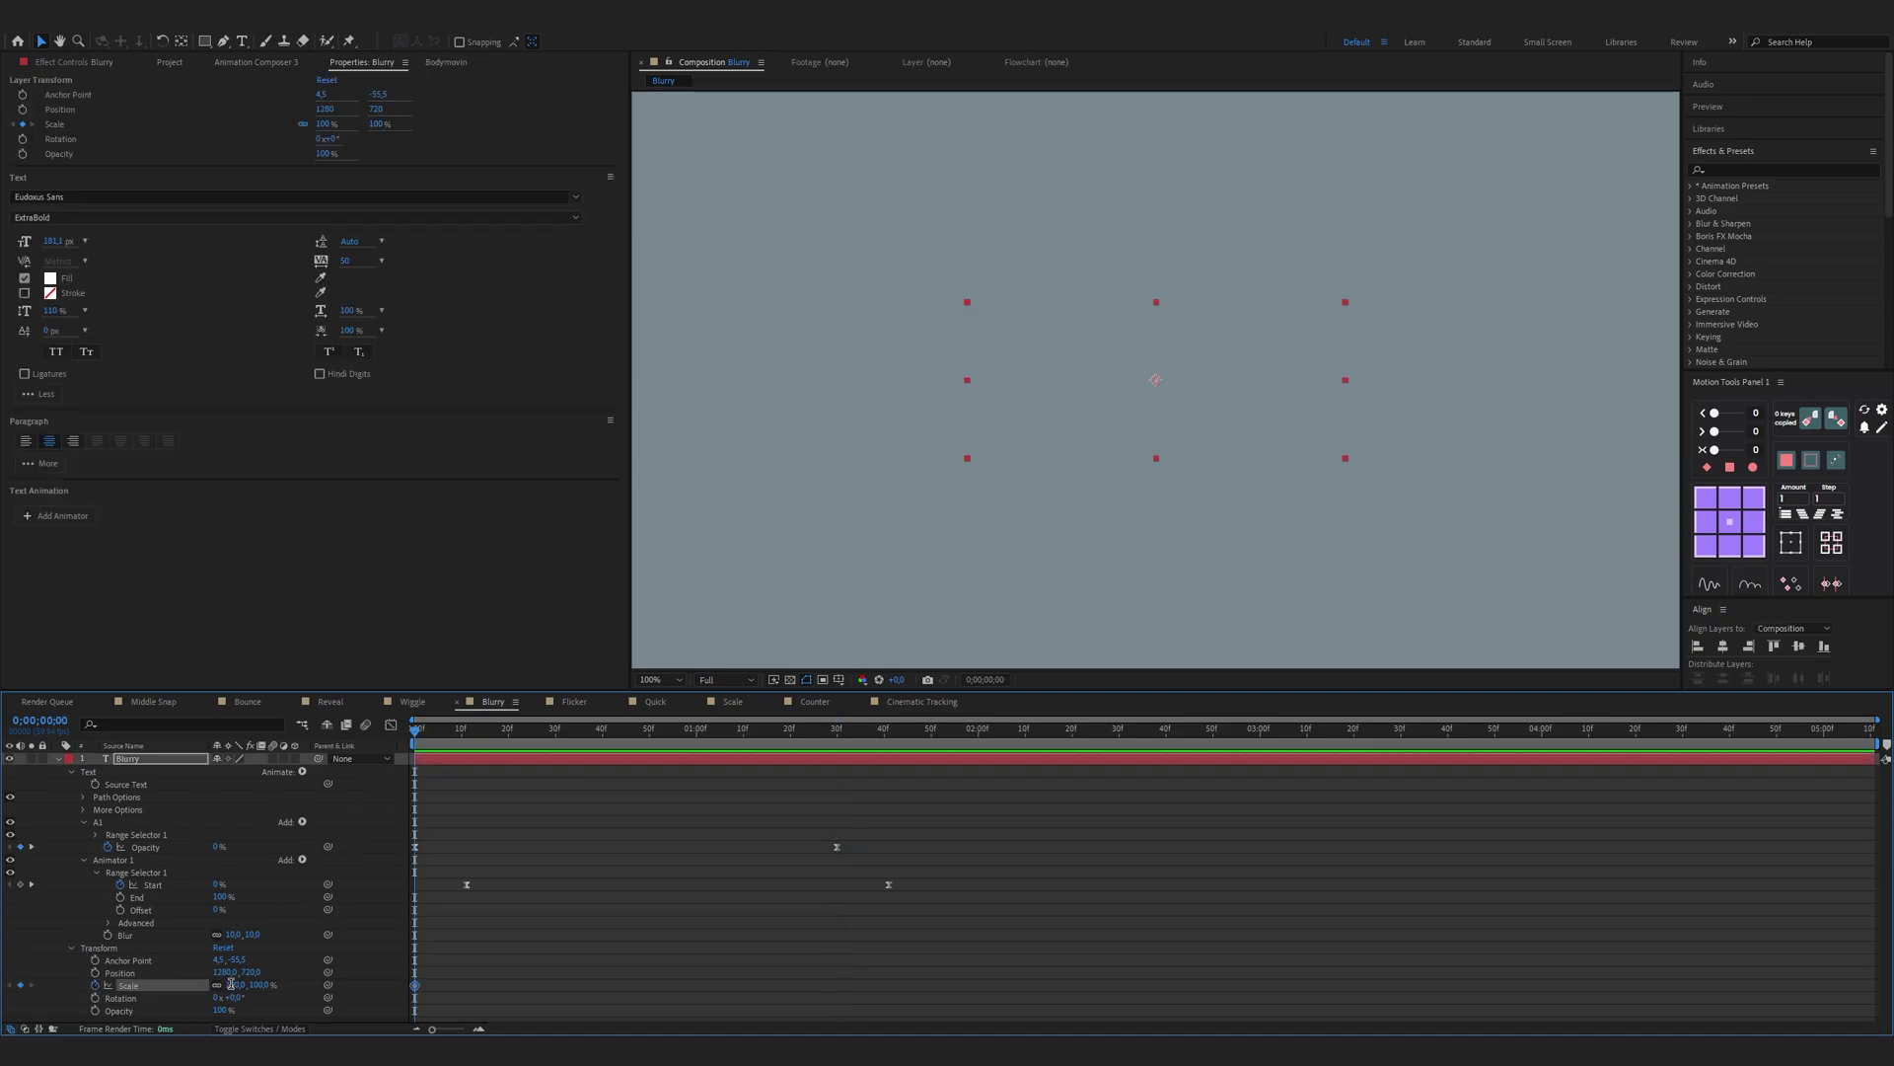
pyautogui.write('80')
pyautogui.press('Return')
pyautogui.click(1119, 740)
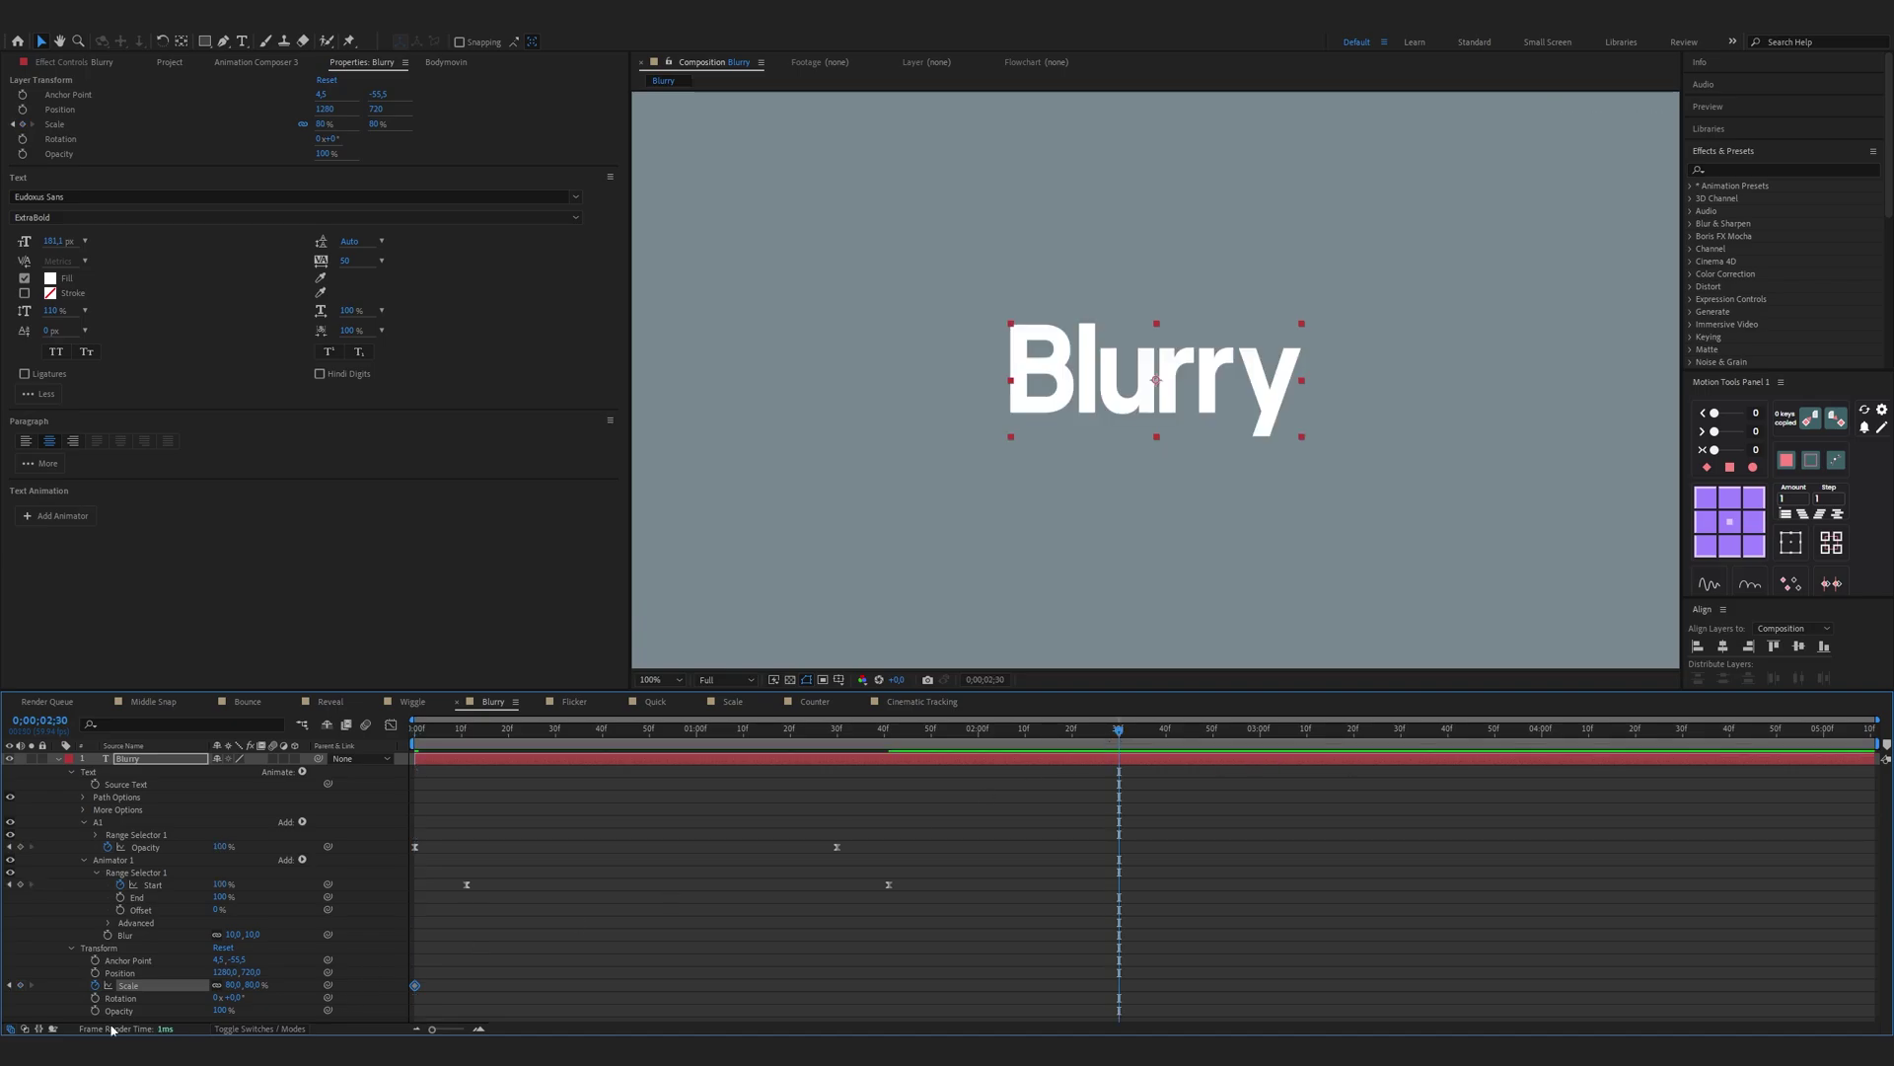
pyautogui.click(237, 983)
pyautogui.write('100')
pyautogui.press('Return')
# Step: Easy Ease the Scale keyframes, reshape their speed curve, enable motion blur and preview
pyautogui.moveTo(1158, 973); pyautogui.dragTo(412, 1007)
pyautogui.rightClick(415, 984)
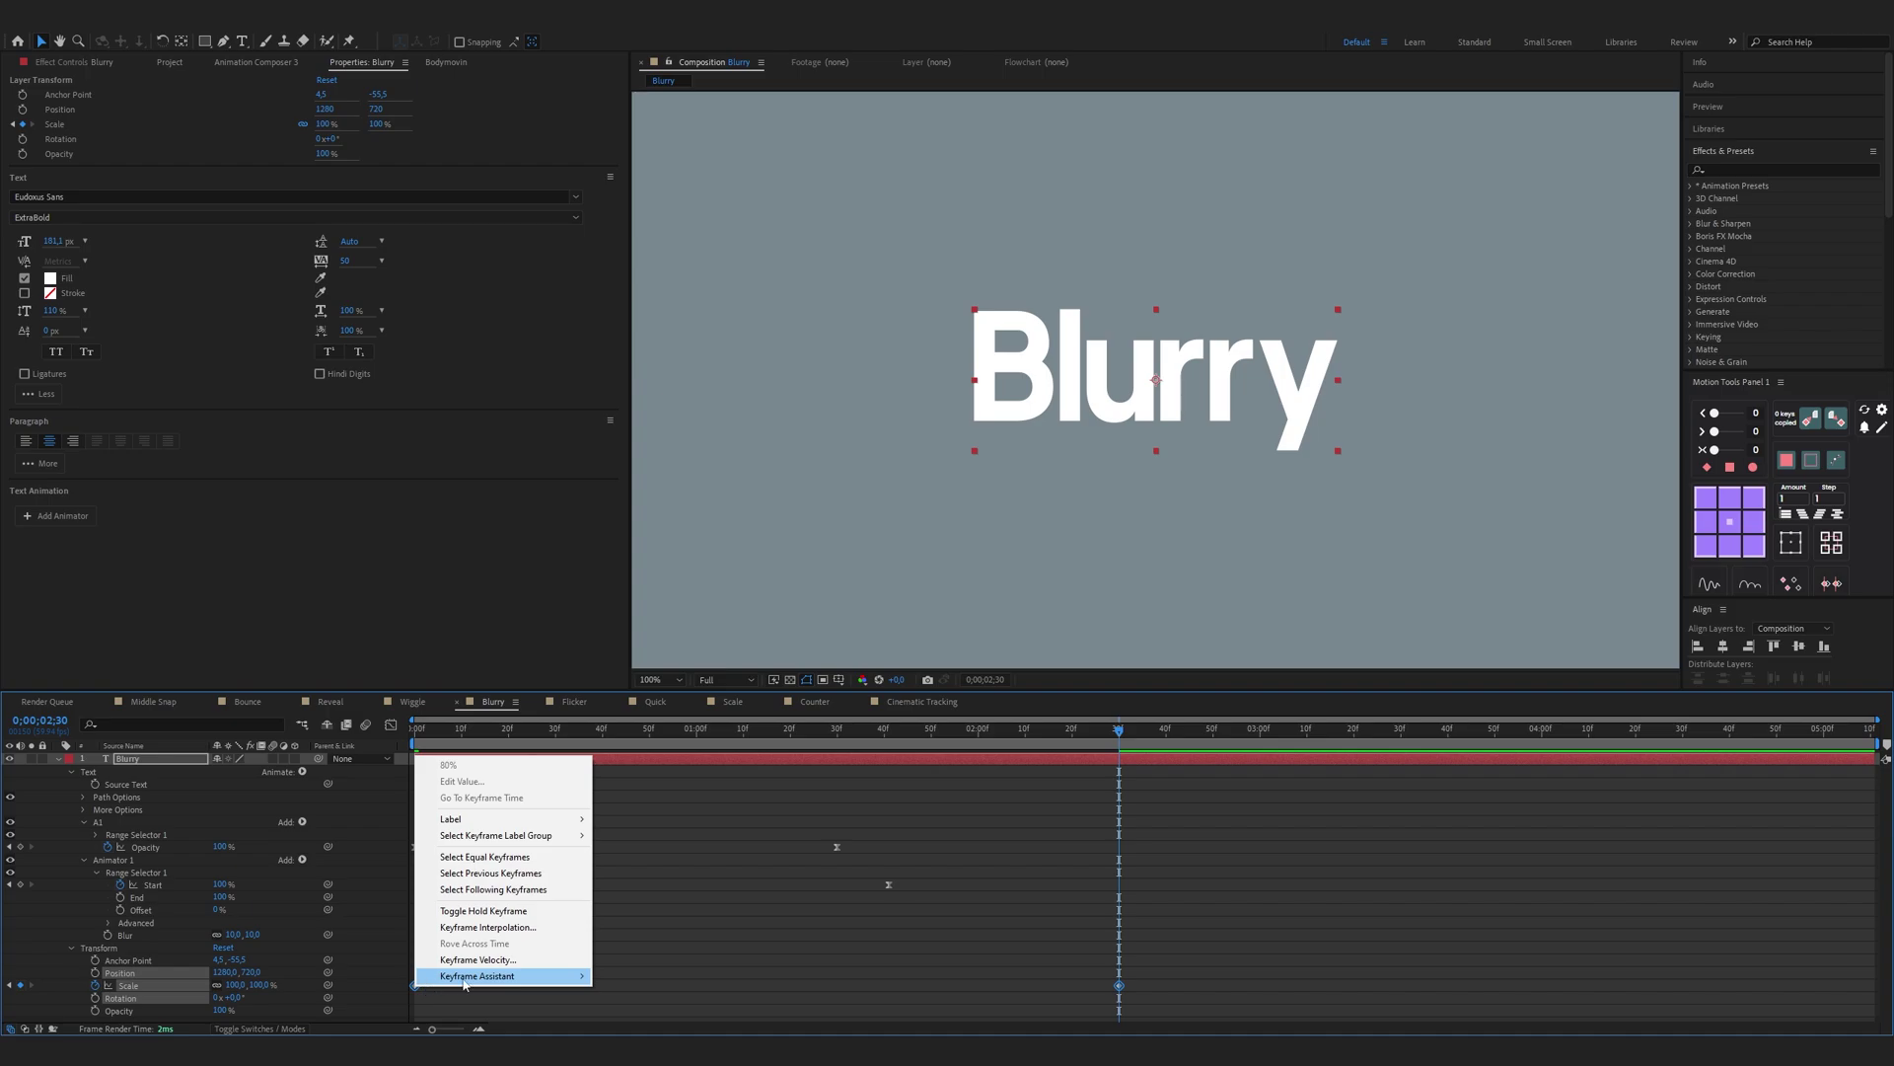
pyautogui.moveTo(449, 977)
pyautogui.click(660, 883)
pyautogui.click(391, 724)
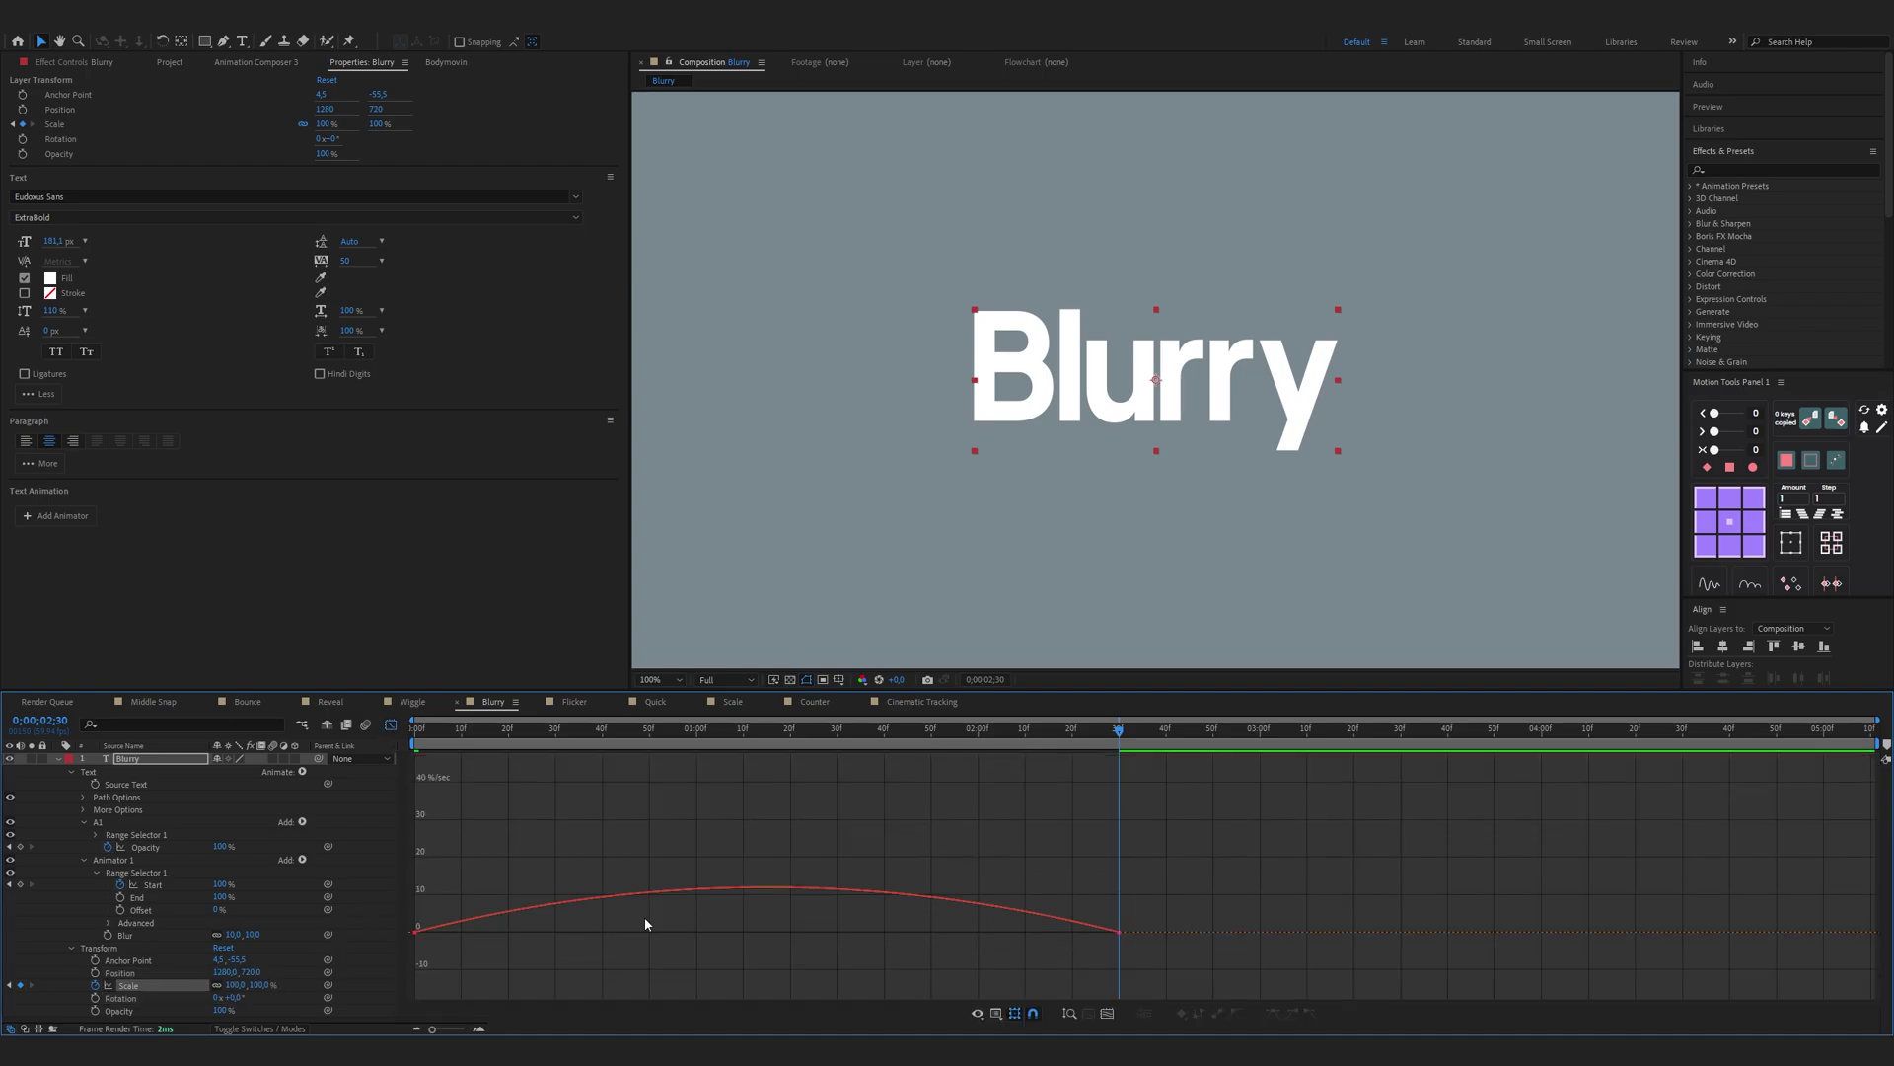
pyautogui.moveTo(991, 896); pyautogui.dragTo(755, 902)
pyautogui.moveTo(531, 902); pyautogui.dragTo(418, 899)
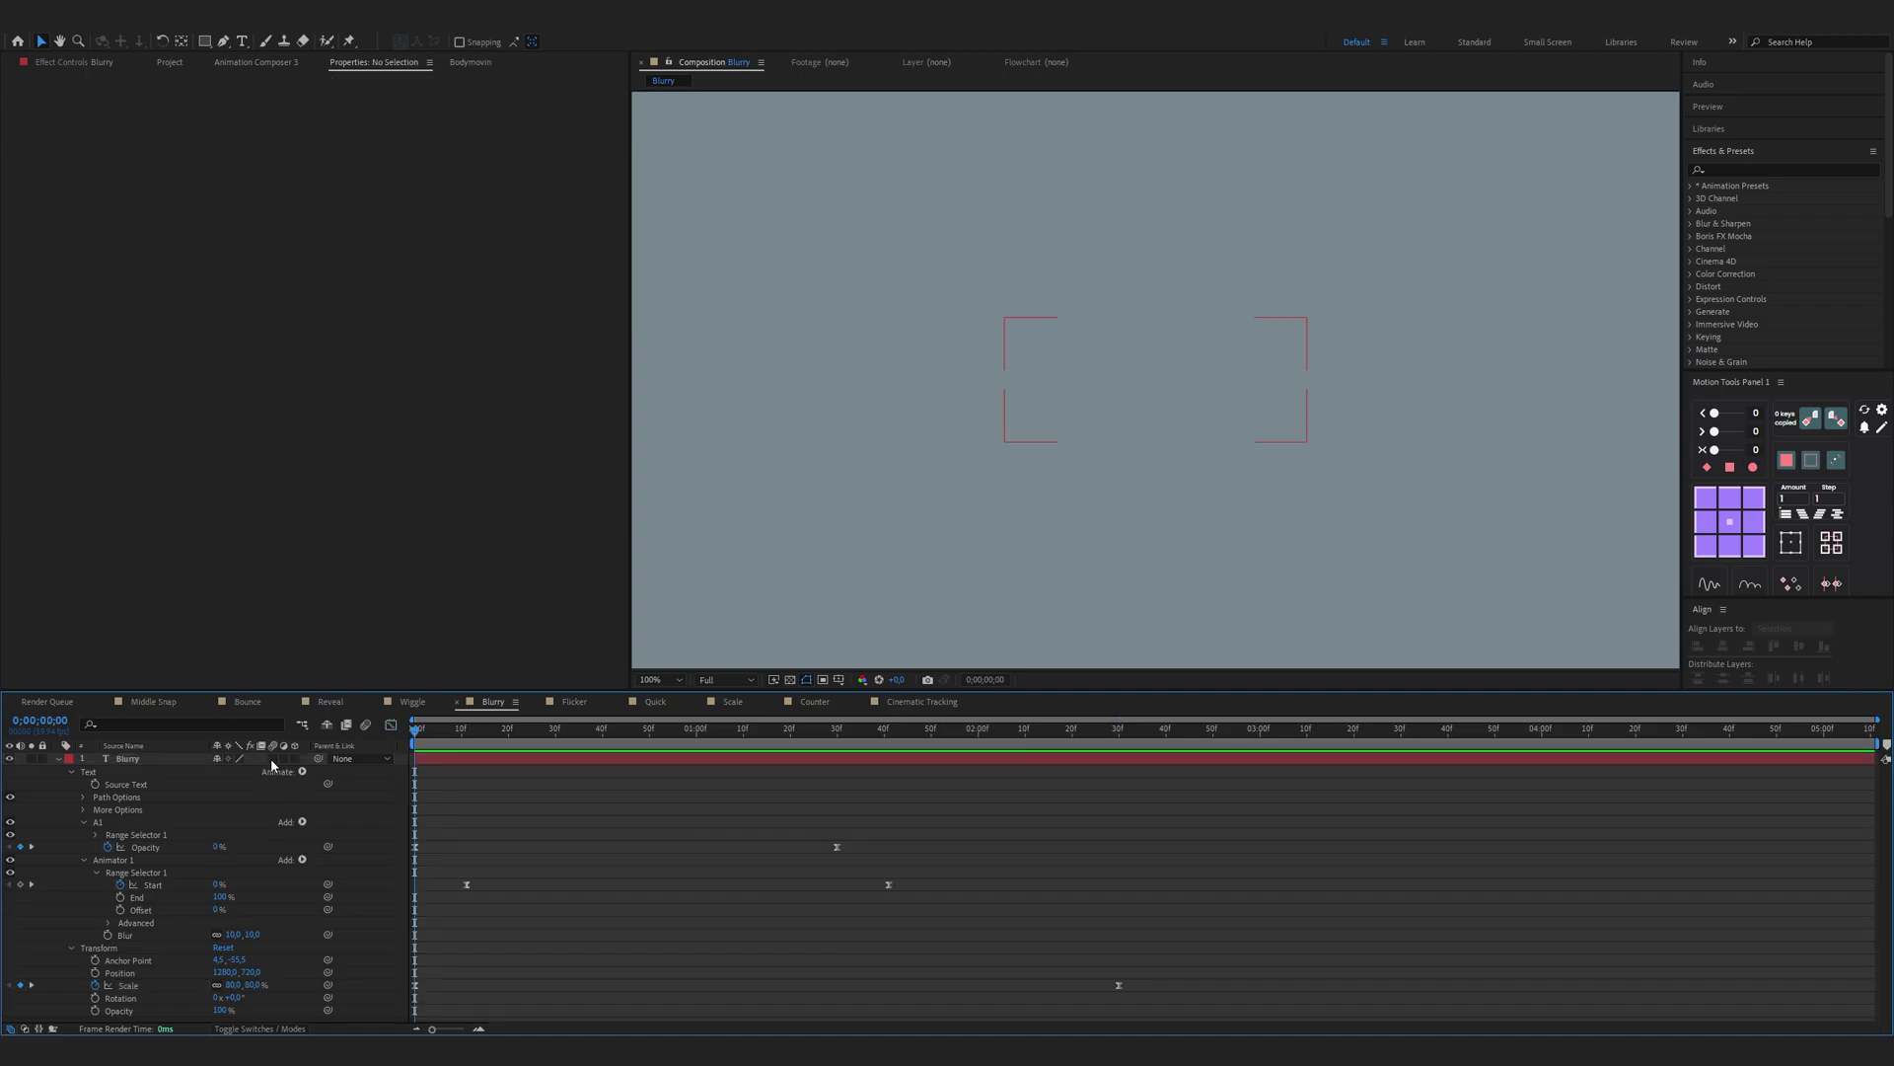
pyautogui.click(272, 758)
pyautogui.press('space')
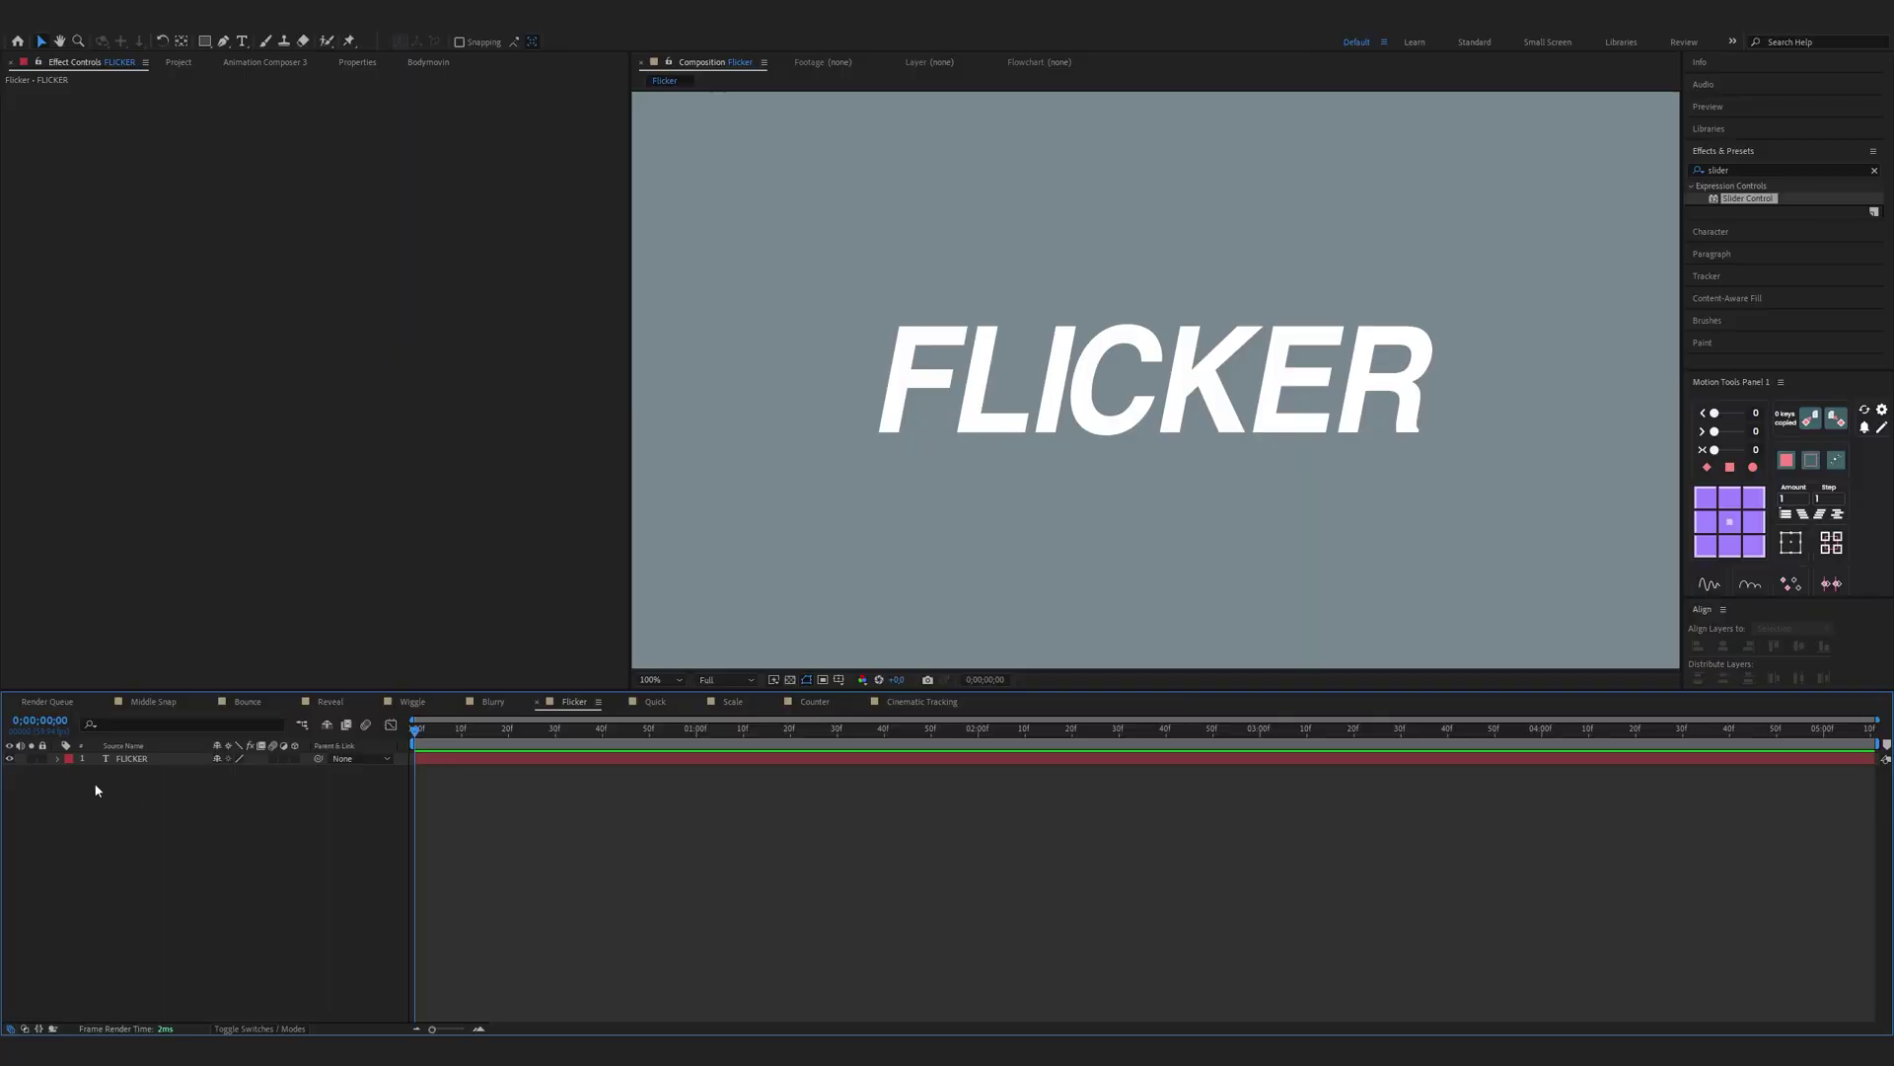
# Step: Give the FLICKER text an Opacity animator with an added Wiggly selector, both selectors expanded
pyautogui.click(58, 759)
pyautogui.click(302, 772)
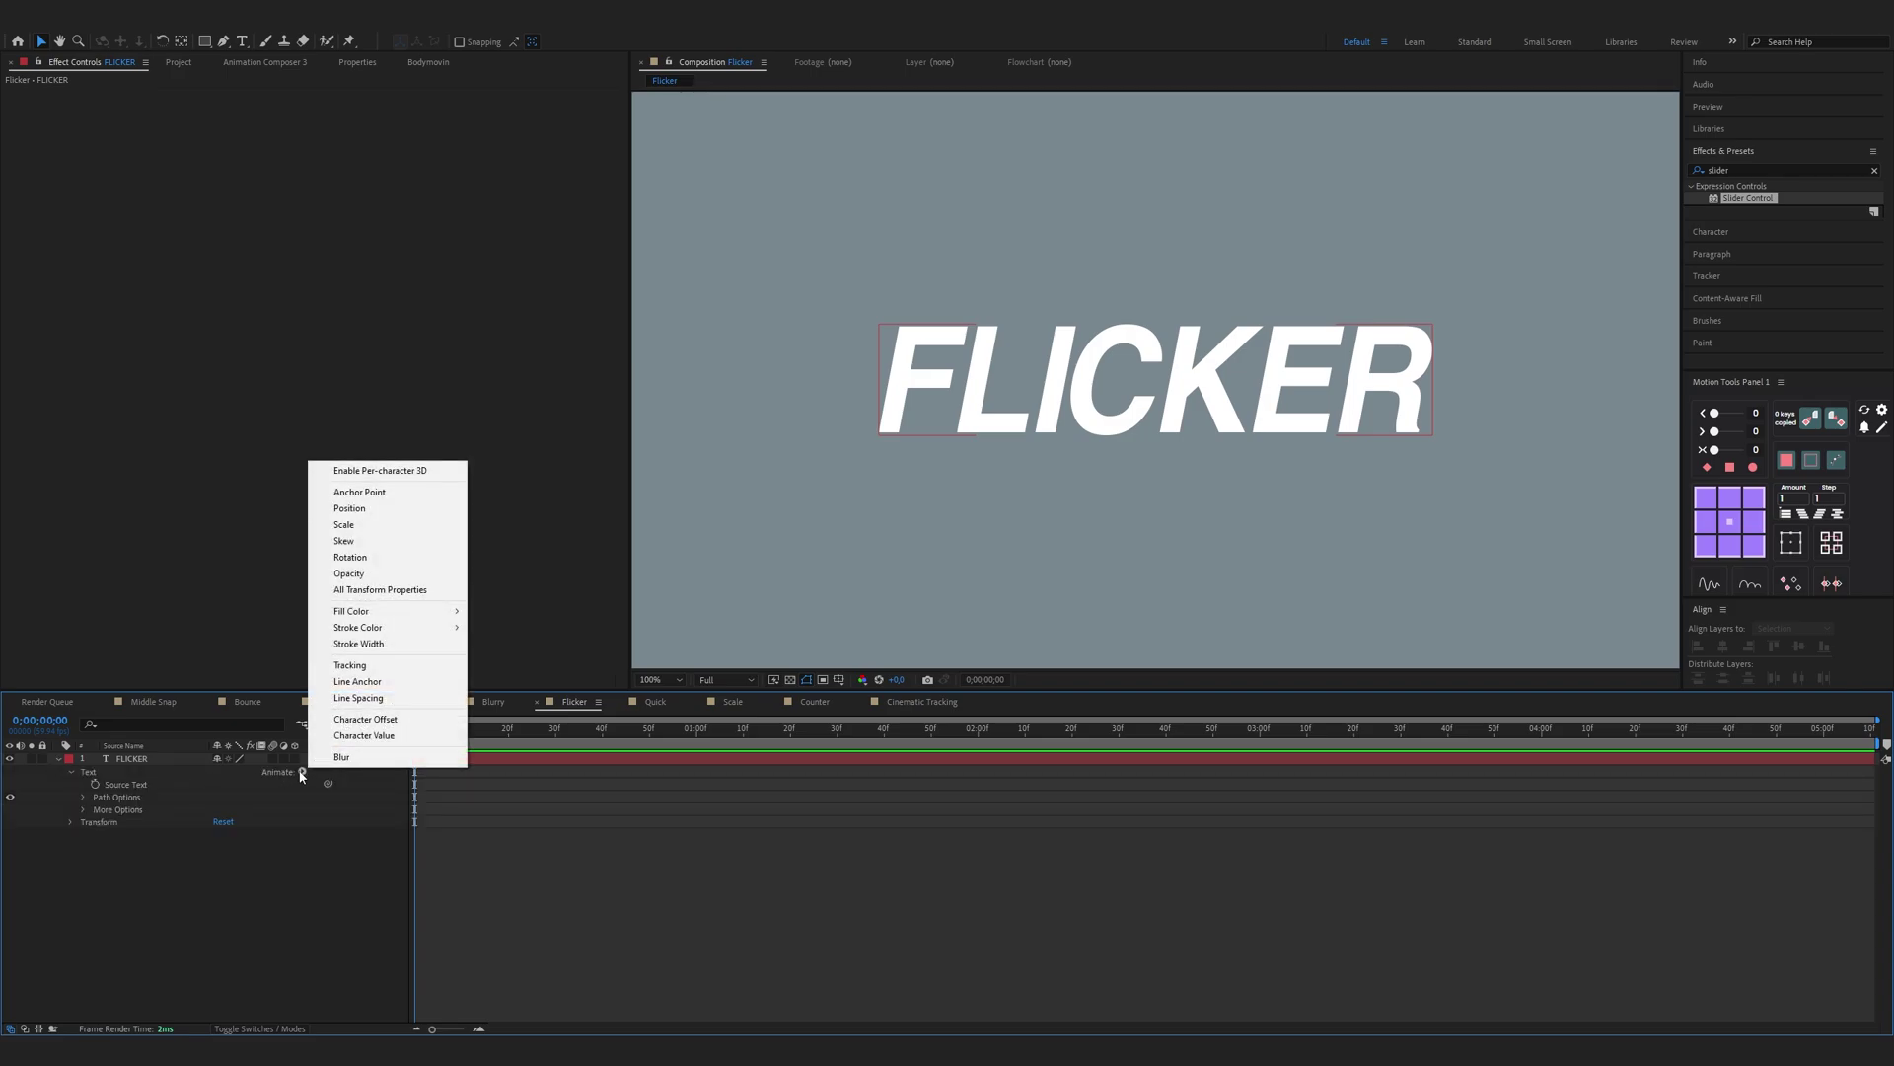
pyautogui.click(389, 575)
pyautogui.click(304, 823)
pyautogui.moveTo(340, 847)
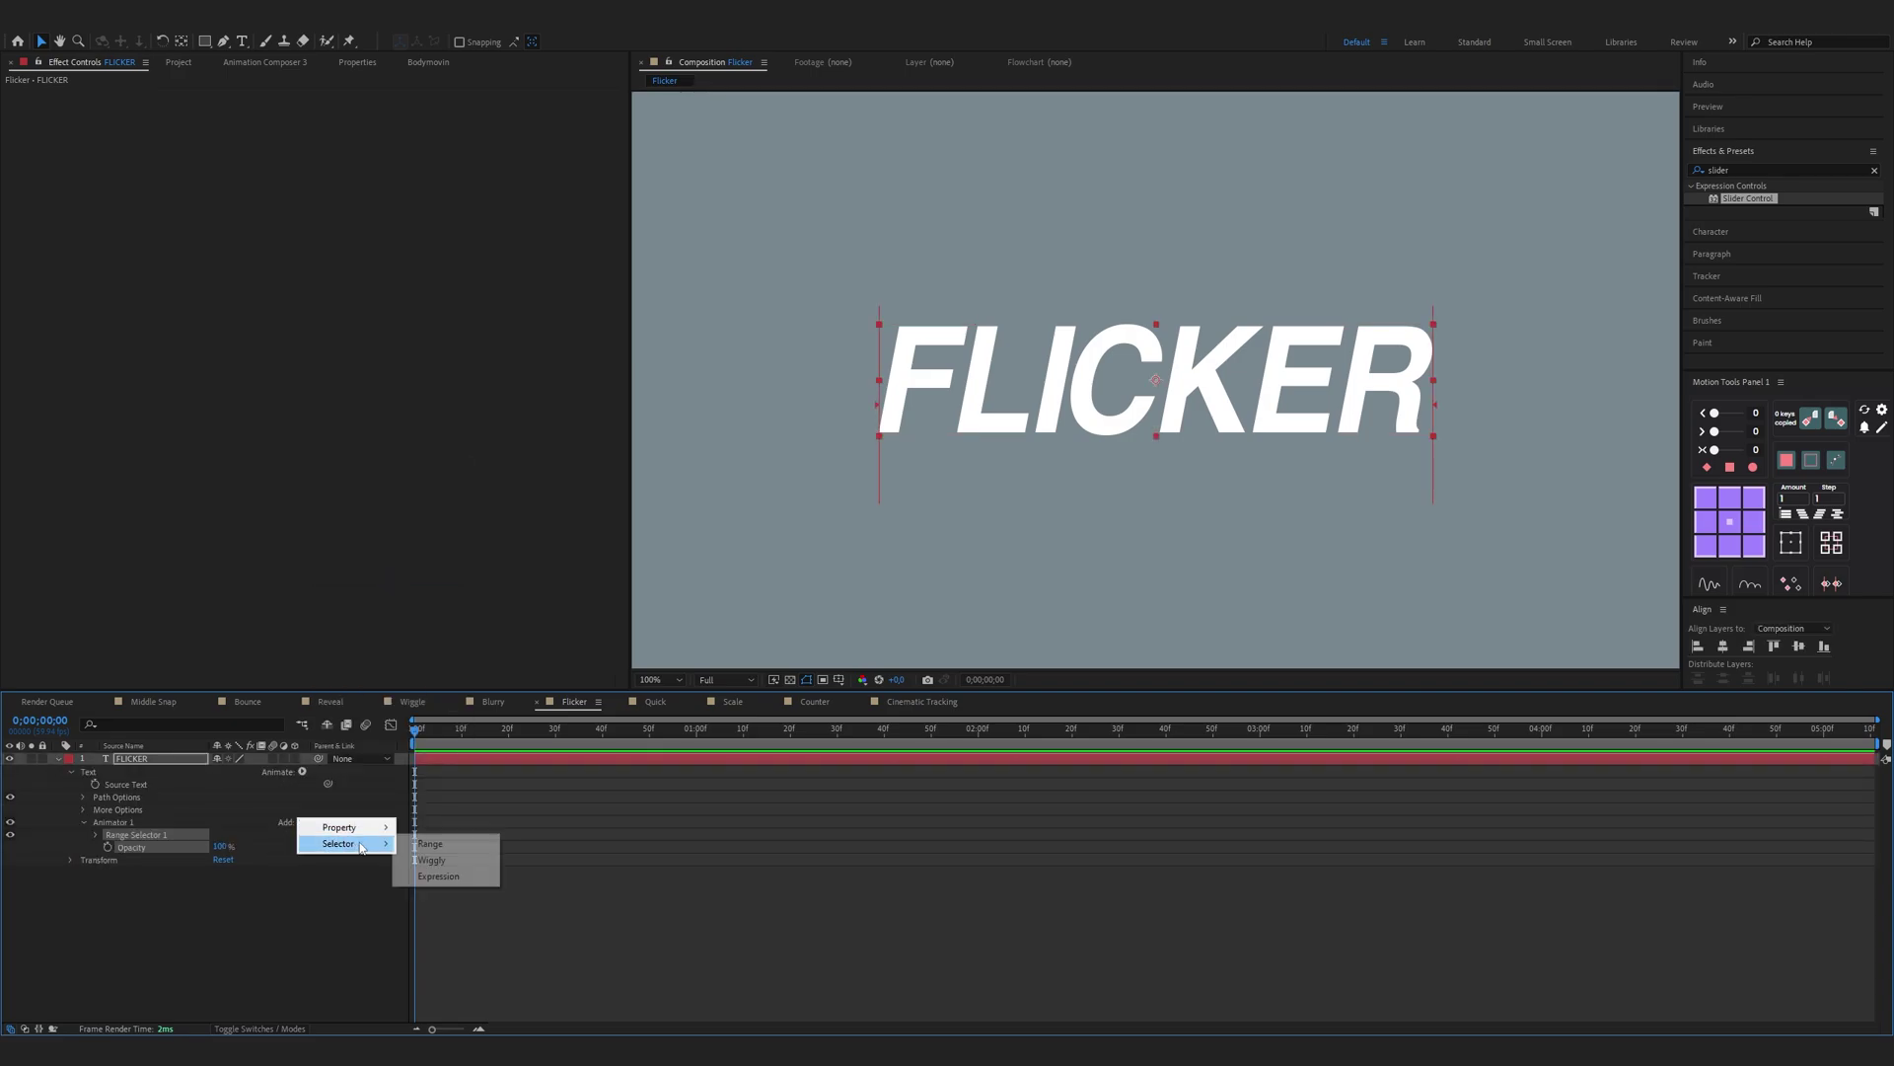
pyautogui.click(431, 861)
pyautogui.click(383, 867)
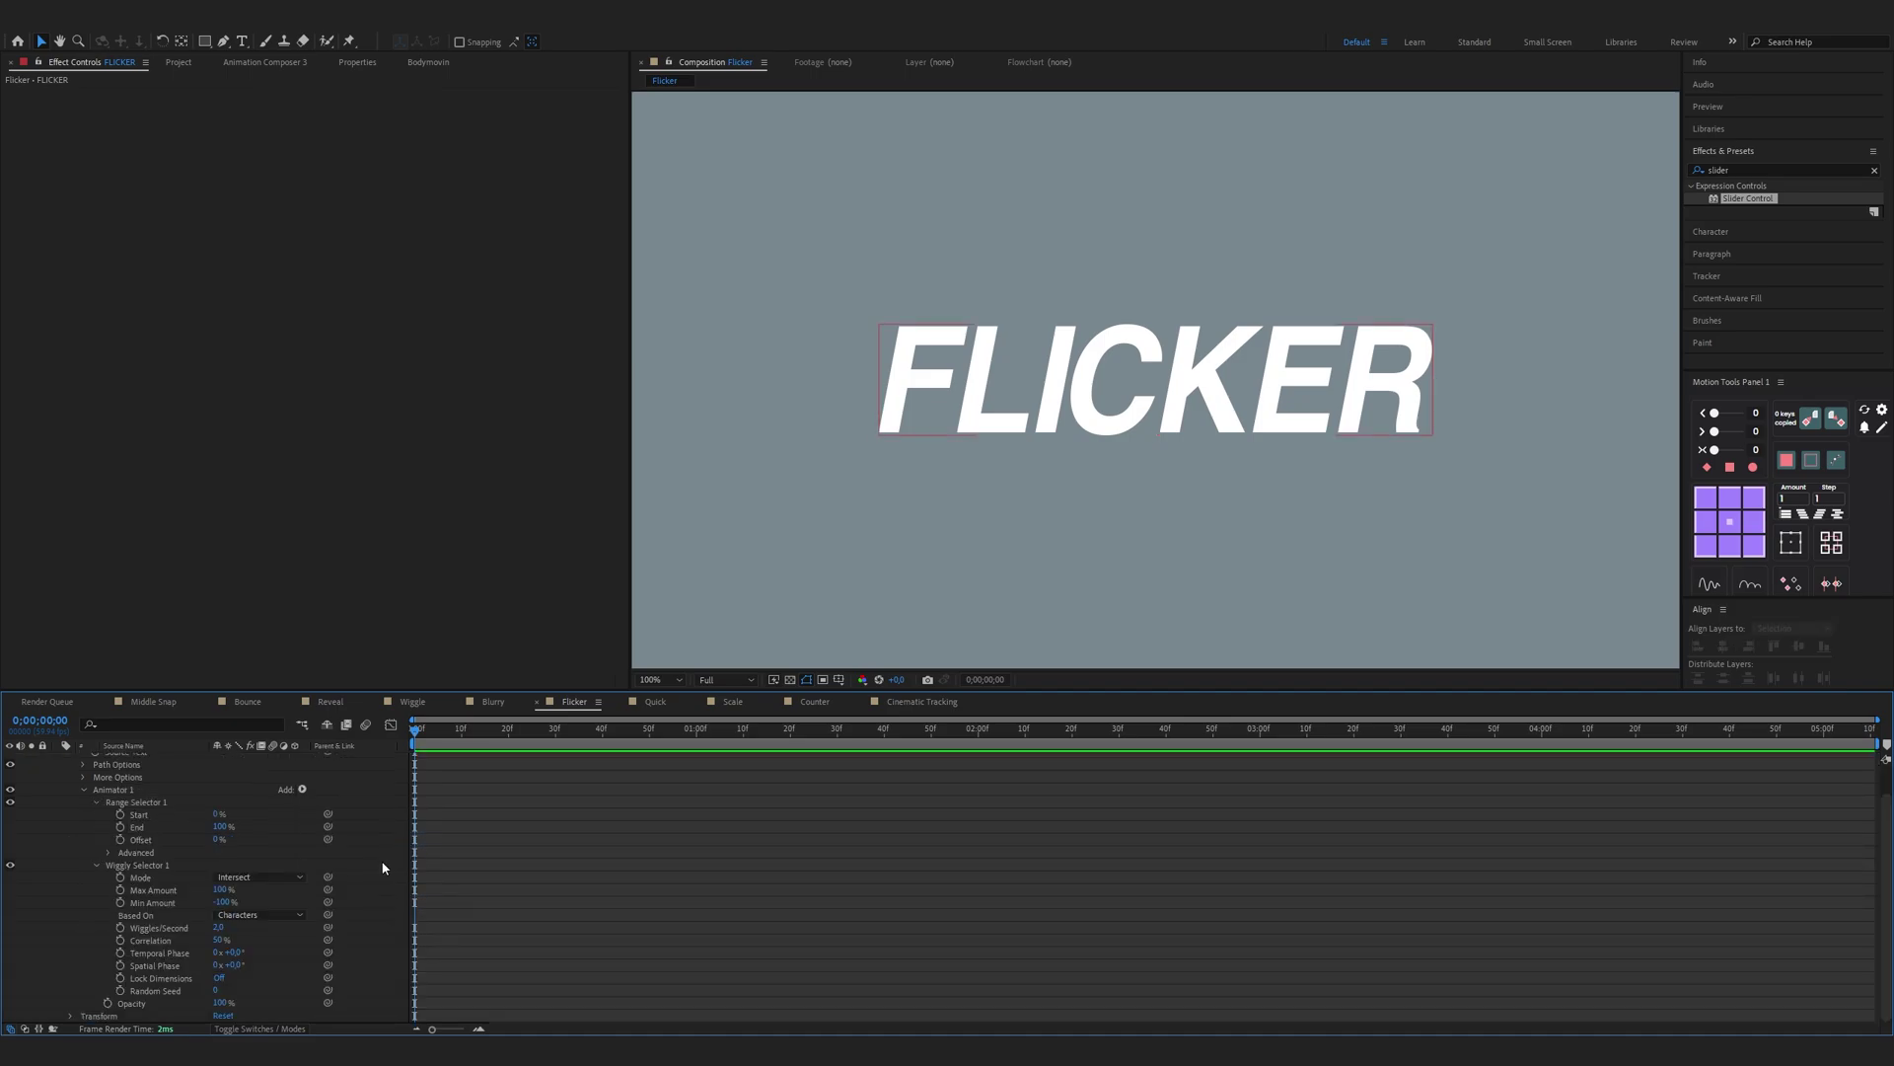
pyautogui.click(218, 927)
# Step: Set Wiggles/Second and Correlation to 0 and give Random Seed the expression posterizeTime(15); random(1000)
pyautogui.write('0')
pyautogui.press('Return')
pyautogui.click(218, 940)
pyautogui.keyDown('alt'); pyautogui.click(121, 991); pyautogui.keyUp('alt')
pyautogui.write('posterizeTime()')
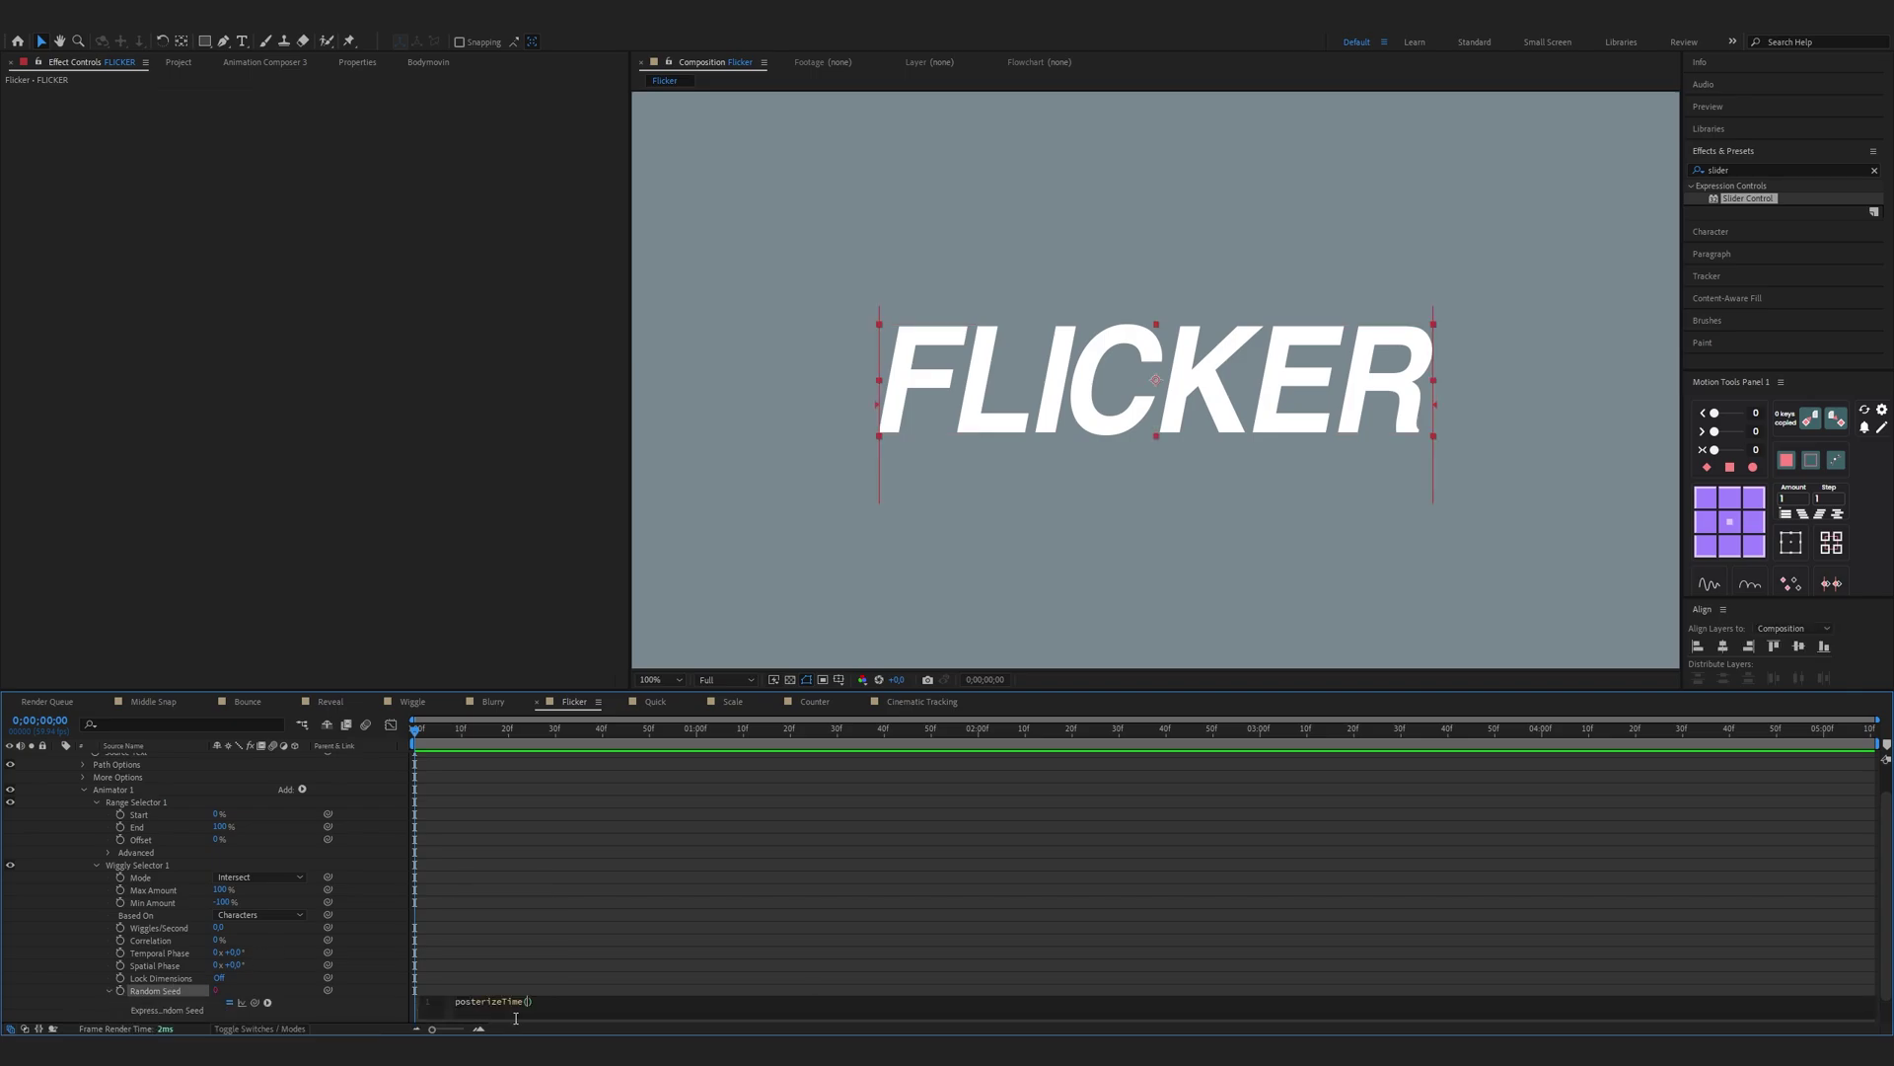
pyautogui.press('Return')
pyautogui.write('ran')
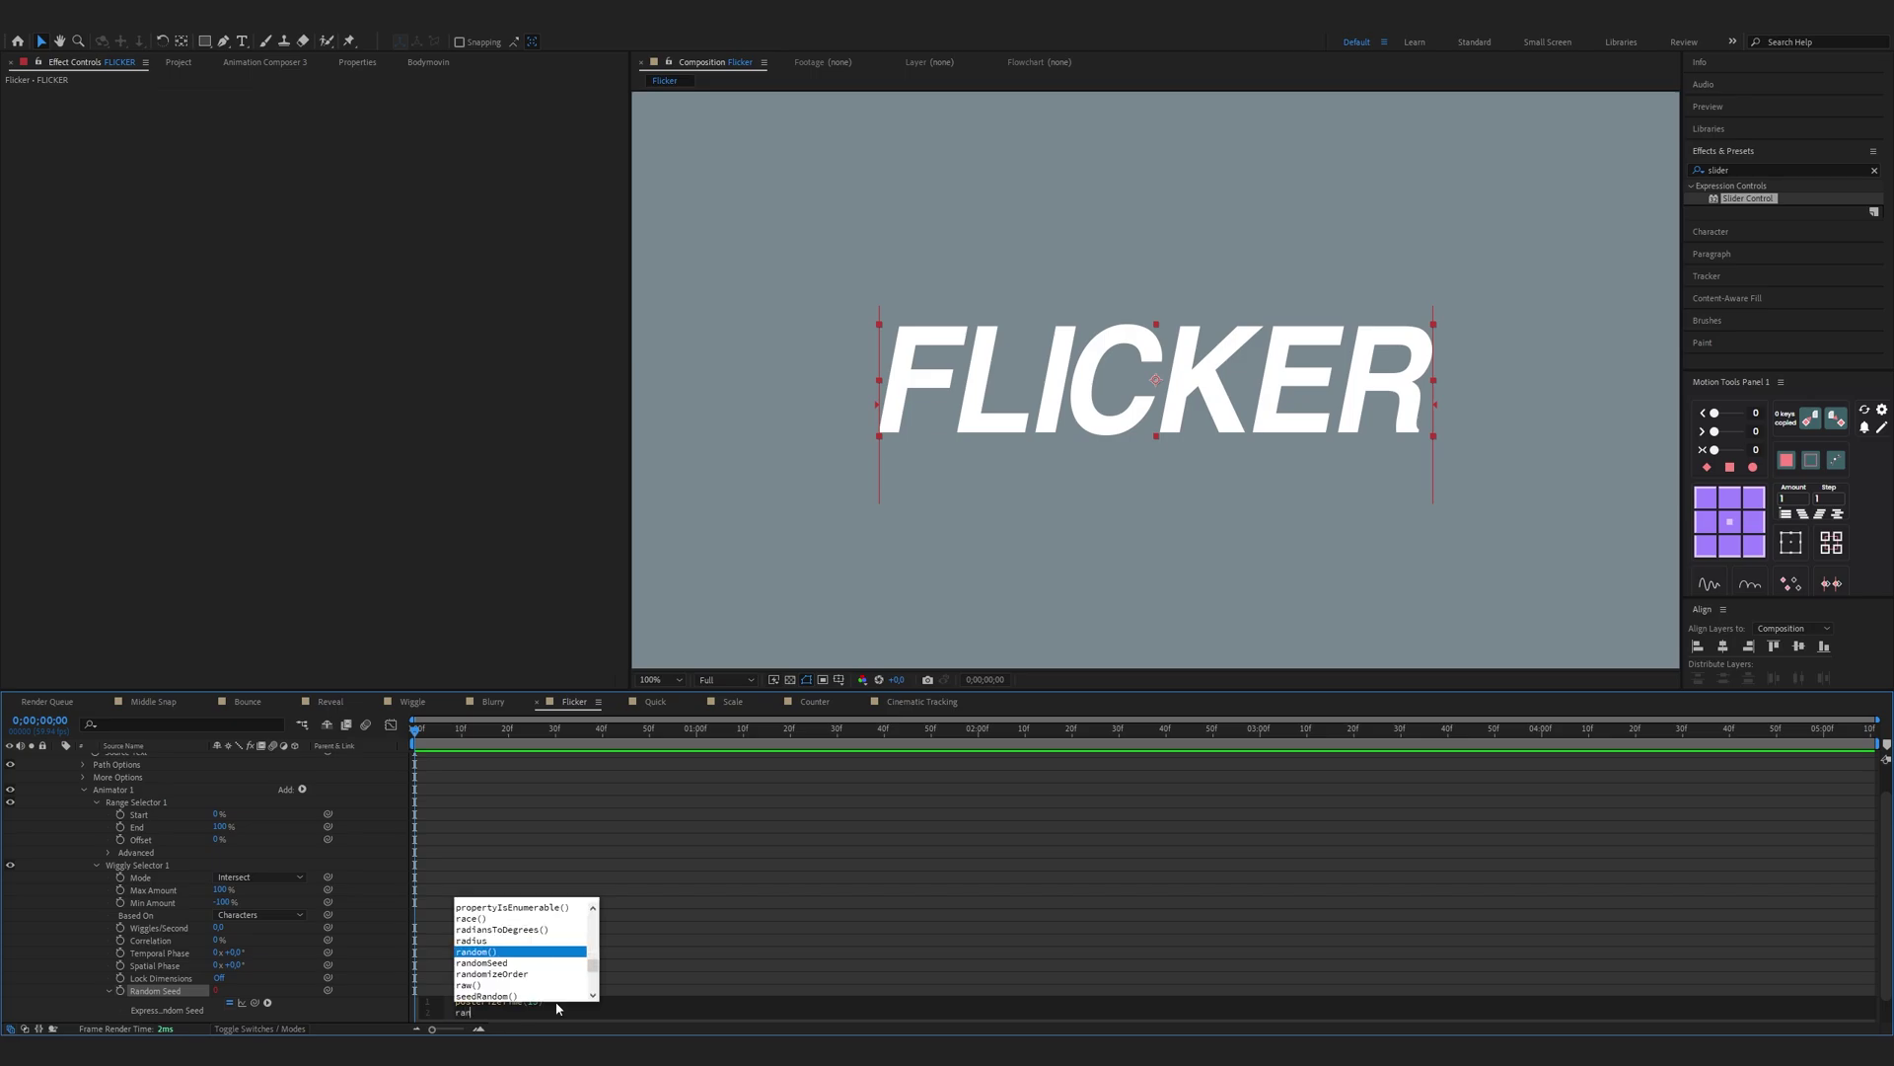
pyautogui.write('dom()100')
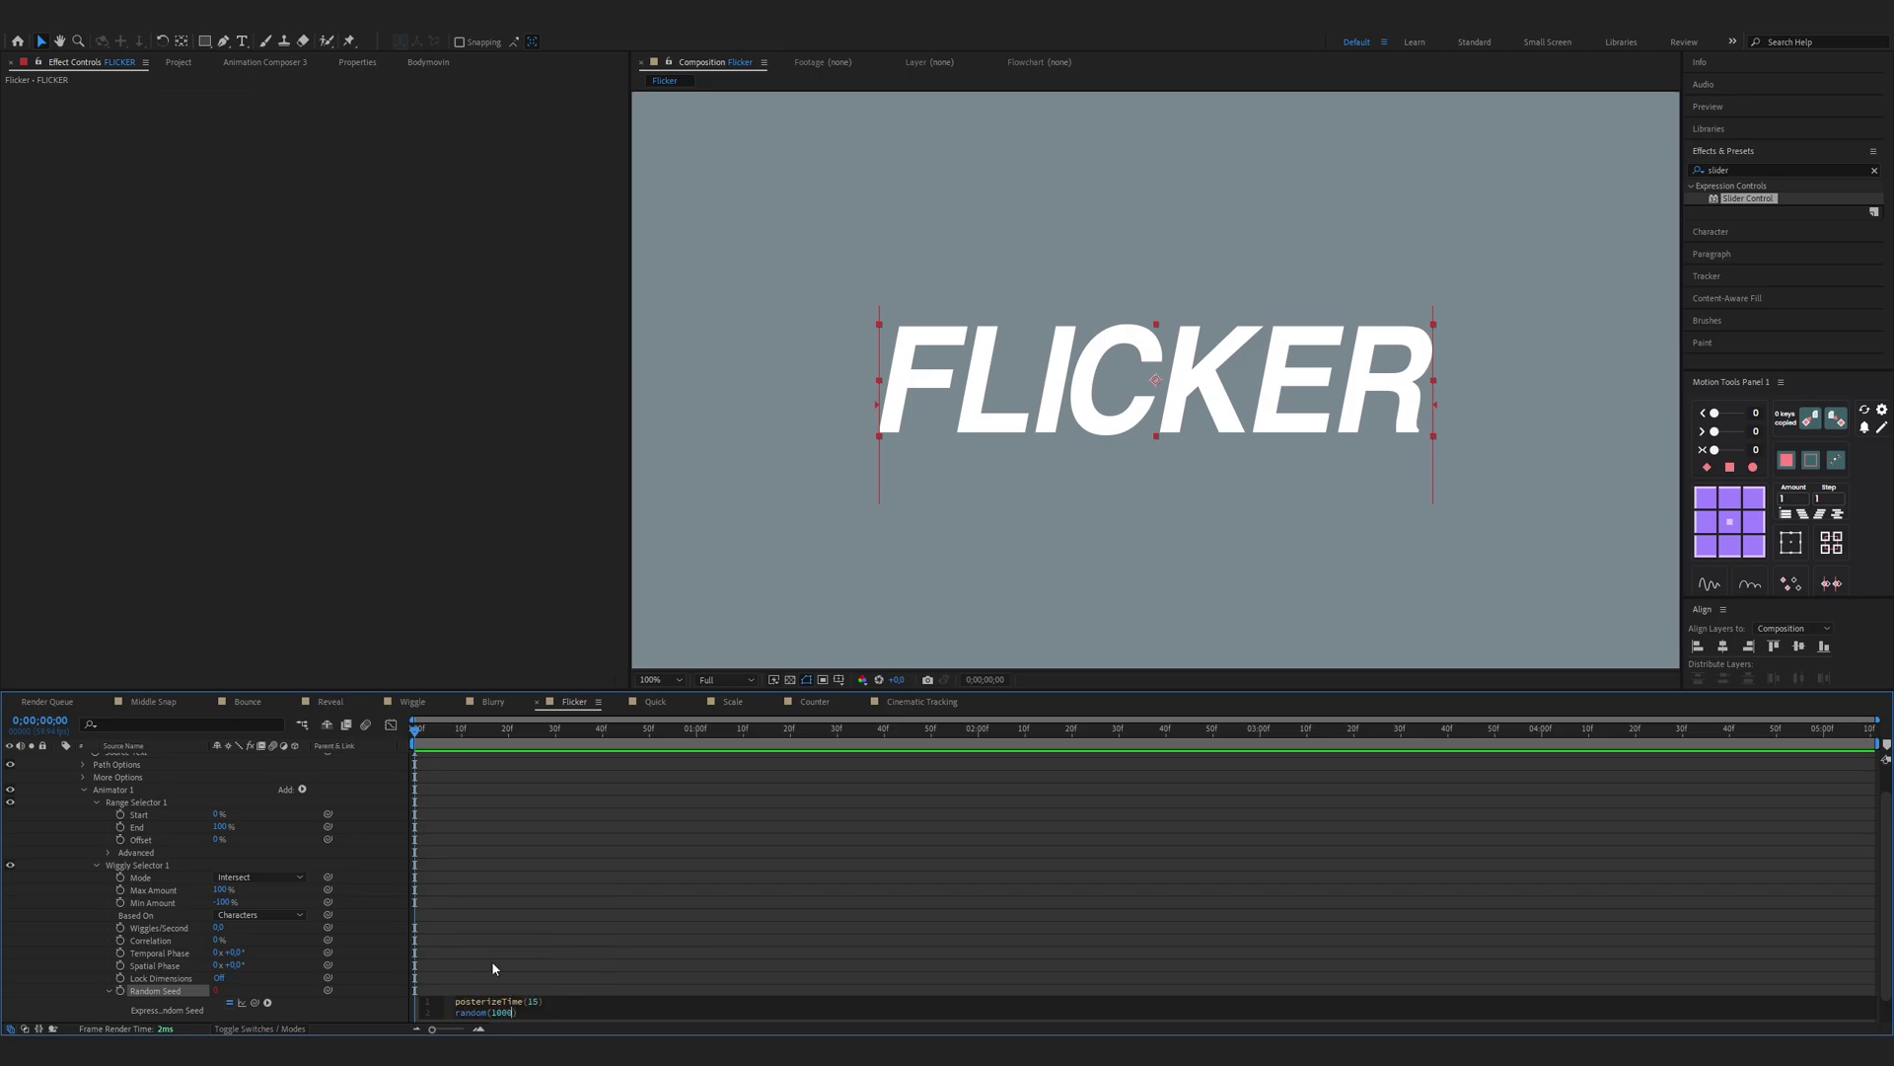
pyautogui.write('0')
pyautogui.click(491, 961)
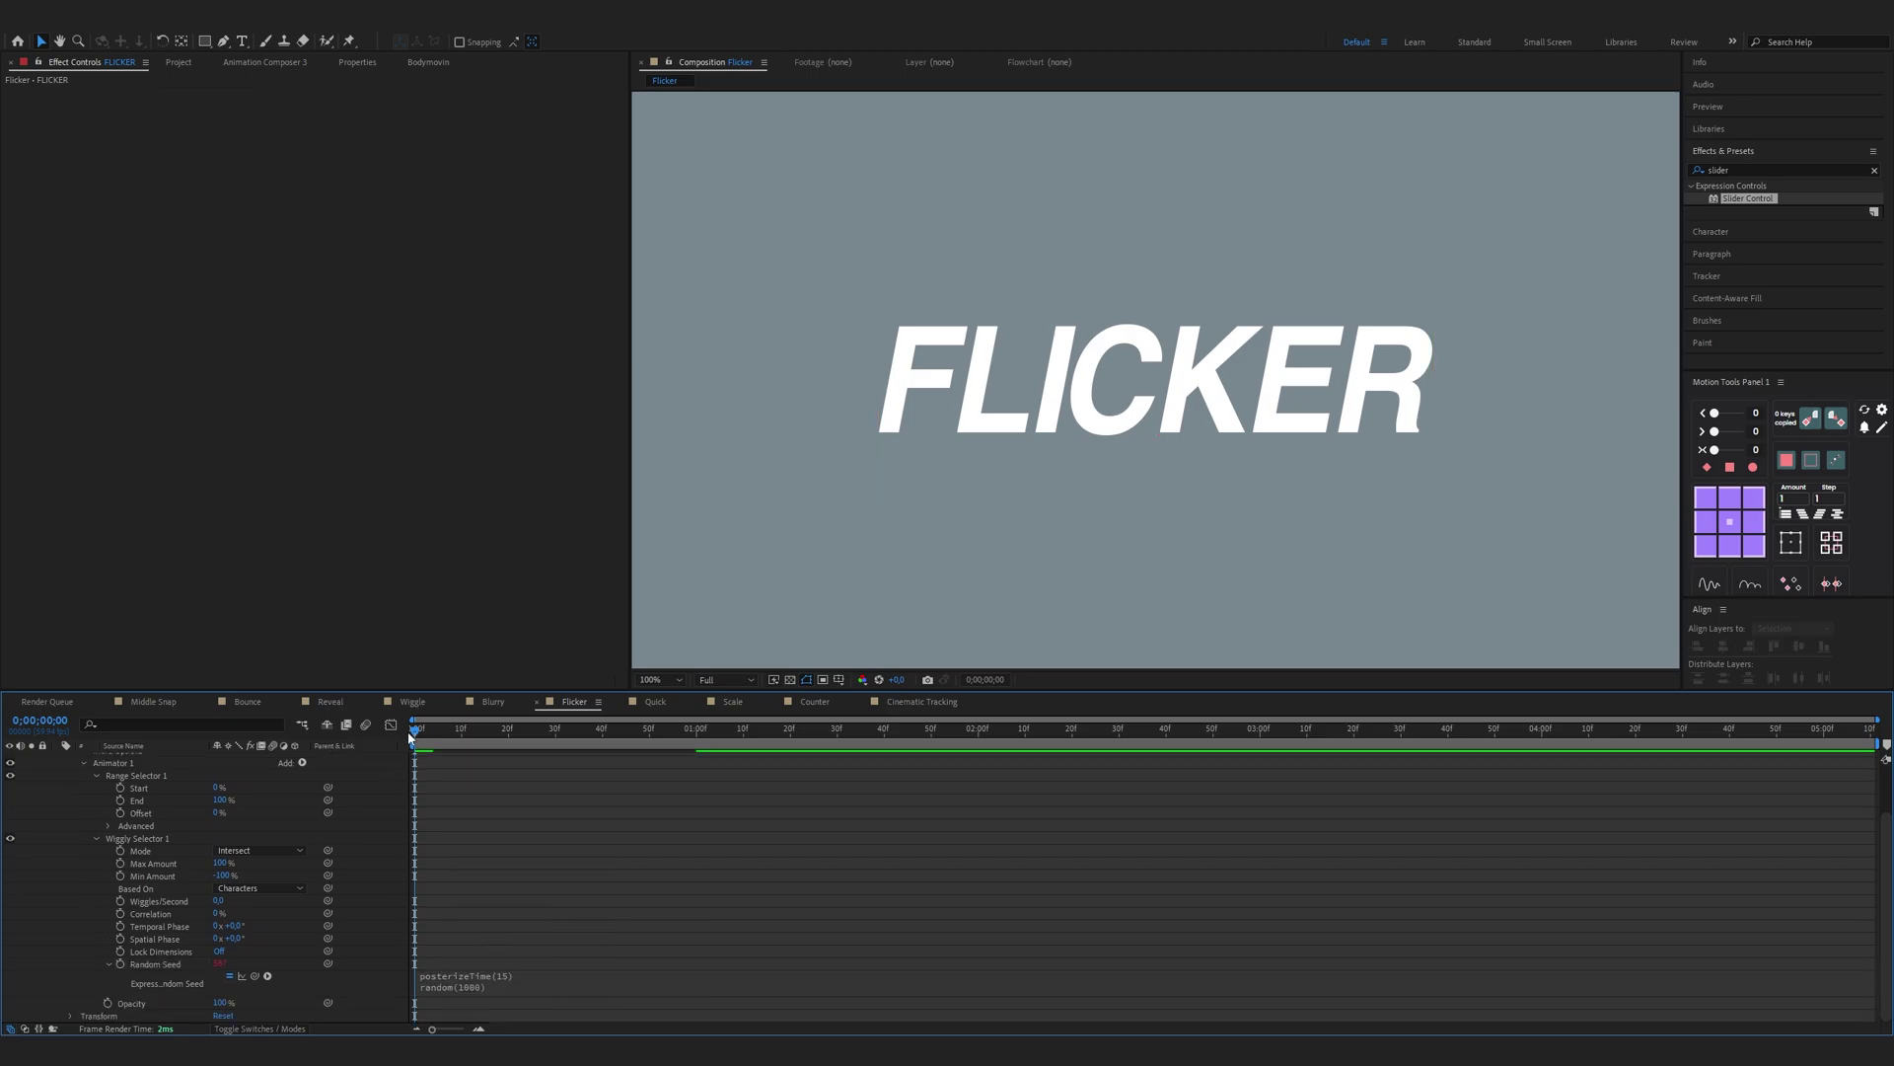
# Step: Keyframe the animator Opacity at 0%, 40% at 40 frames, and 0% at one second, then preview
pyautogui.click(145, 1002)
pyautogui.click(108, 1002)
pyautogui.moveTo(219, 1002); pyautogui.dragTo(116, 1011)
pyautogui.click(597, 730)
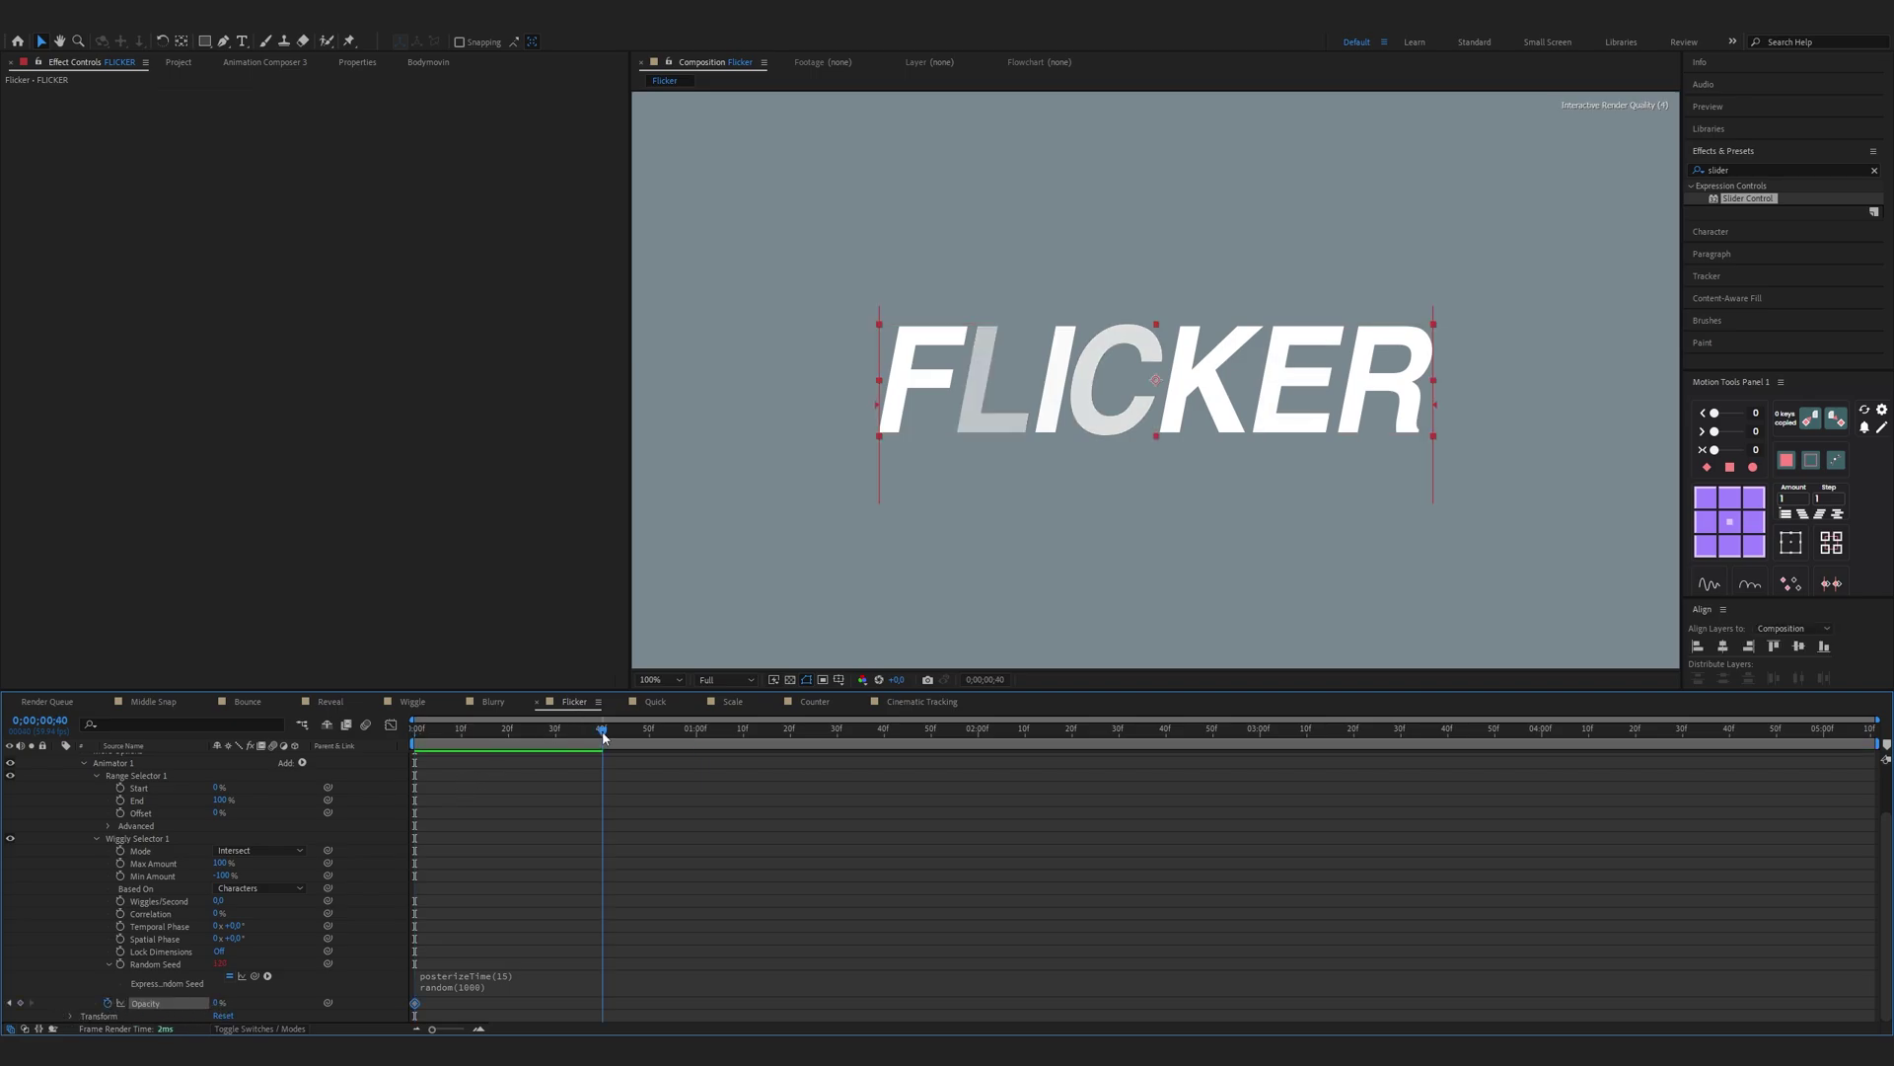
pyautogui.click(216, 1002)
pyautogui.write('40')
pyautogui.press('Return')
pyautogui.click(697, 730)
pyautogui.click(220, 1002)
pyautogui.write('0')
pyautogui.press('Return')
pyautogui.press('space')
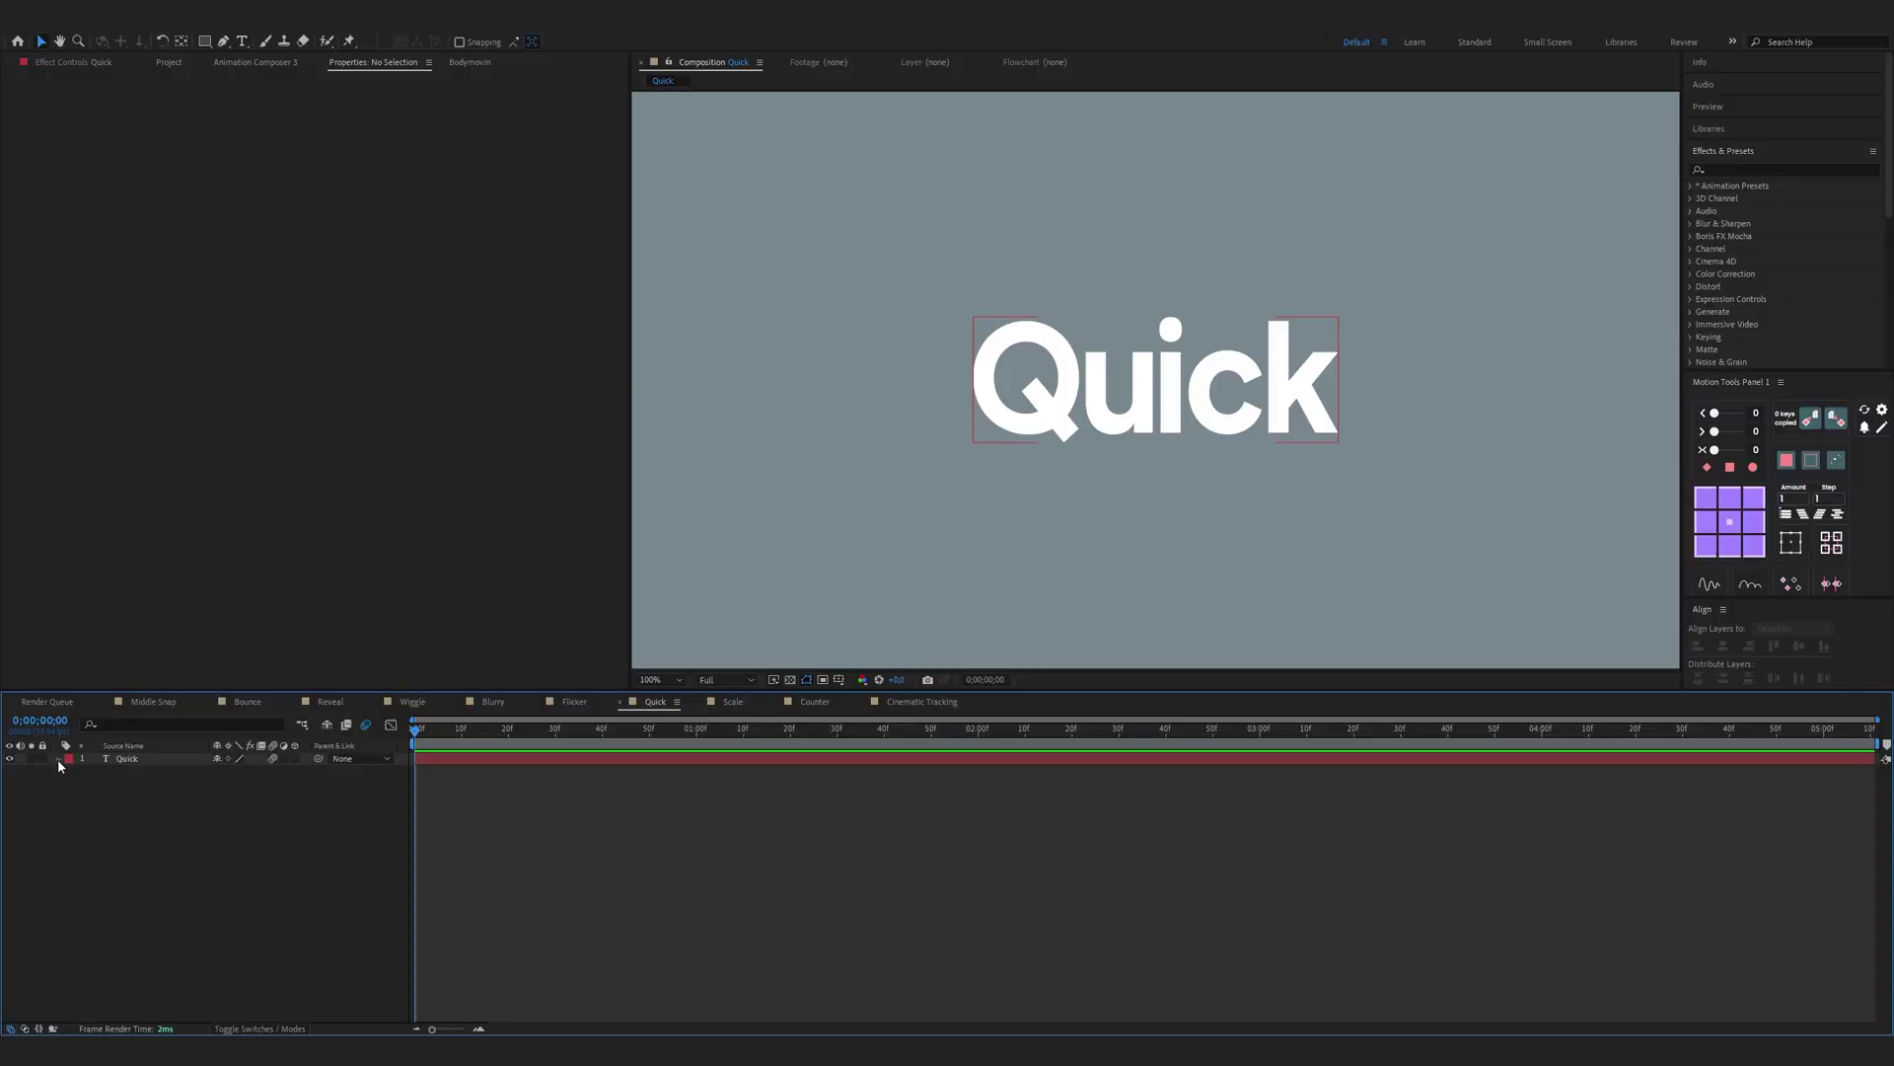
# Step: Give the Quick text a Position animator with Opacity and Tracking added, Position Y set to 90
pyautogui.click(57, 758)
pyautogui.click(302, 771)
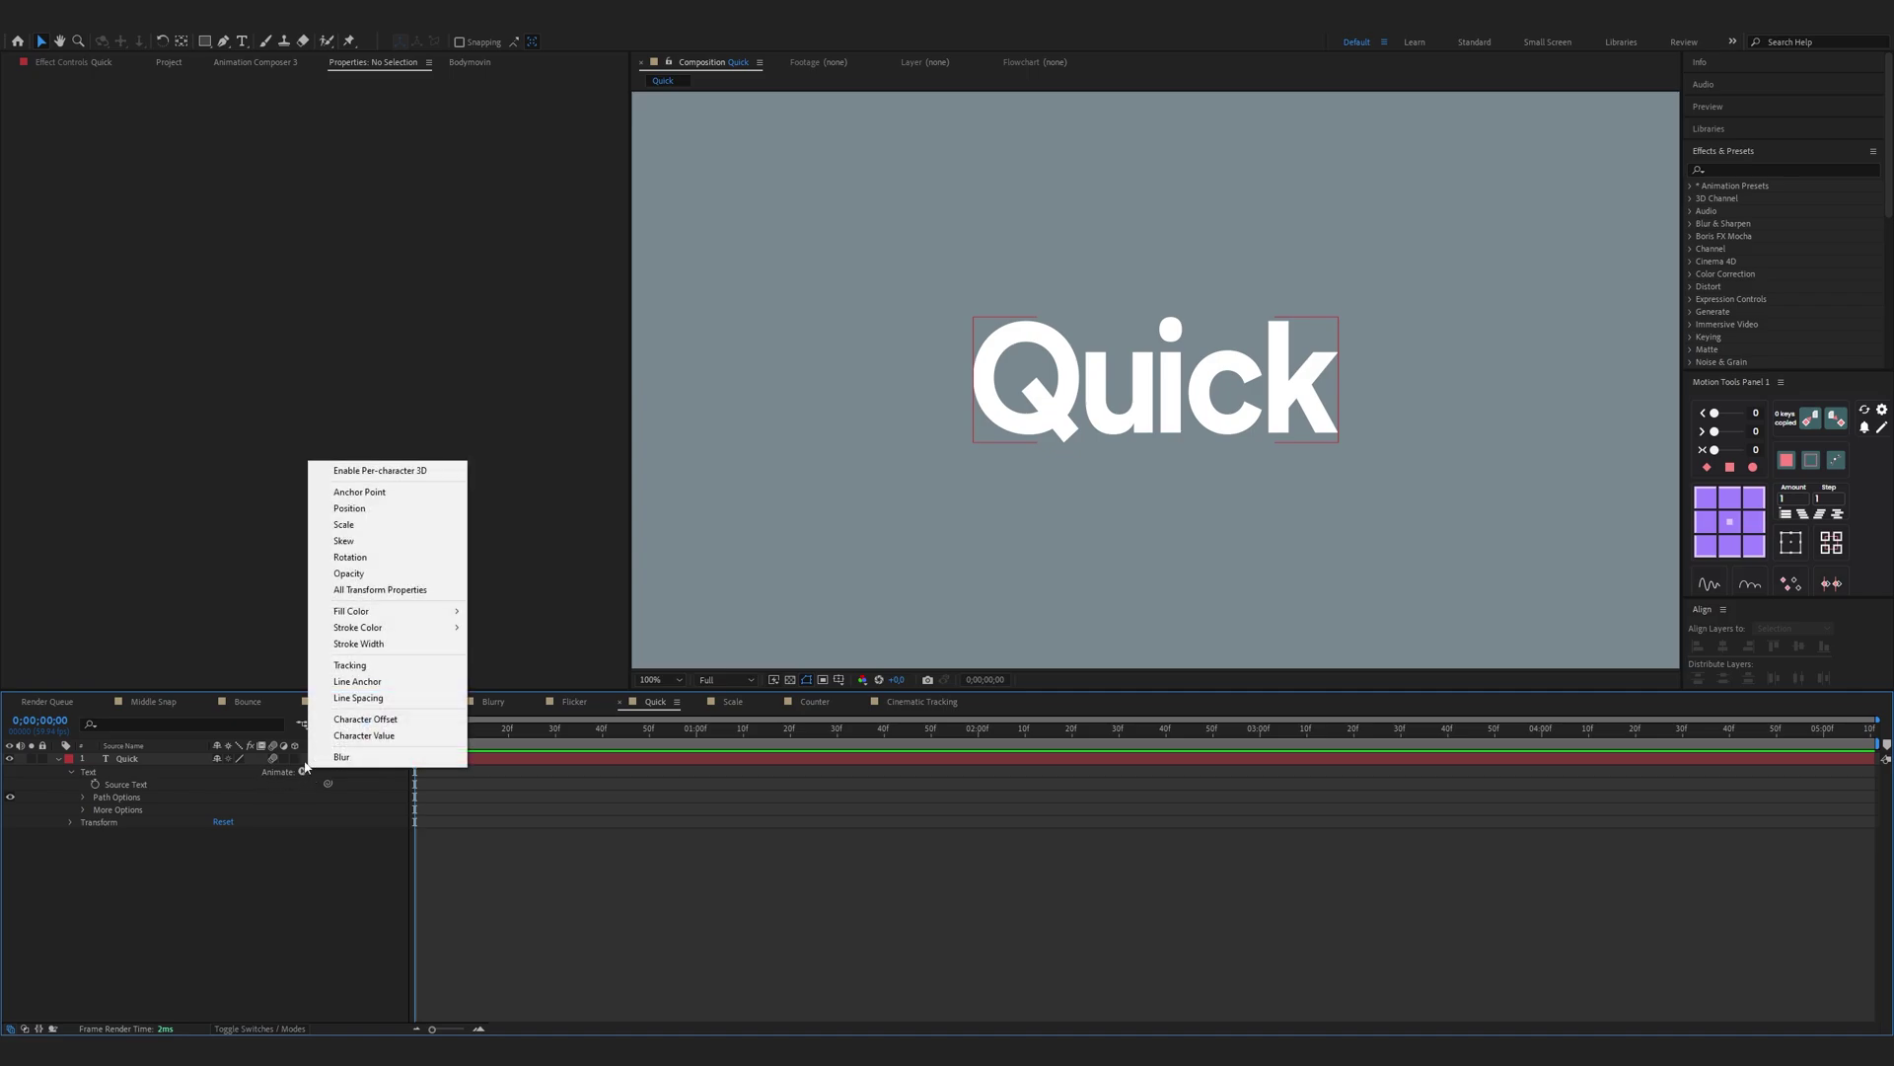
pyautogui.click(349, 508)
pyautogui.click(302, 822)
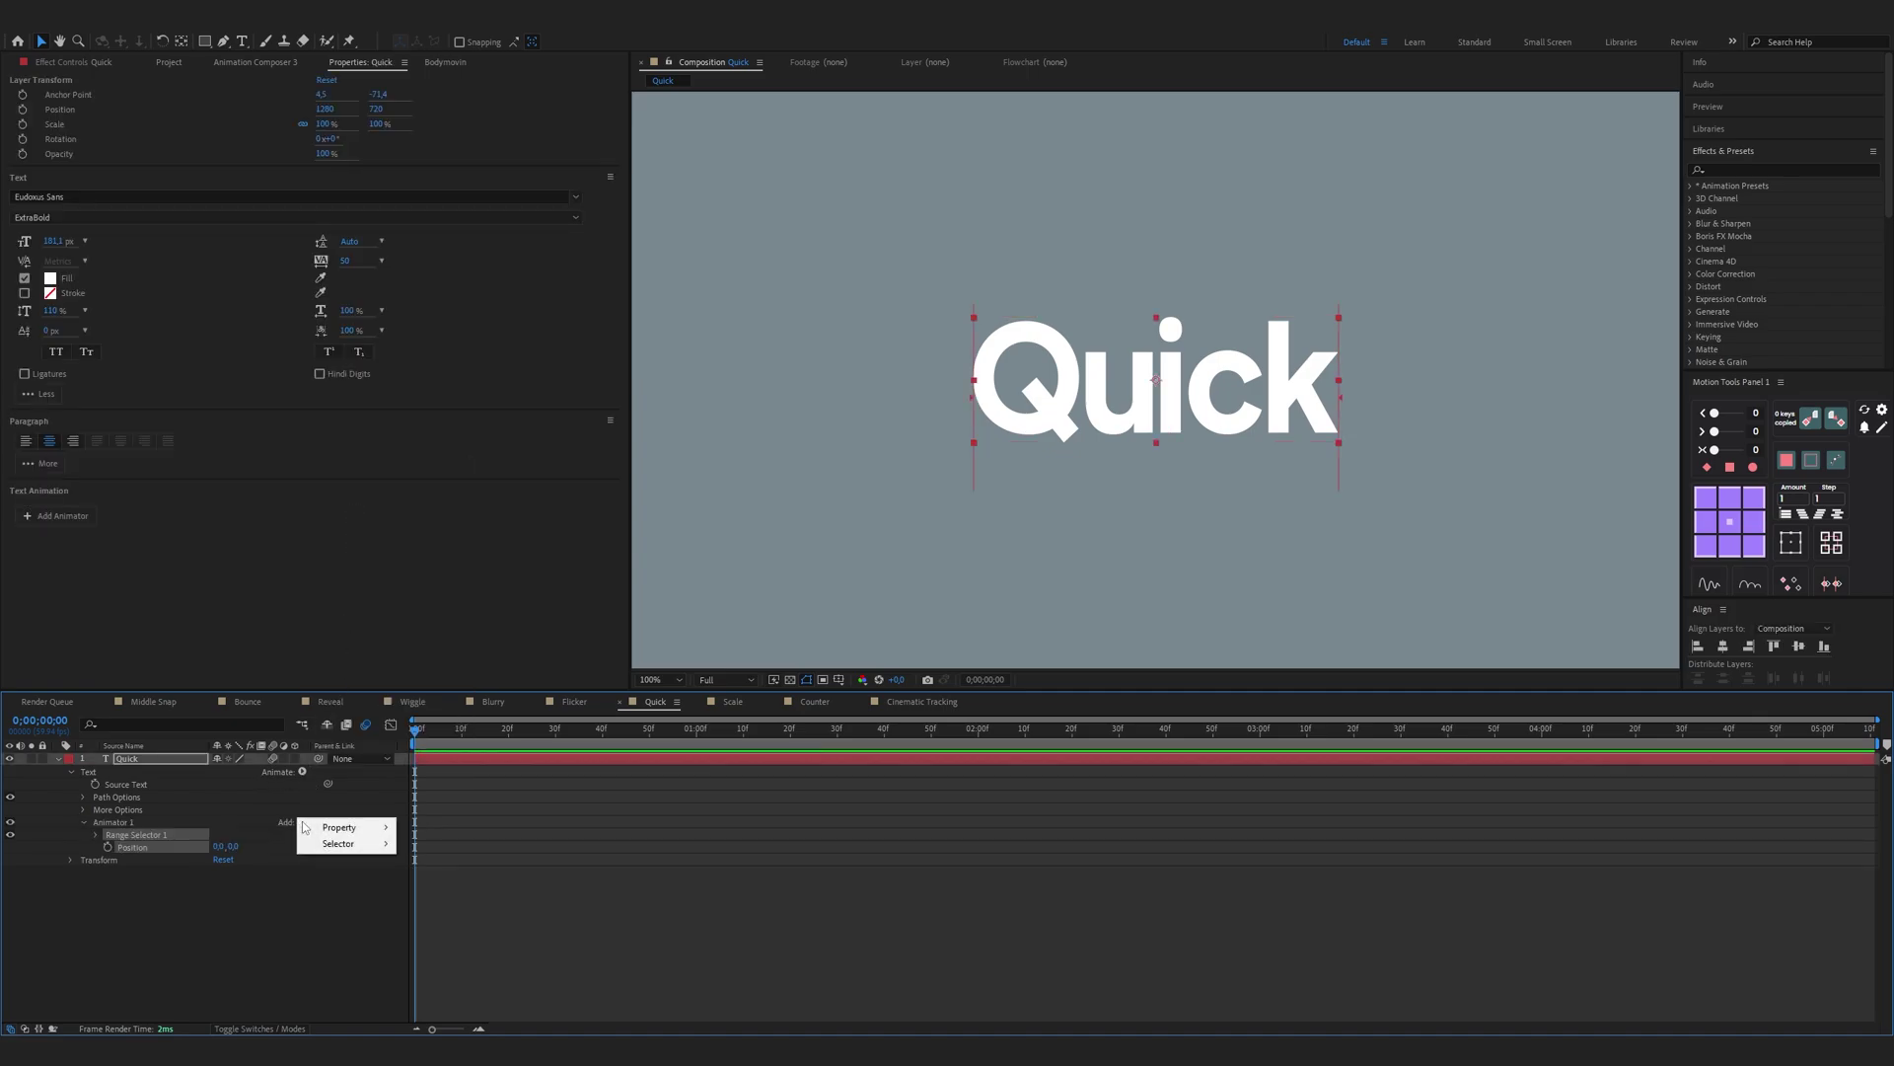
pyautogui.moveTo(345, 827)
pyautogui.click(453, 643)
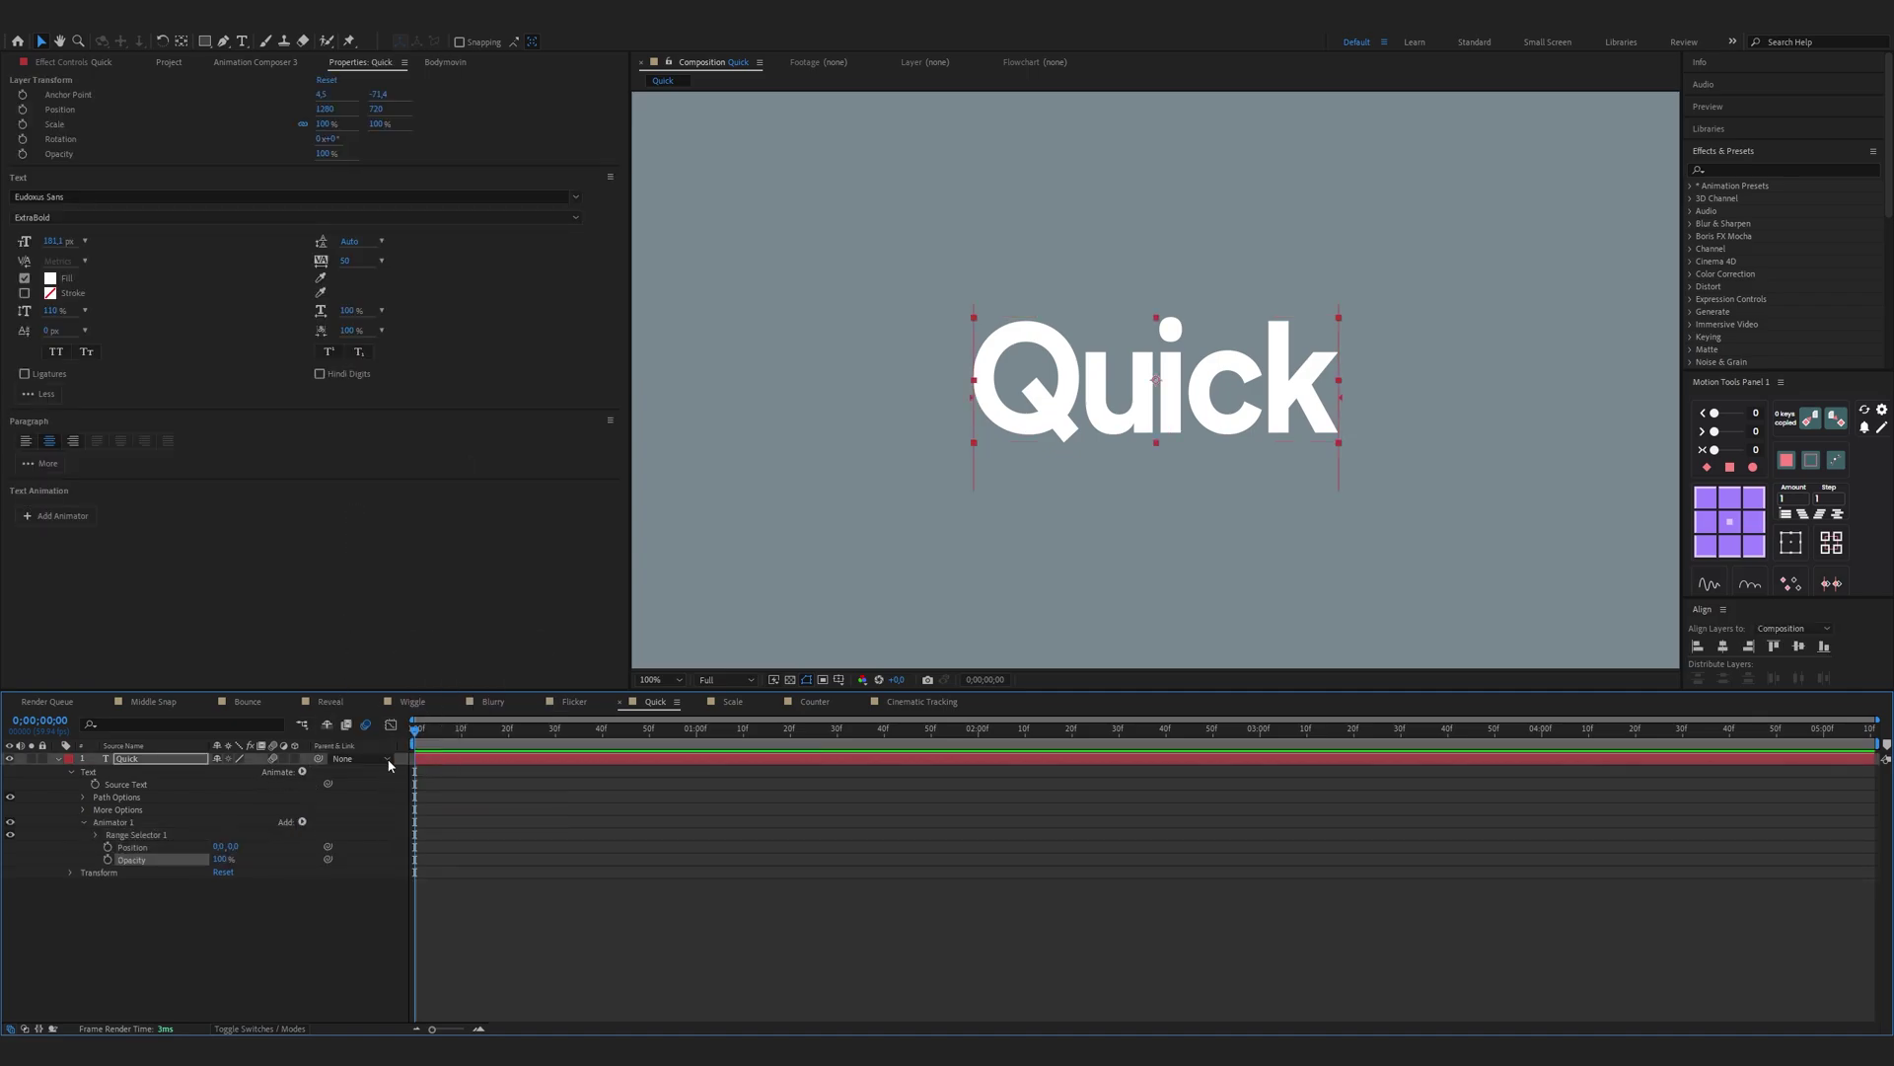
pyautogui.click(303, 823)
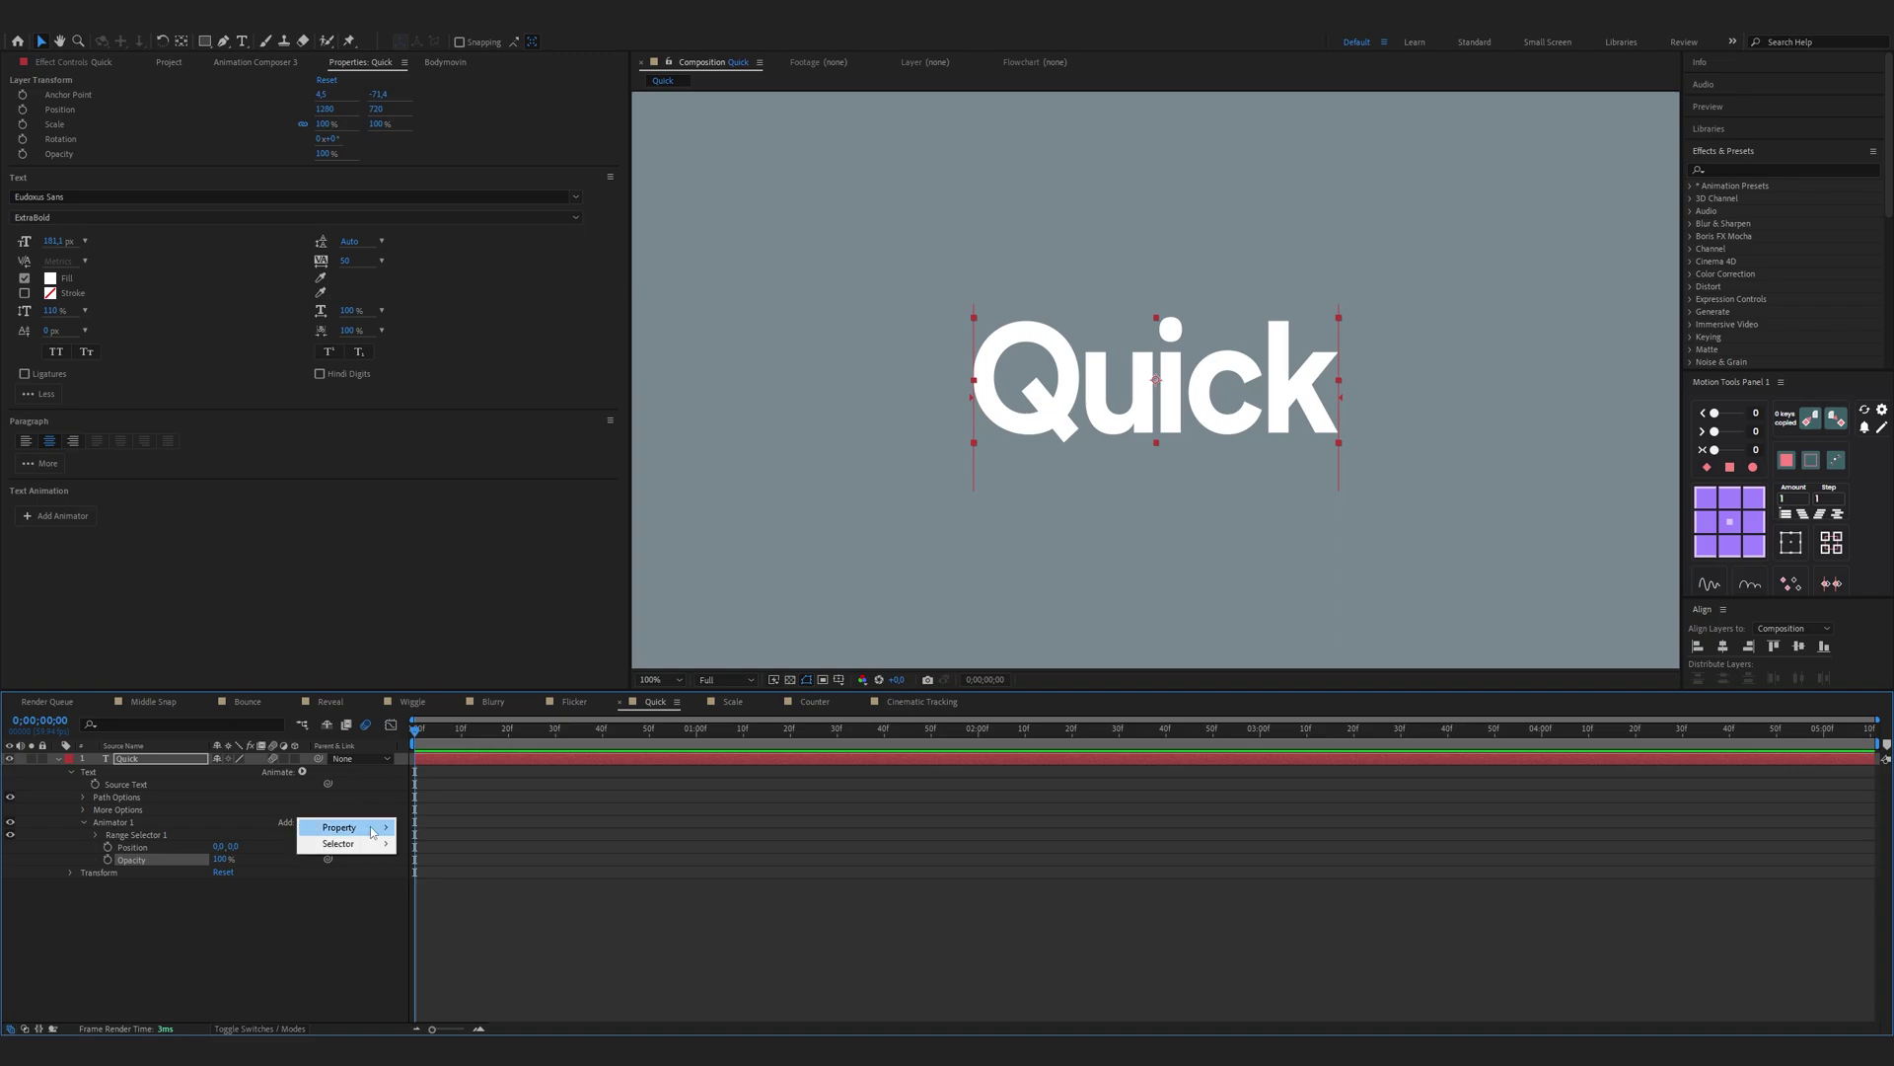
pyautogui.moveTo(341, 827)
pyautogui.click(455, 738)
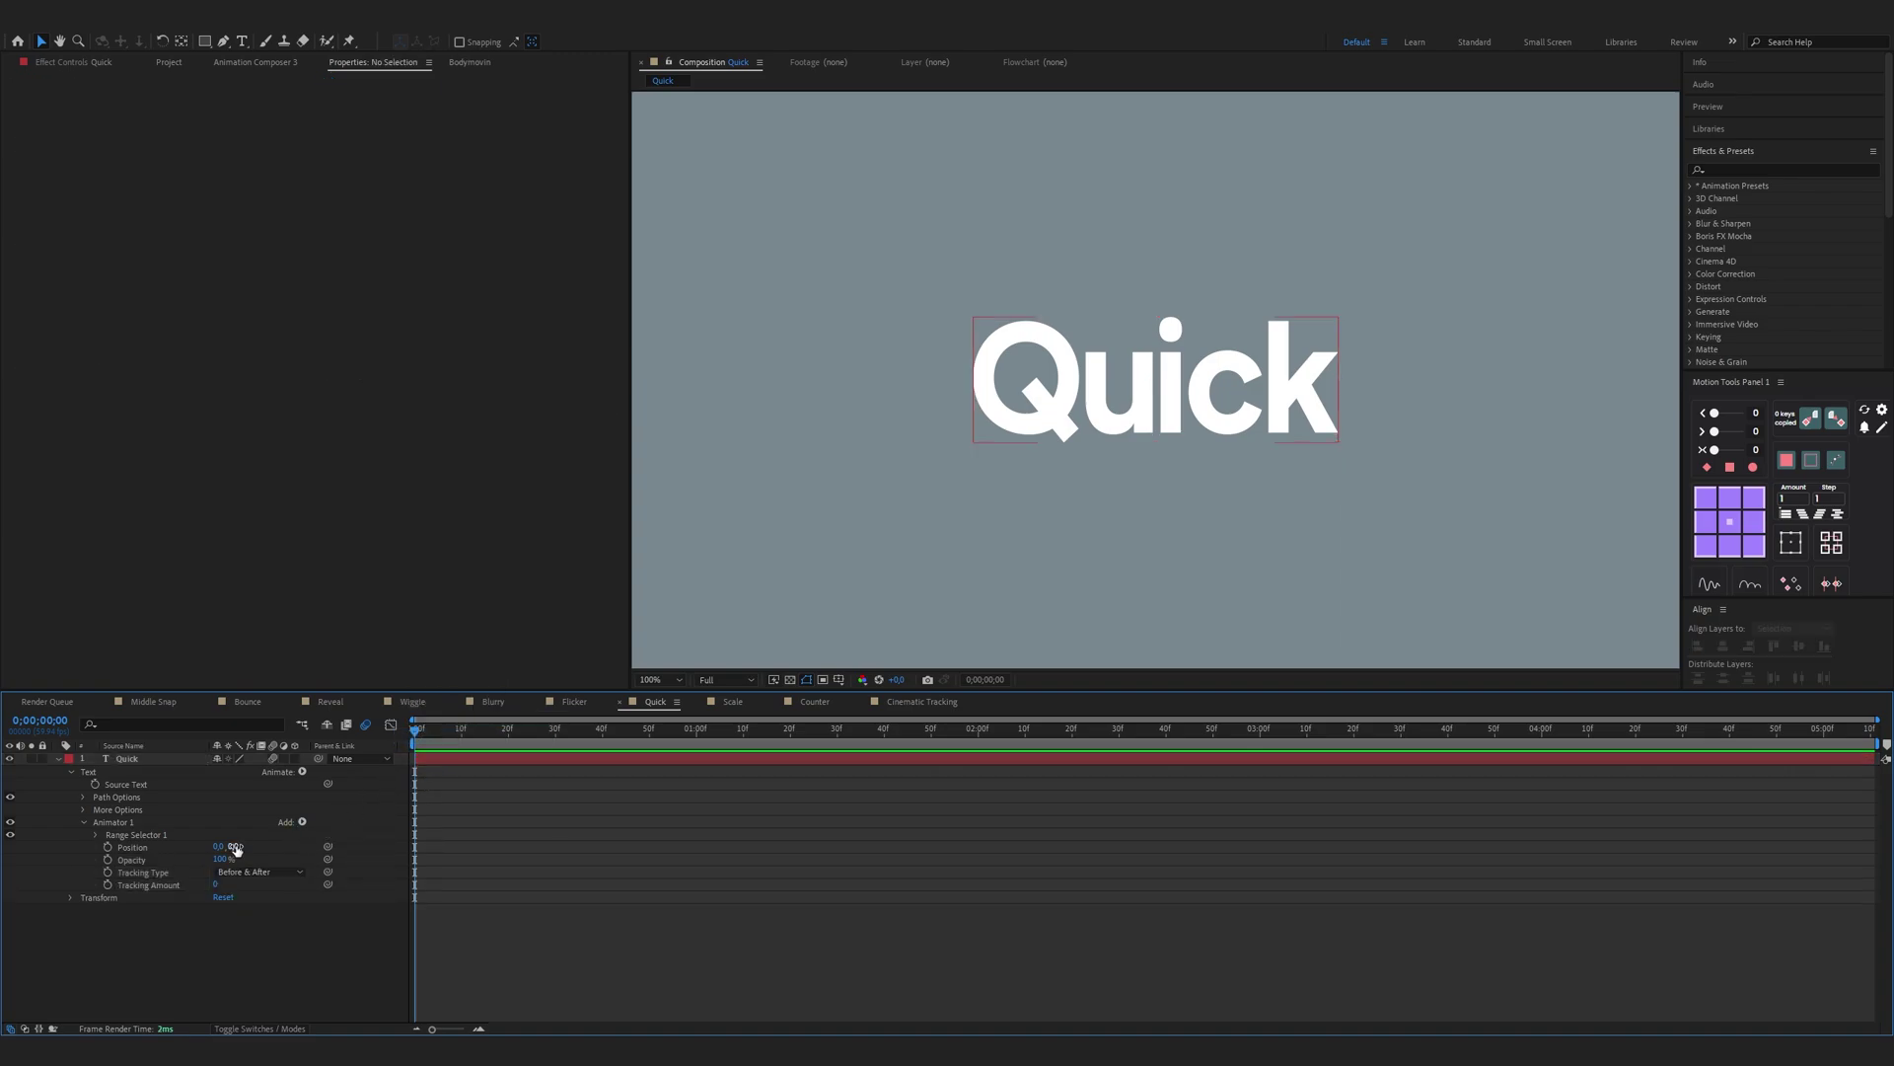
pyautogui.moveTo(235, 846); pyautogui.dragTo(126, 857)
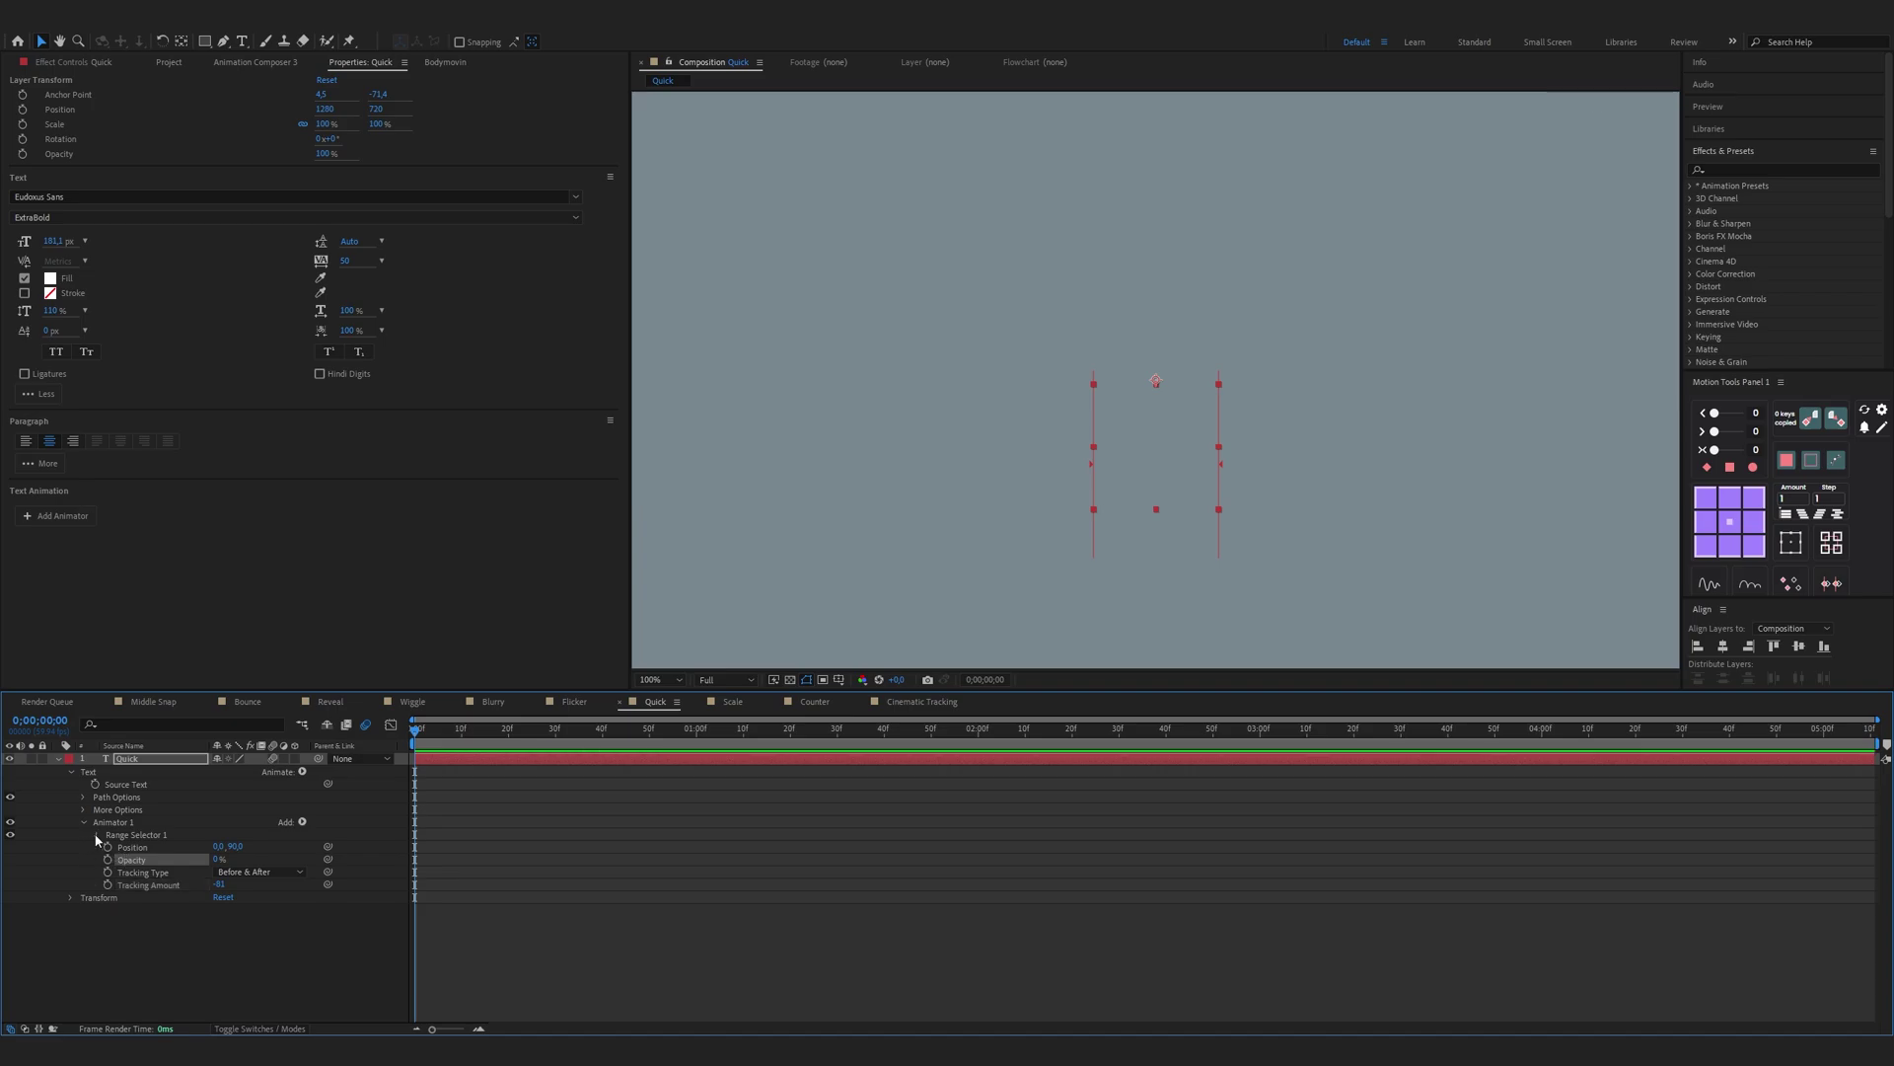
pyautogui.click(97, 835)
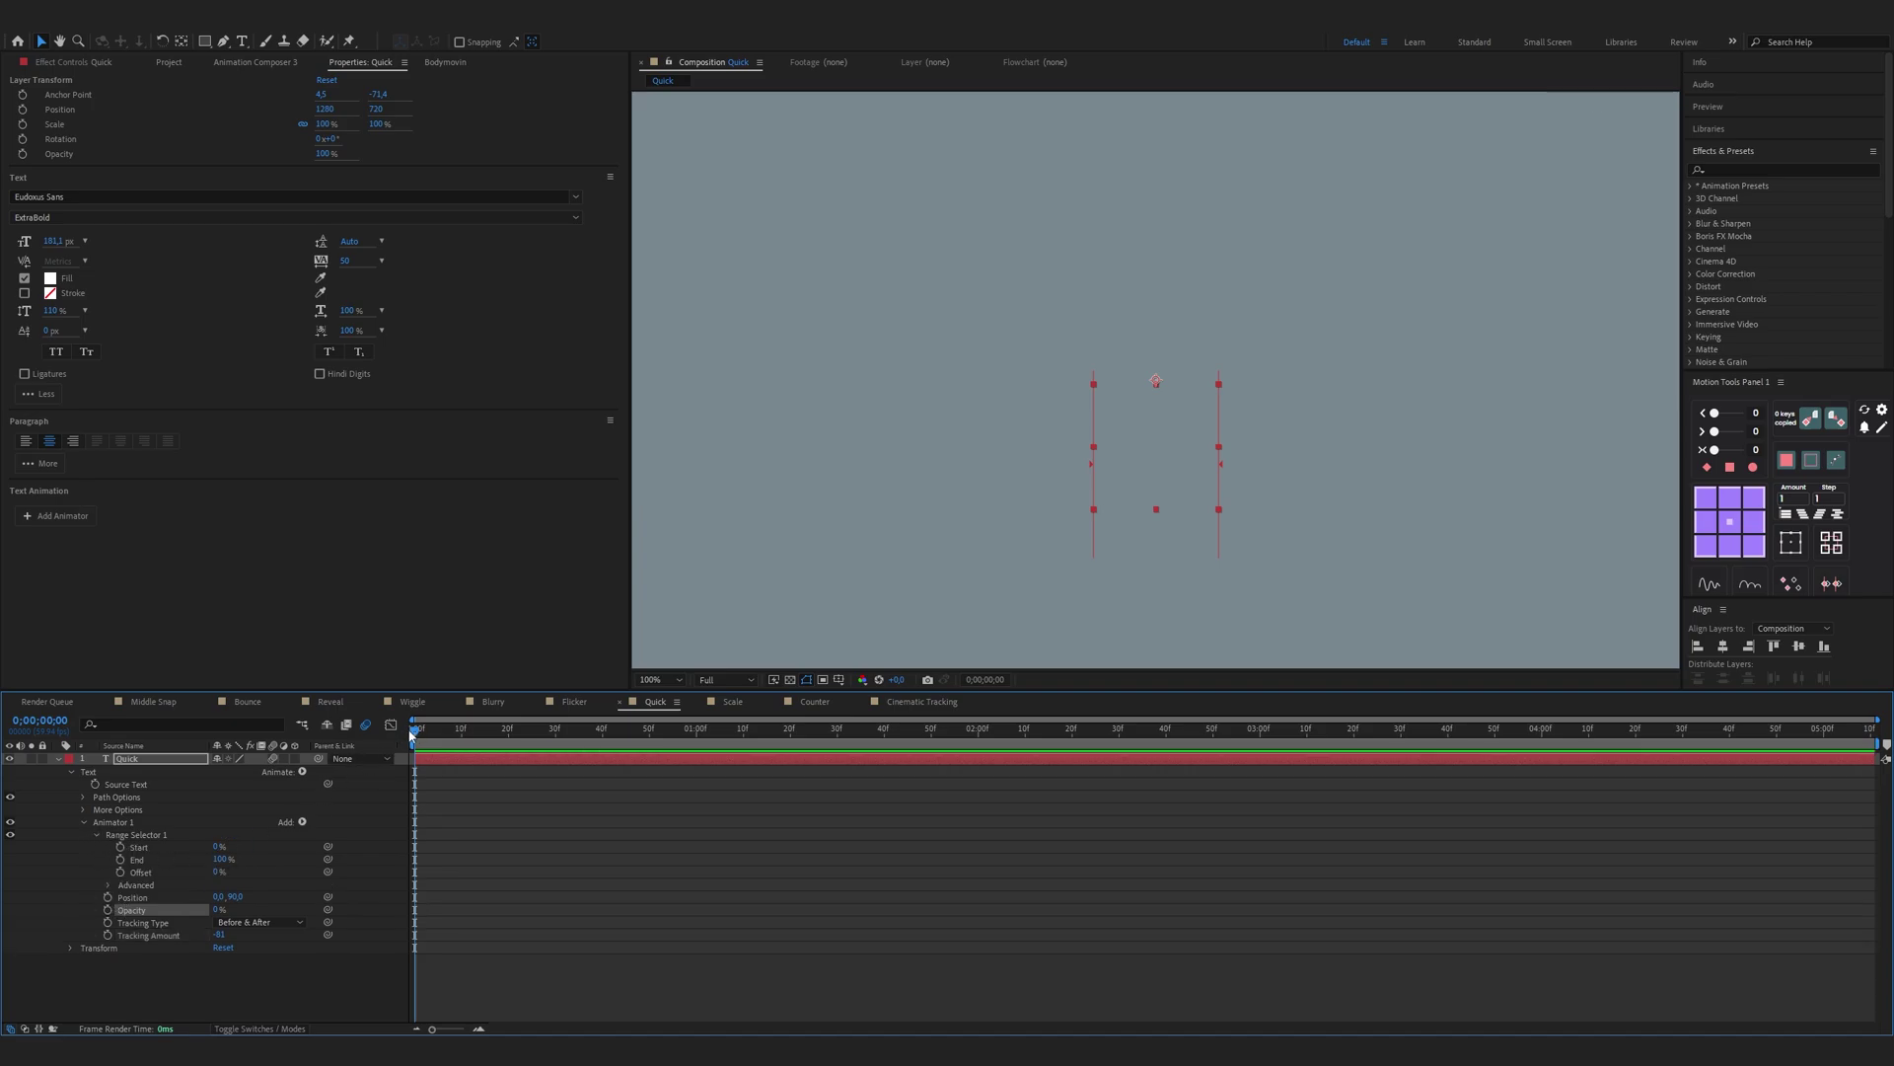
# Step: Keyframe range Start from 0% at frame 0 to 100% at one second and Easy Ease both keys
pyautogui.click(120, 847)
pyautogui.moveTo(629, 738); pyautogui.dragTo(697, 735)
pyautogui.moveTo(222, 846); pyautogui.dragTo(358, 864)
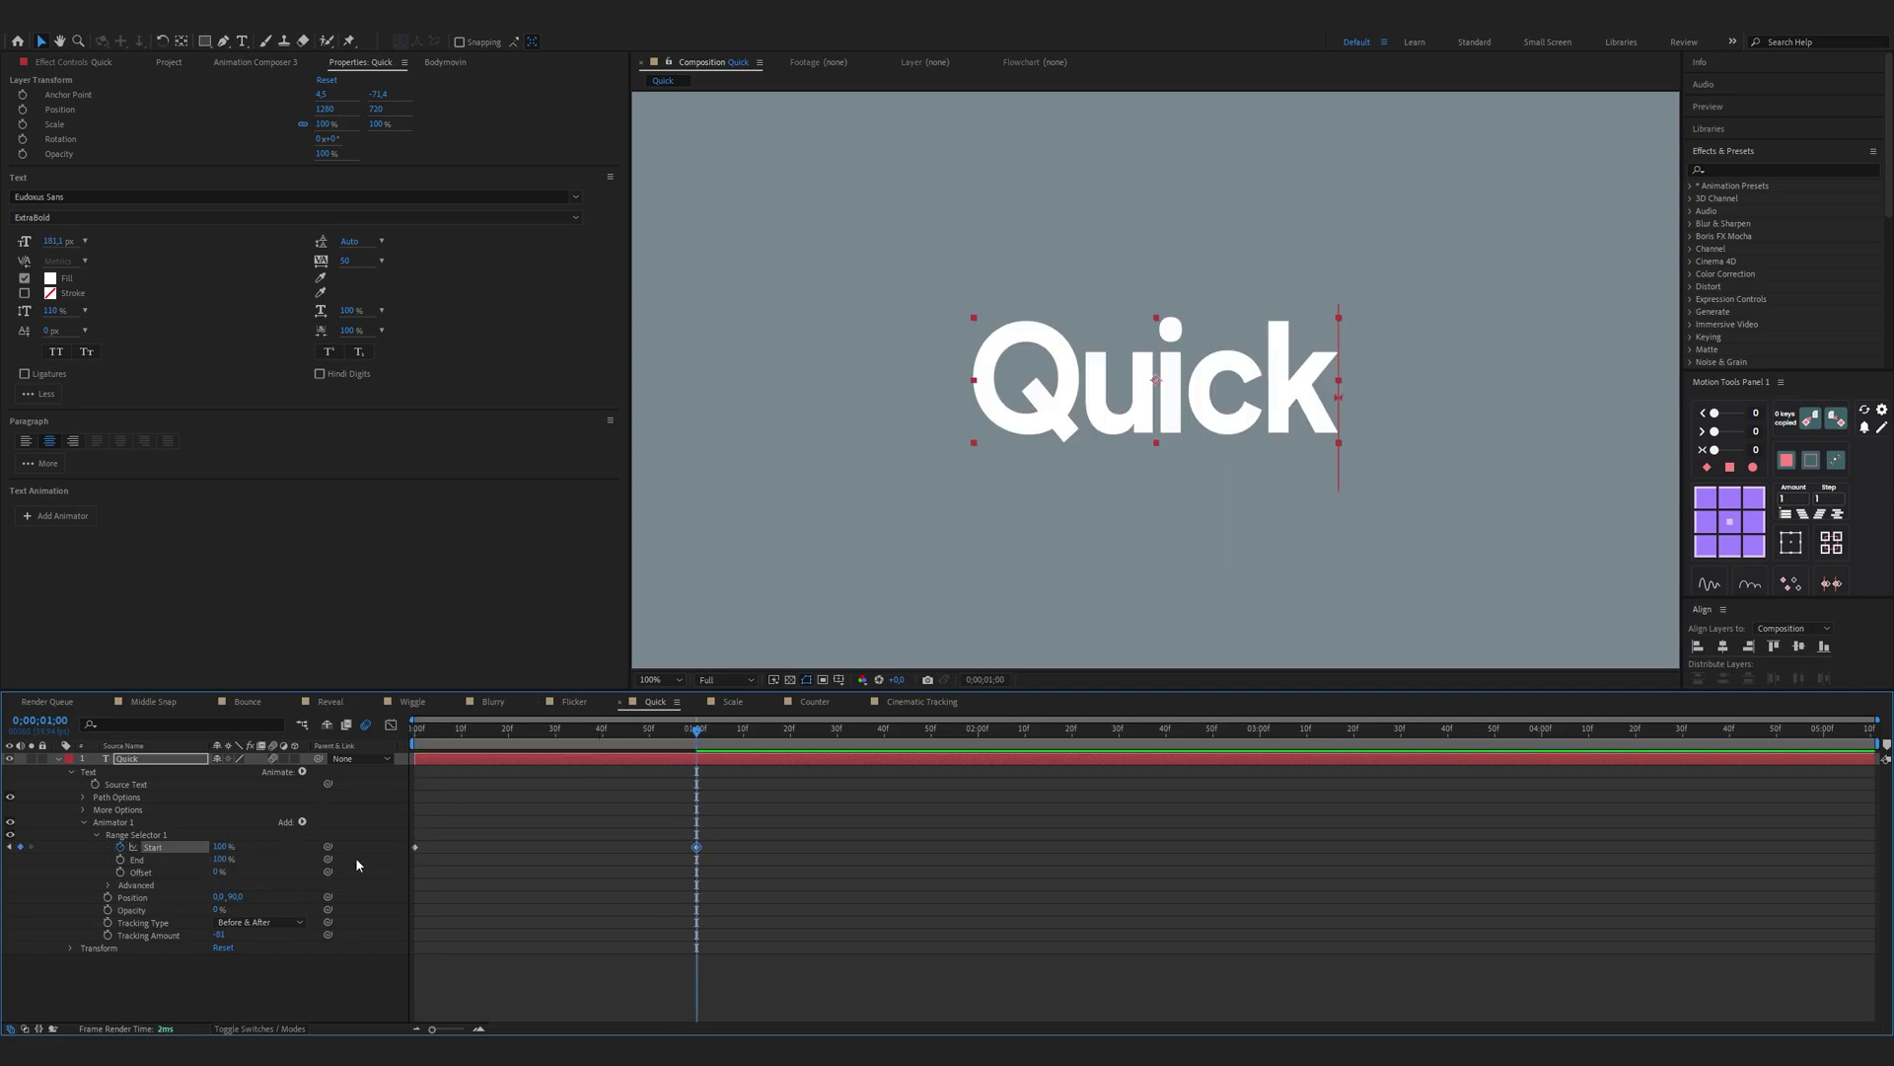
pyautogui.moveTo(750, 830); pyautogui.dragTo(418, 854)
pyautogui.rightClick(415, 848)
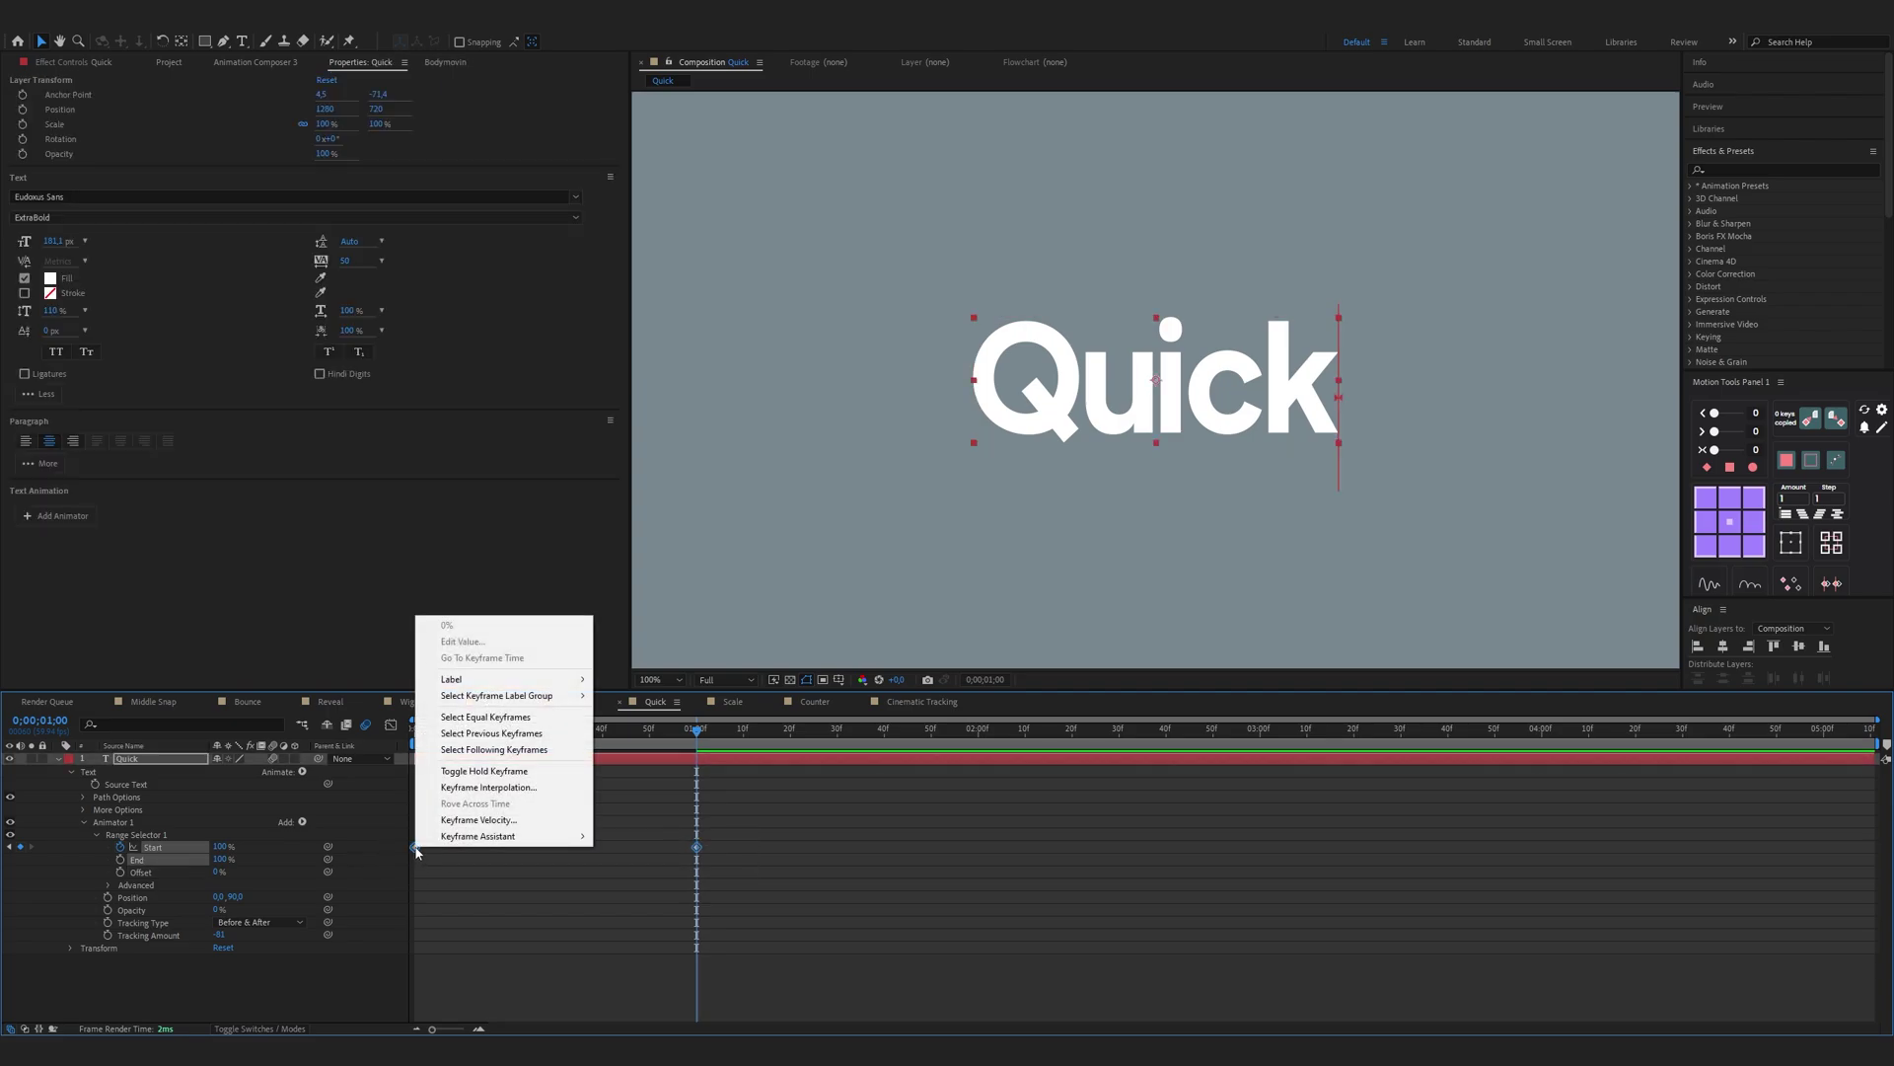
pyautogui.moveTo(533, 836)
pyautogui.click(633, 885)
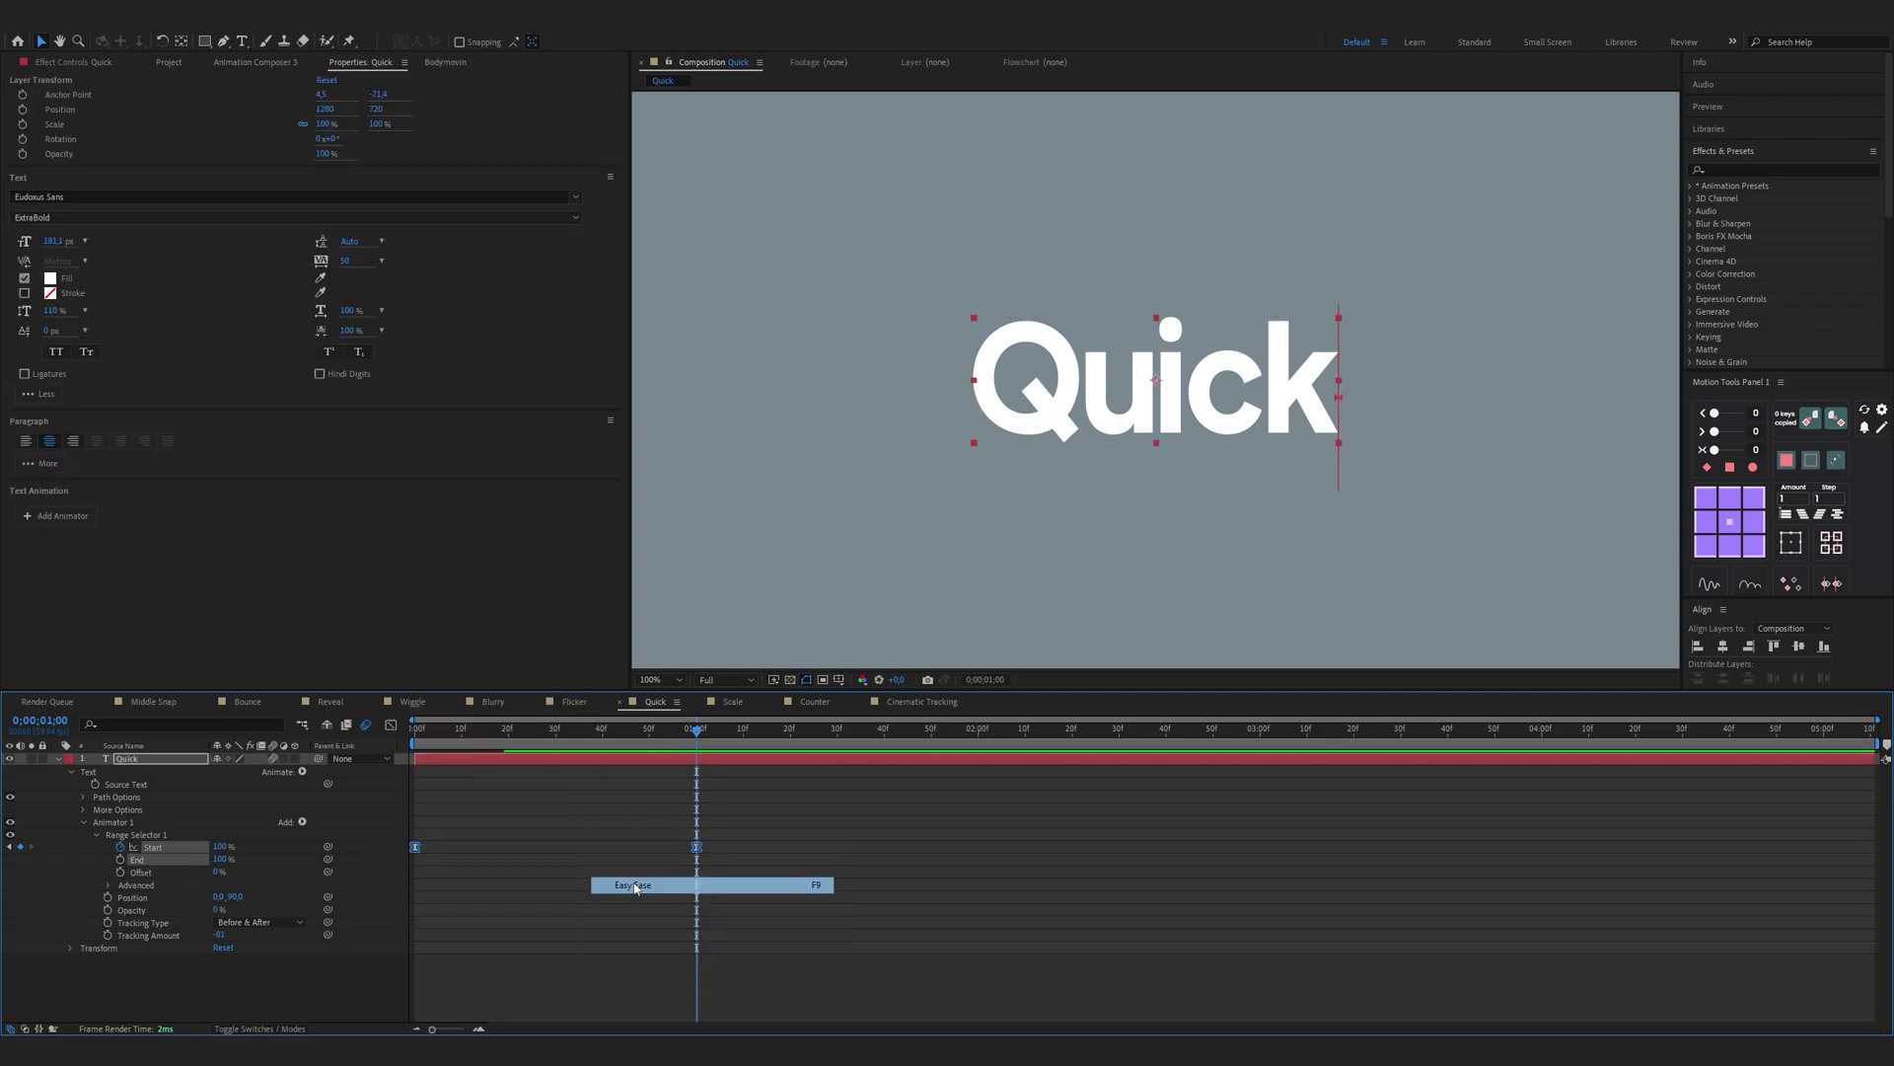
# Step: Raise the Start keyframes' ease influence in the Graph Editor and preview the Quick animation
pyautogui.click(391, 726)
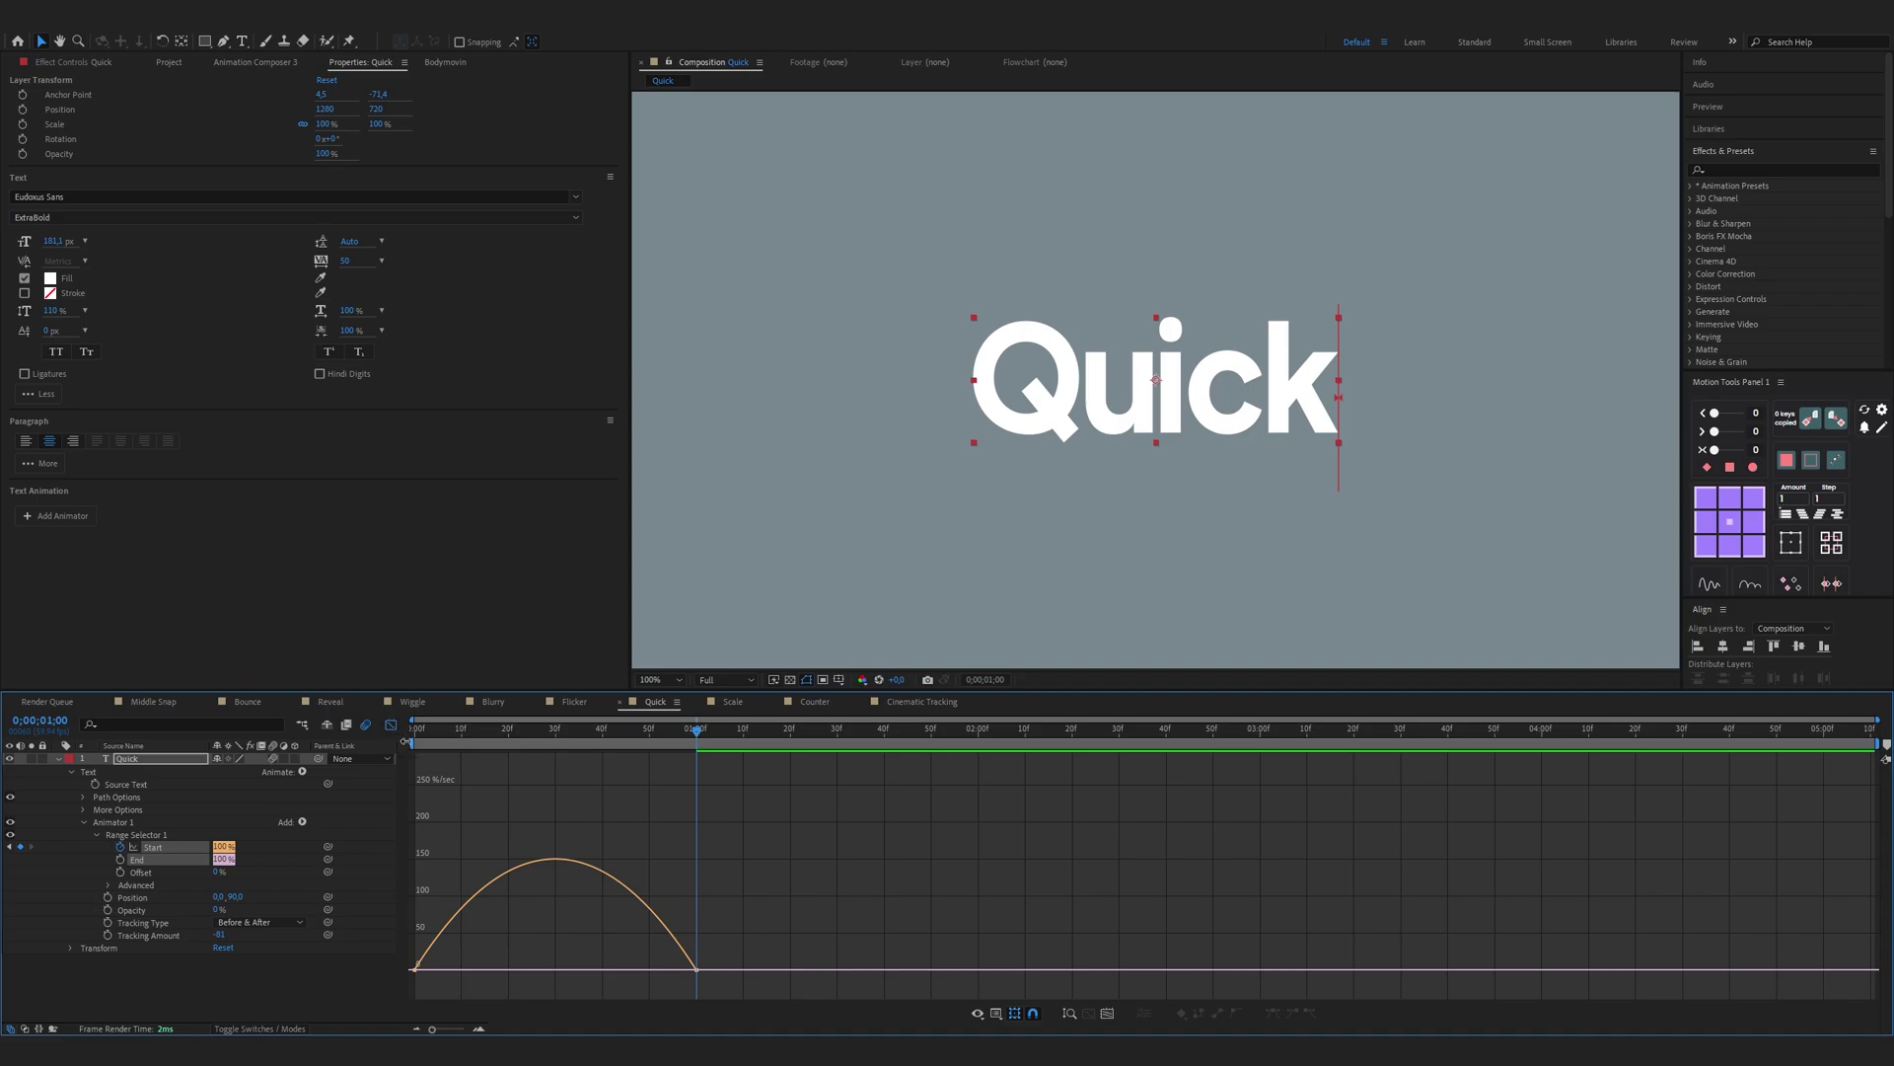
pyautogui.click(461, 972)
pyautogui.moveTo(461, 972); pyautogui.dragTo(563, 966)
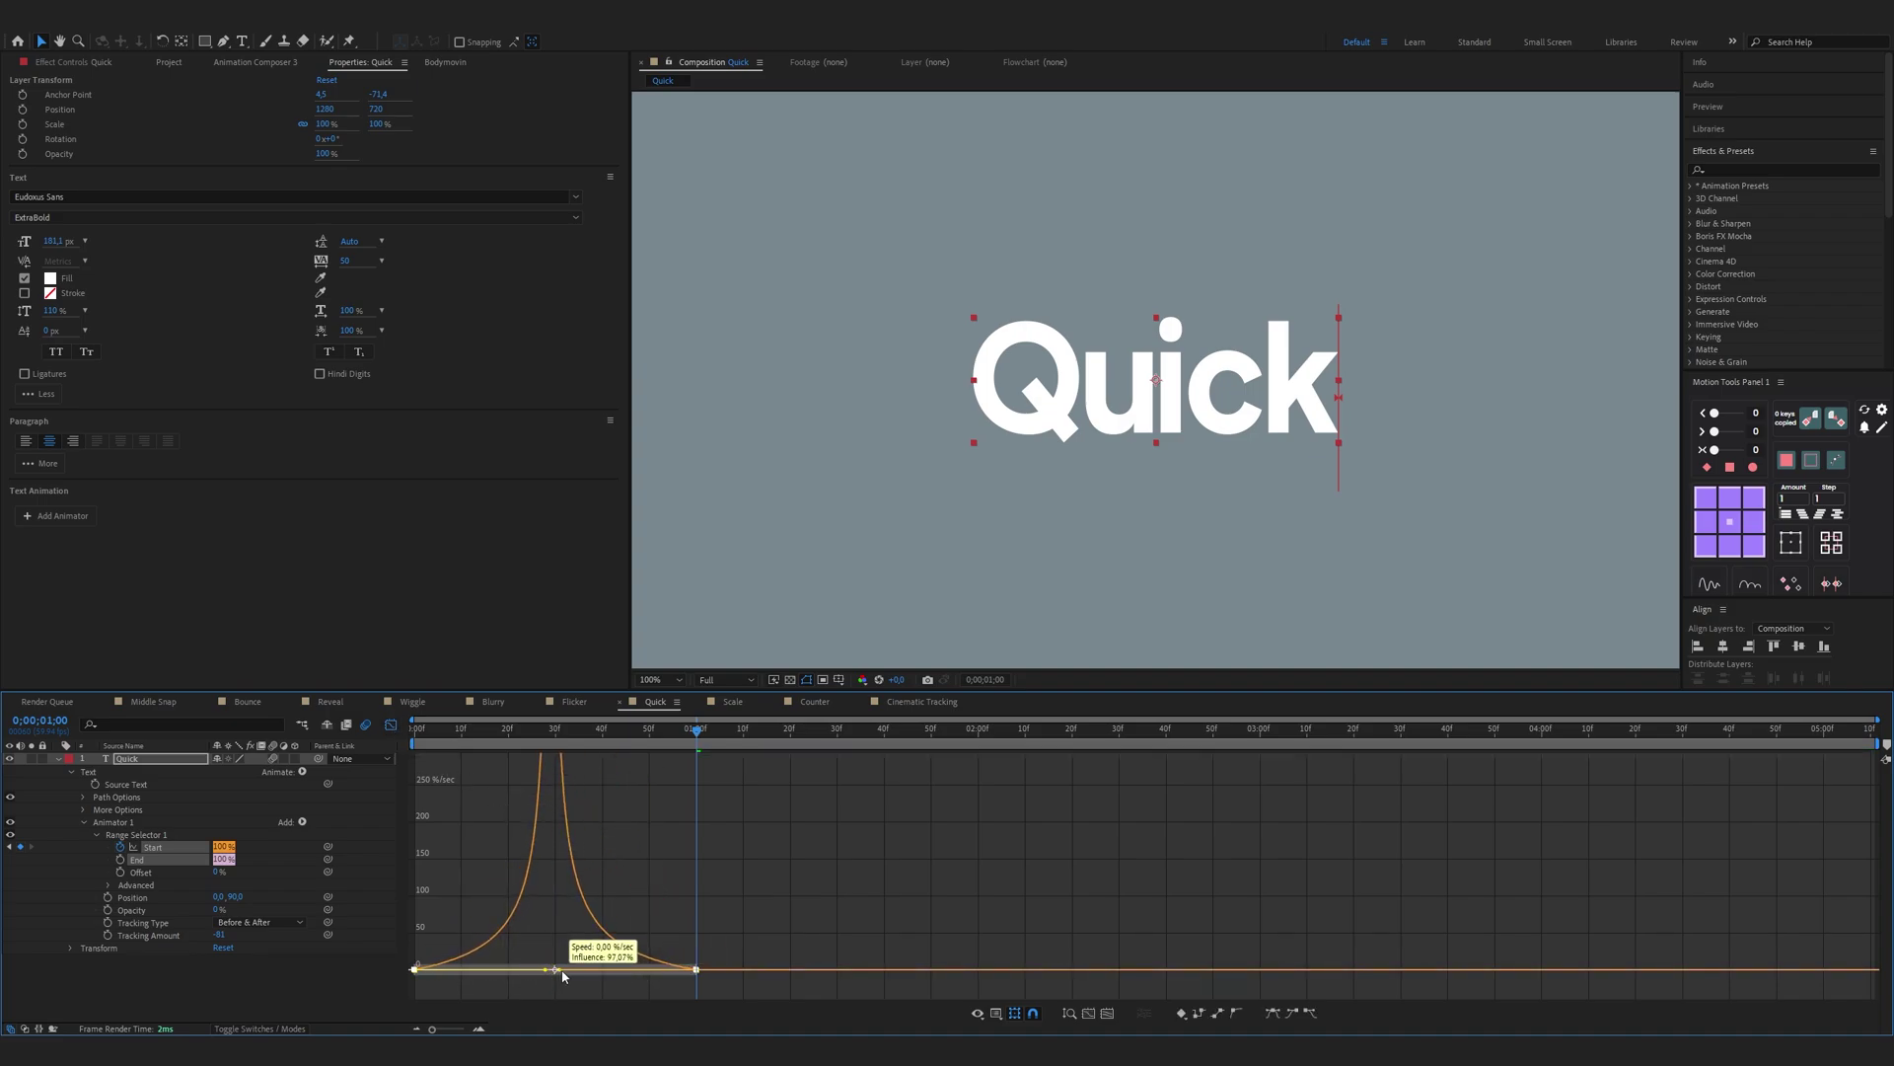
pyautogui.hotkey('shift', 'F3')
pyautogui.press('F2')
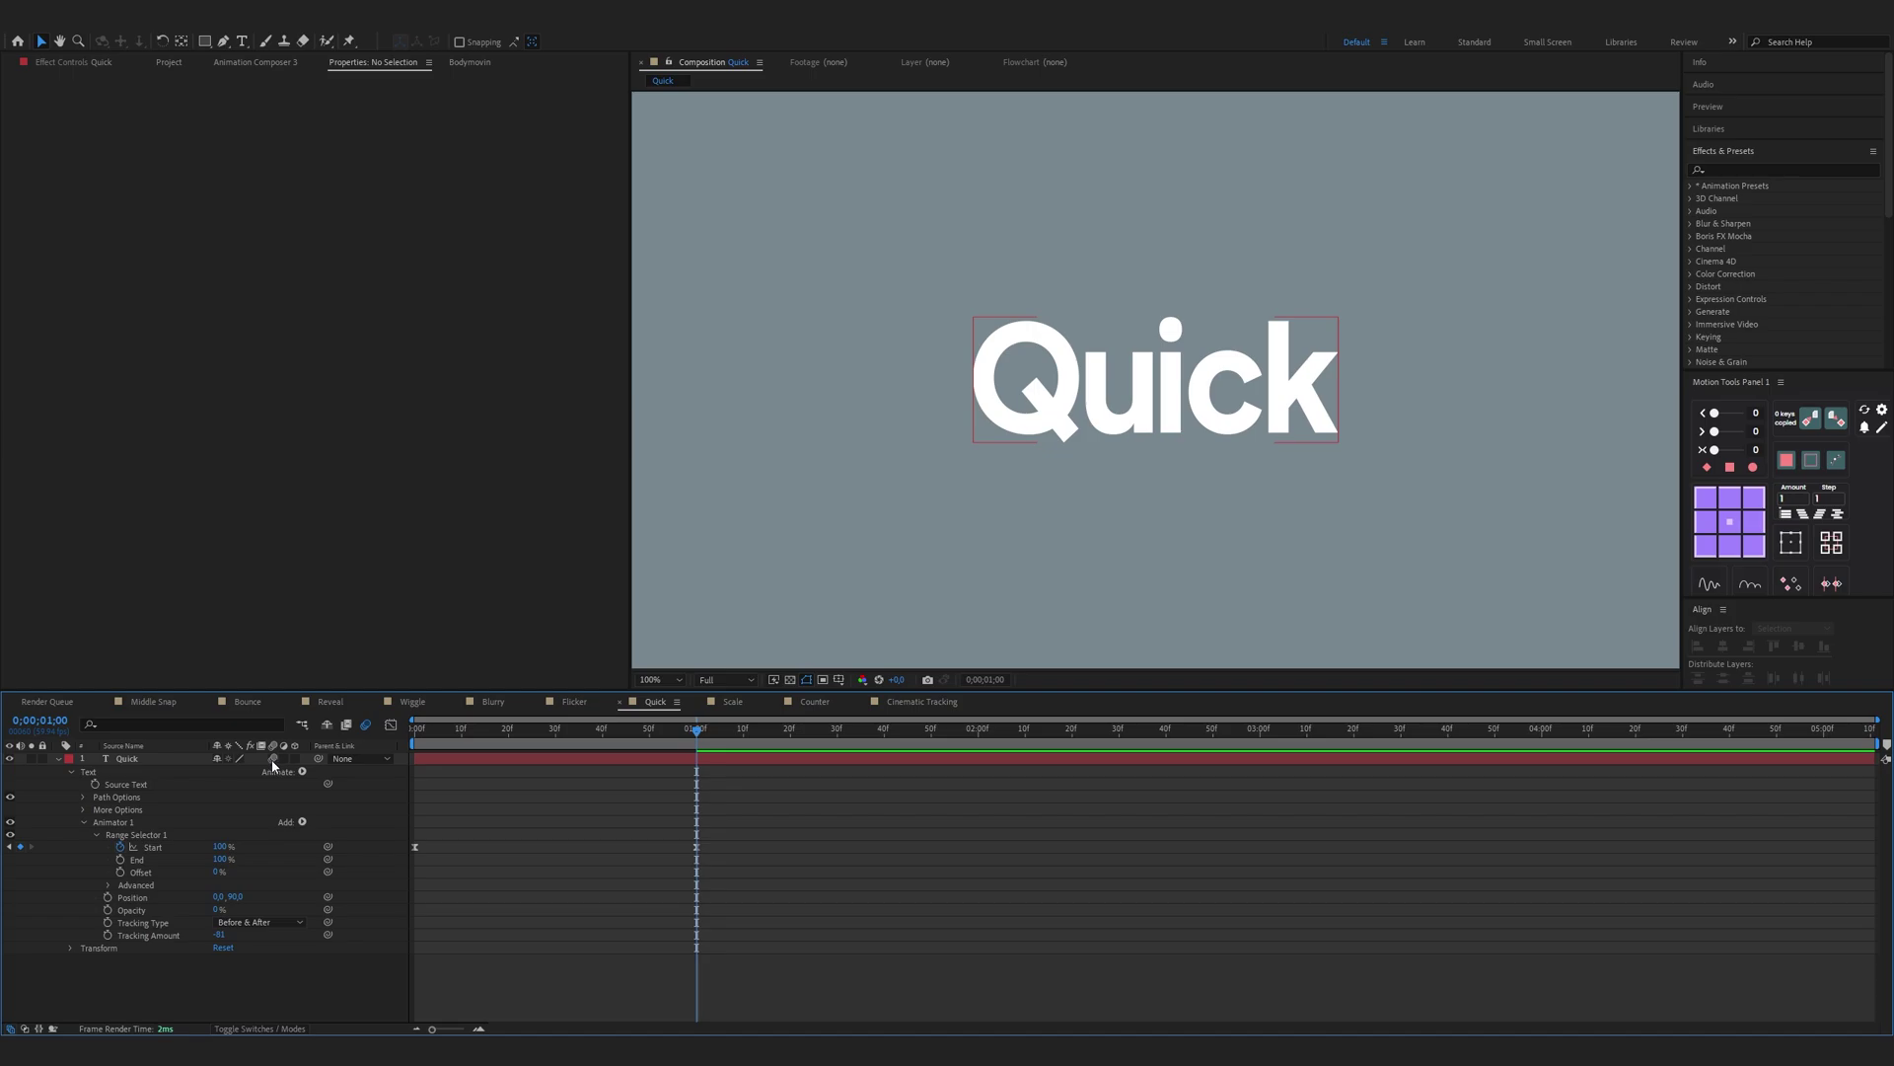
pyautogui.press('Home')
pyautogui.press('space')
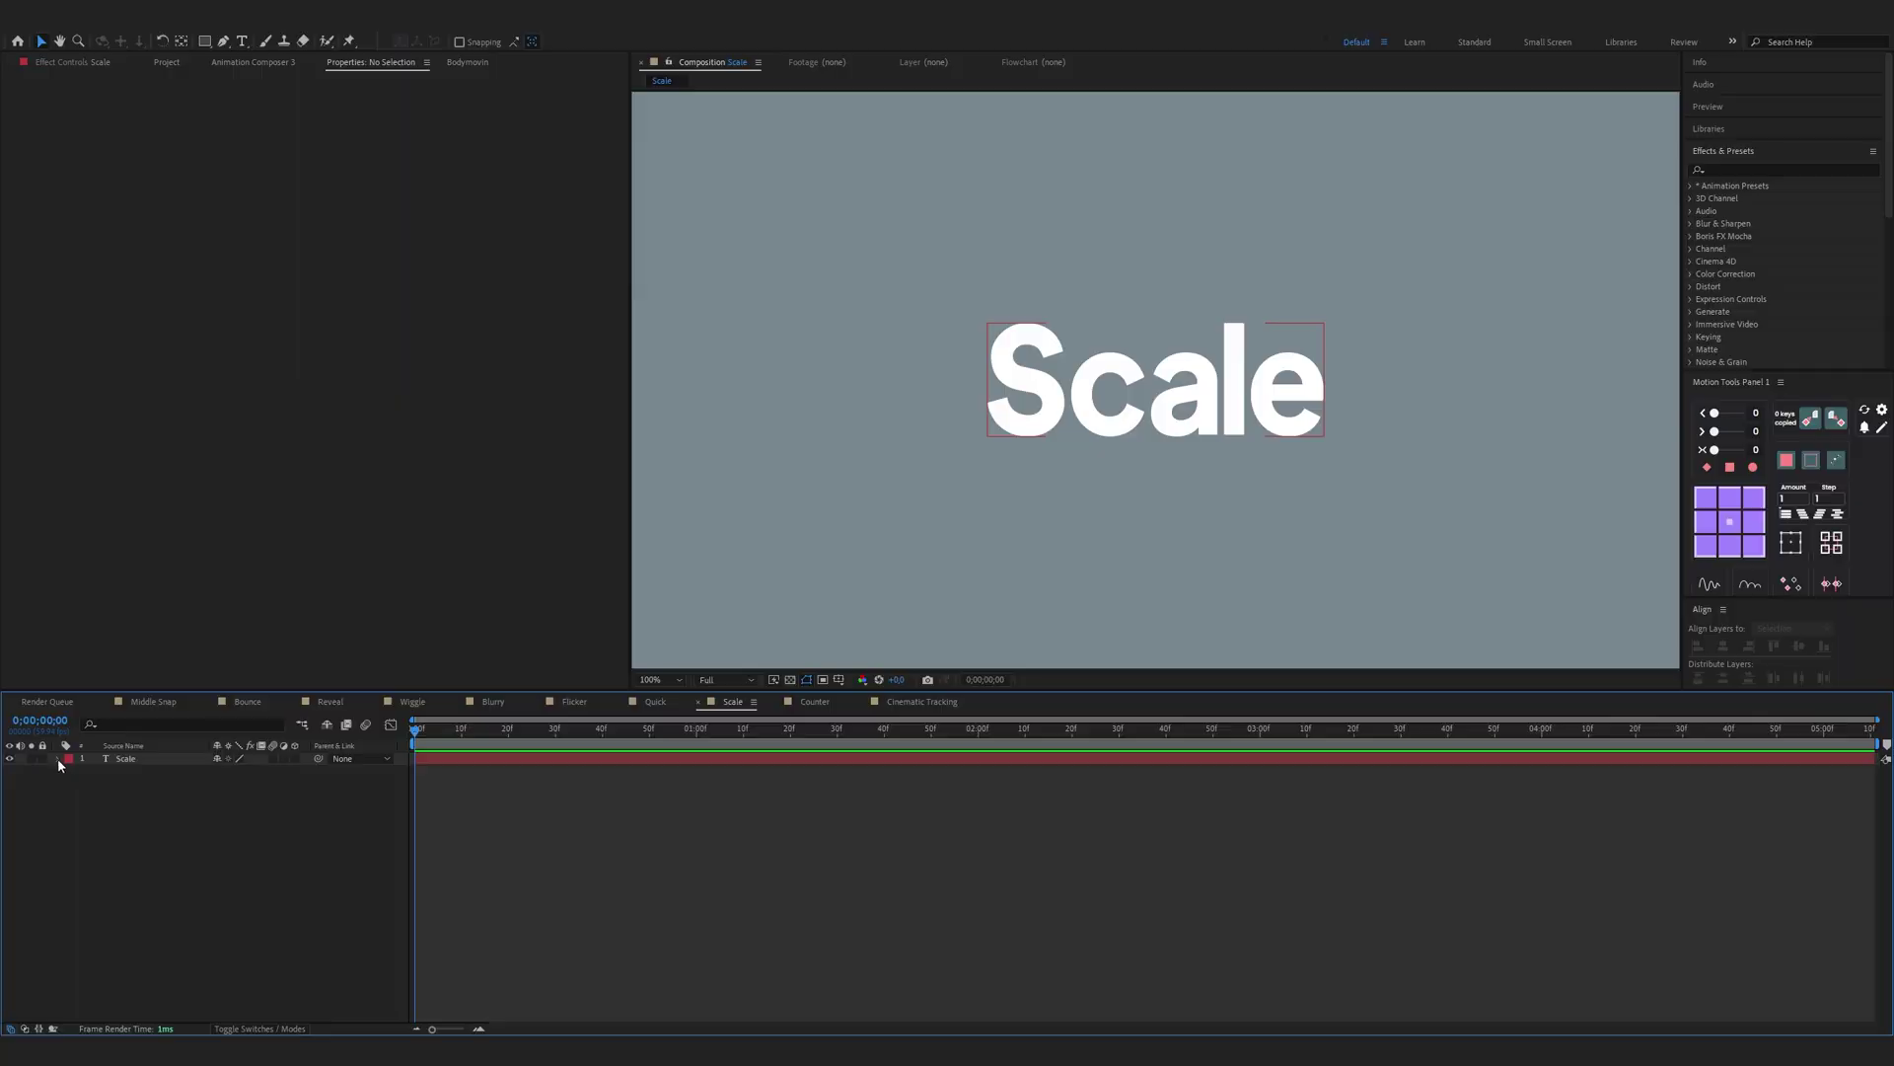
# Step: Add a Scale animator with Opacity to the Scale text, both set to 0%
pyautogui.click(57, 759)
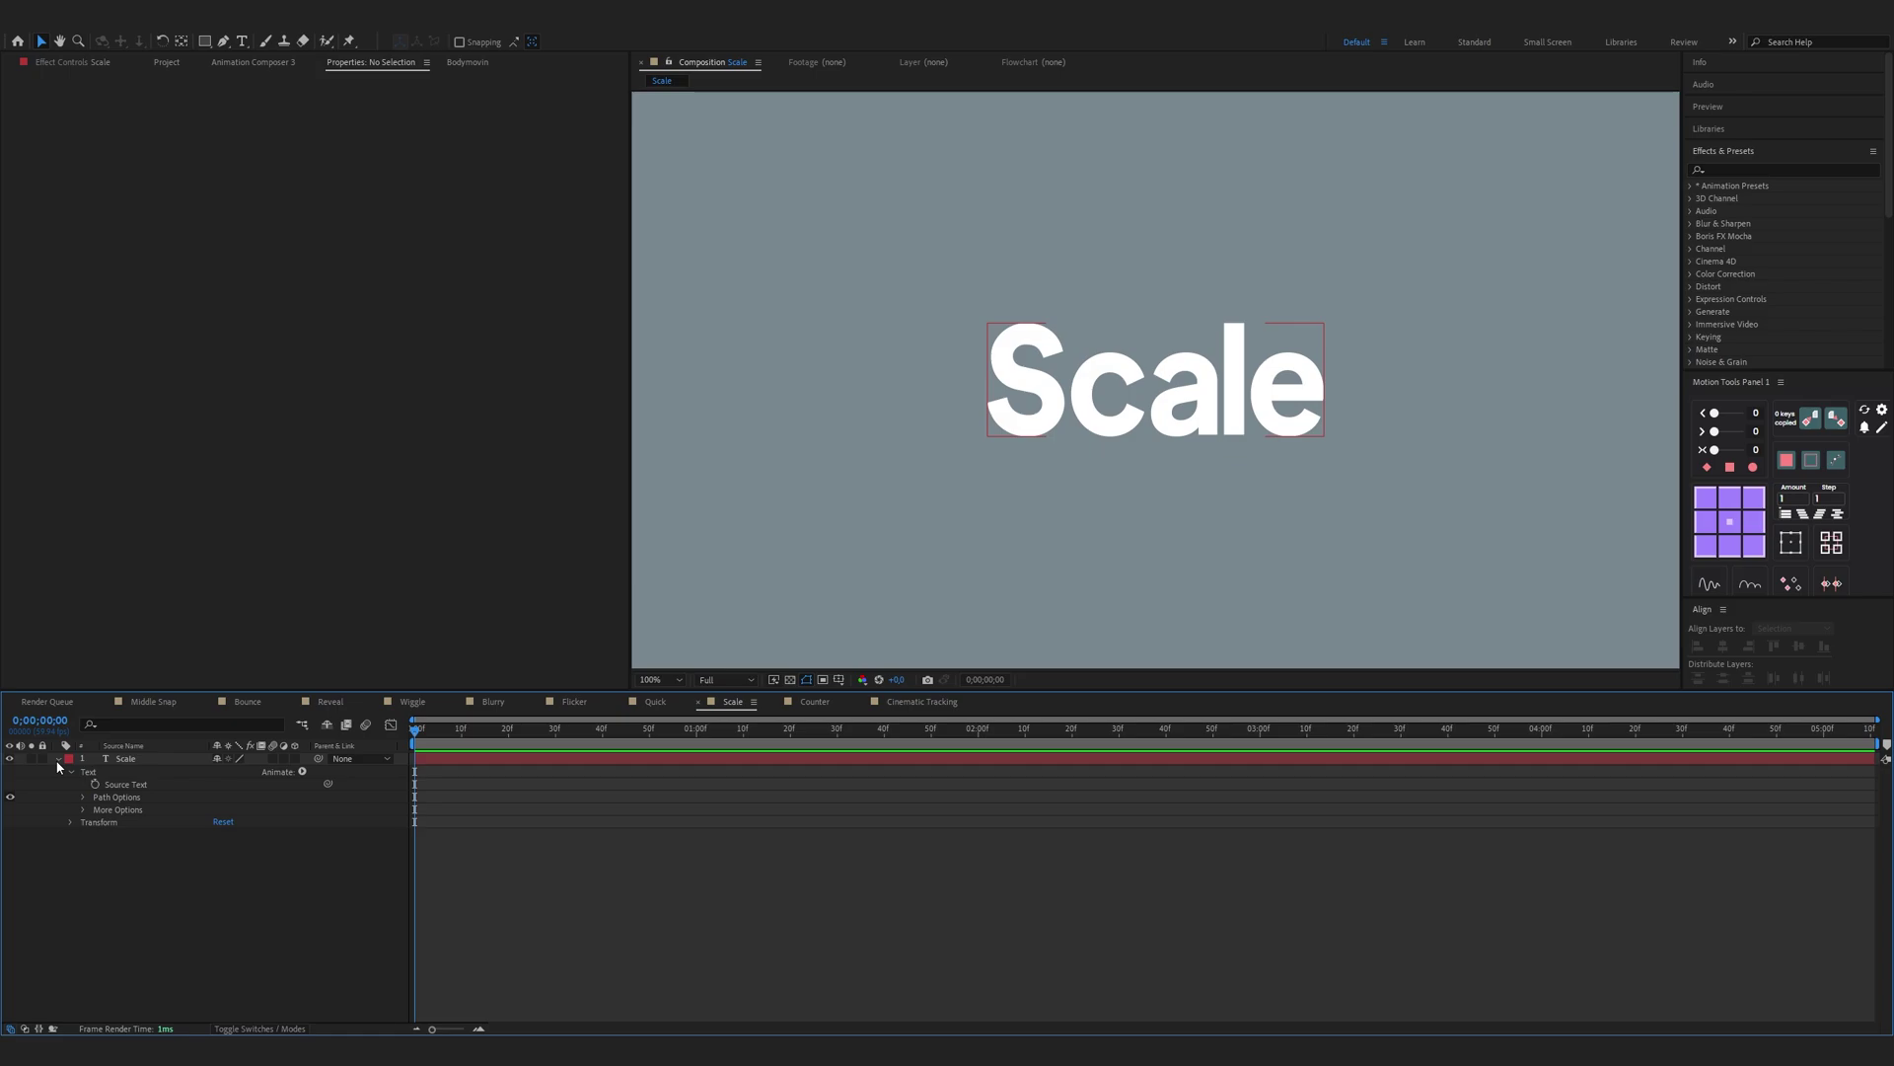
pyautogui.click(302, 771)
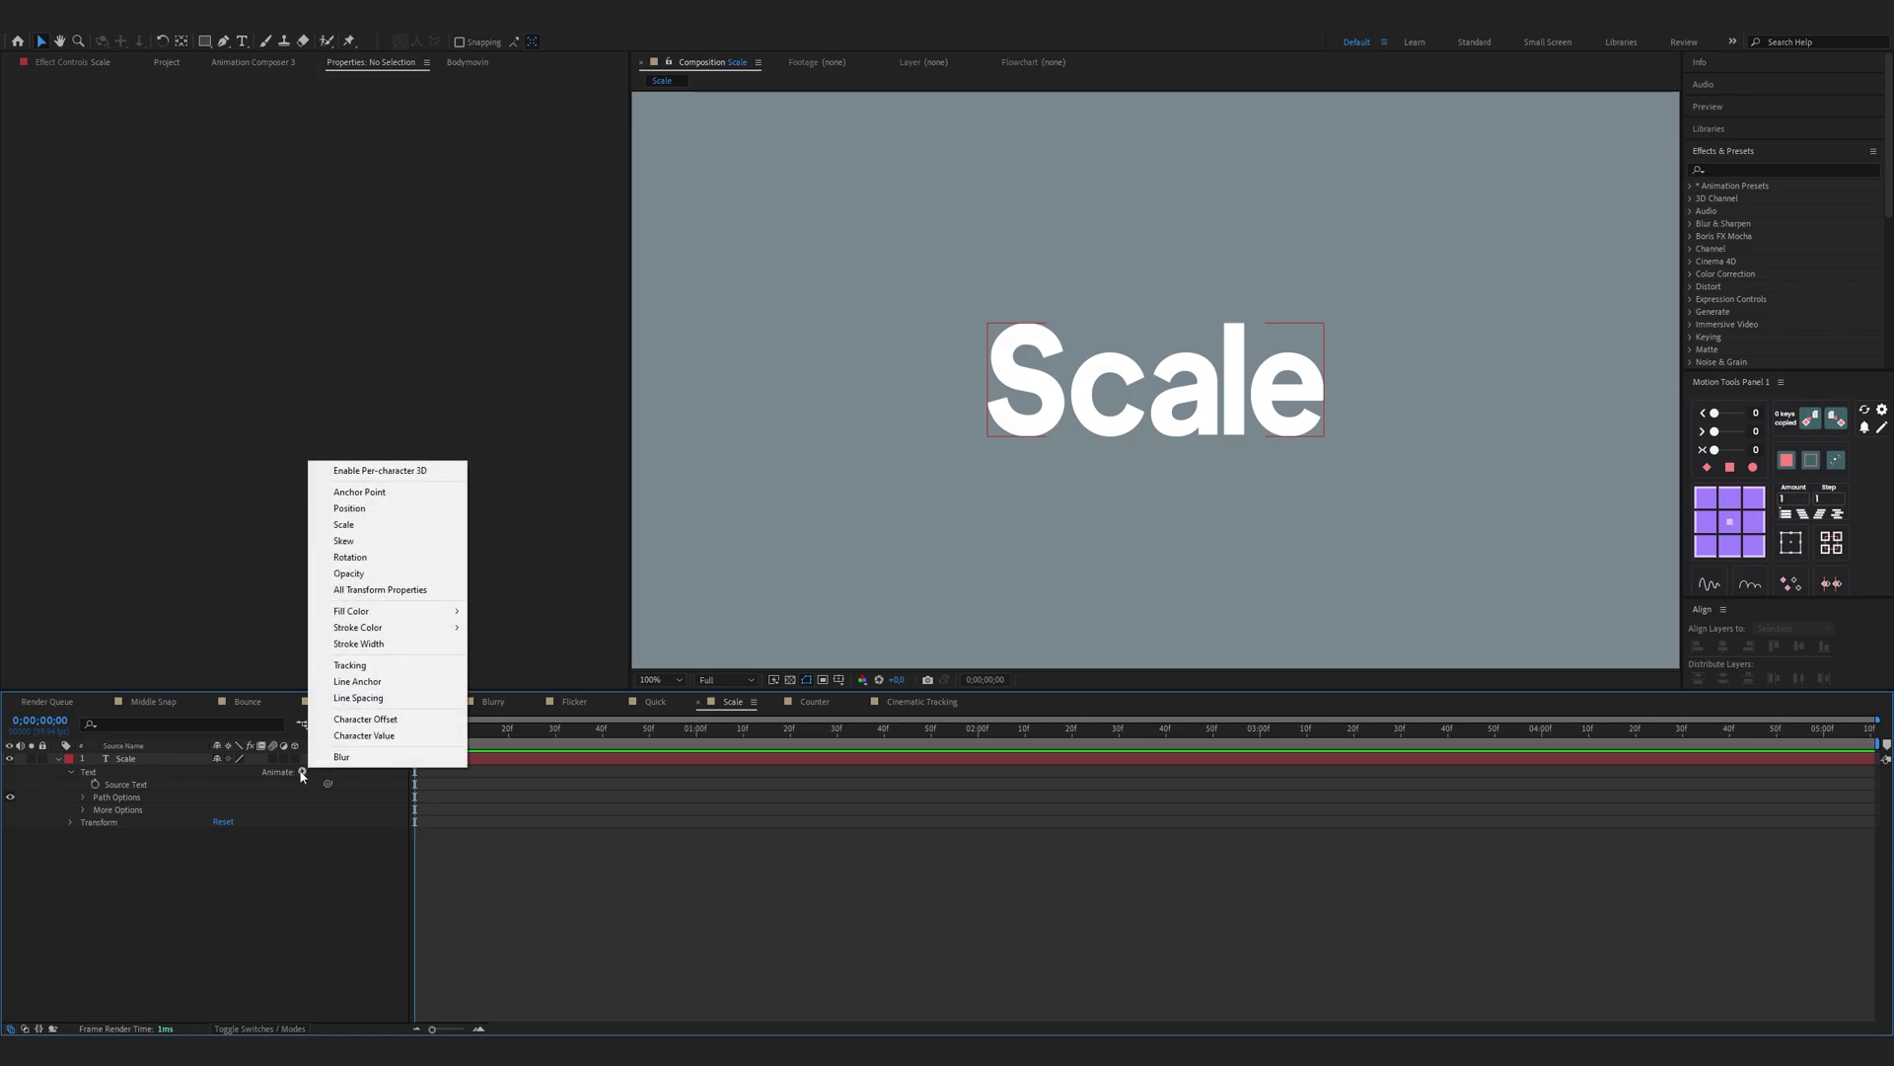
pyautogui.click(403, 523)
pyautogui.click(304, 821)
pyautogui.moveTo(345, 827)
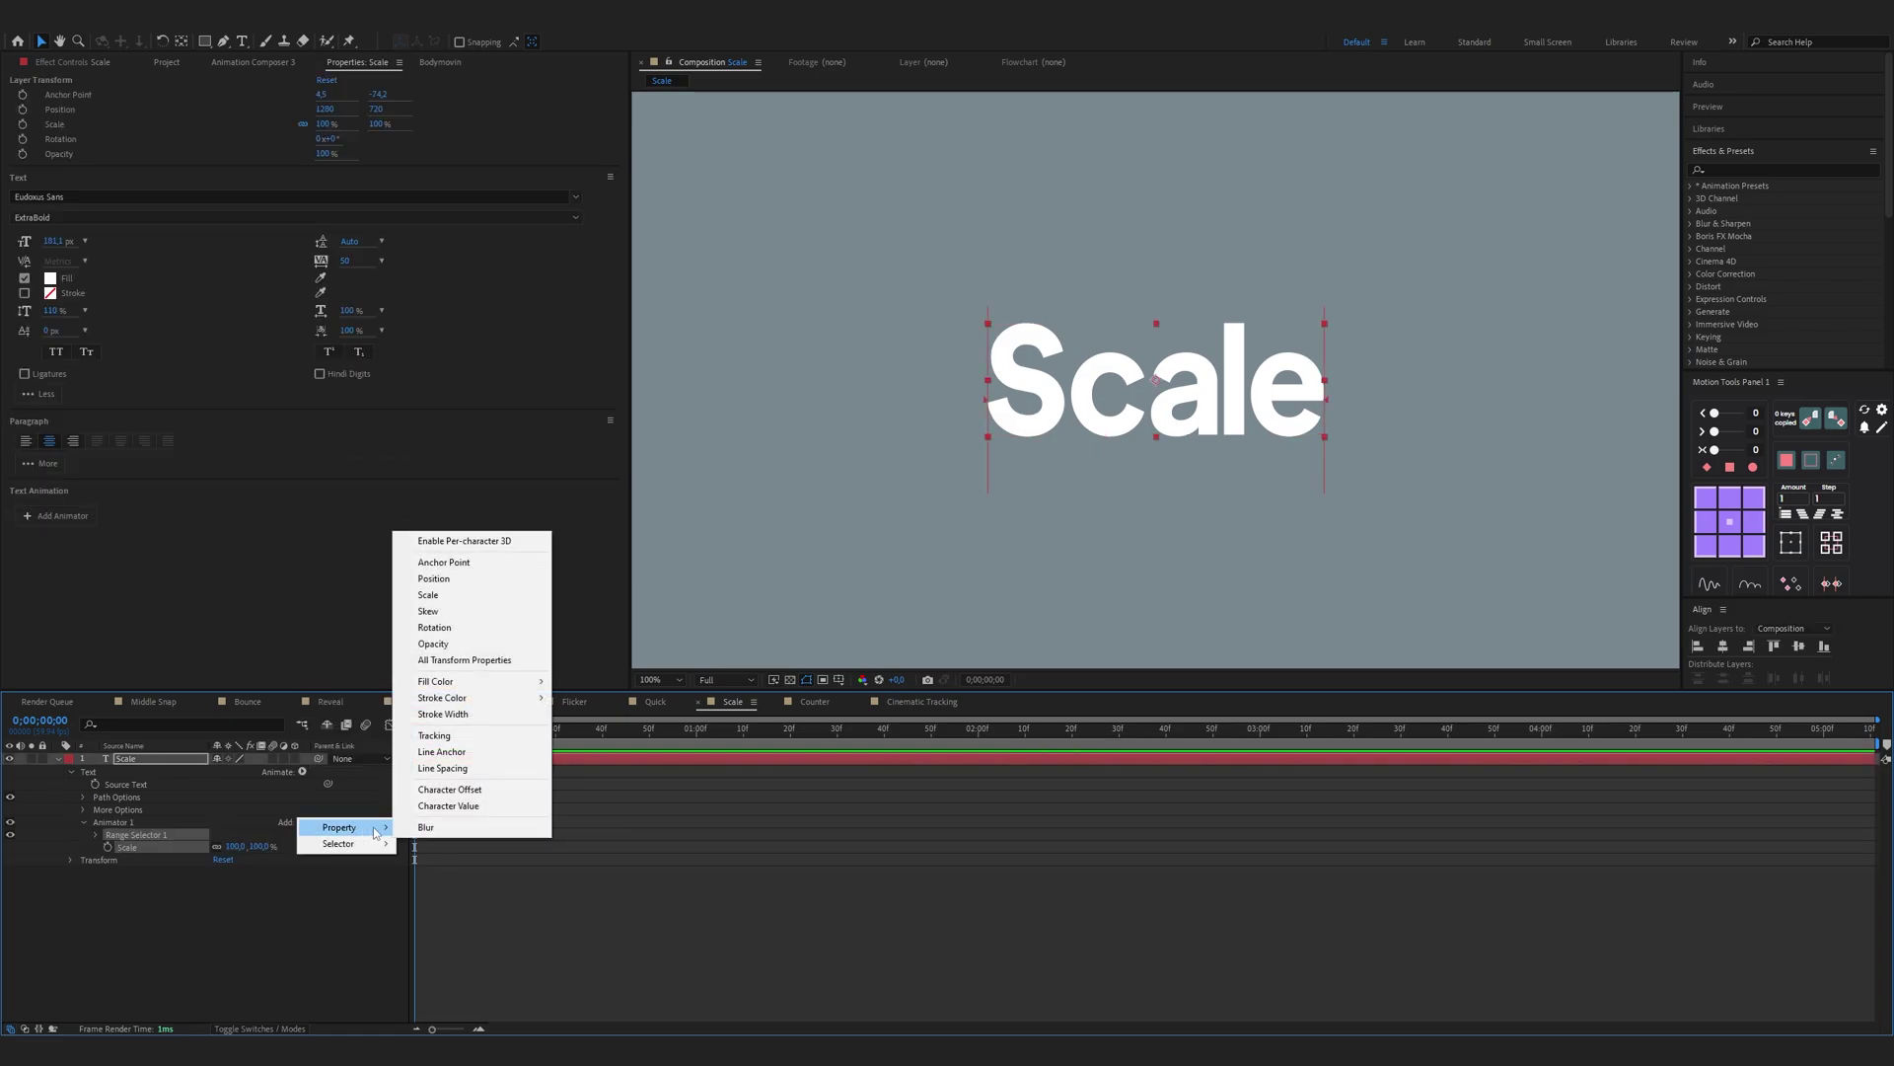
pyautogui.click(459, 653)
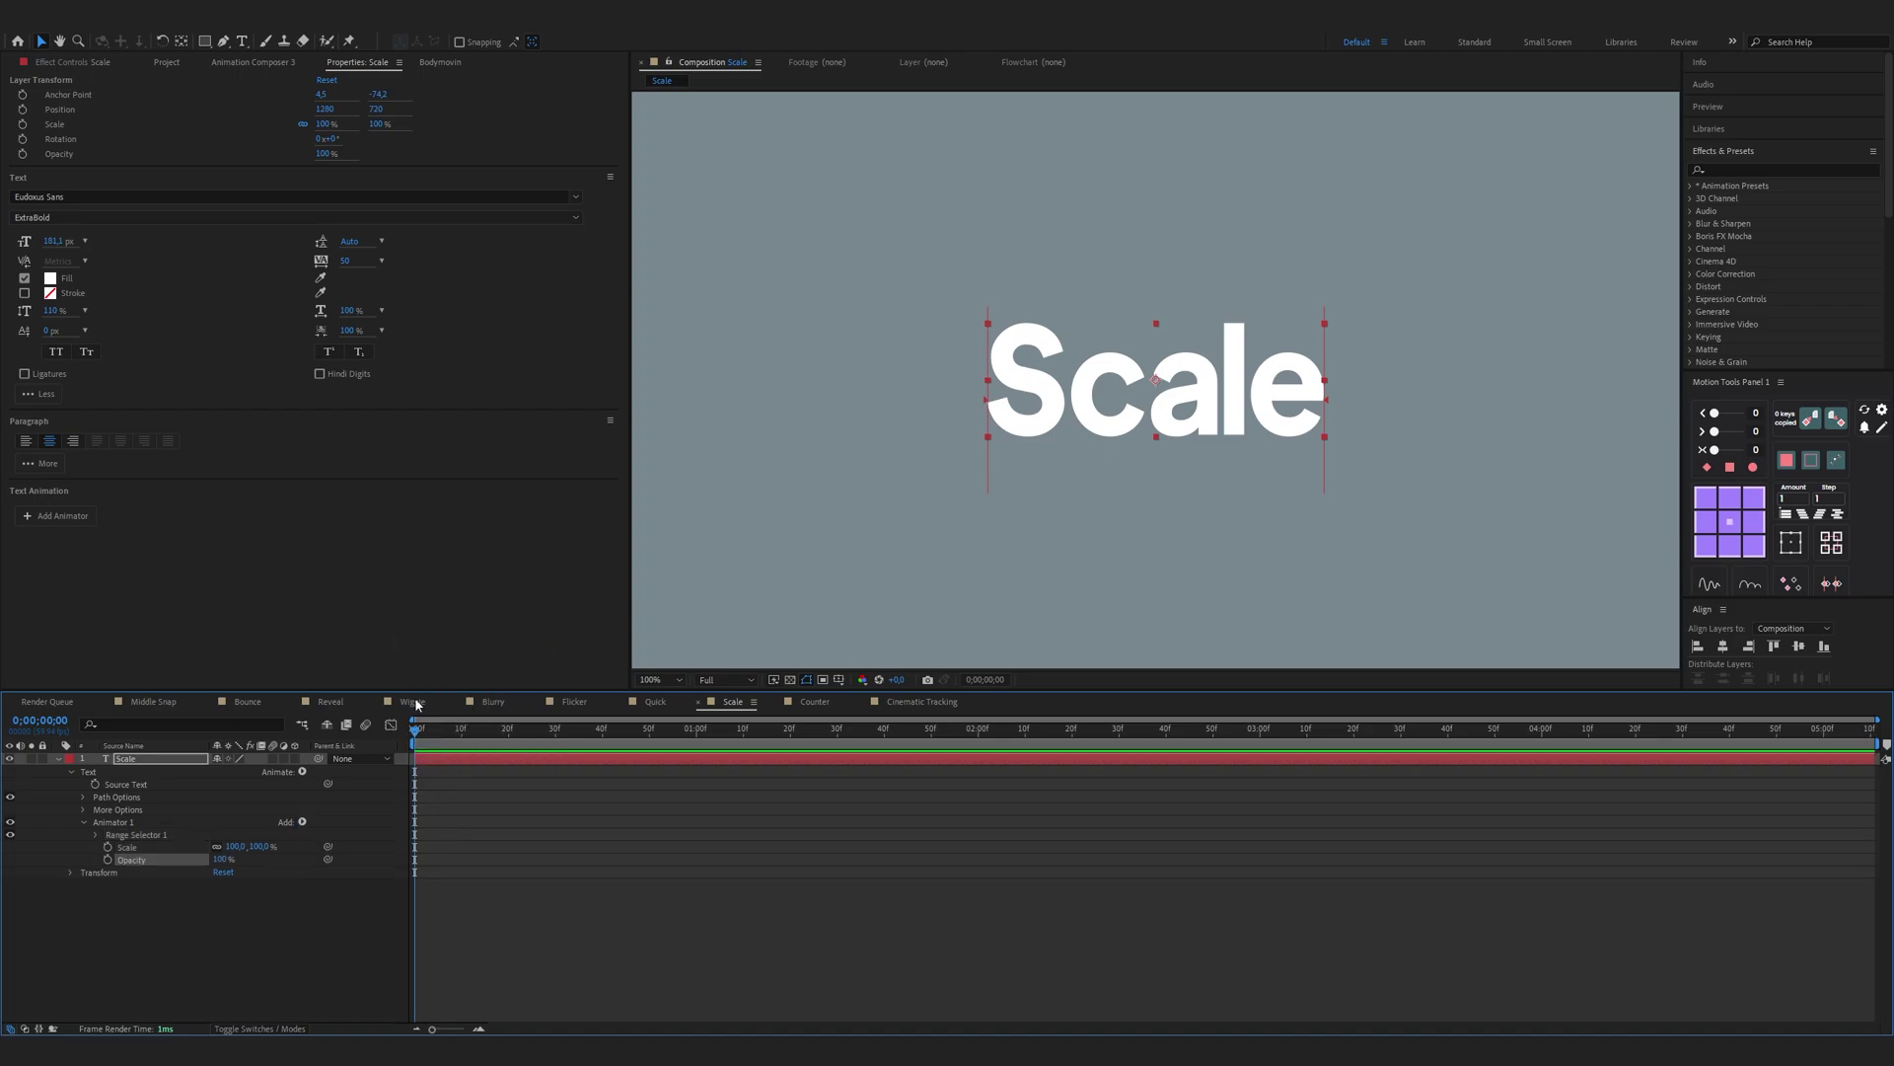
pyautogui.moveTo(218, 861); pyautogui.dragTo(119, 861)
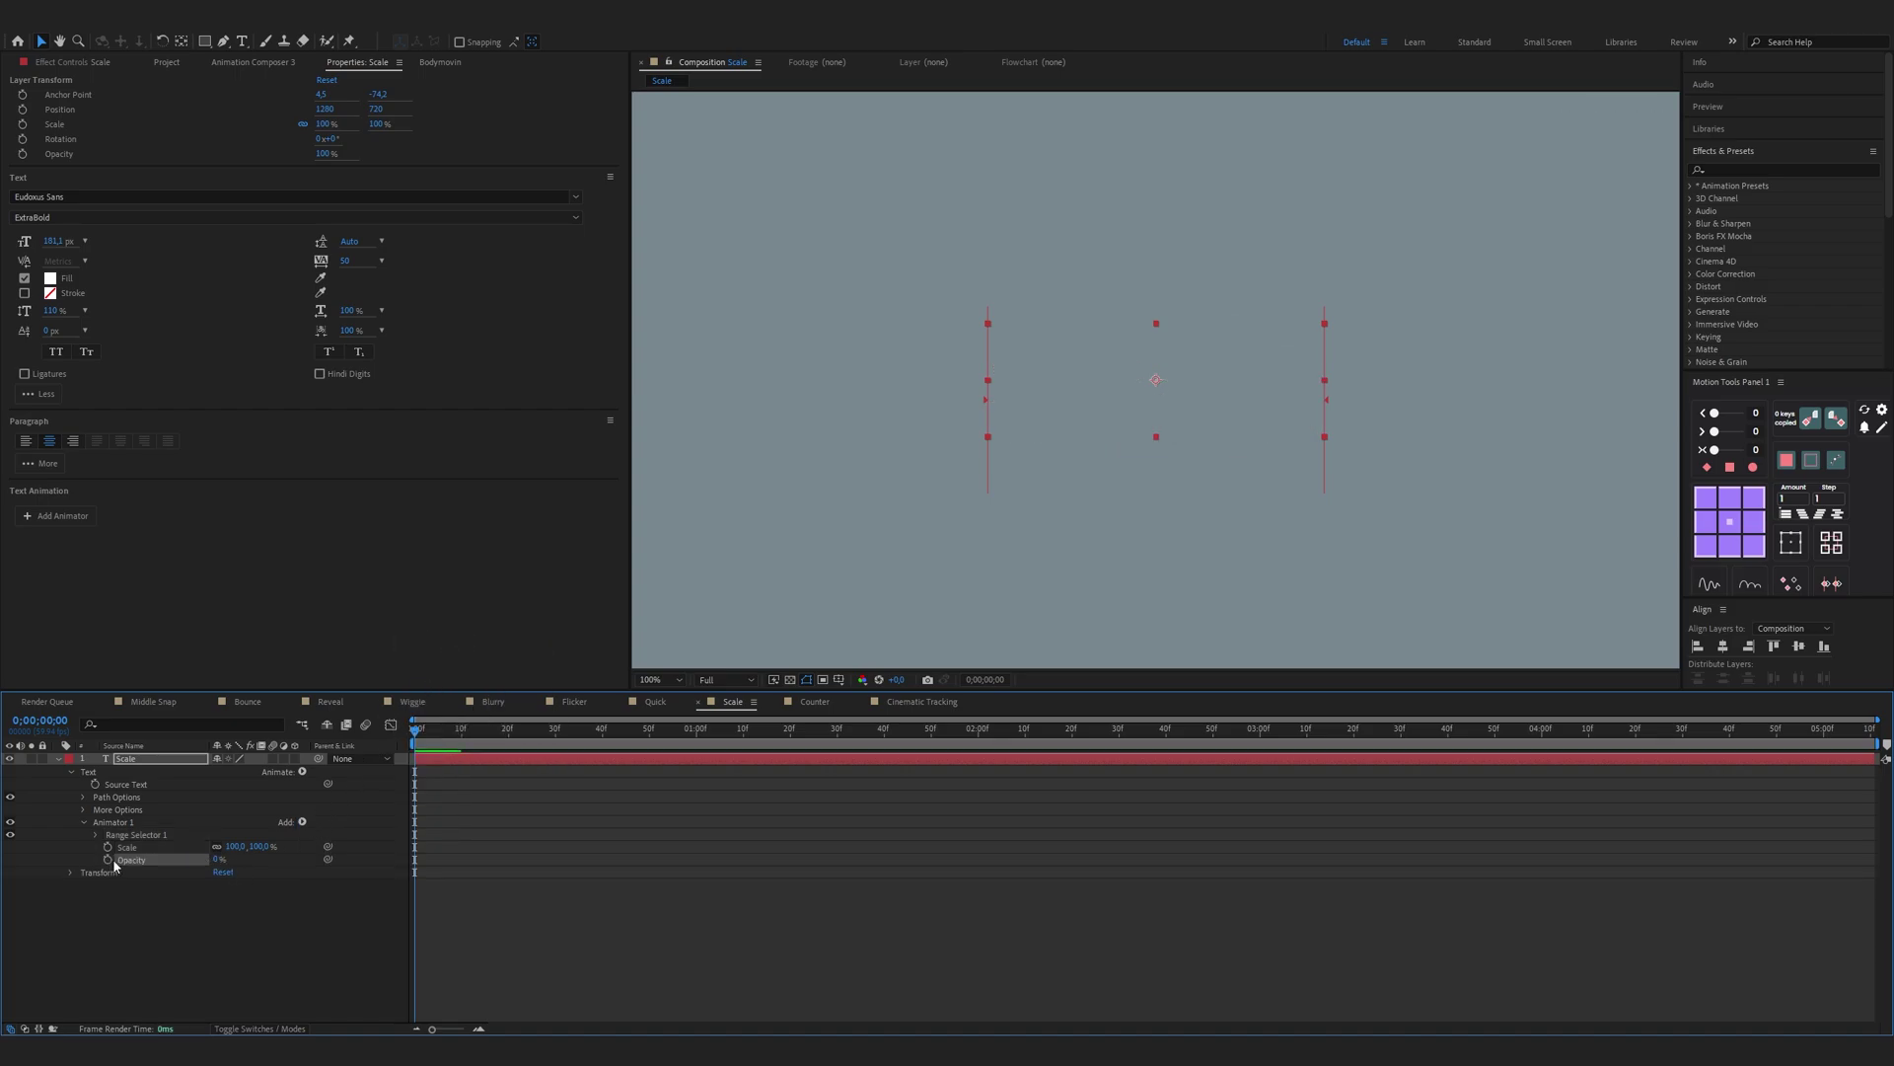
pyautogui.moveTo(233, 847); pyautogui.dragTo(107, 848)
pyautogui.press('F2')
# Step: Keyframe the Range Selector Offset at -100% at the start
pyautogui.click(96, 835)
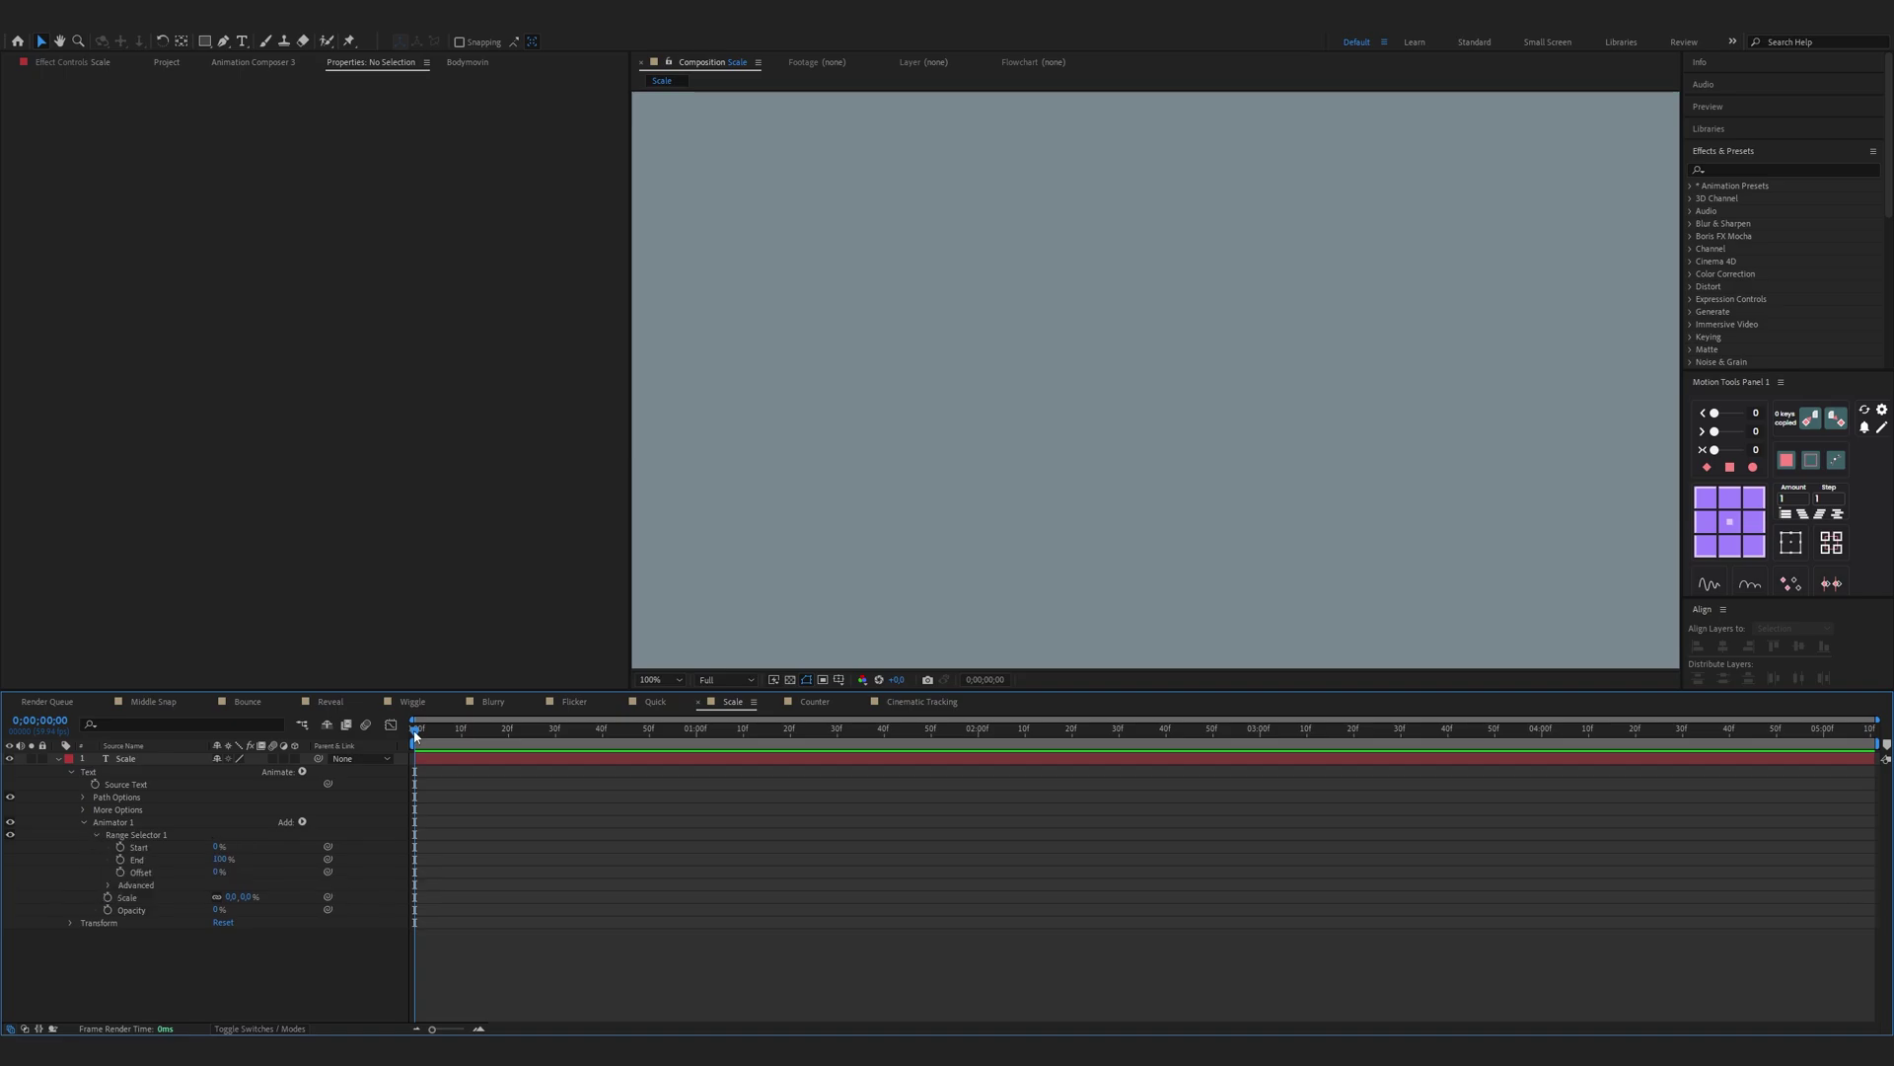
pyautogui.click(120, 873)
pyautogui.moveTo(218, 872); pyautogui.dragTo(69, 875)
# Step: Key Offset to 100% at one second and set Shape Ramp Up, Ease High 30, Ease Low 100
pyautogui.click(695, 741)
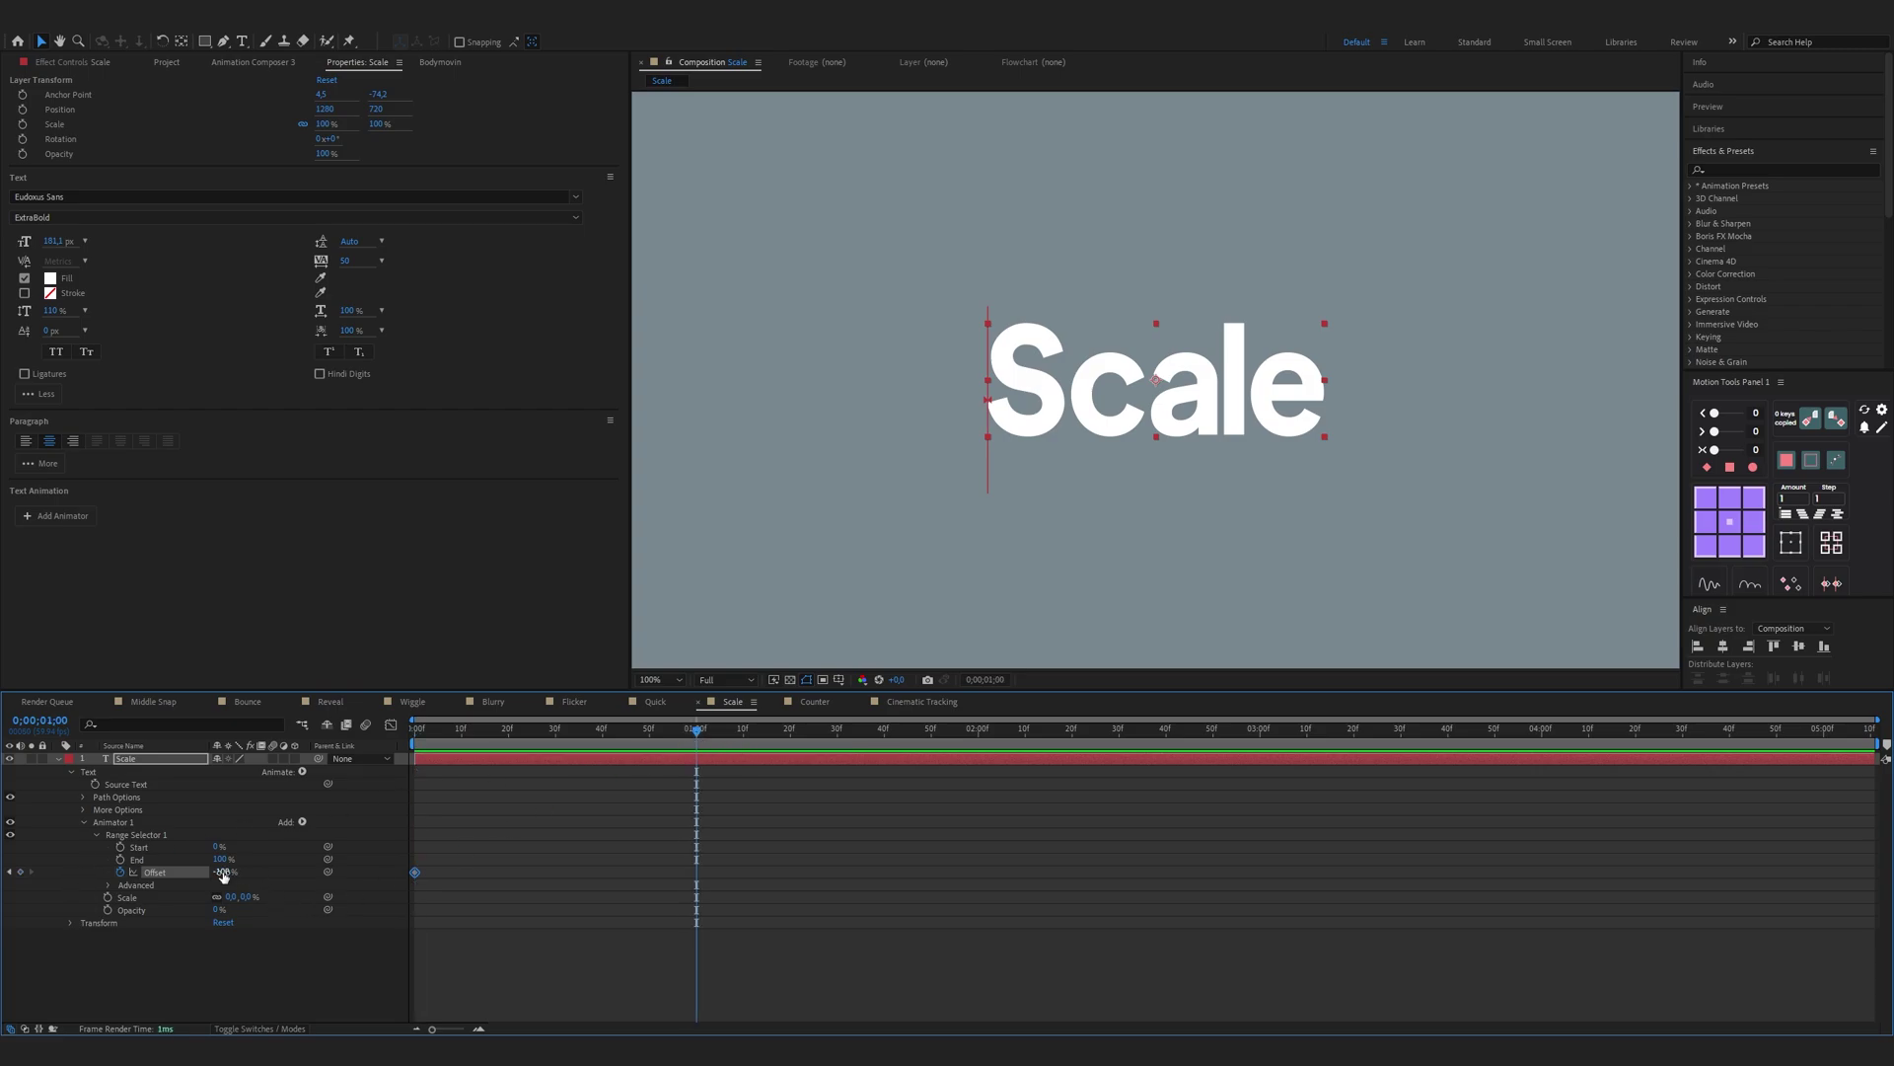
pyautogui.moveTo(222, 871); pyautogui.dragTo(125, 889)
pyautogui.click(108, 884)
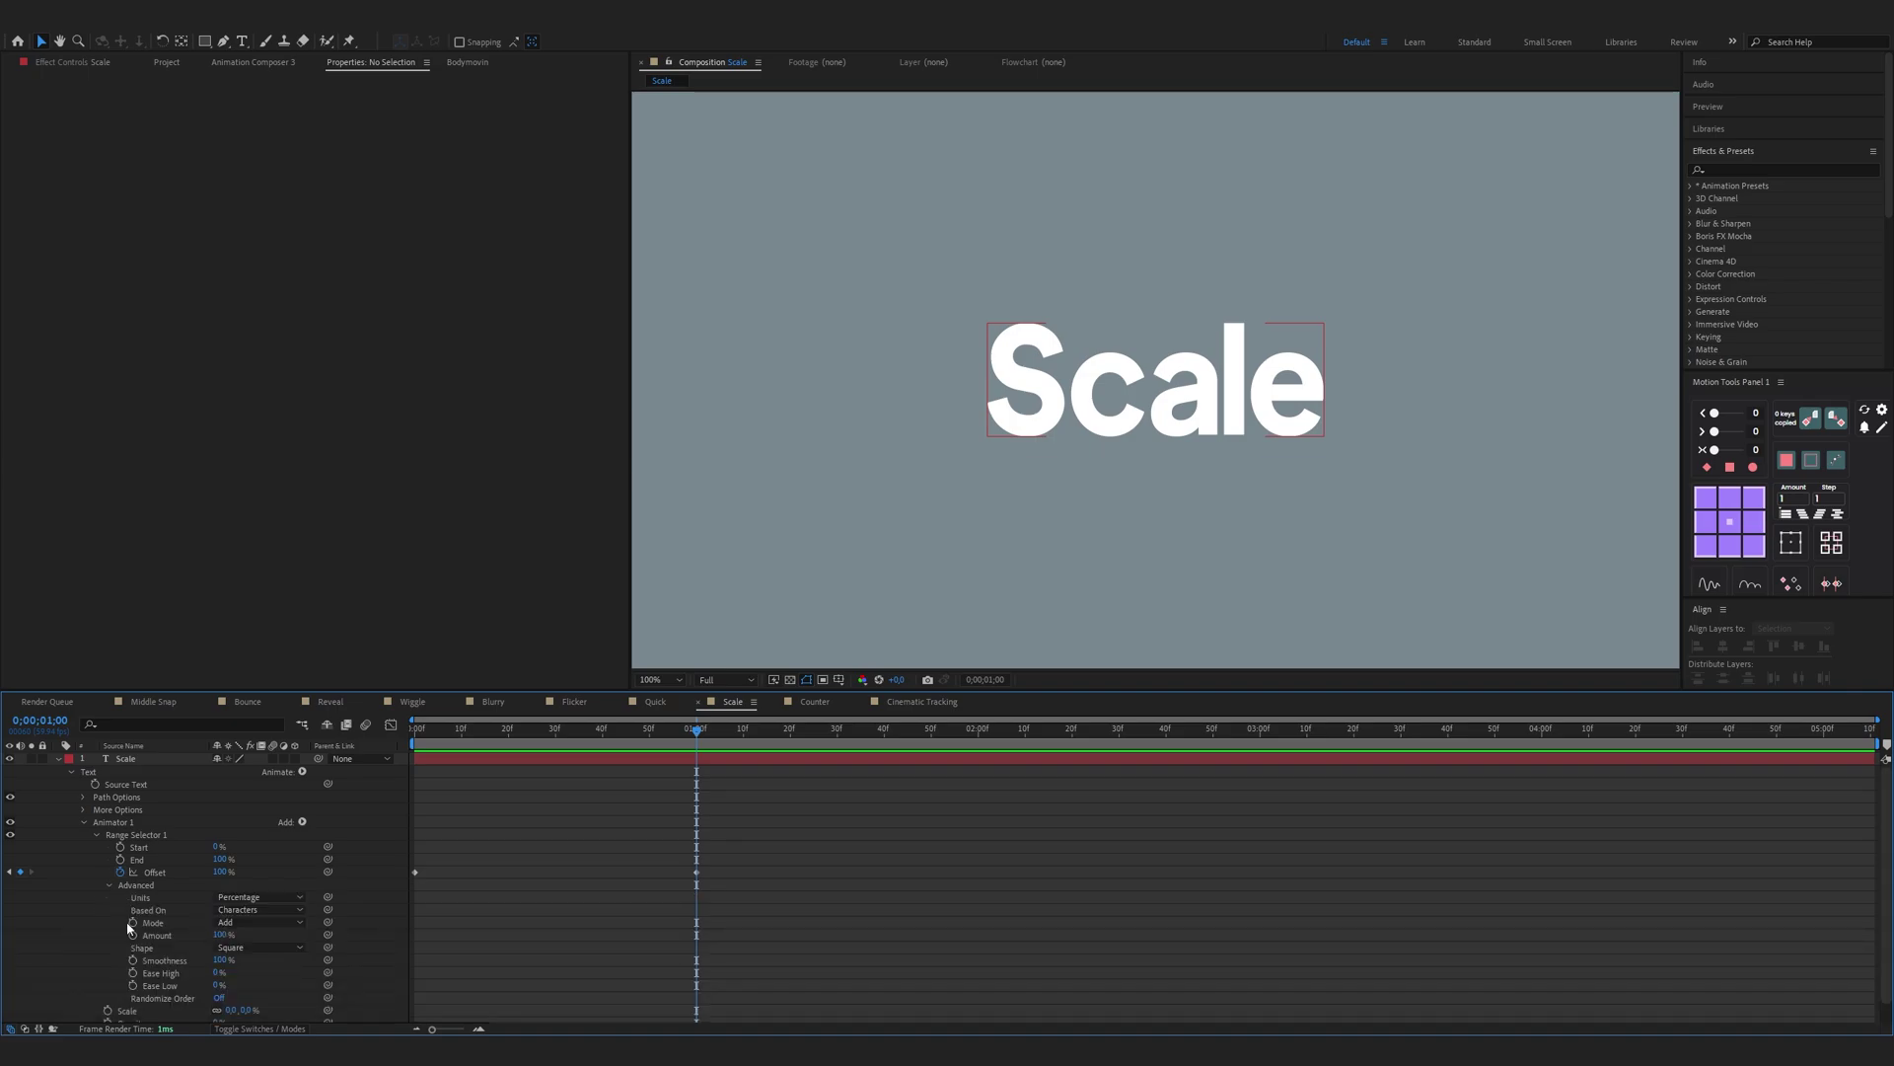
pyautogui.click(260, 949)
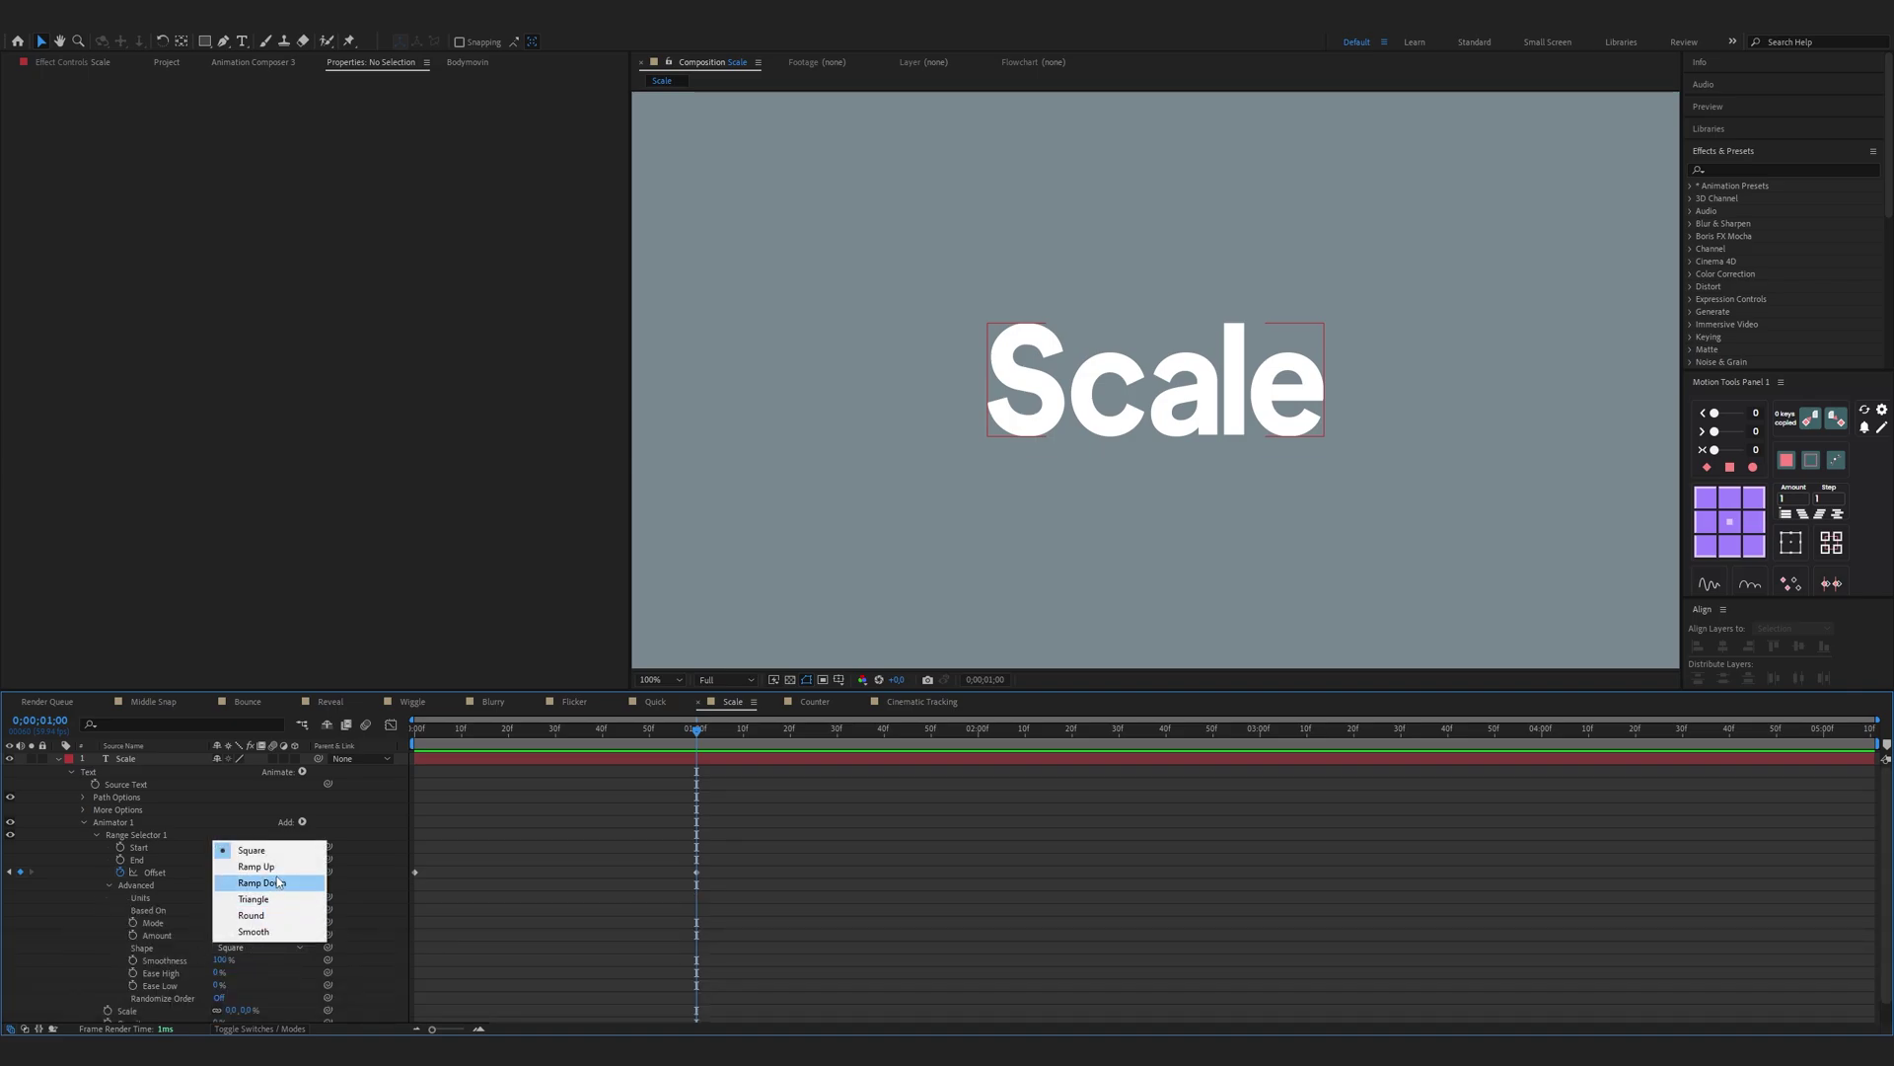
pyautogui.click(267, 880)
pyautogui.click(217, 960)
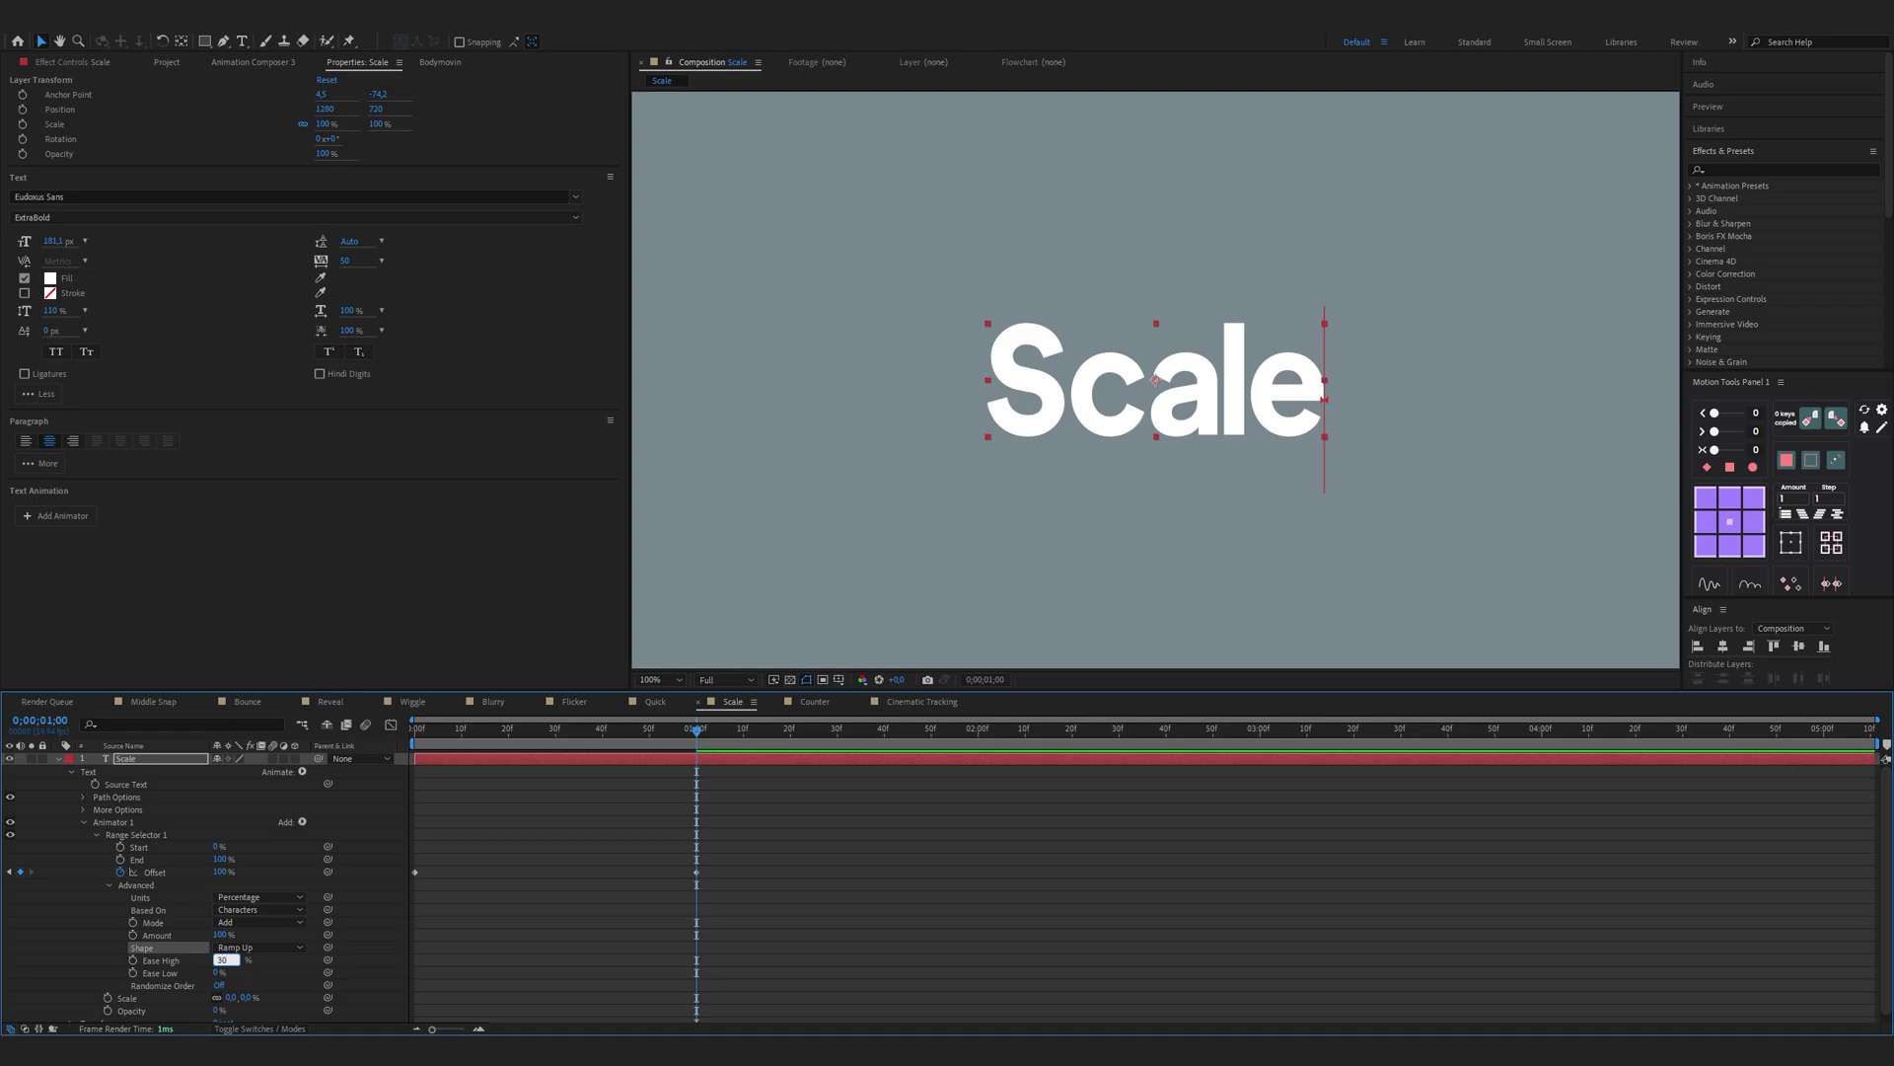
pyautogui.write('30')
pyautogui.press('Return')
pyautogui.click(218, 973)
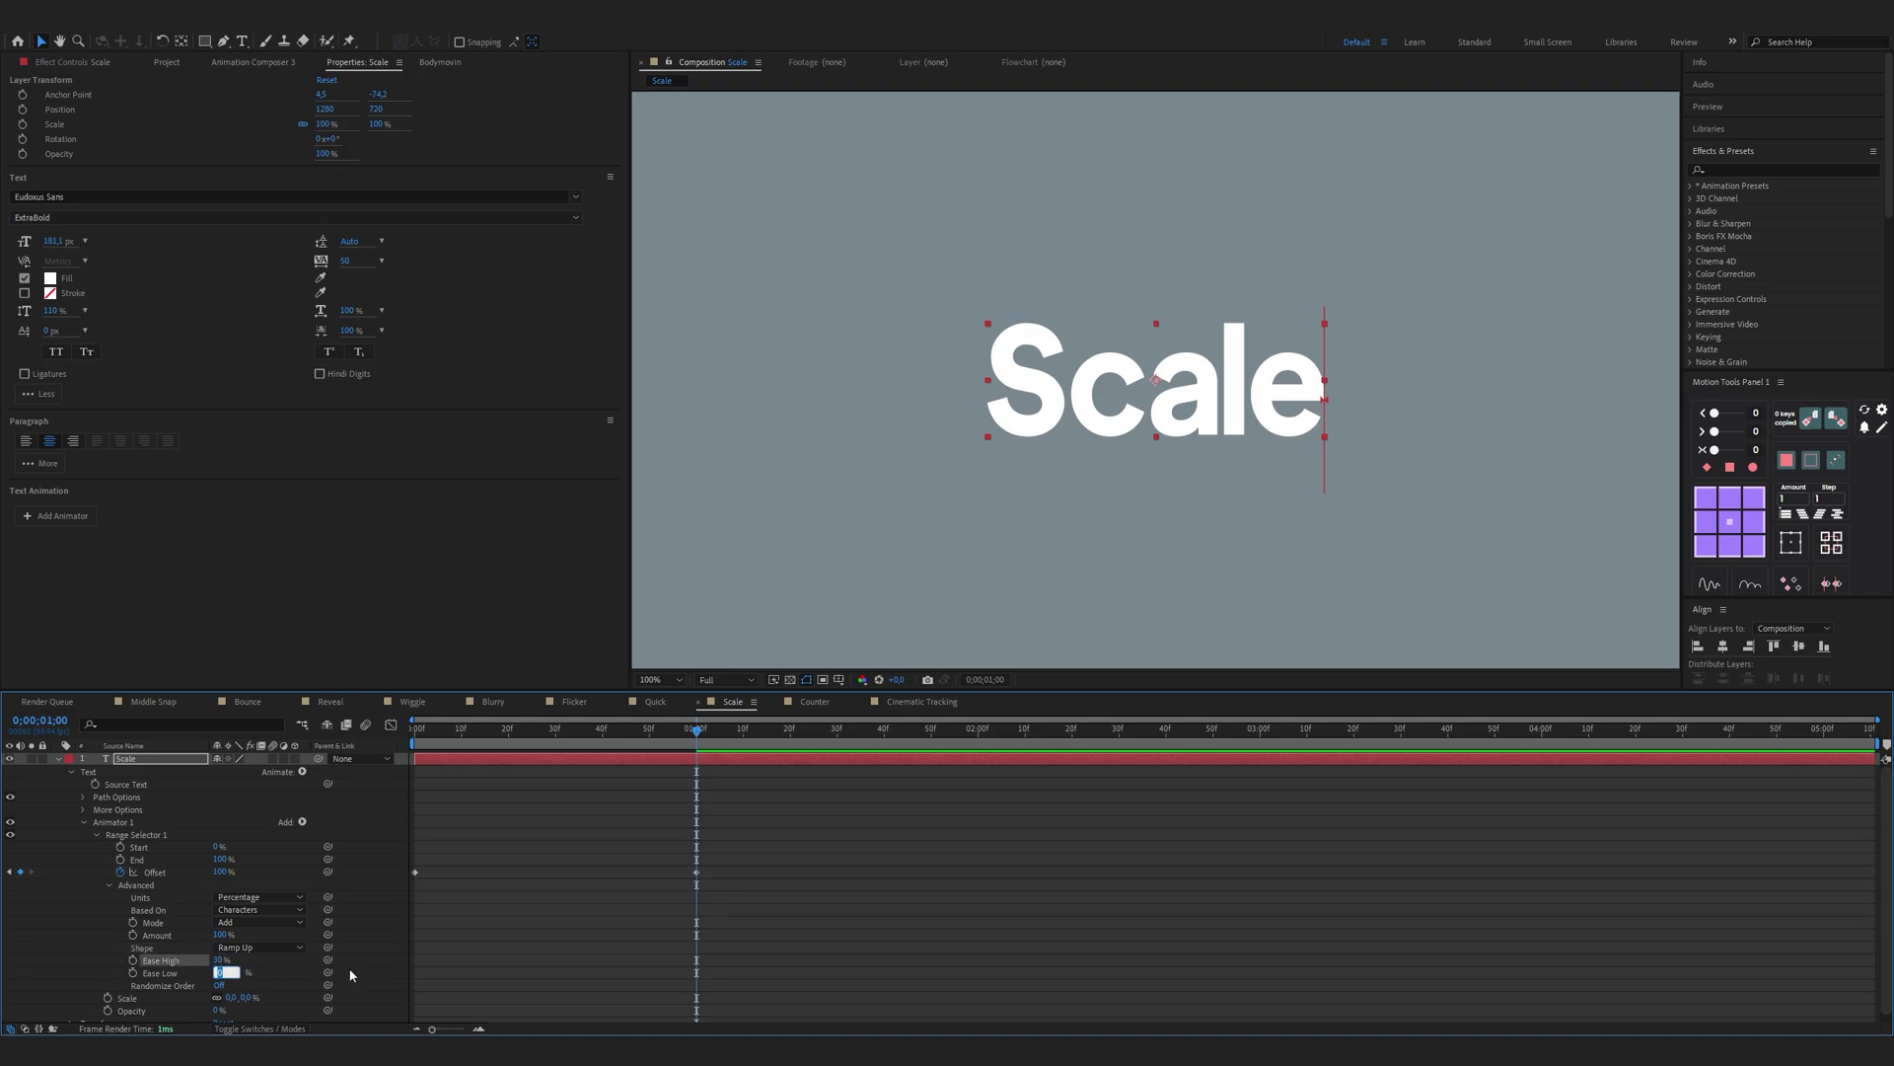
pyautogui.write('100')
# Step: Easy Ease both Offset keyframes and preview the Scale text animation
pyautogui.moveTo(744, 850); pyautogui.dragTo(412, 882)
pyautogui.rightClick(415, 873)
pyautogui.moveTo(494, 861)
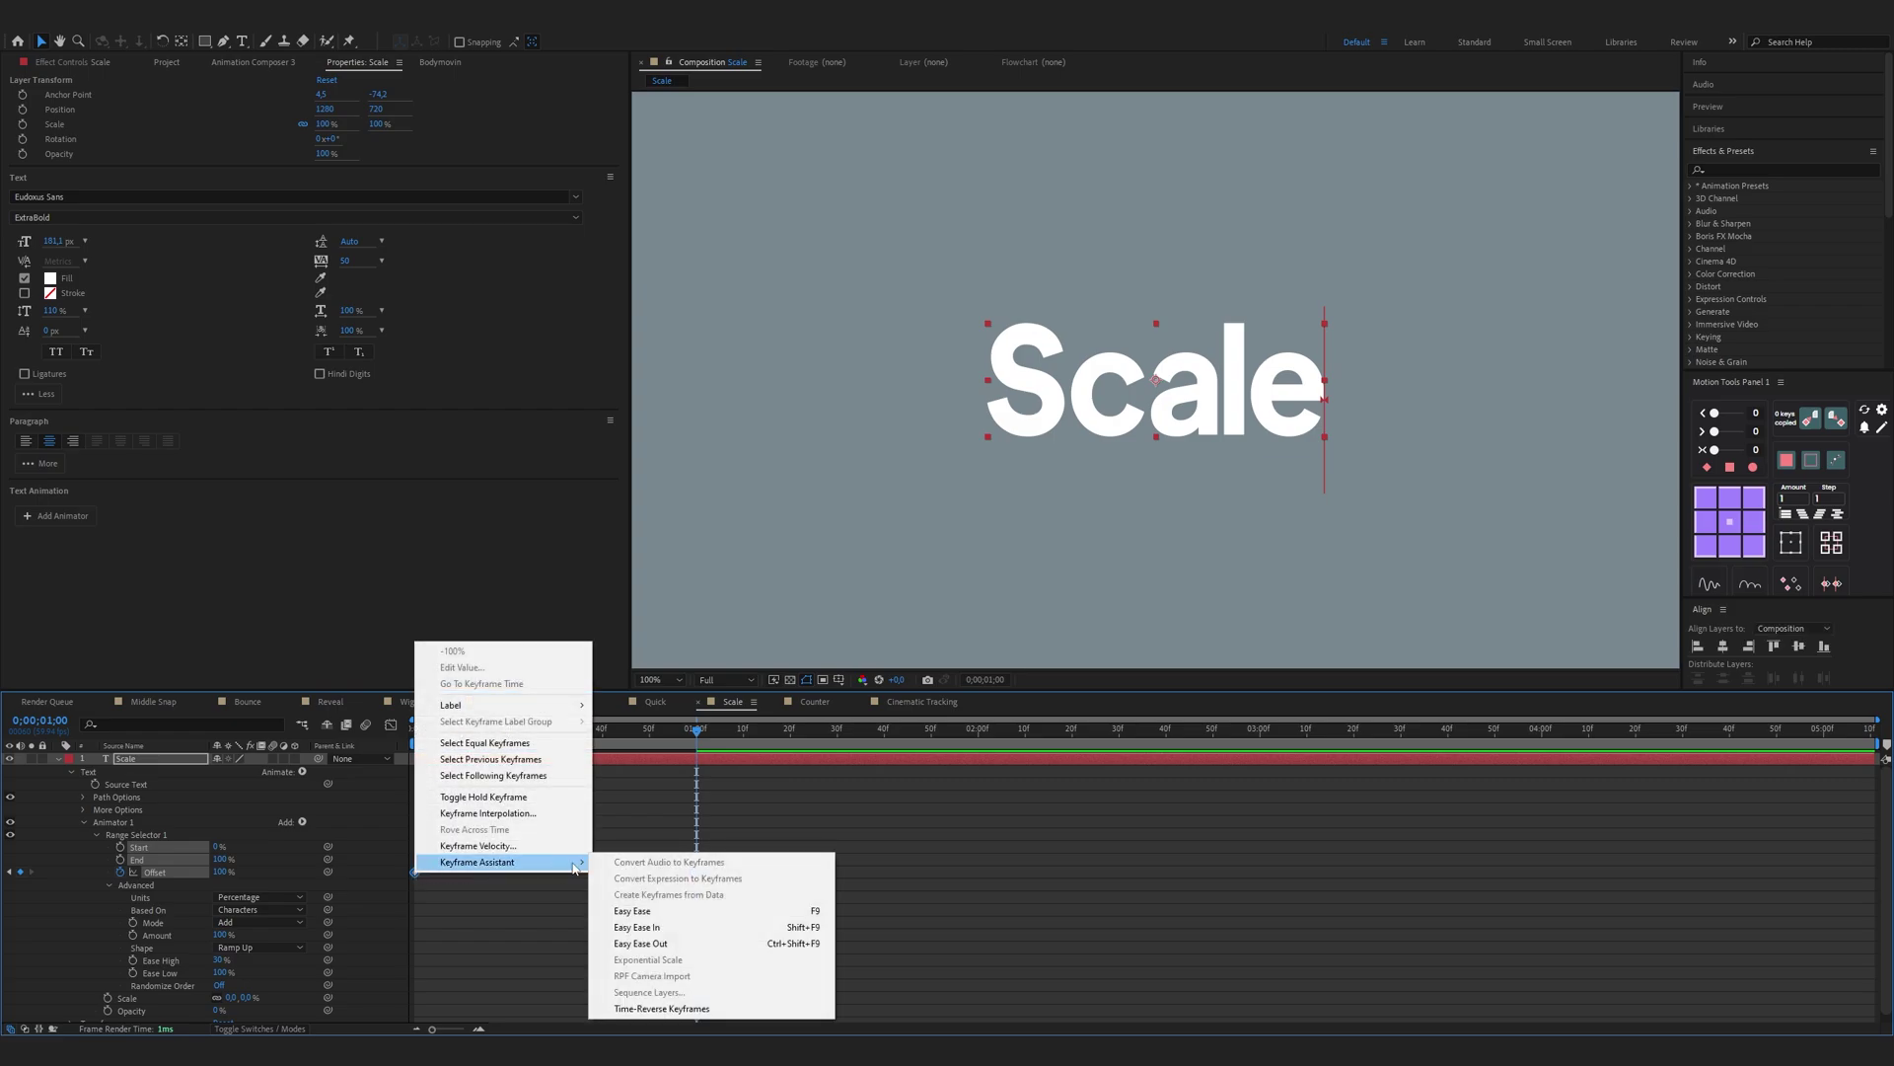
pyautogui.click(633, 910)
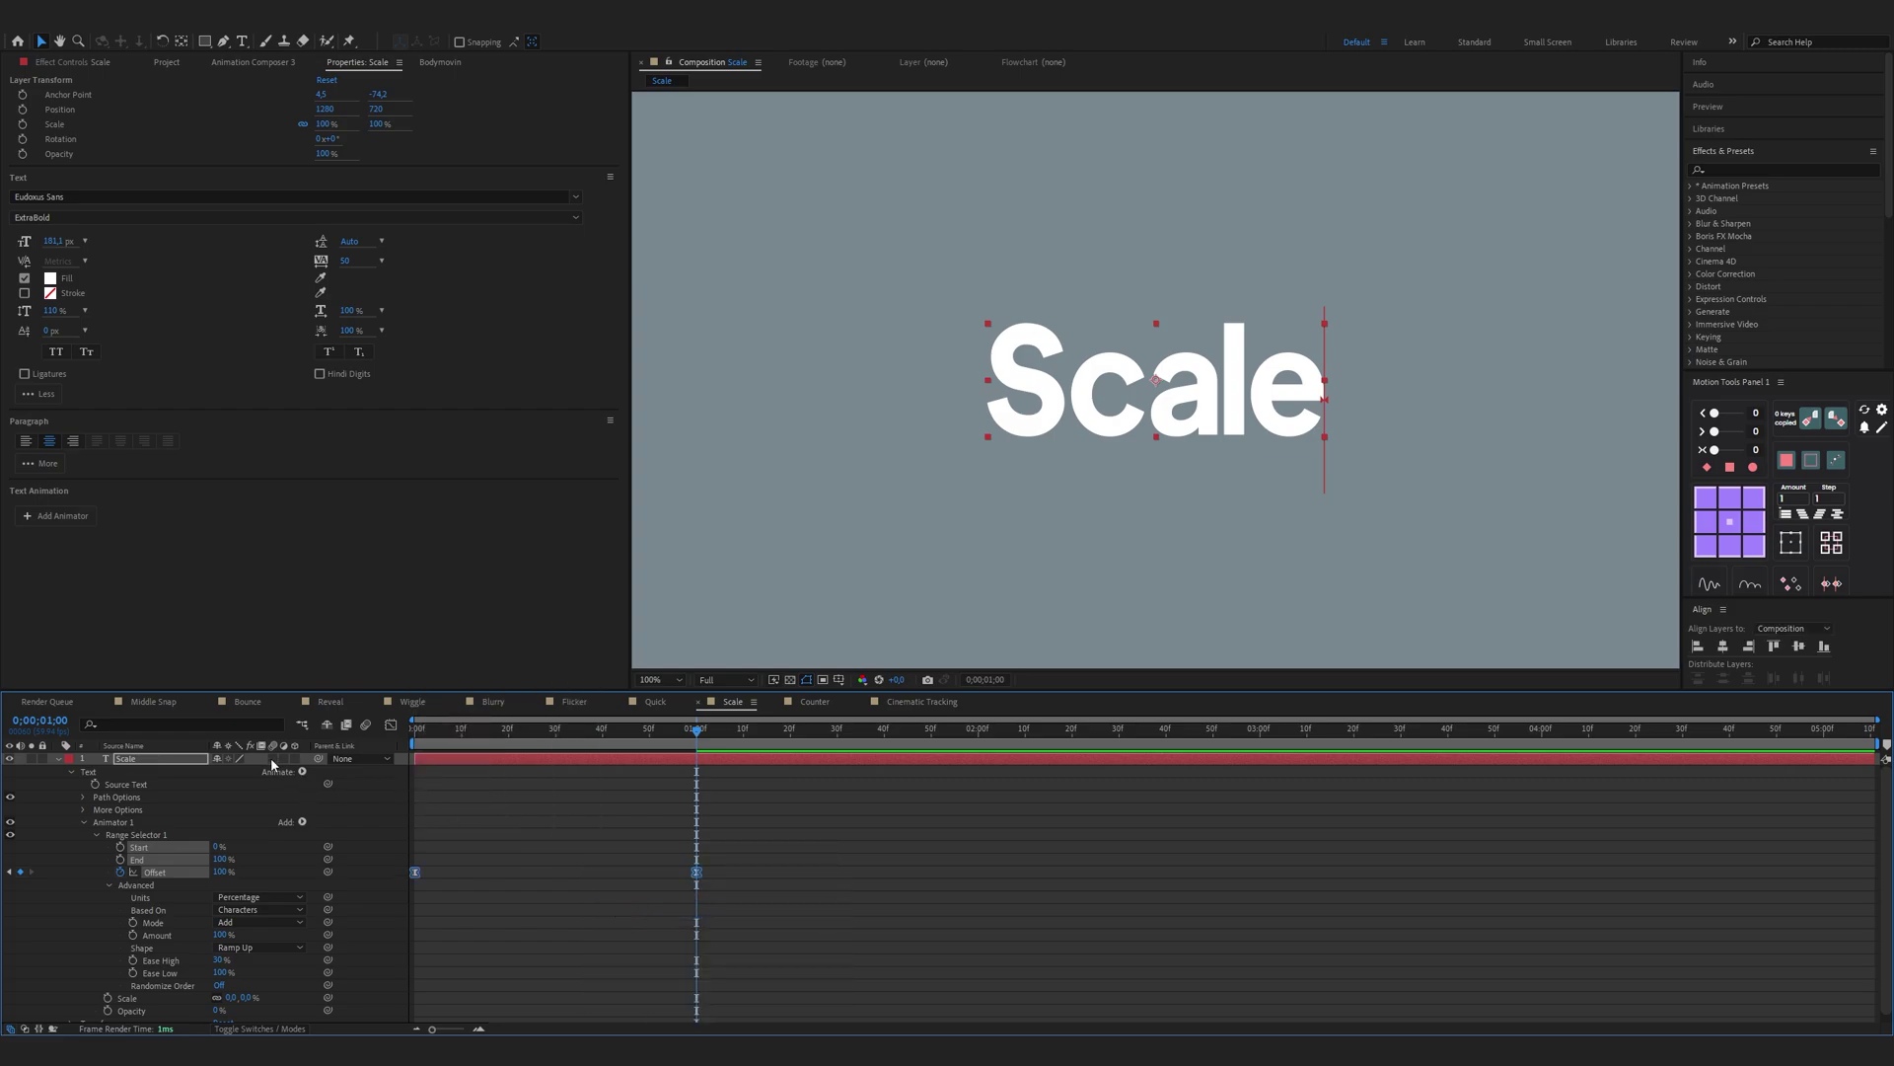
pyautogui.press('space')
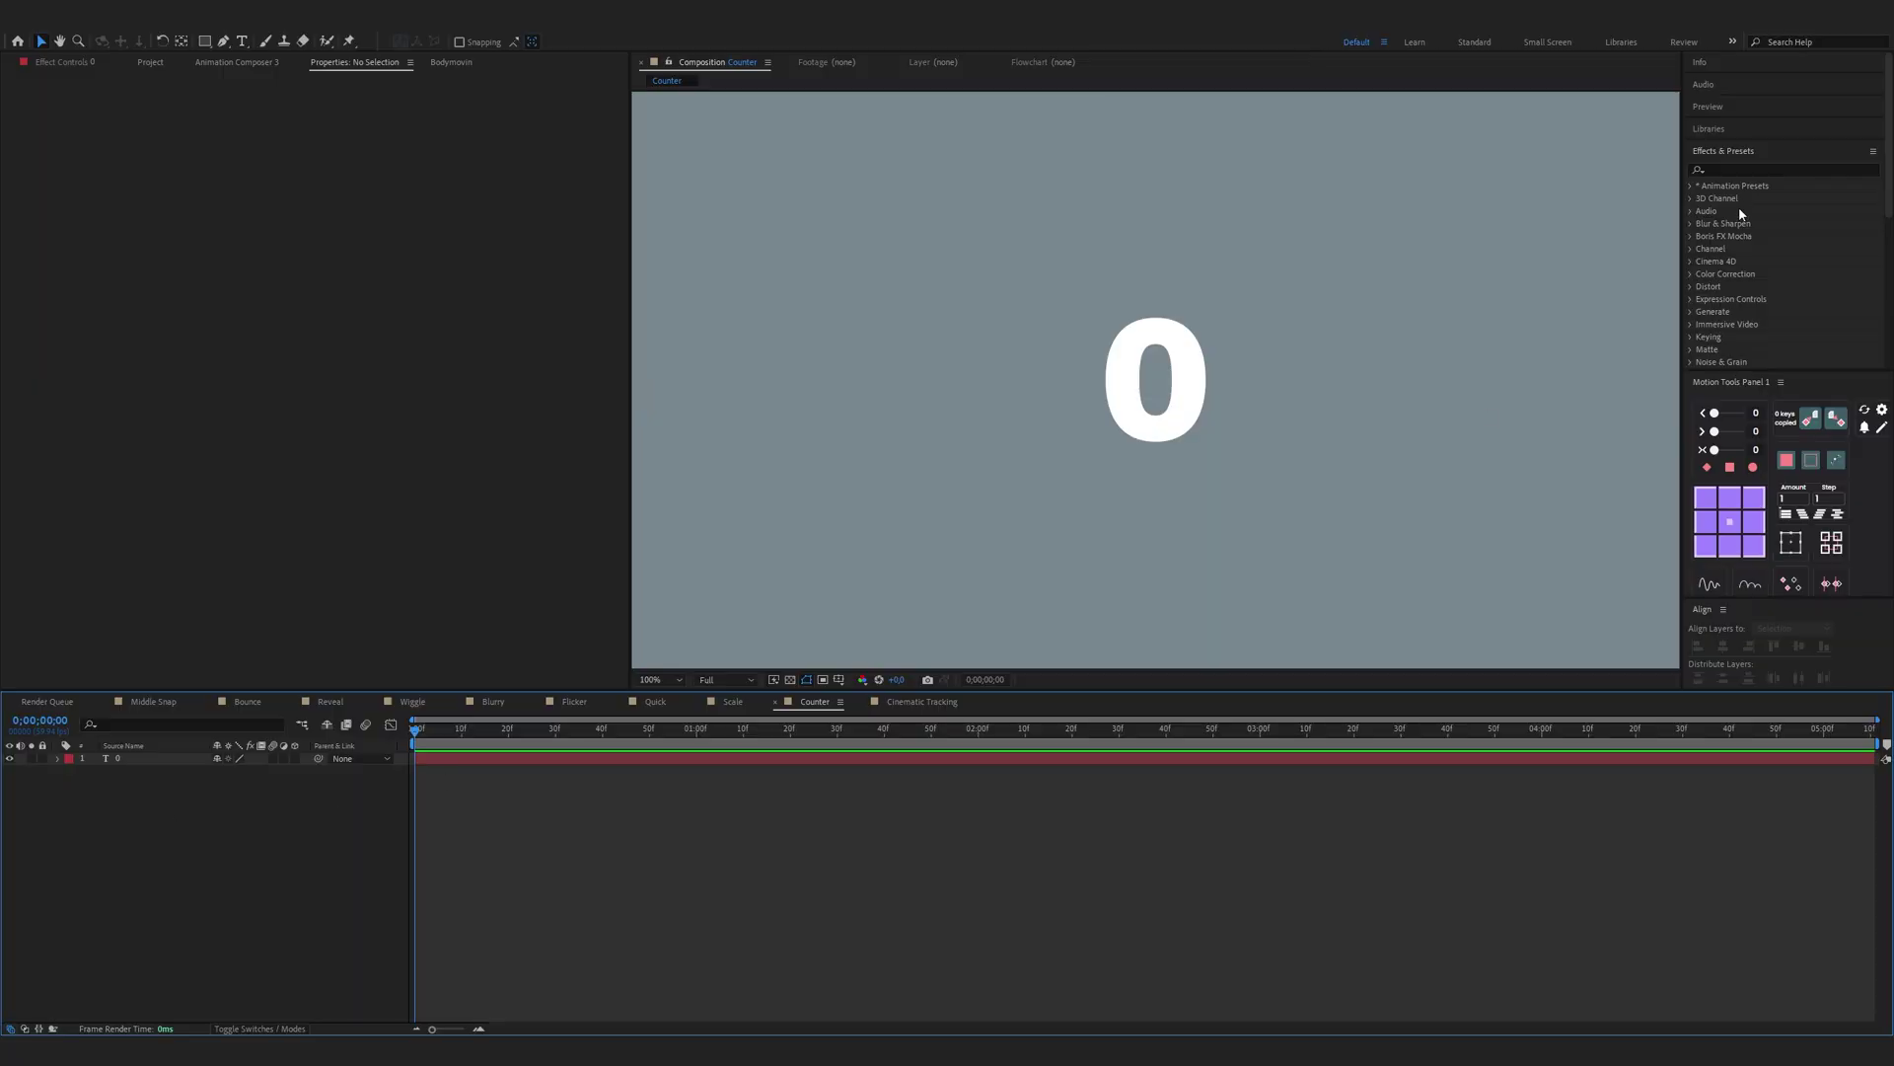
# Step: Apply the Slider Control effect to the Counter comp's 0 text layer
pyautogui.click(1753, 170)
pyautogui.write('slider')
pyautogui.click(1770, 200)
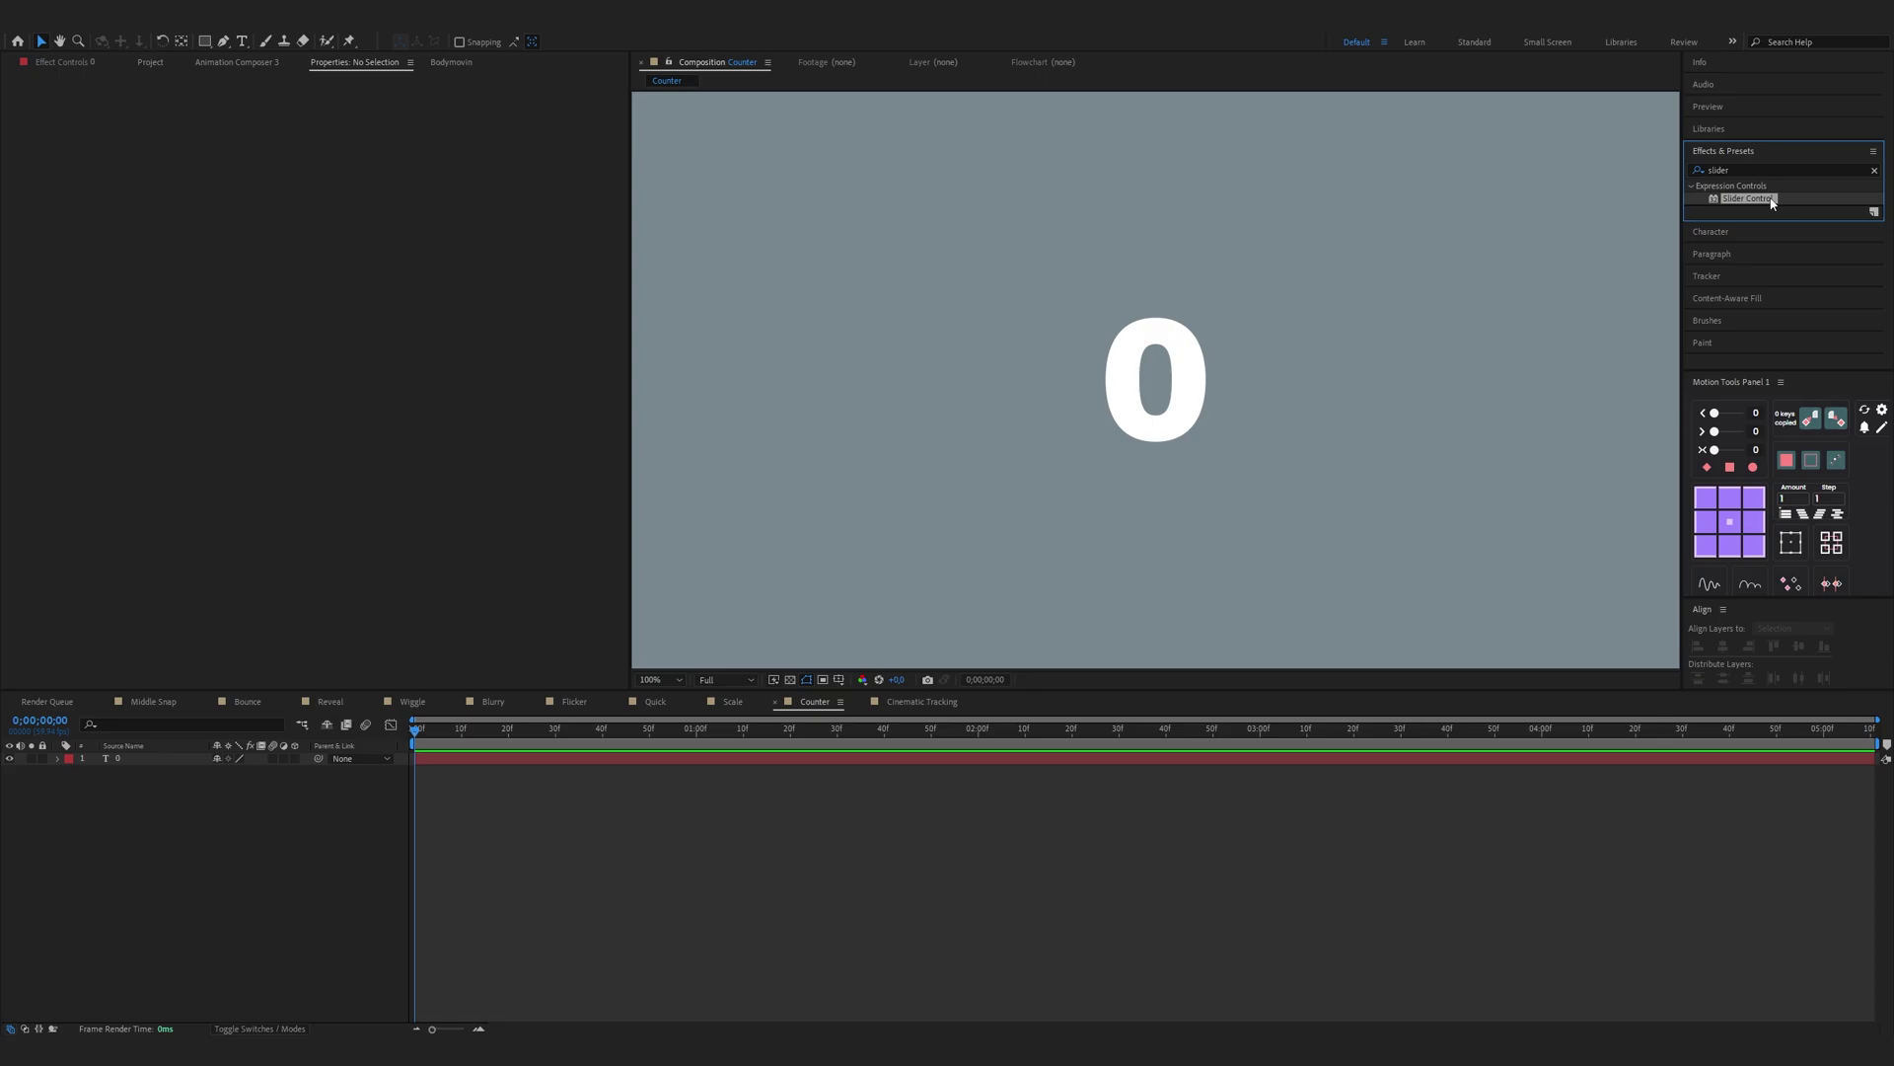
pyautogui.moveTo(1772, 202); pyautogui.dragTo(1150, 381)
# Step: Enable an expression on the 0 layer's Source Text property
pyautogui.click(58, 758)
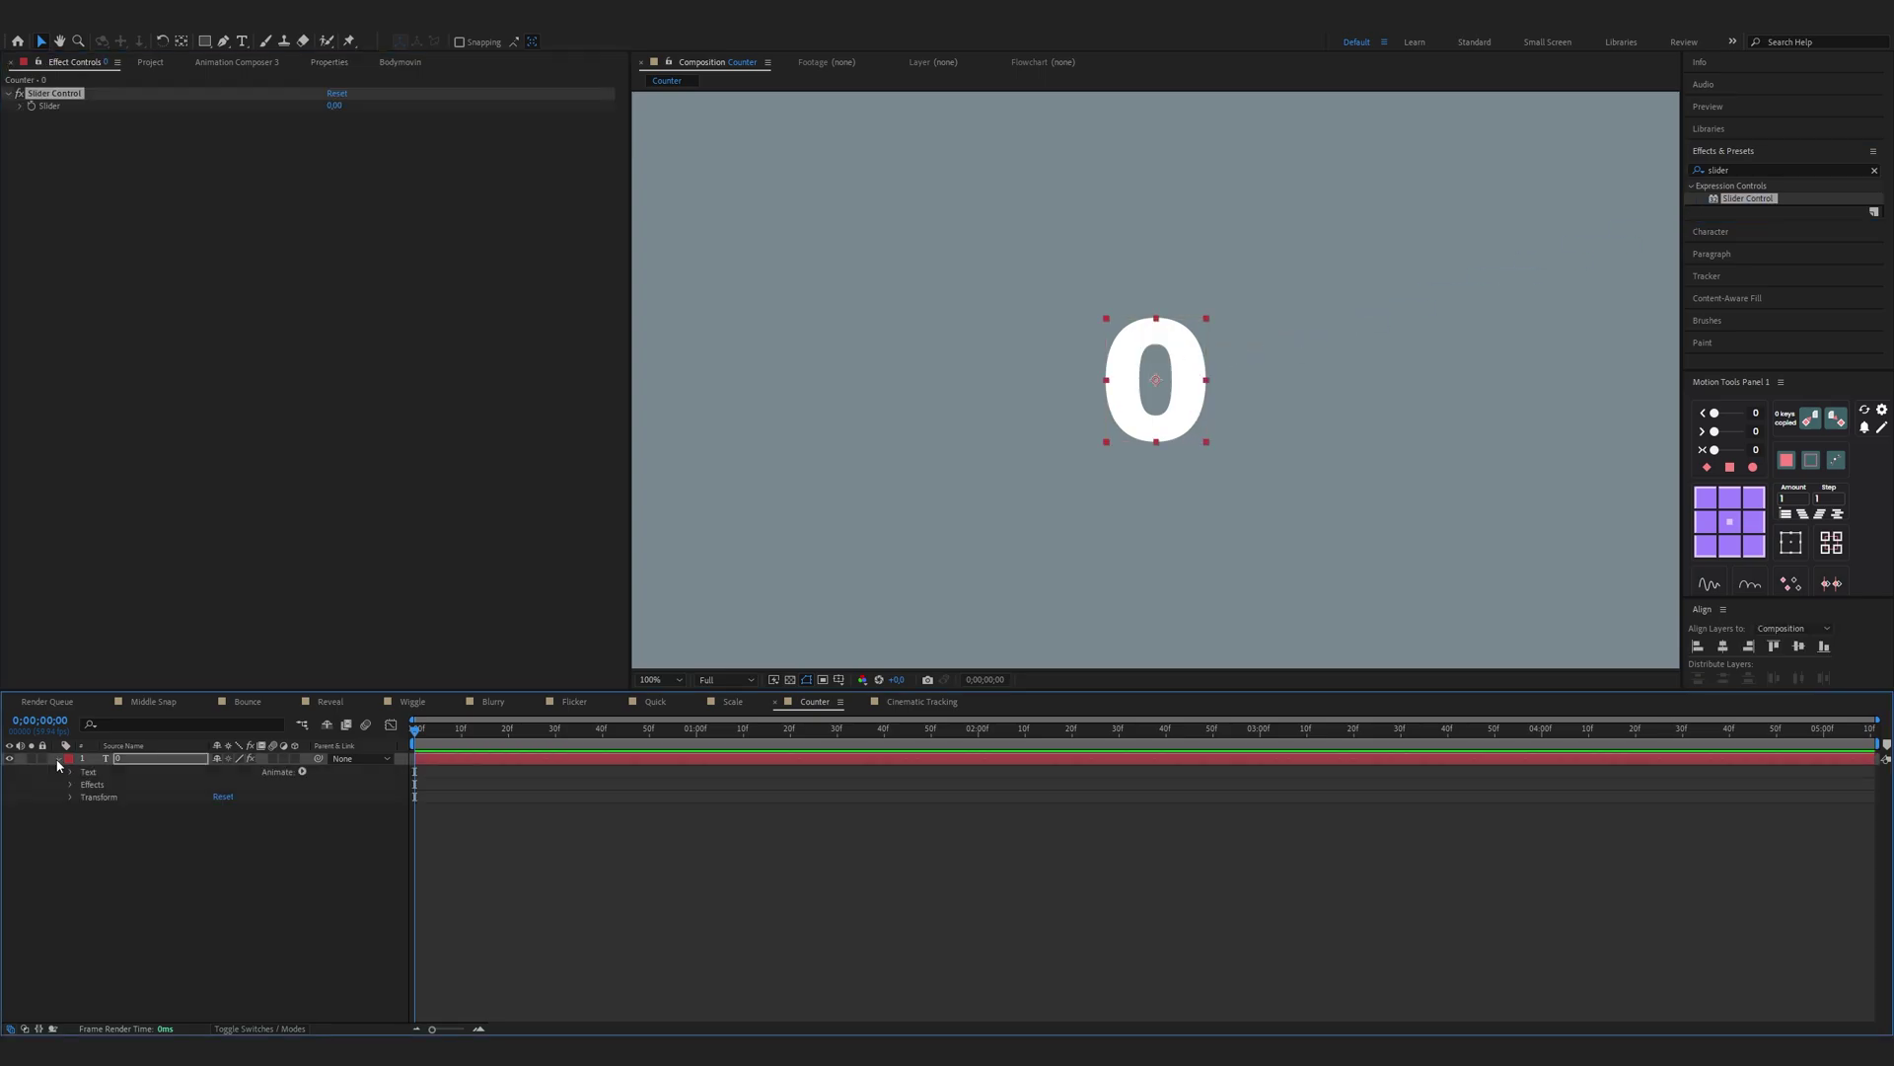
pyautogui.click(70, 773)
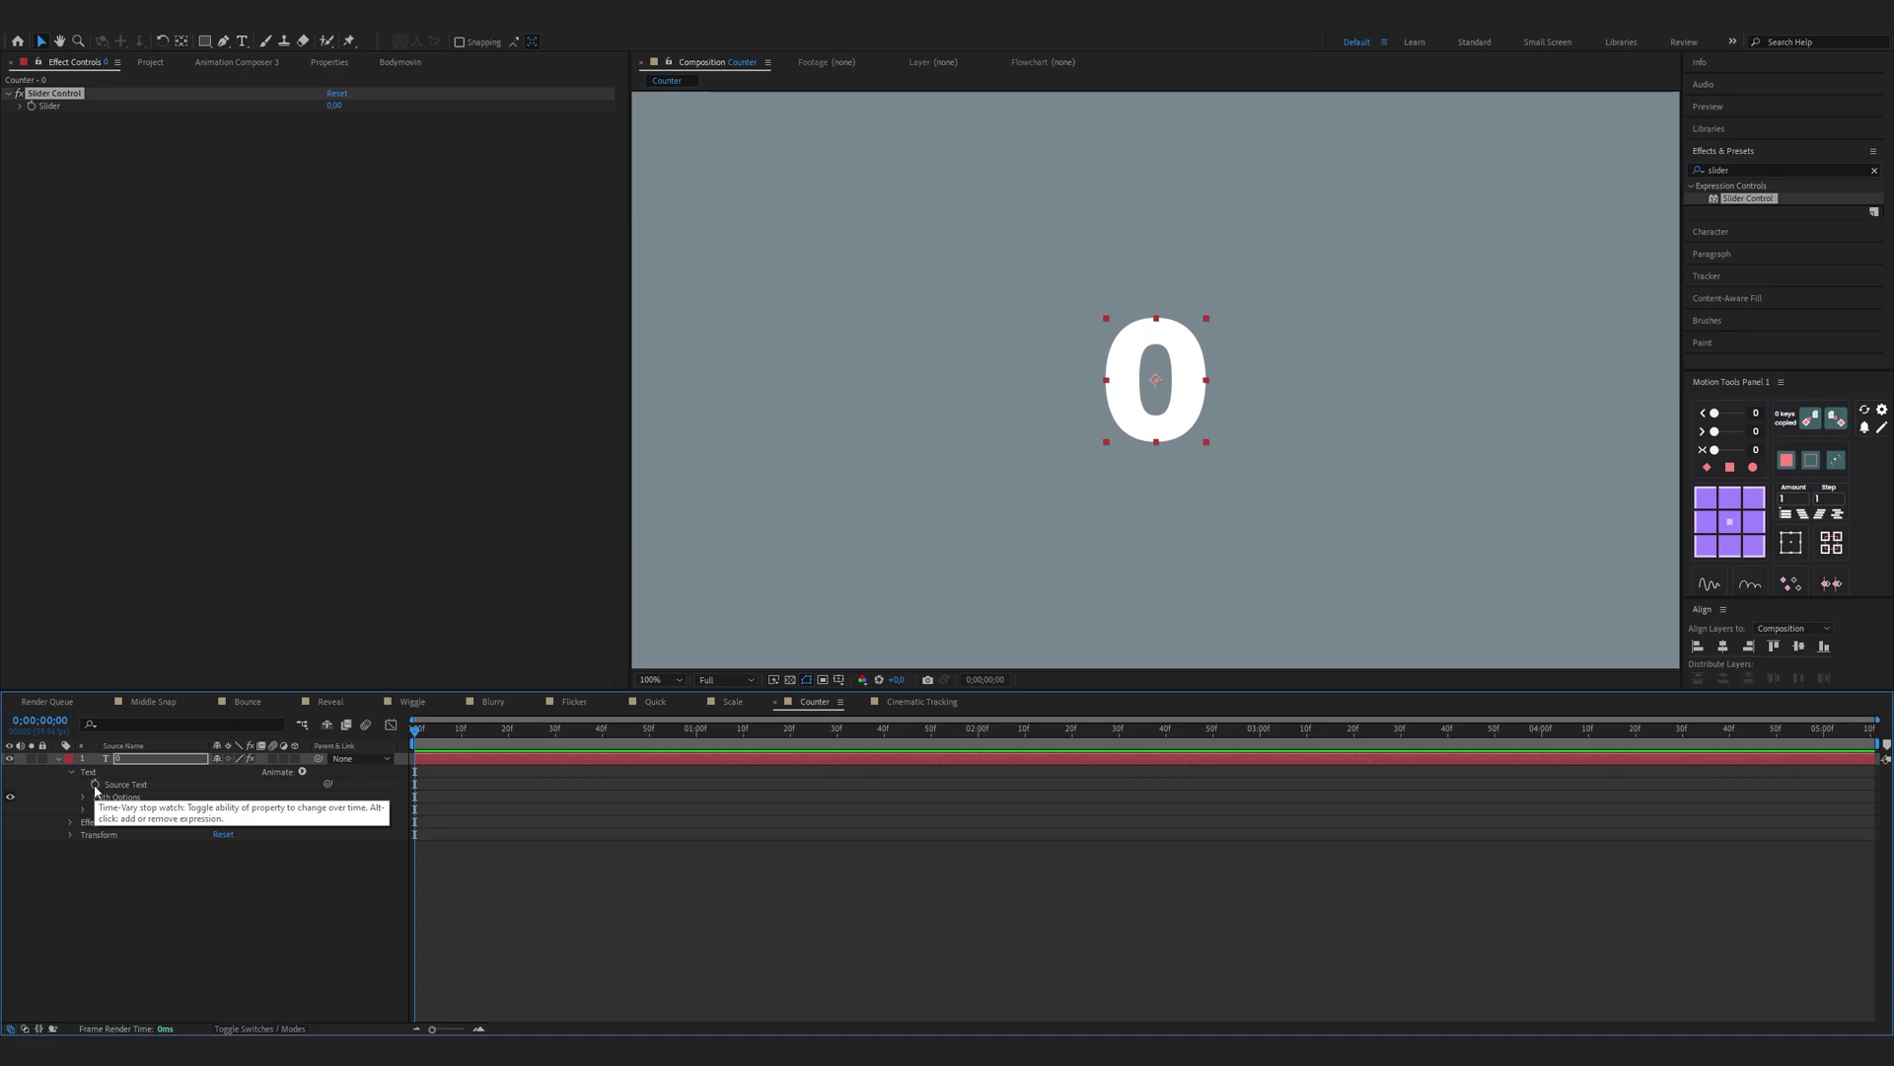
pyautogui.keyDown('alt'); pyautogui.click(94, 785); pyautogui.keyUp('alt')
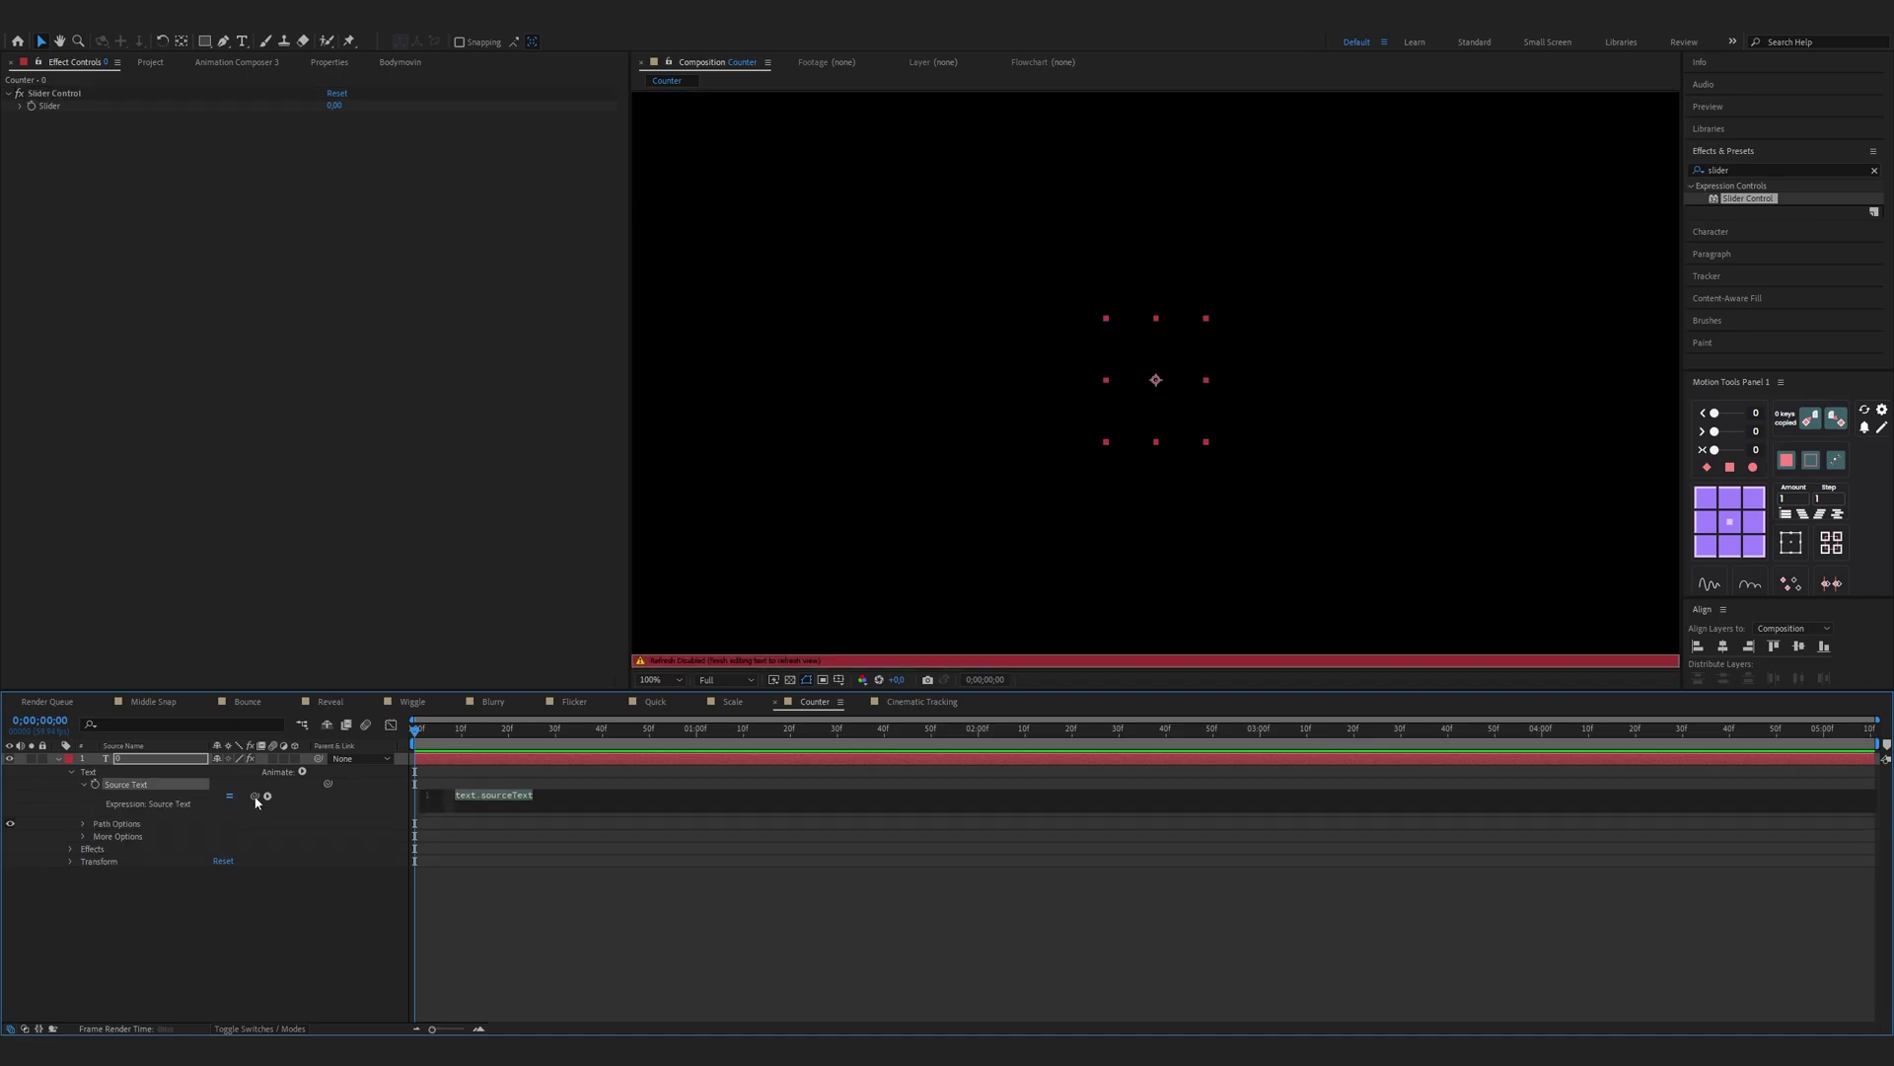
# Step: Link Source Text to the Slider with the expression Math.round(effect("Slider Control")("Slider"))
pyautogui.moveTo(255, 796); pyautogui.dragTo(53, 109)
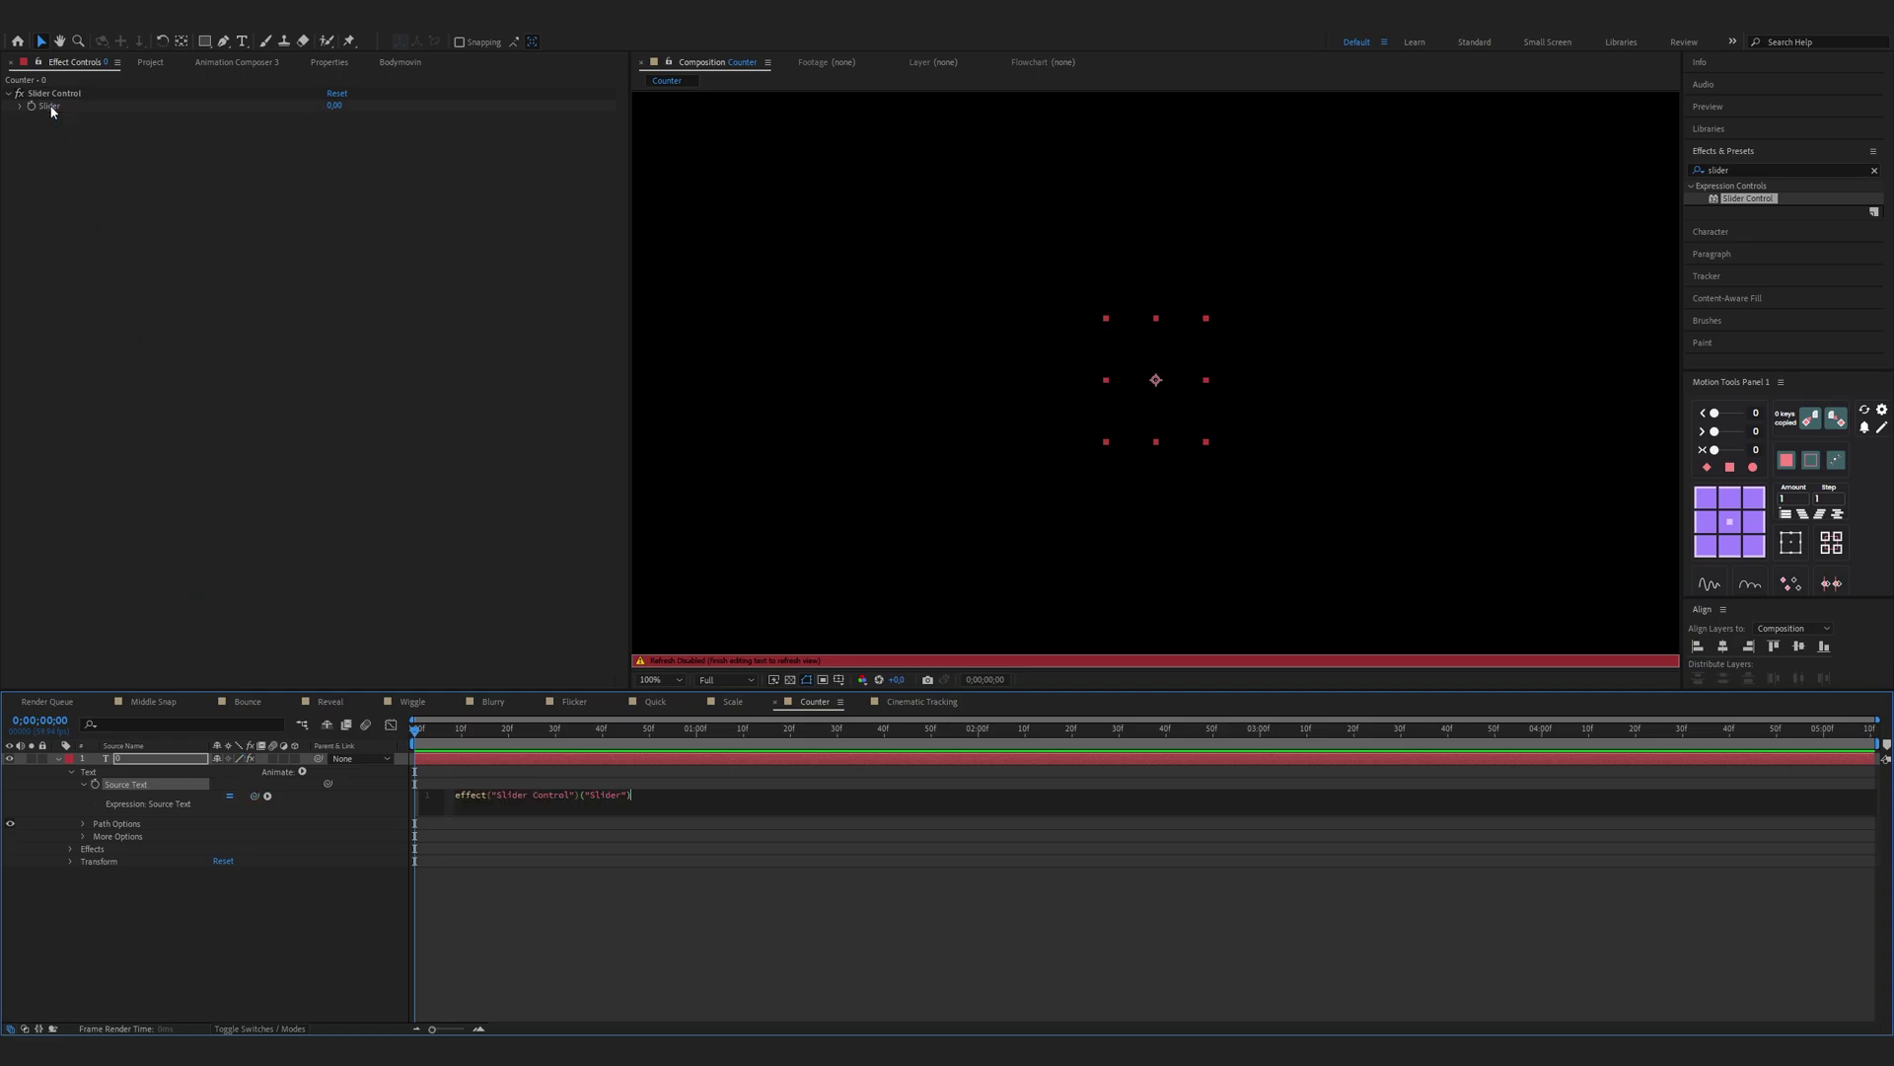
pyautogui.click(445, 797)
pyautogui.write('Math.round')
pyautogui.press('Return')
pyautogui.press('BackSpace')
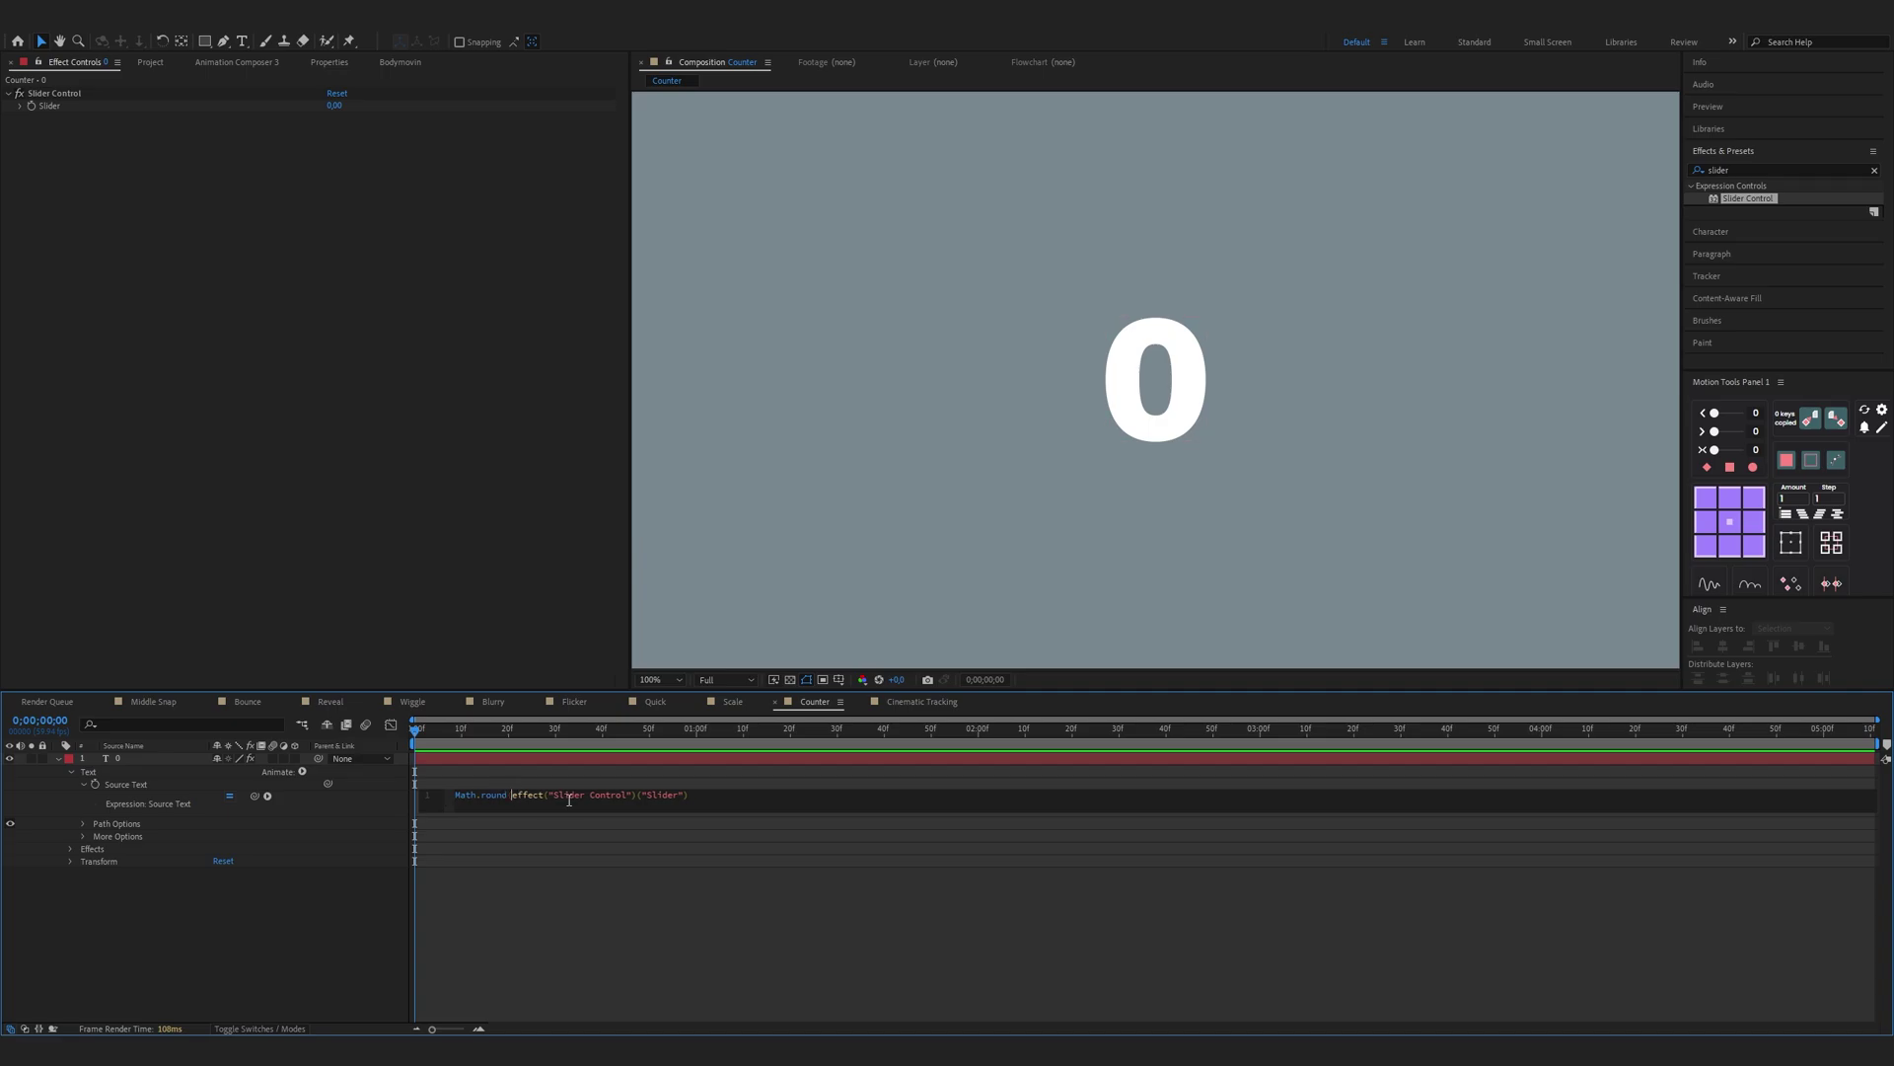
pyautogui.write(')')
pyautogui.click(118, 228)
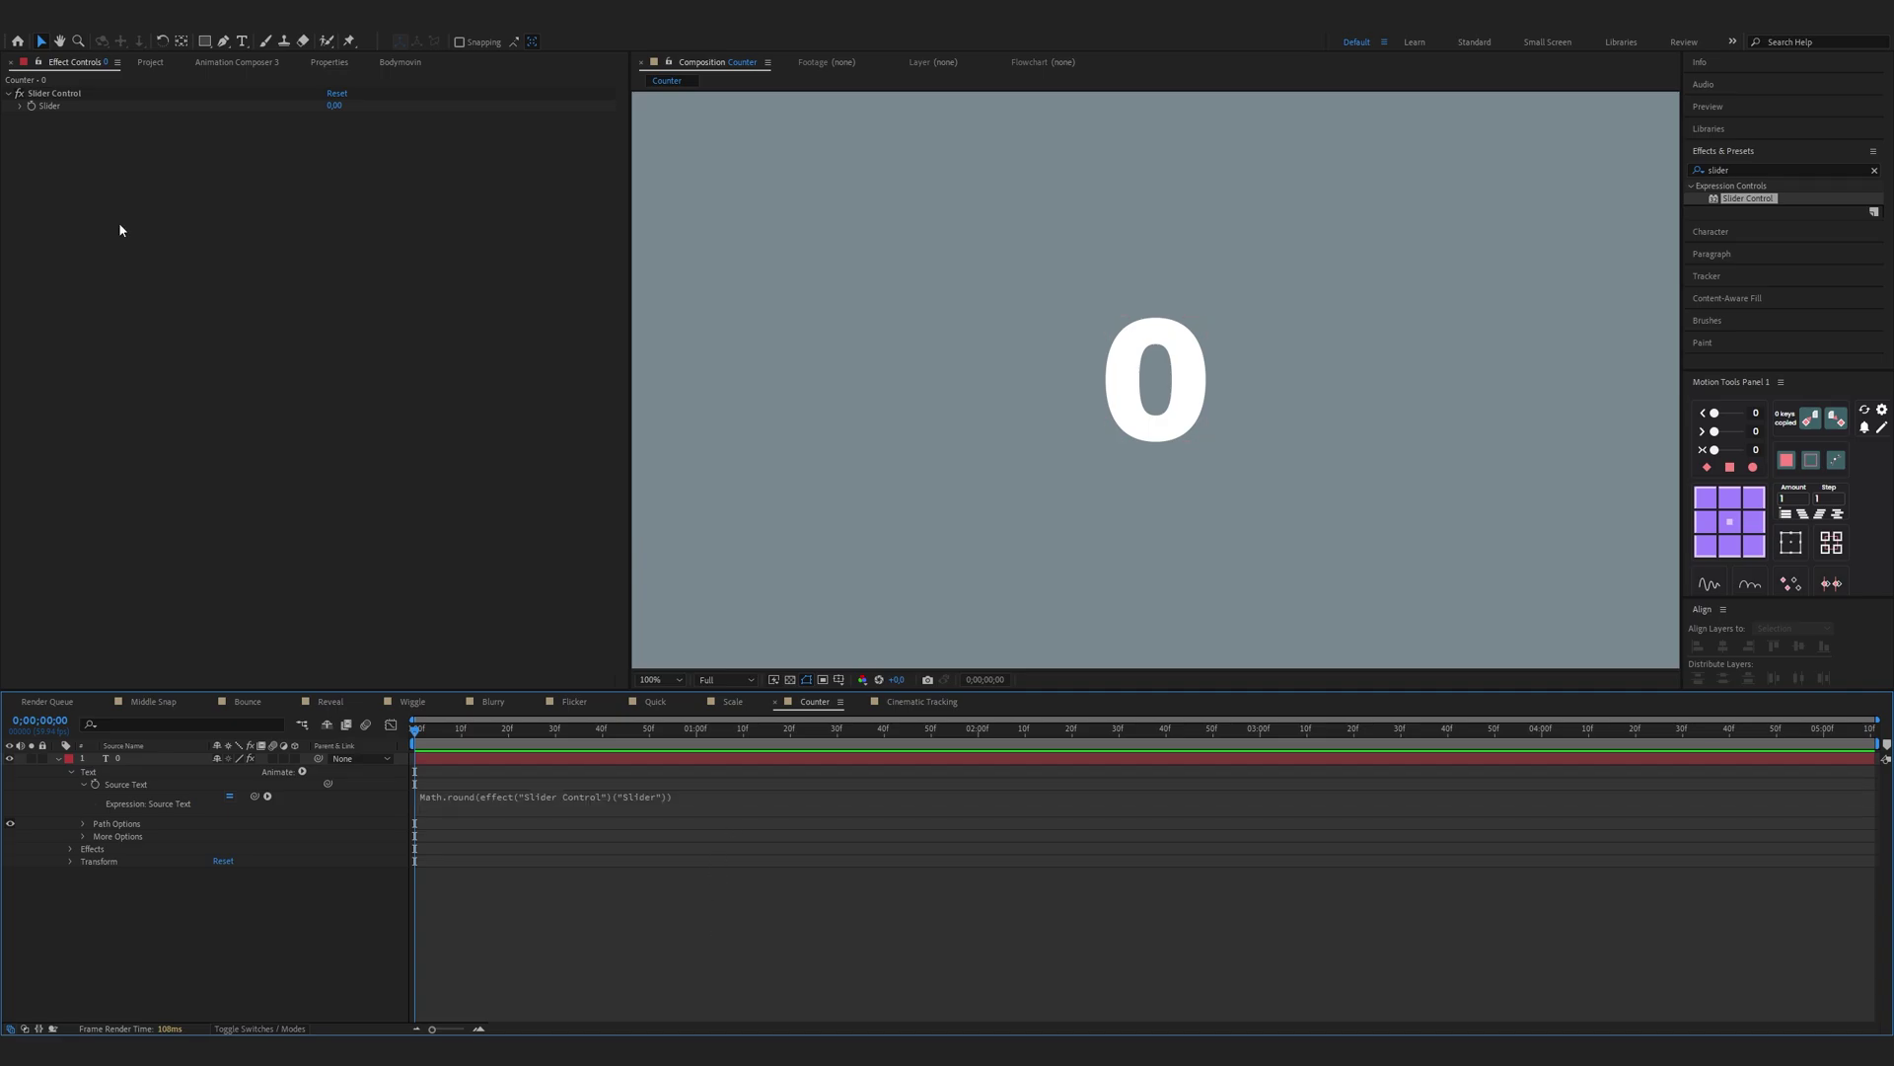
# Step: Set the Slider to 245 at 1;20 and preview the counting number from the start
pyautogui.click(31, 106)
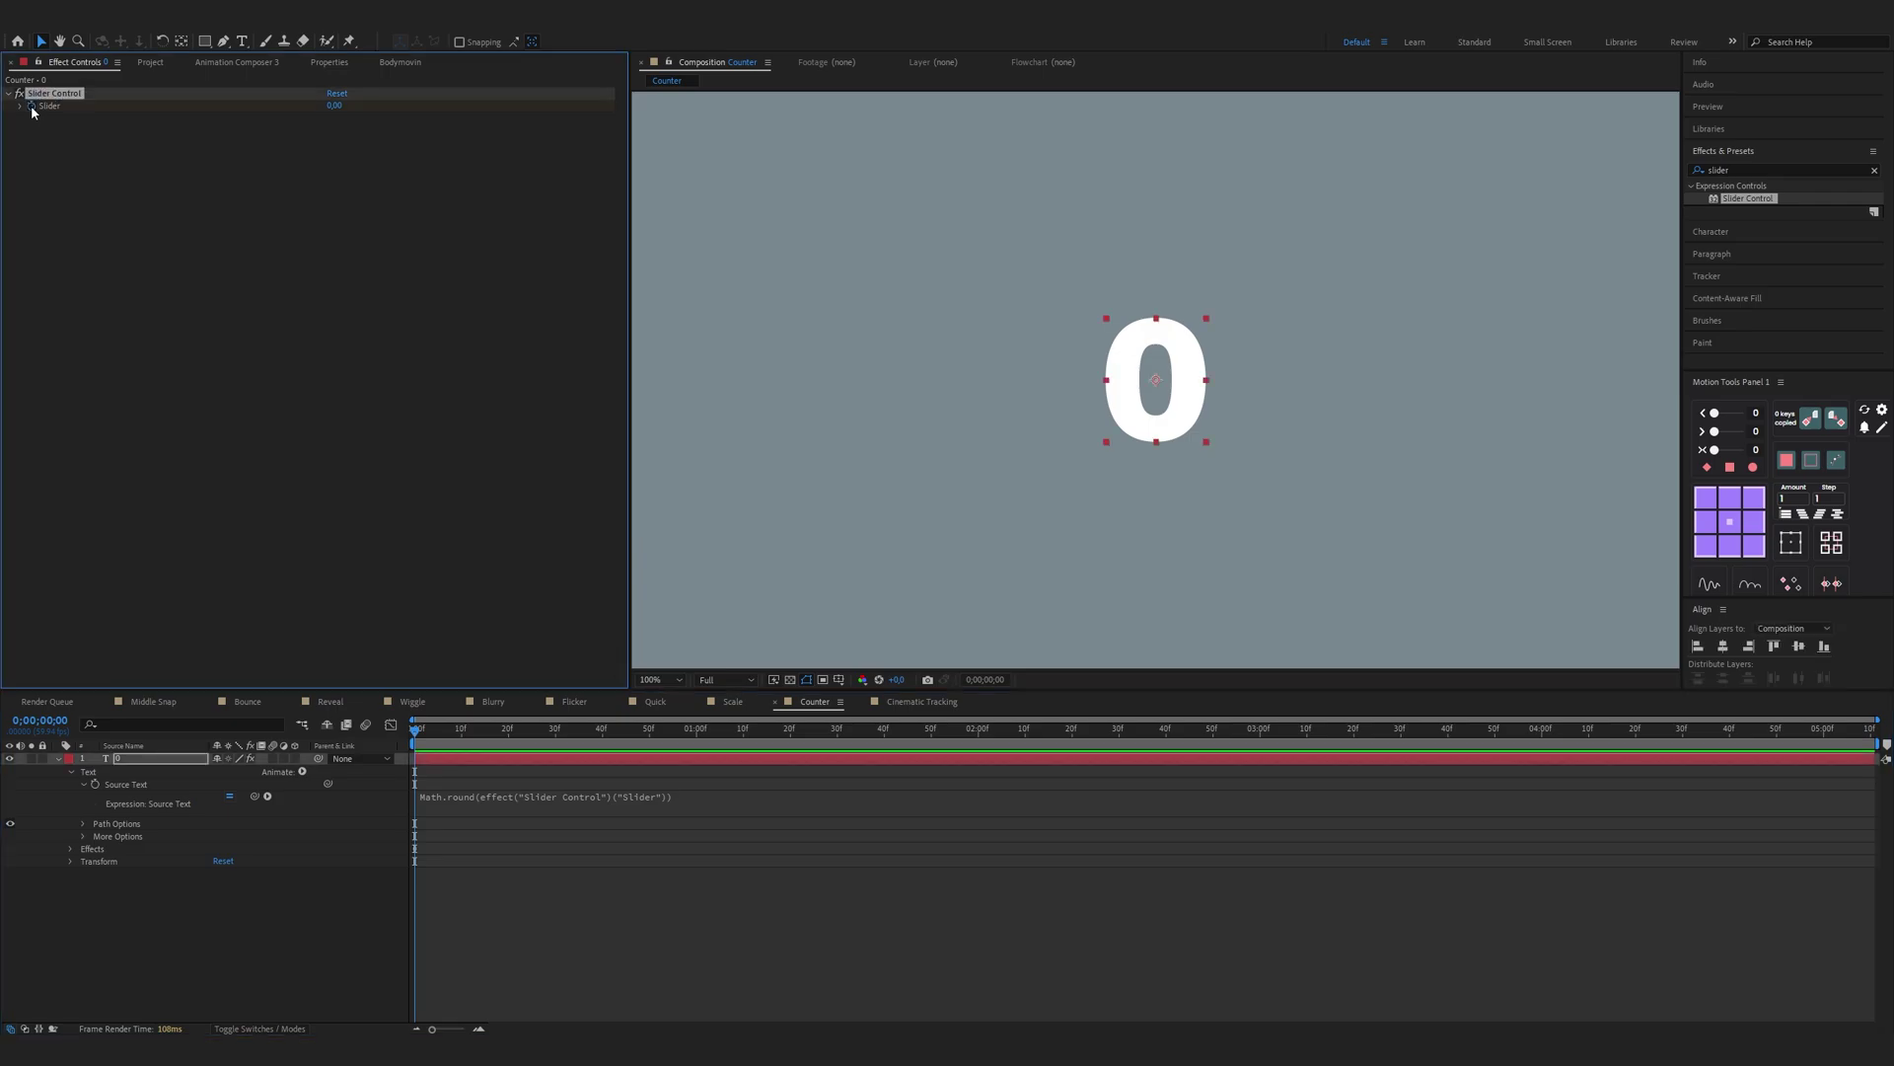
pyautogui.moveTo(416, 728); pyautogui.dragTo(790, 728)
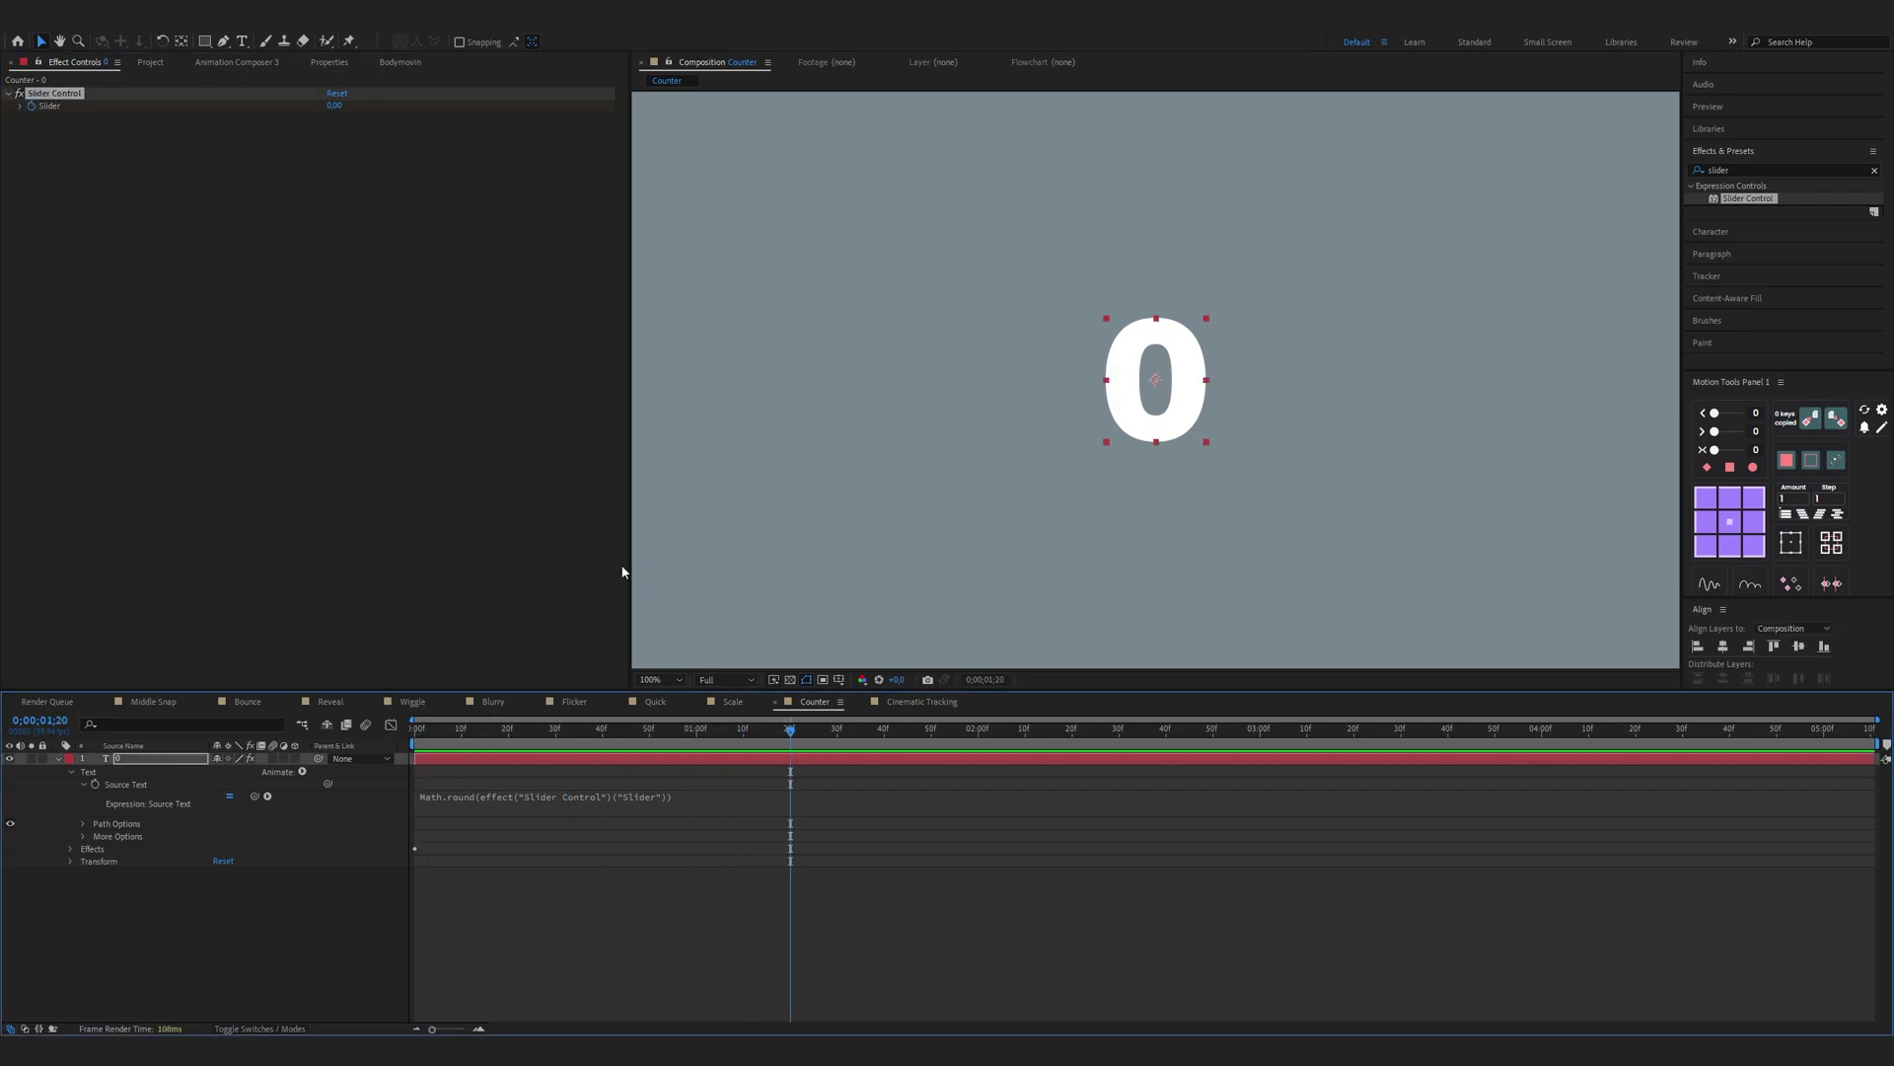
pyautogui.click(333, 104)
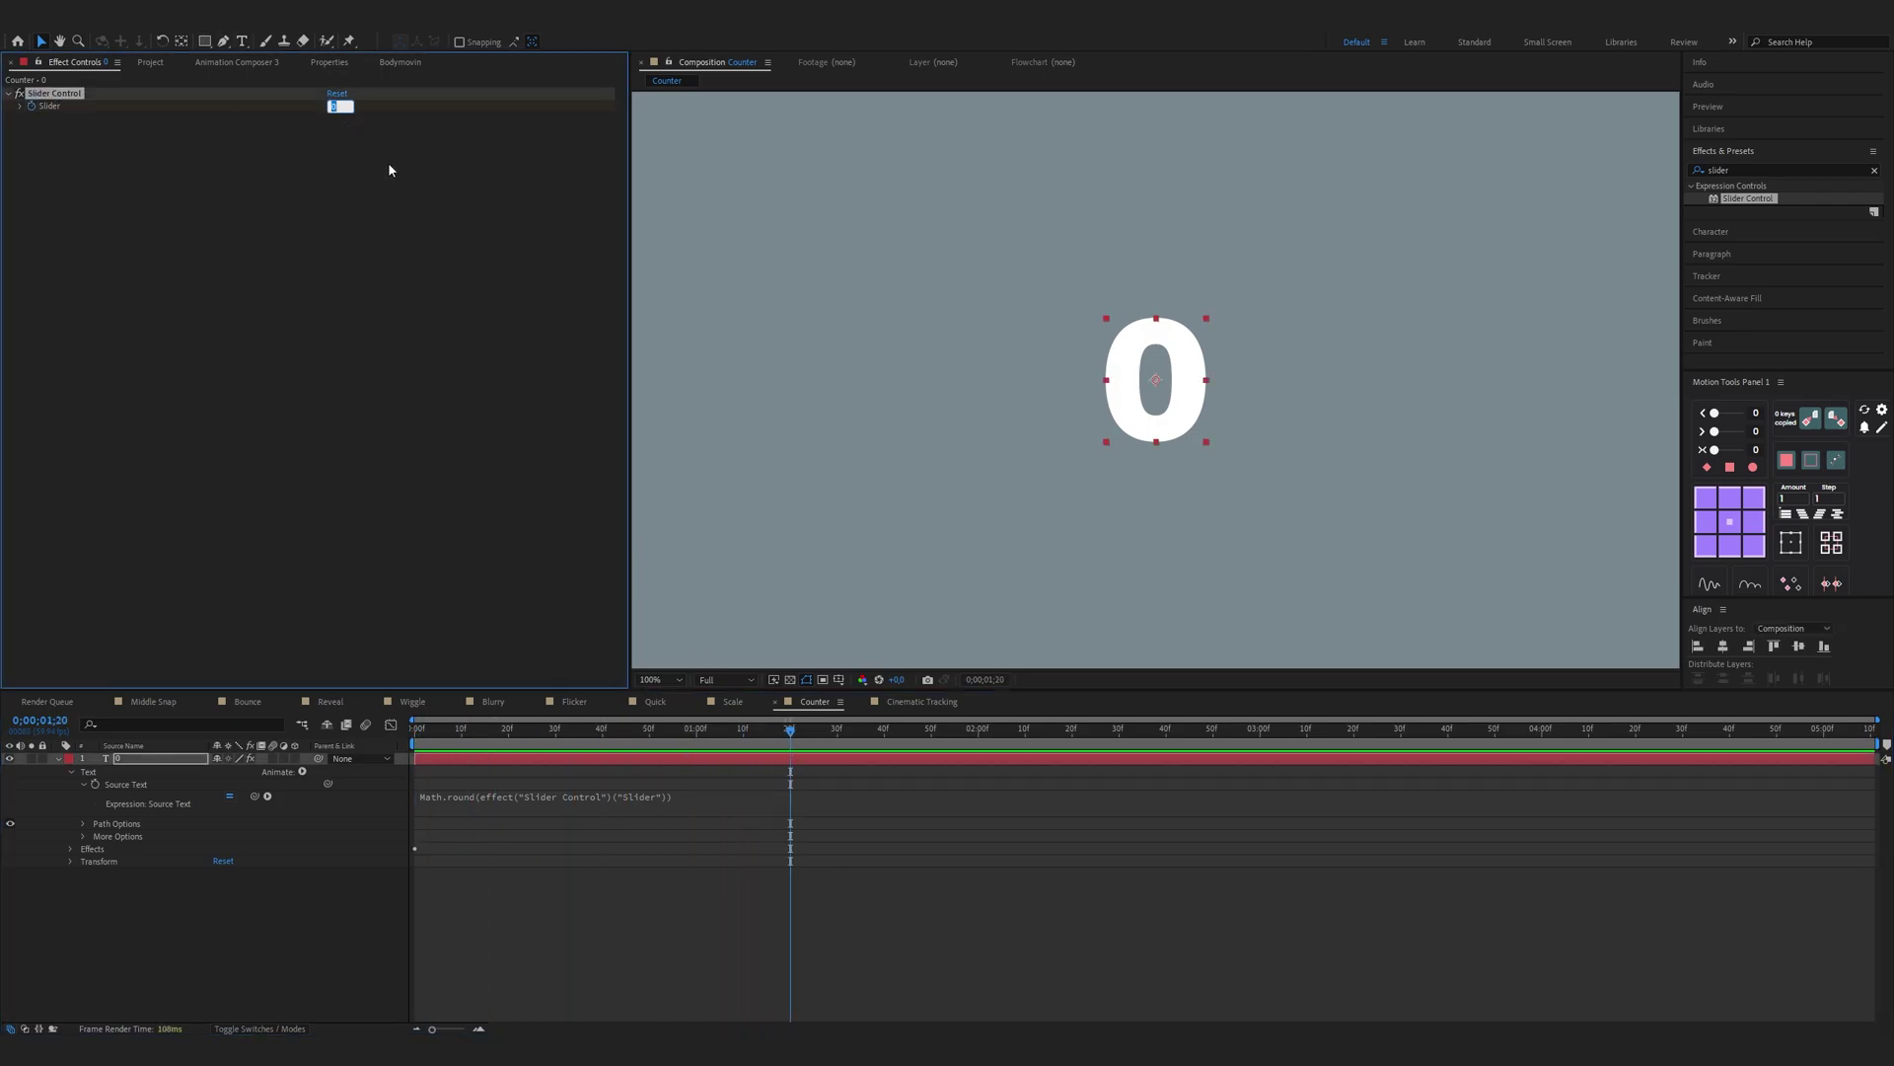
pyautogui.press('Return')
pyautogui.click(677, 881)
pyautogui.press('Home')
pyautogui.press('space')
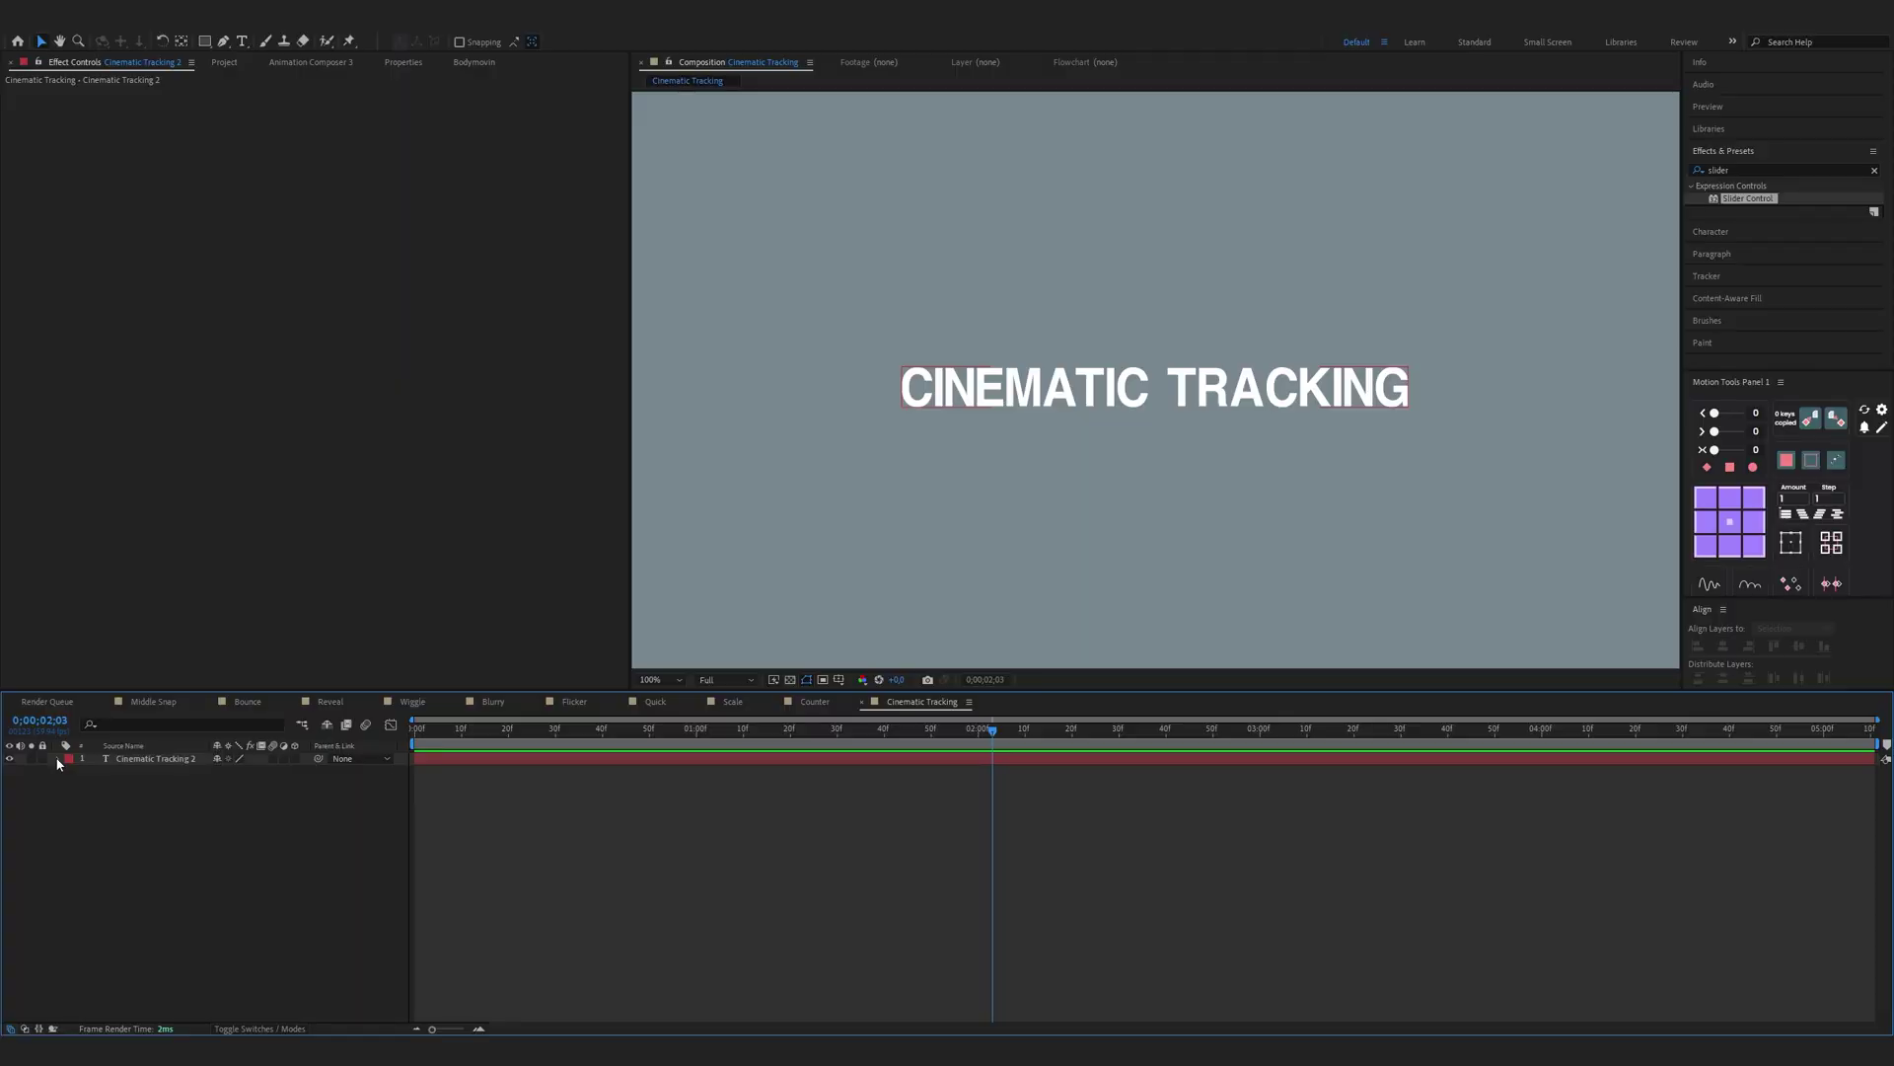
# Step: Add a Tracking animator to the title and keyframe Tracking Amount 51 at the start
pyautogui.click(58, 759)
pyautogui.click(301, 776)
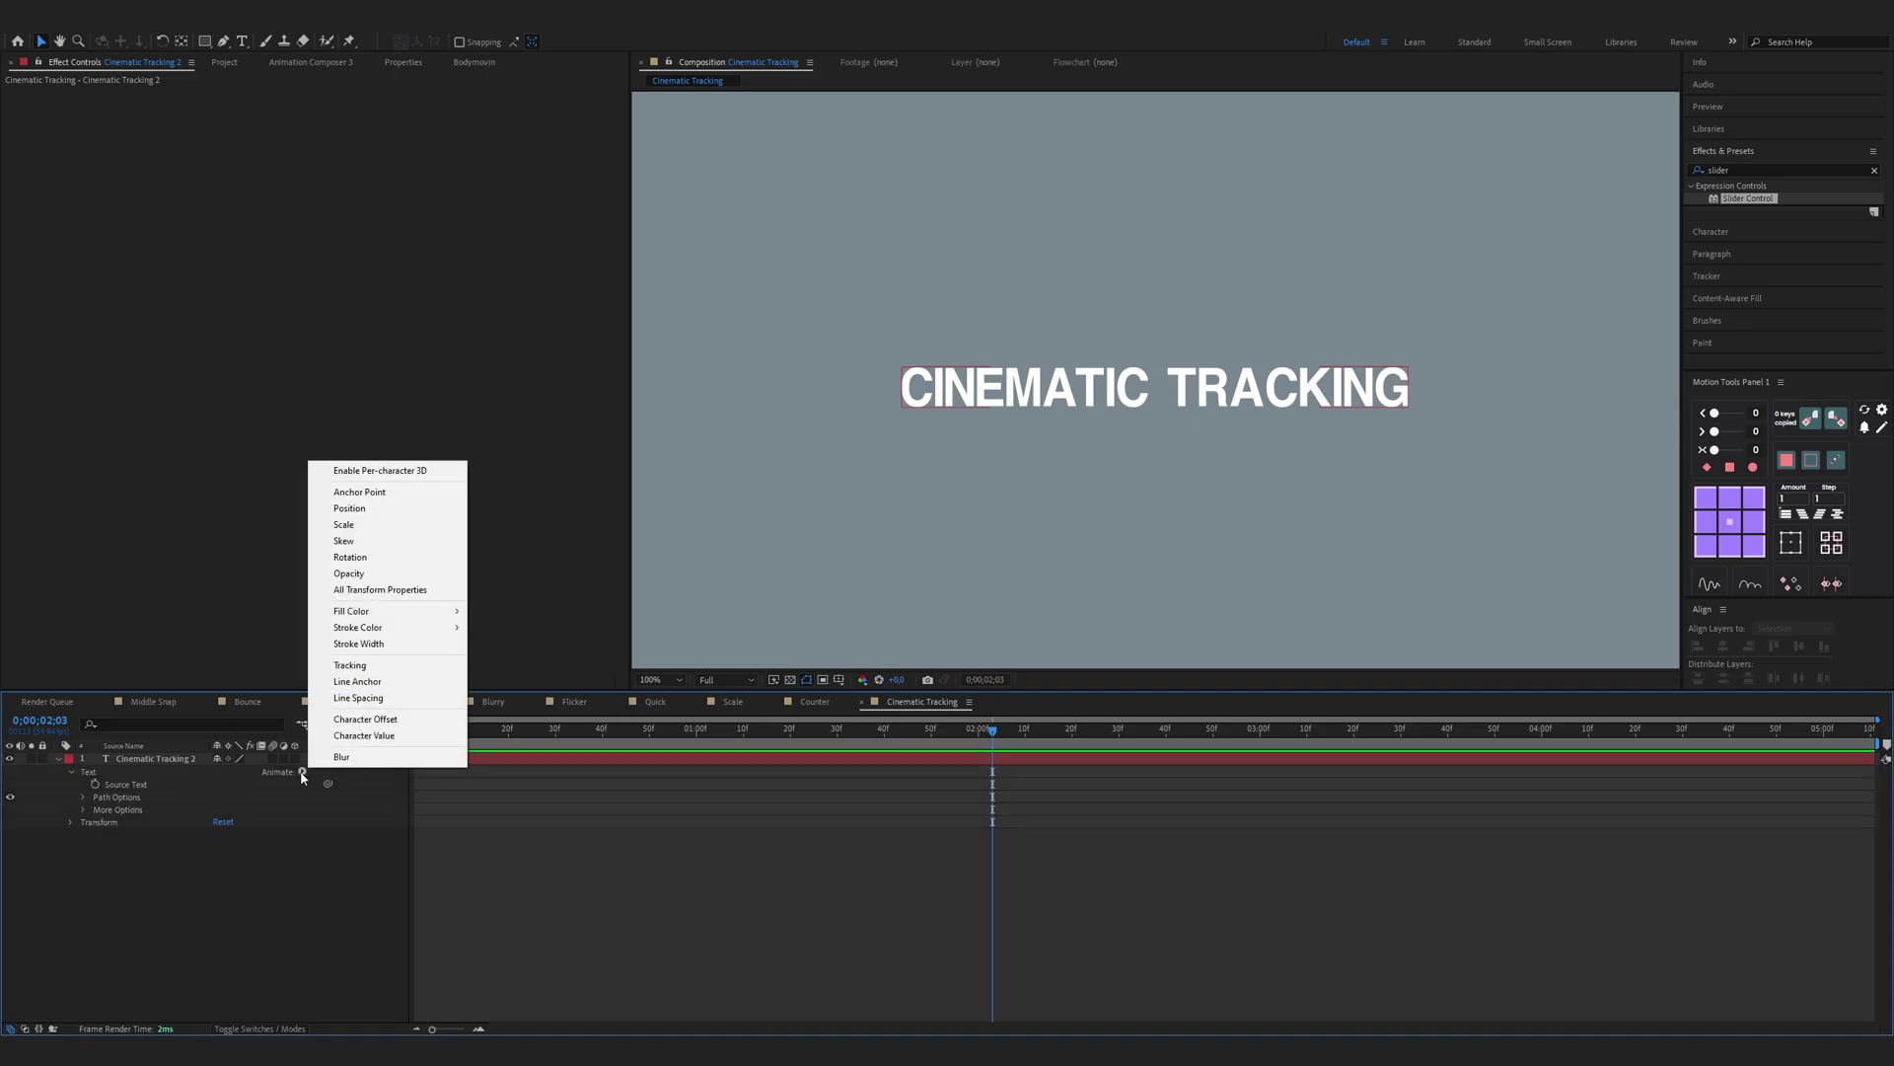
pyautogui.click(359, 668)
pyautogui.press('F2')
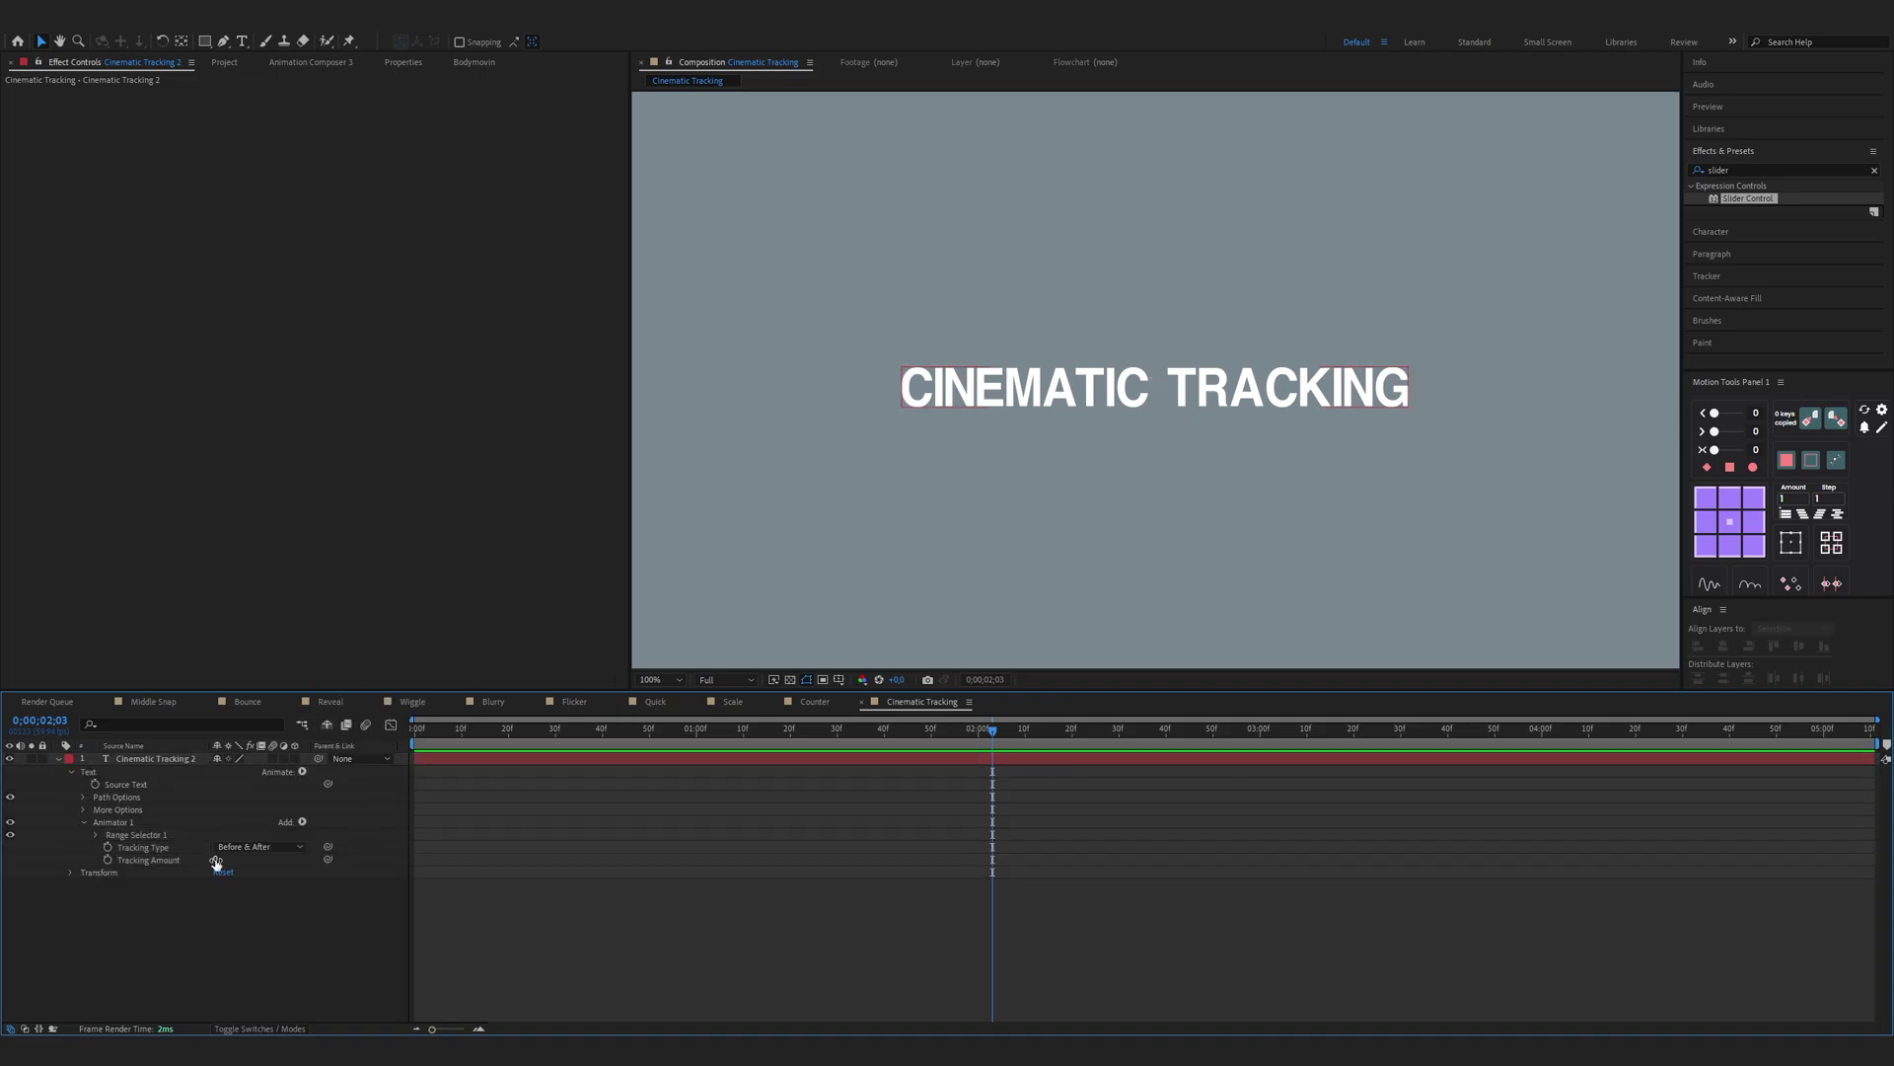
pyautogui.moveTo(215, 859); pyautogui.dragTo(265, 859)
pyautogui.click(440, 731)
pyautogui.moveTo(440, 732); pyautogui.dragTo(415, 730)
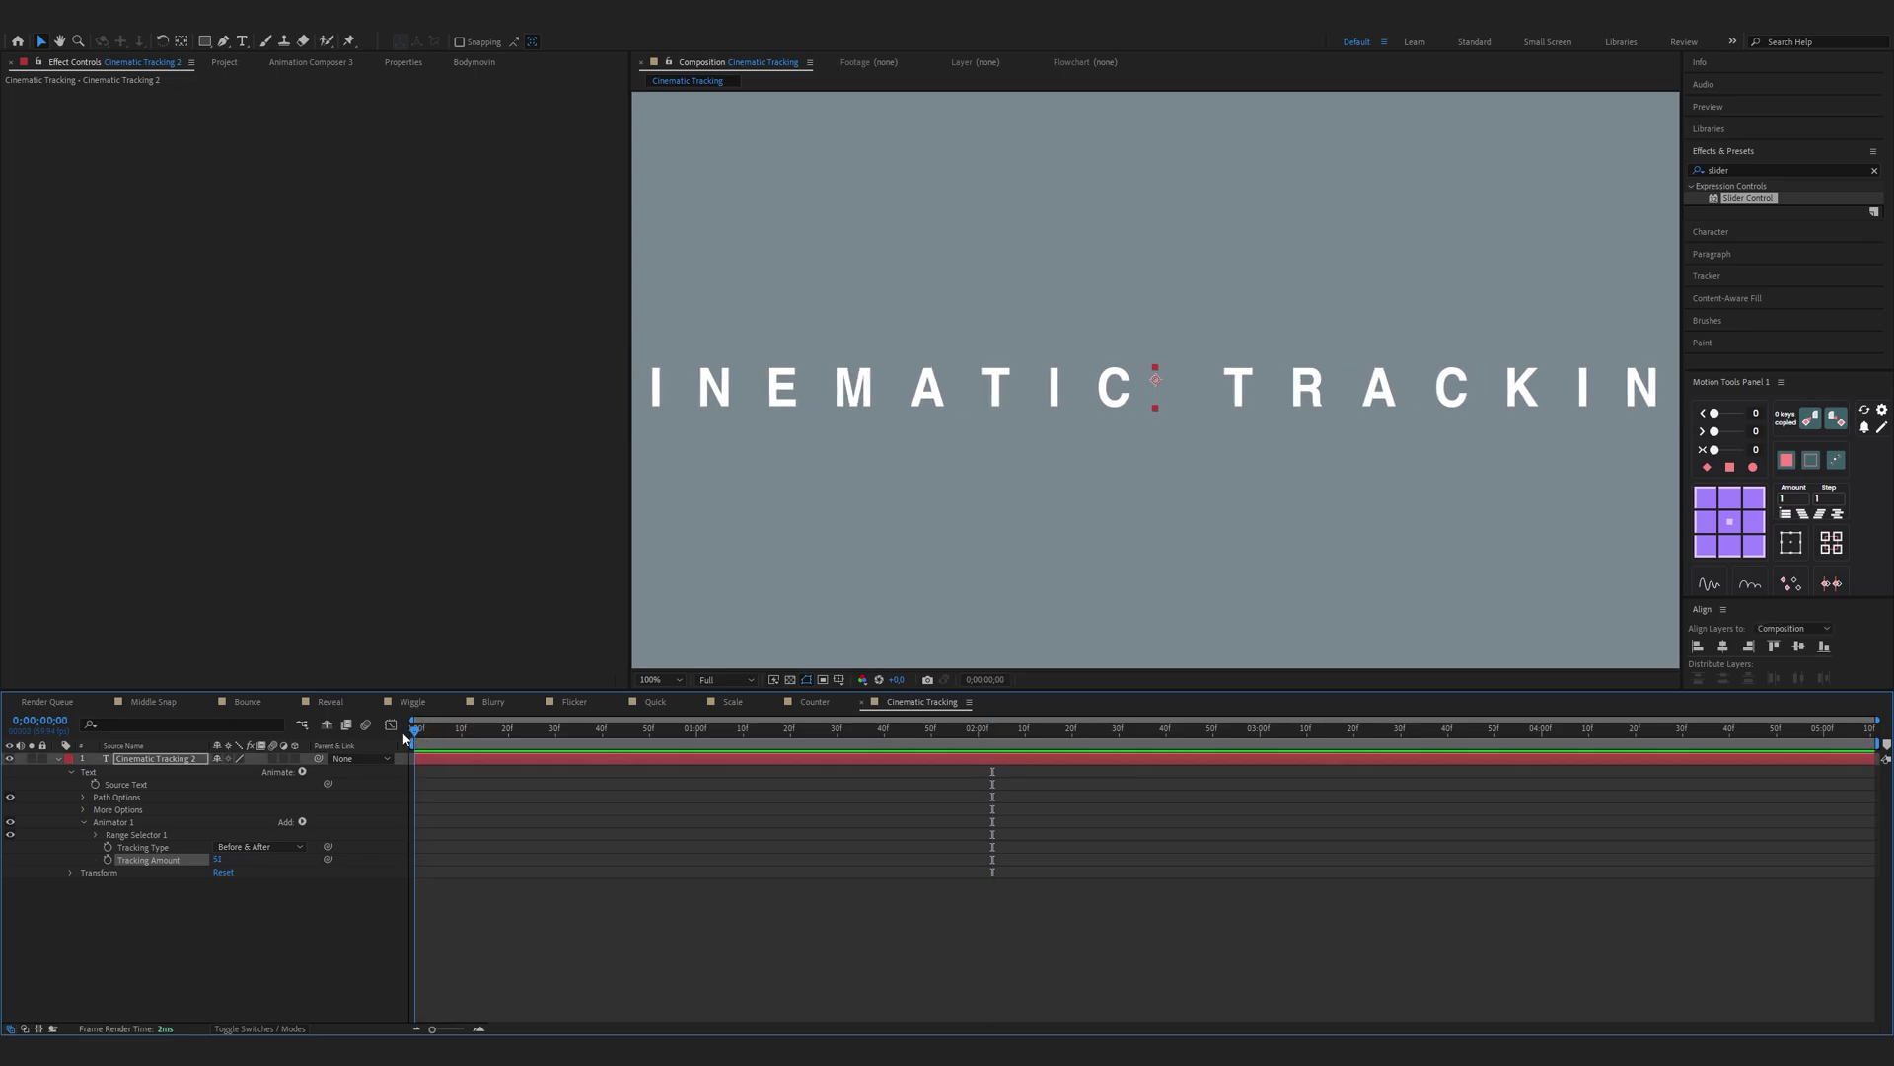
pyautogui.click(108, 860)
# Step: Keyframe Tracking Amount to 0 at 1;30 and select both tracking keyframes
pyautogui.moveTo(696, 730); pyautogui.dragTo(836, 732)
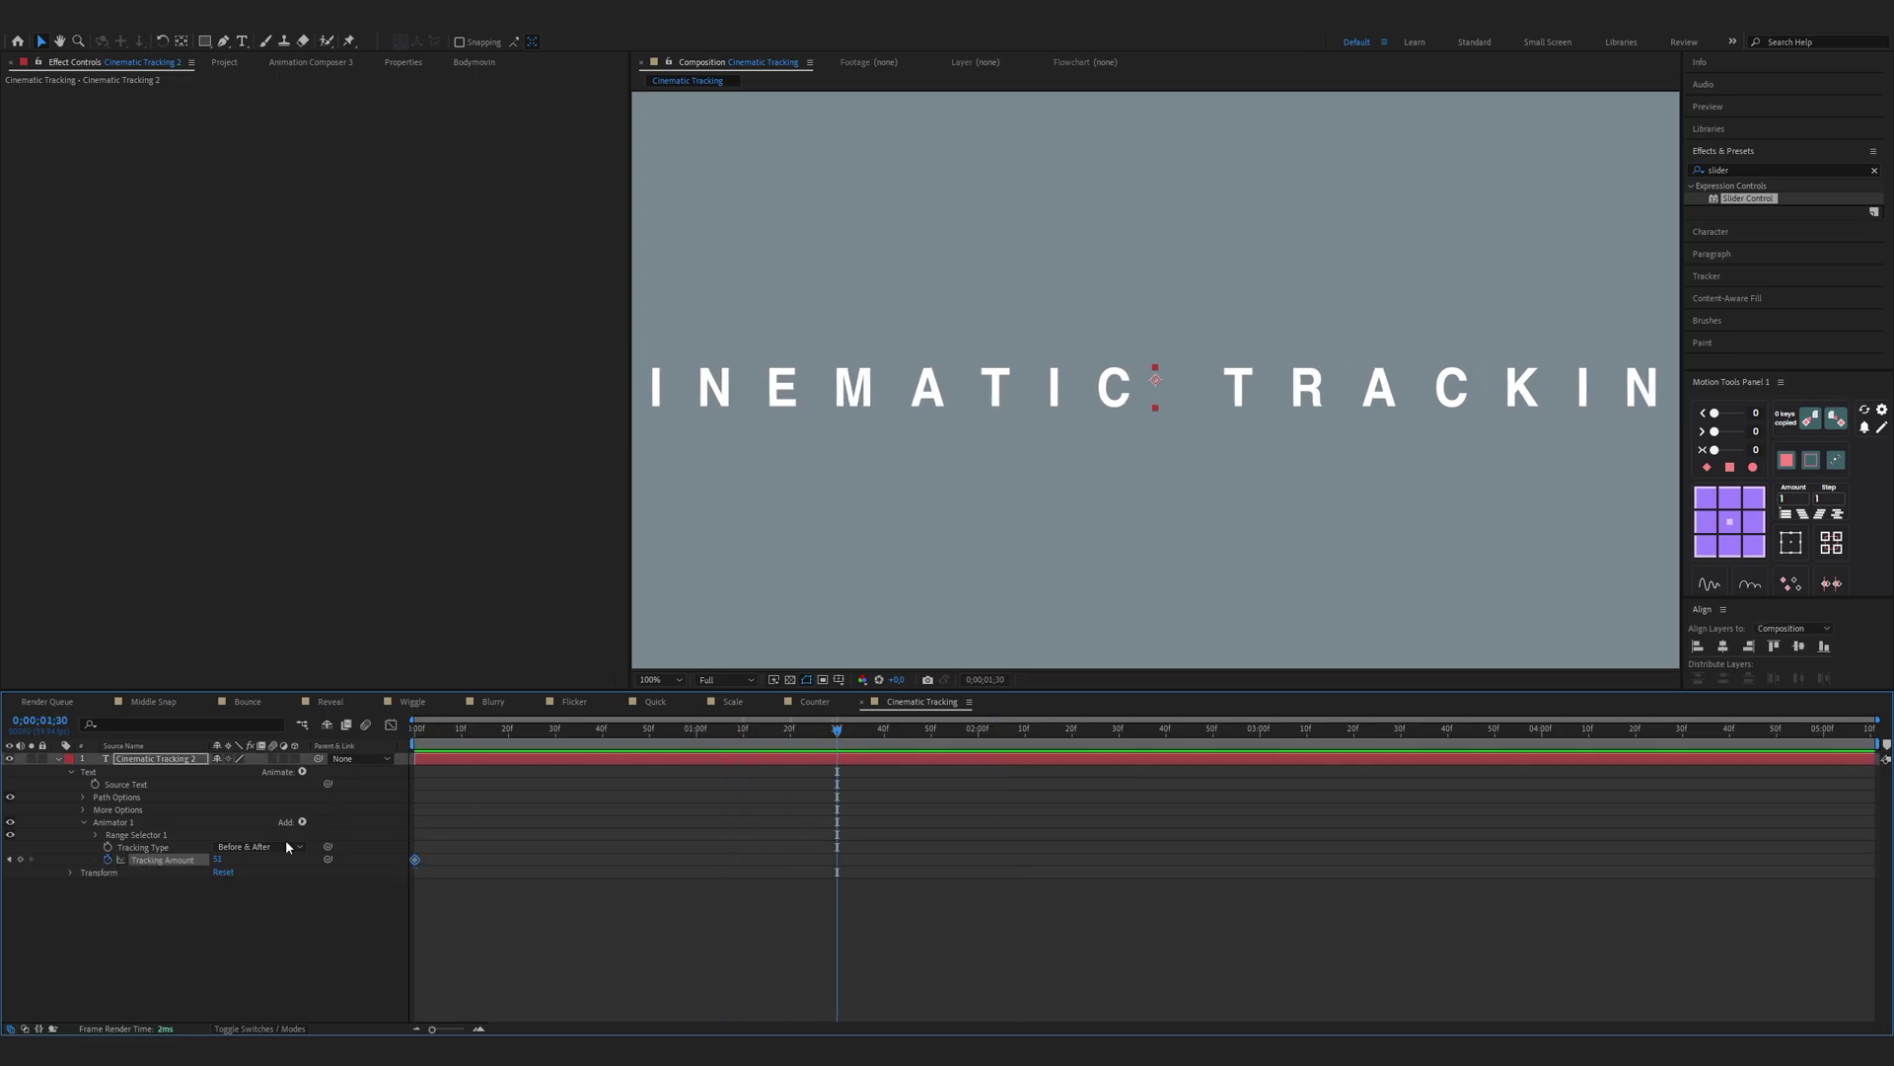
pyautogui.click(216, 859)
pyautogui.press('Return')
pyautogui.moveTo(896, 838); pyautogui.dragTo(417, 864)
pyautogui.rightClick(416, 861)
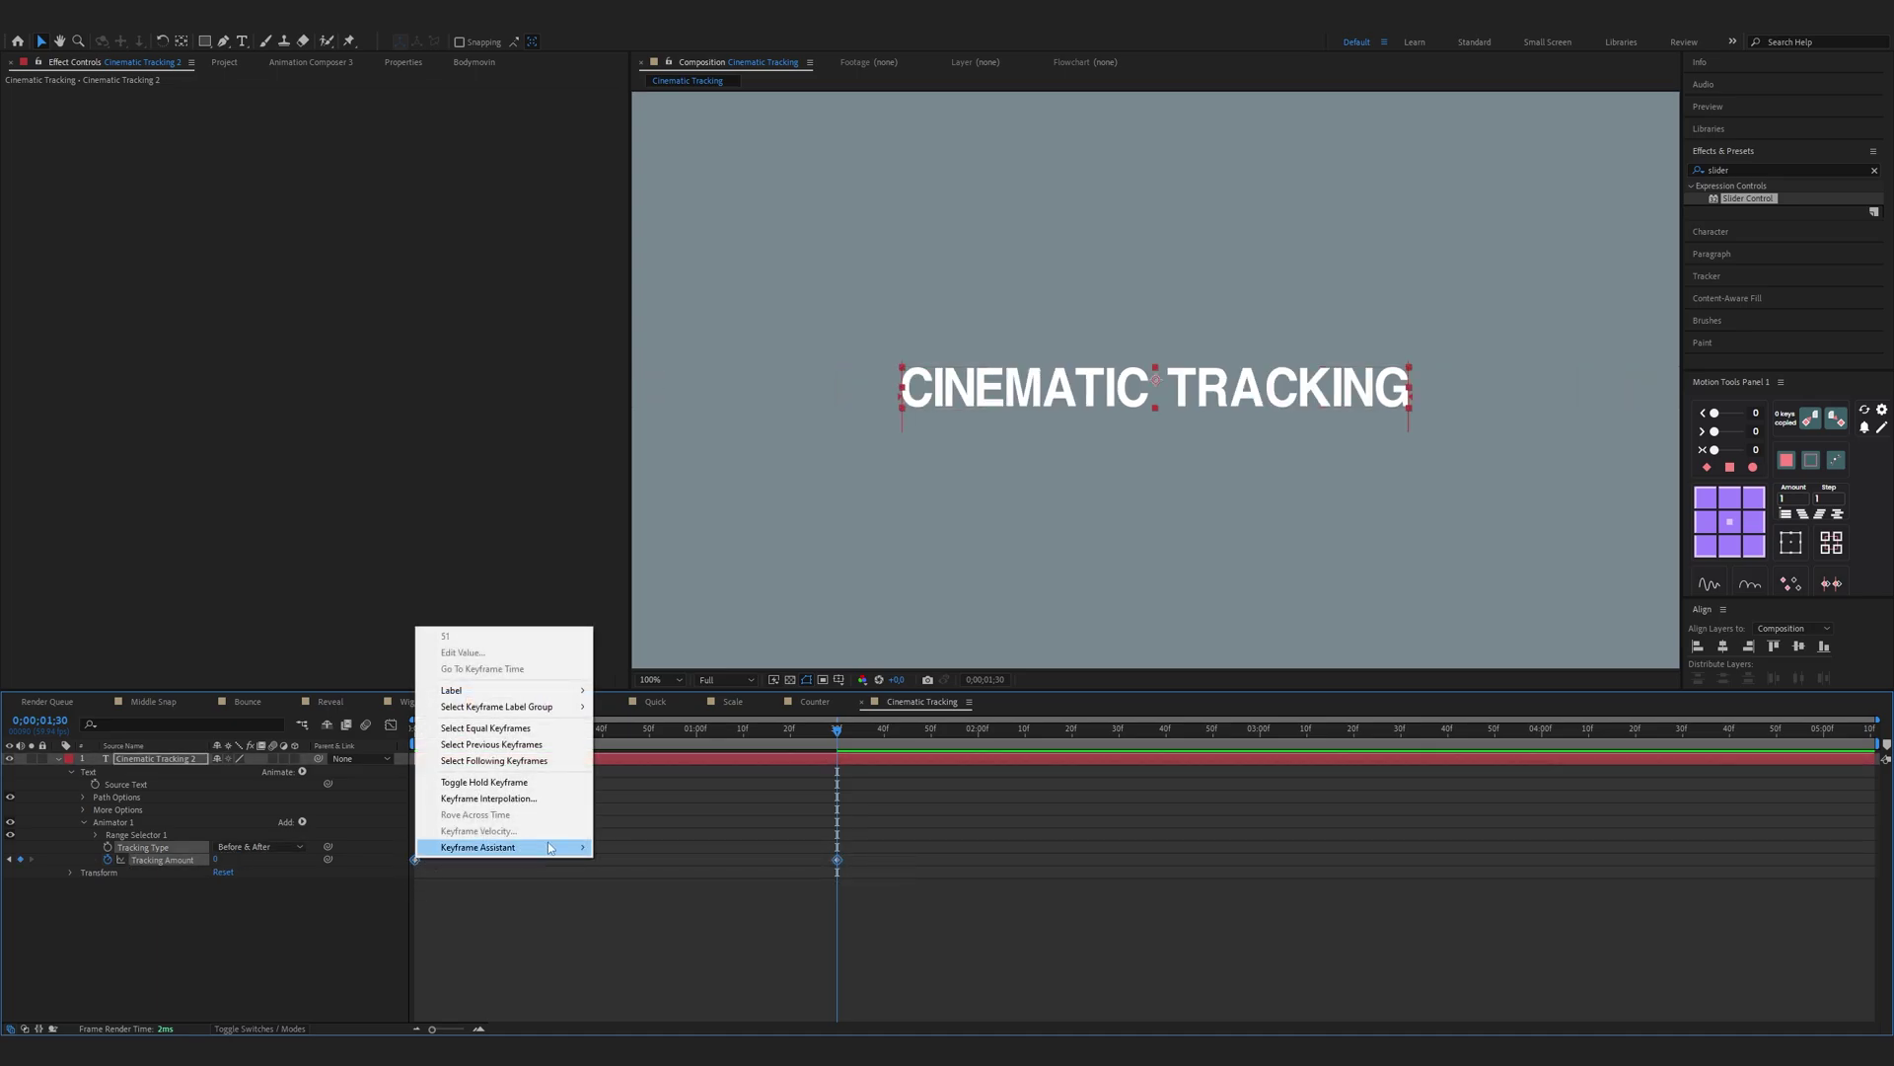
# Step: Apply Easy Ease to the tracking keyframes and drag the influence so speed peaks early
pyautogui.moveTo(552, 846)
pyautogui.click(637, 895)
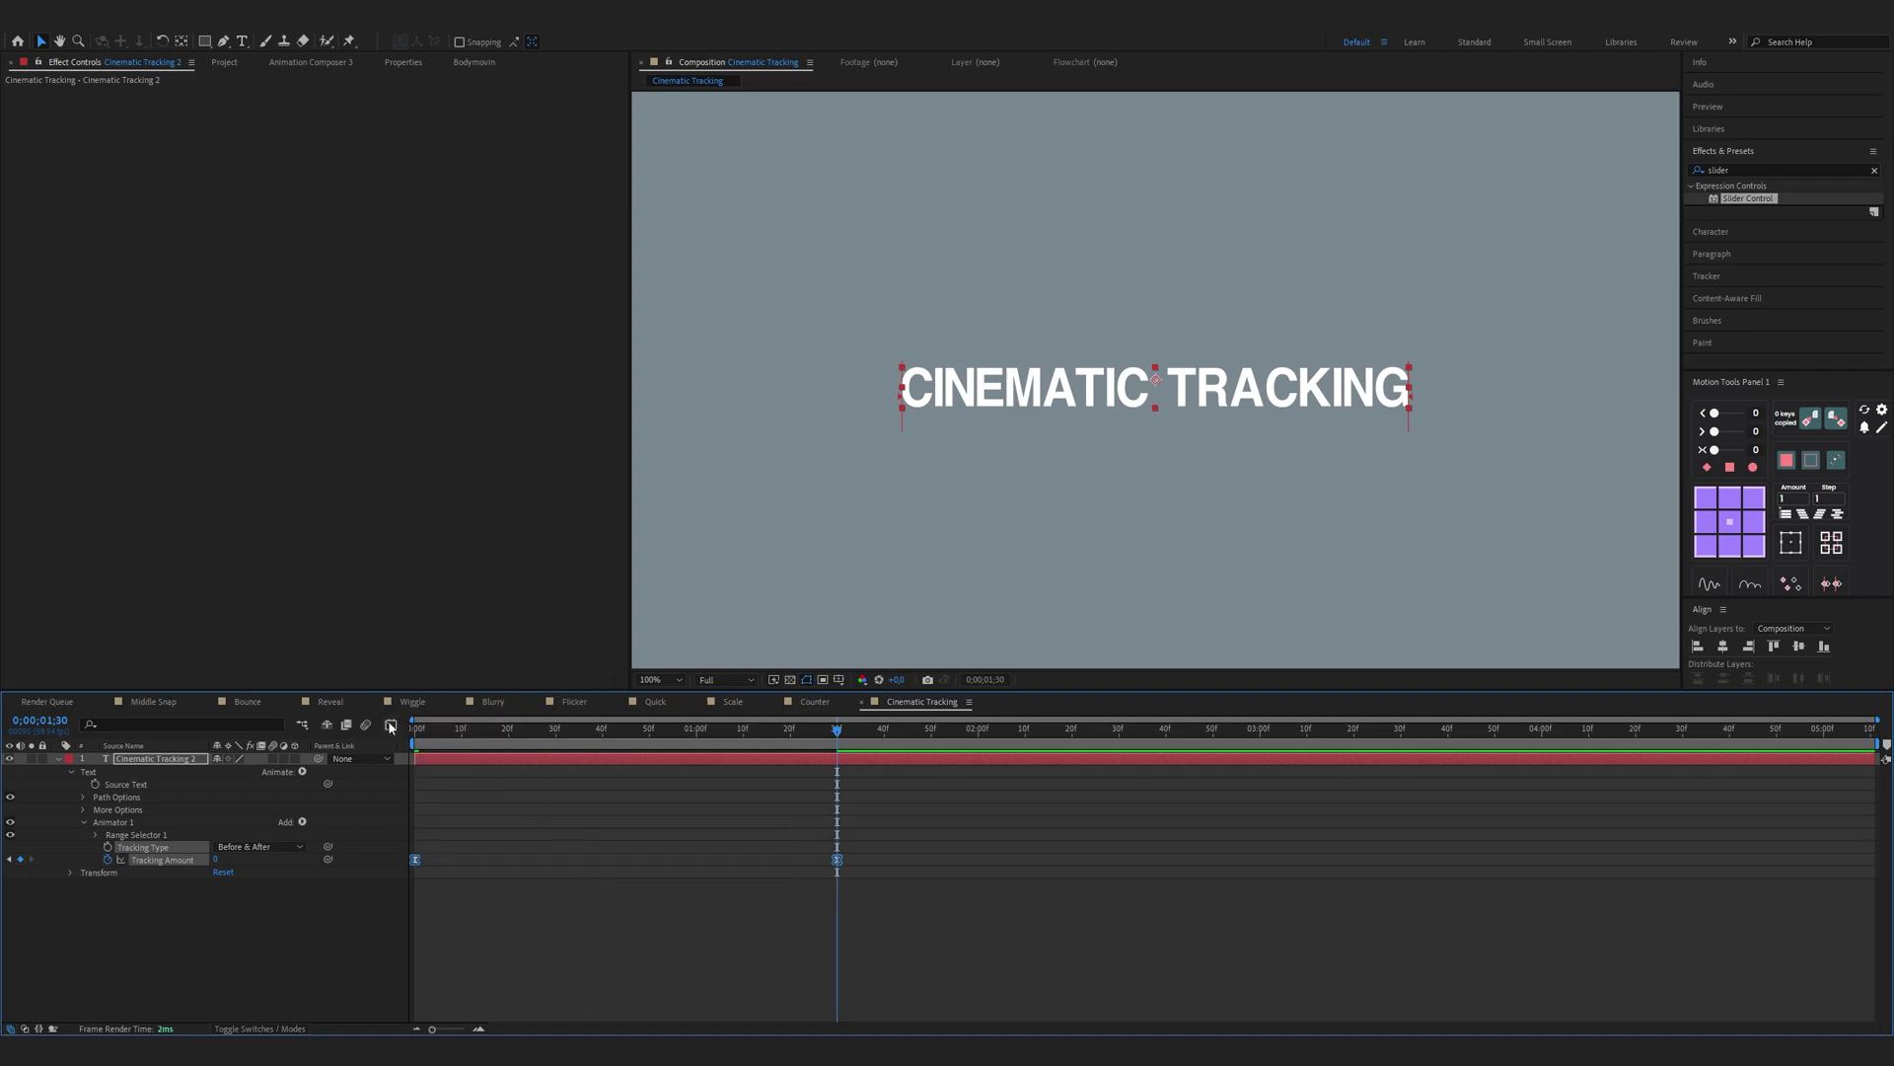
pyautogui.click(391, 725)
pyautogui.click(768, 854)
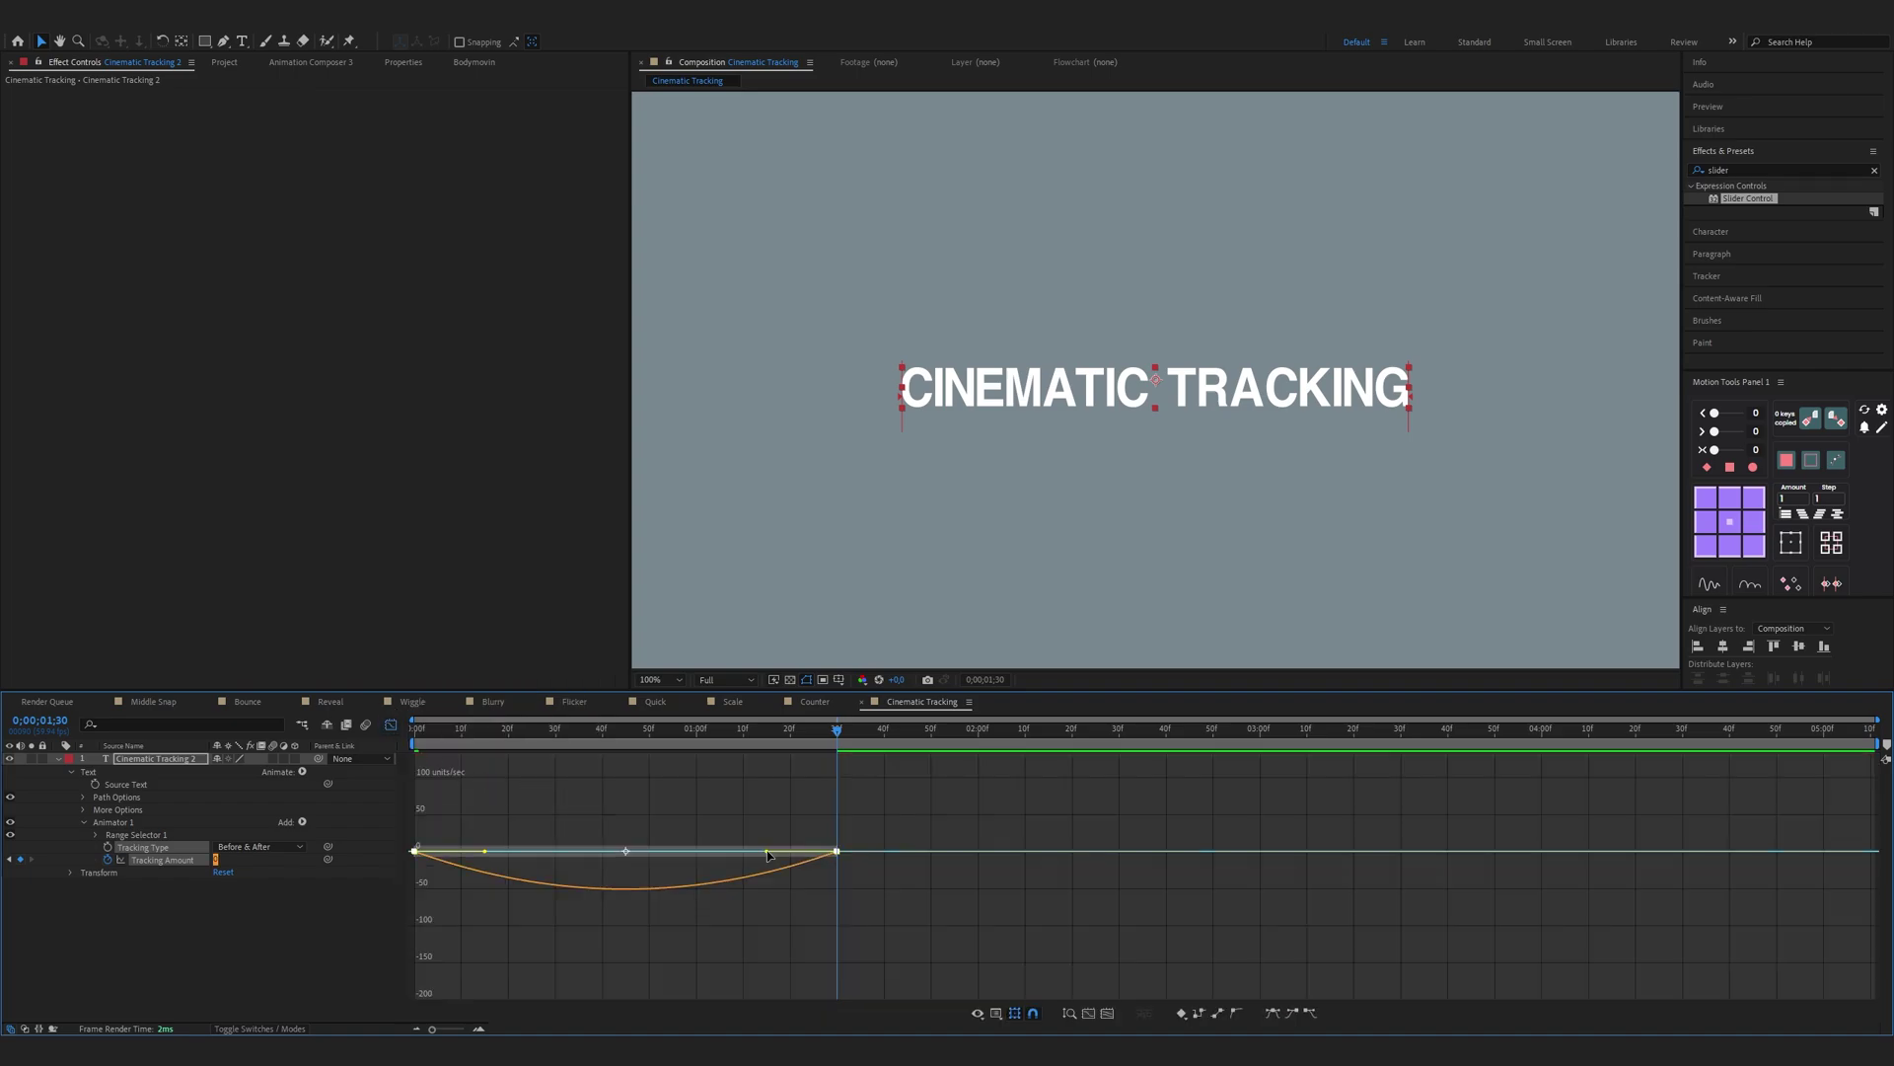
pyautogui.moveTo(769, 855); pyautogui.dragTo(626, 854)
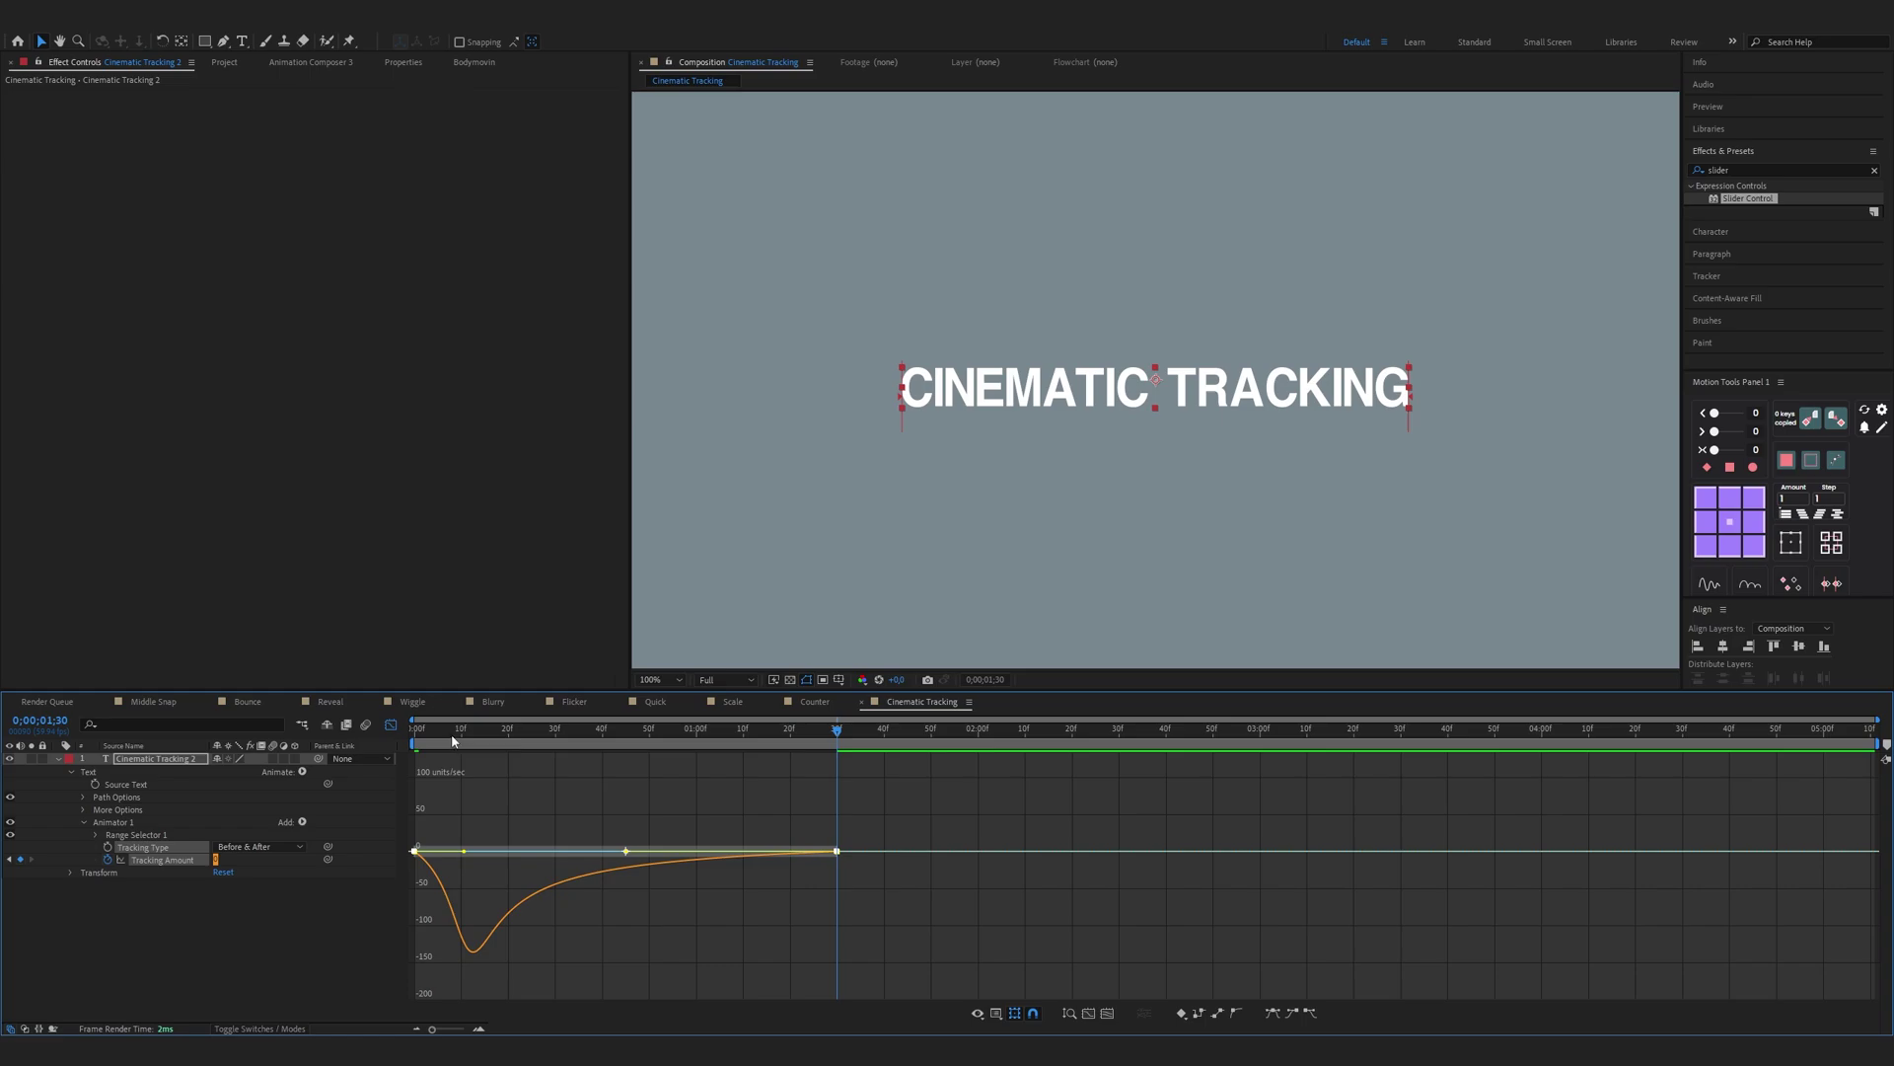
# Step: Return to the keyframe view and preview the tracking animation from the start
pyautogui.hotkey('shift', 'F3')
pyautogui.press('Home')
pyautogui.press('space')
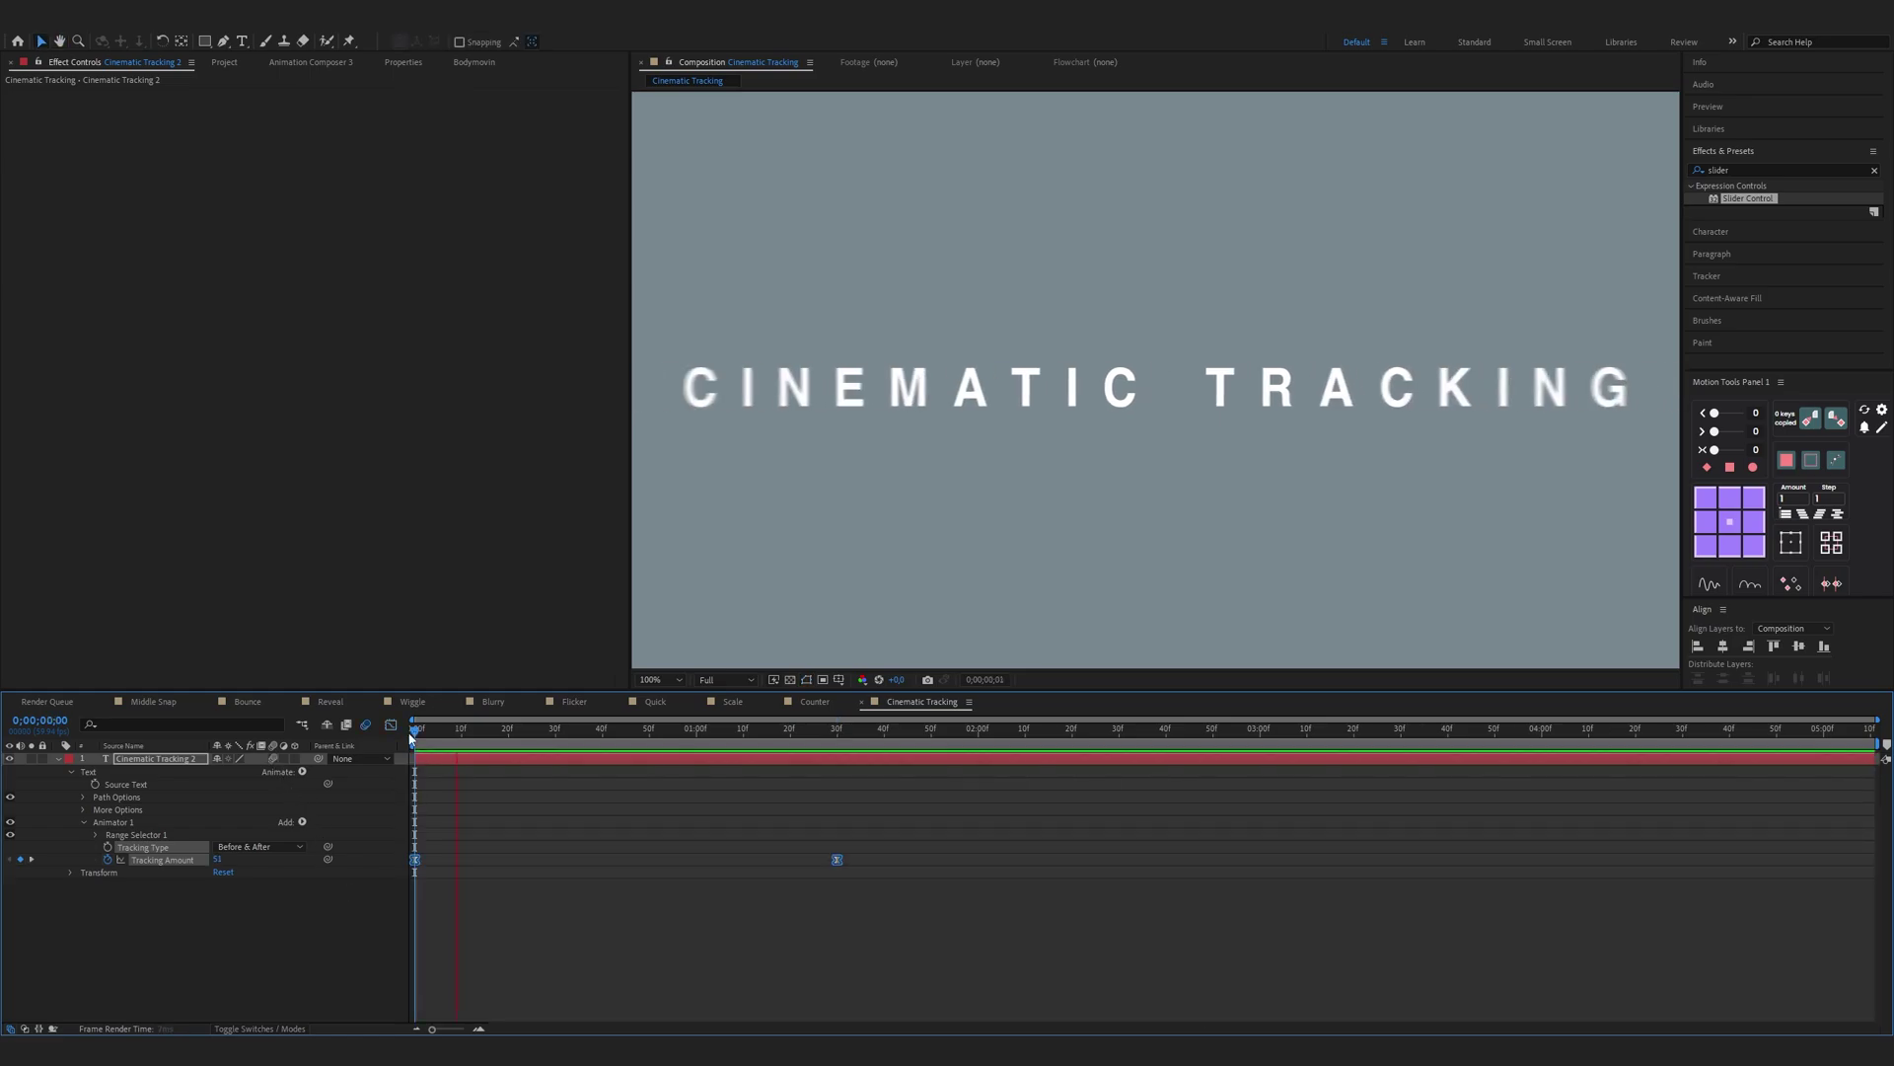